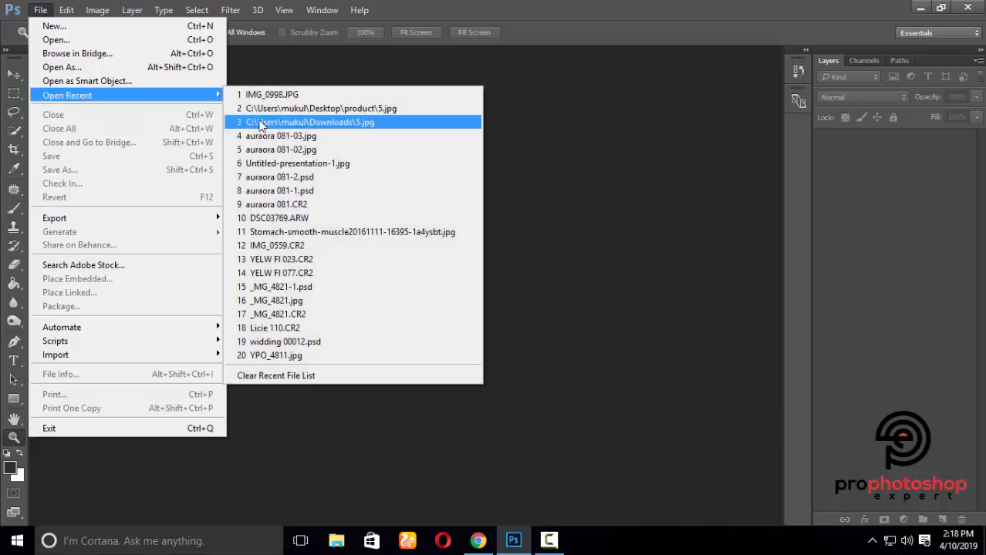
Open the recent images IMG_0998.JPG and 5.jpg from the desktop product folder.
left_click(269, 97)
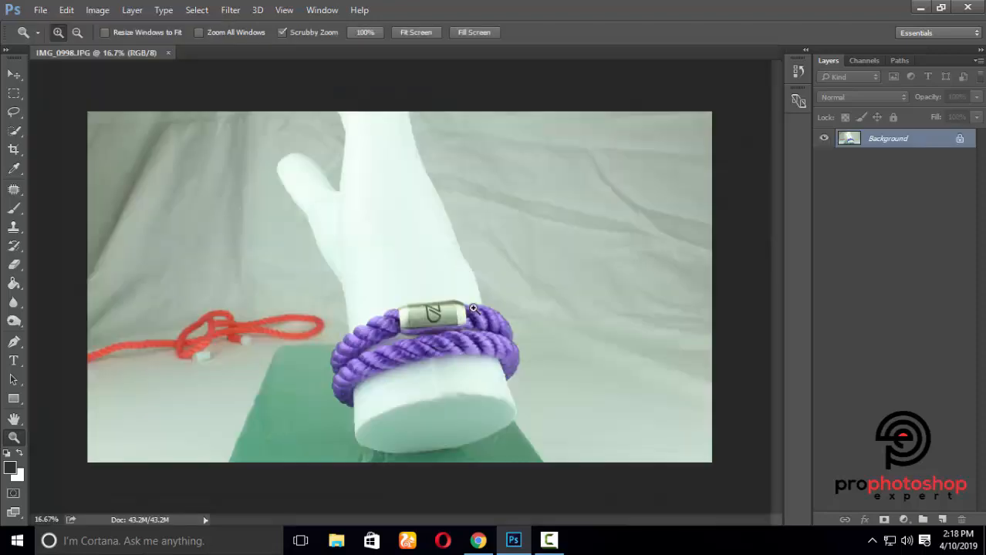
left_click(453, 344)
left_click(41, 10)
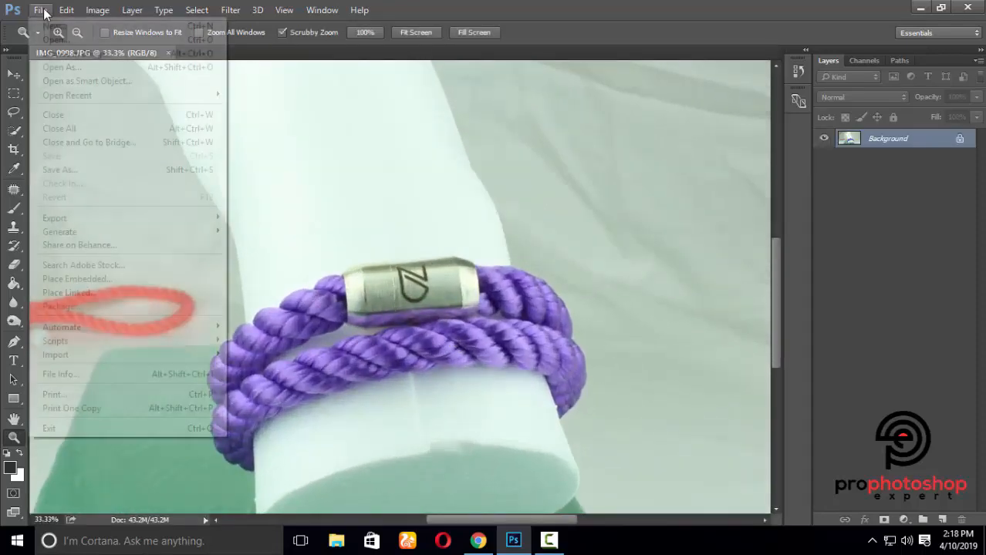
mouse_move(83, 96)
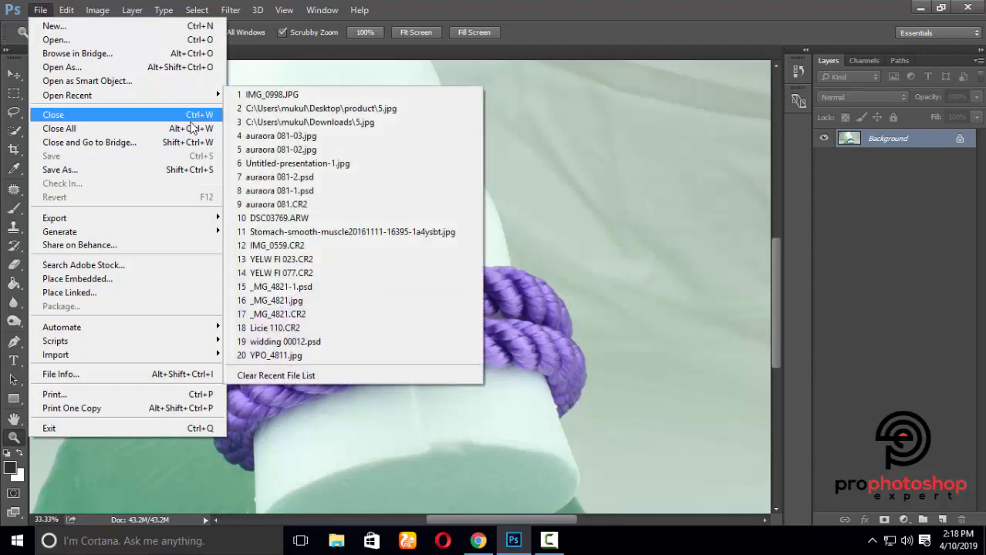
left_click(296, 108)
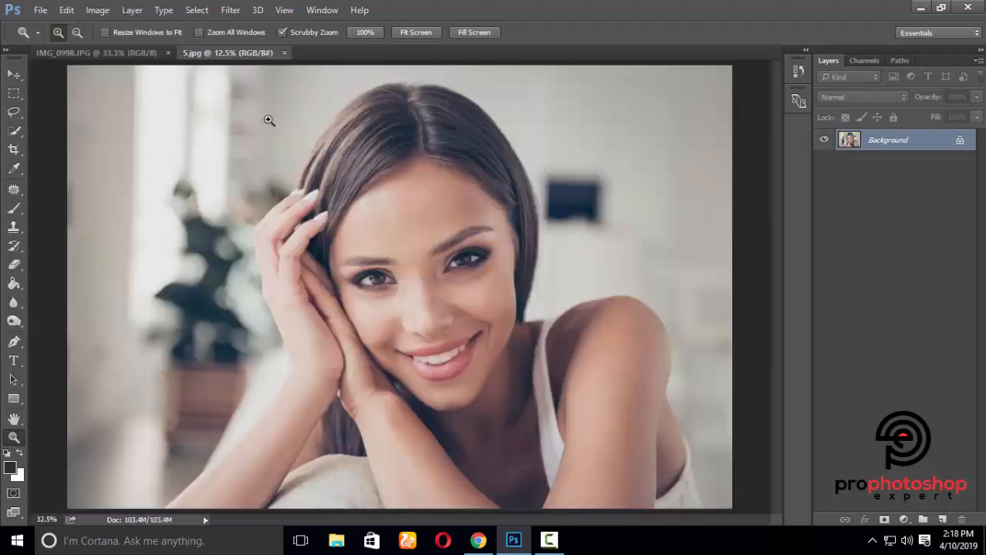
In IMG_0998.JPG, start a Pen tool path on the bracelet's outer right edge, crossing from the upper rope to the lower rope.
left_click(124, 51)
left_click(226, 374)
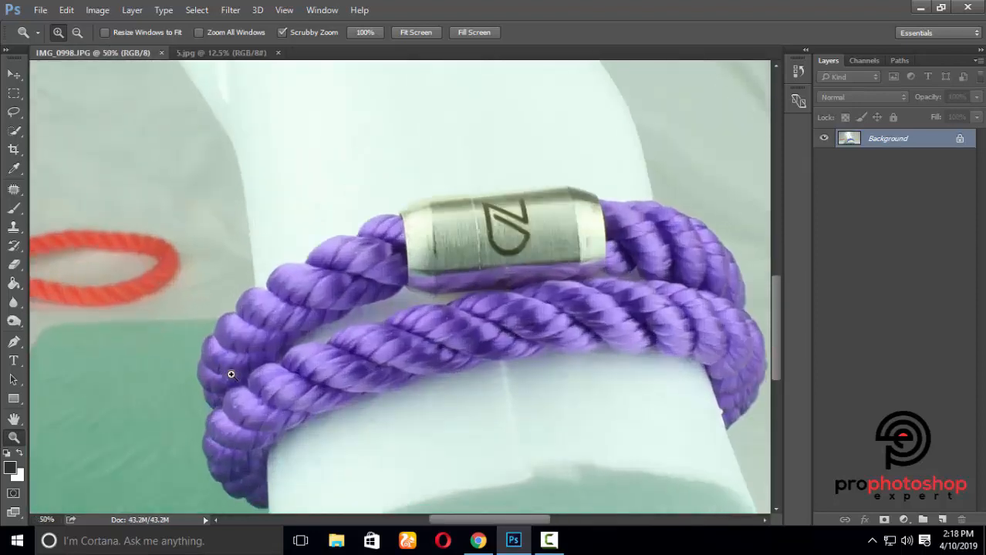
left_click(387, 422)
left_click_drag(466, 521, 530, 524)
scroll(395, 372, "up", 3)
scroll(395, 371, "up", 2)
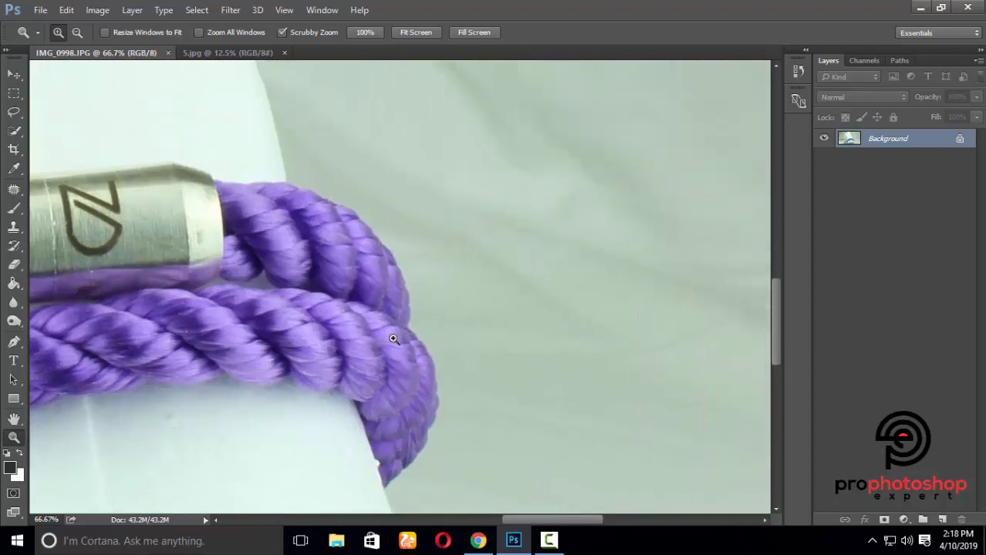
left_click(401, 327)
scroll(453, 336, "up", 1)
left_click(430, 365)
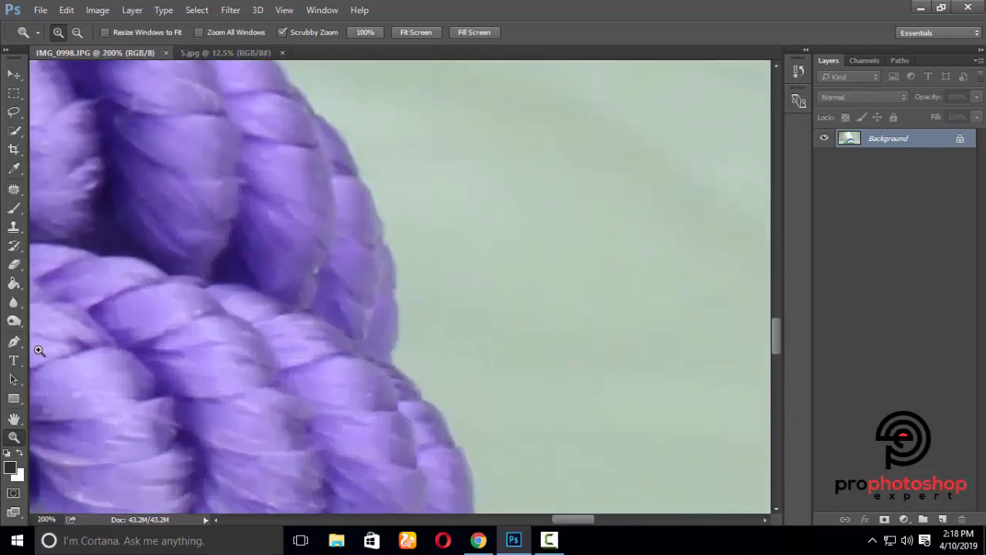
left_click(13, 342)
left_click(391, 297)
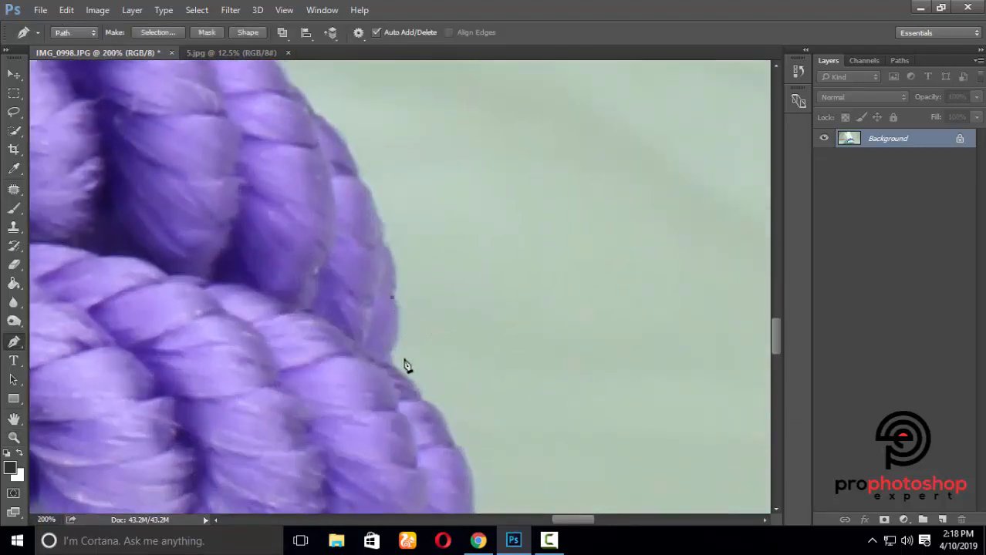
left_click(390, 352)
left_click(391, 323)
left_click(399, 371)
scroll(457, 412, "down", 2)
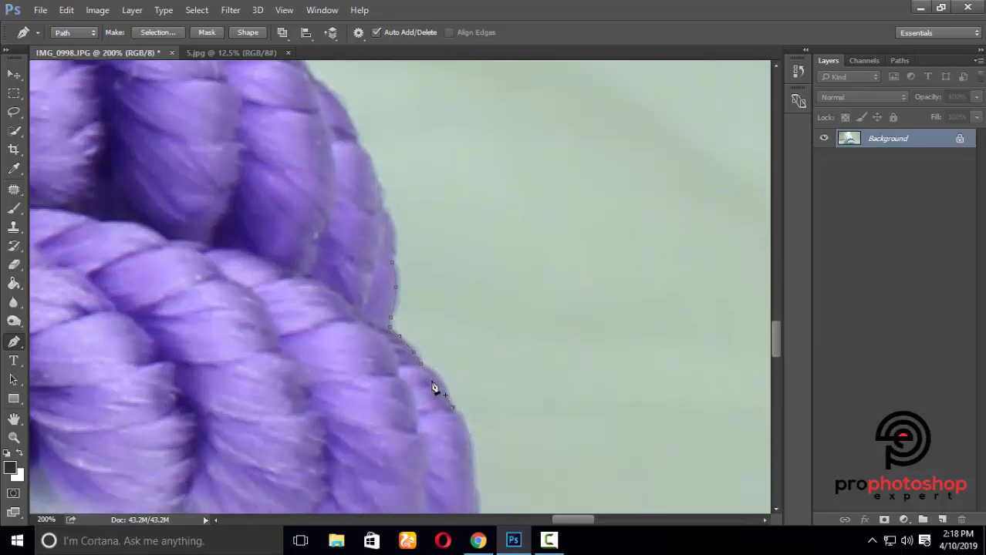
scroll(435, 404, "down", 5)
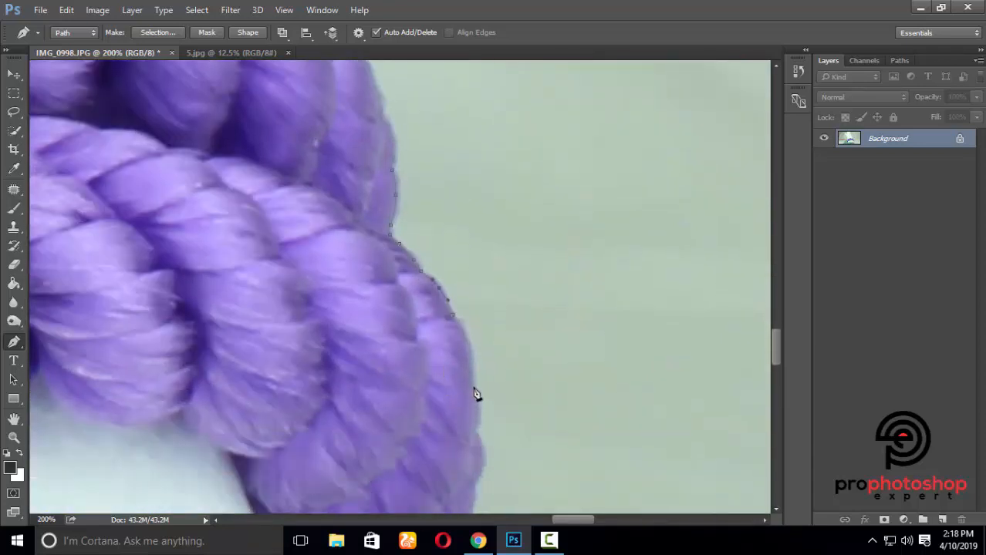
Continue the path down the outermost bulge of the lower rope, adding anchors that follow its curve against the backdrop.
left_click(473, 387)
scroll(463, 381, "down", 2)
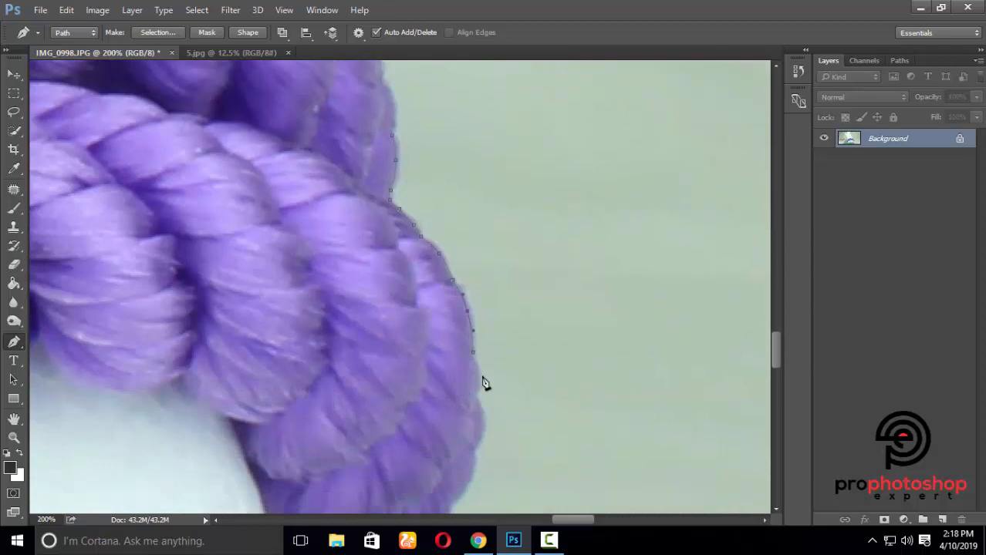
left_click_drag(475, 378, 479, 375)
left_click(477, 364)
scroll(496, 374, "down", 3)
left_click(473, 392)
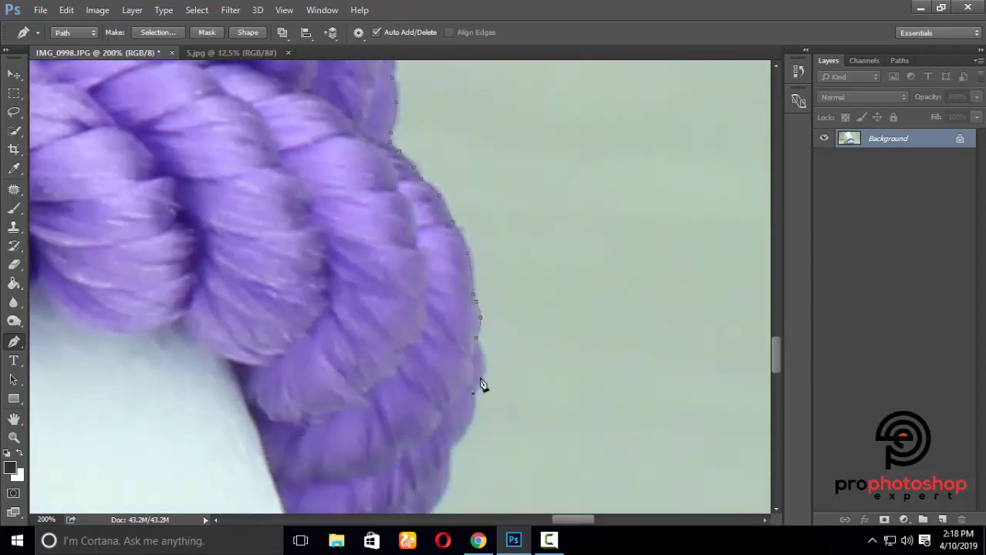
scroll(494, 385, "down", 3)
Carry the path around the lower rope's right curve as it turns inward toward the wrist, adding anchors at the strand notches.
left_click(448, 393)
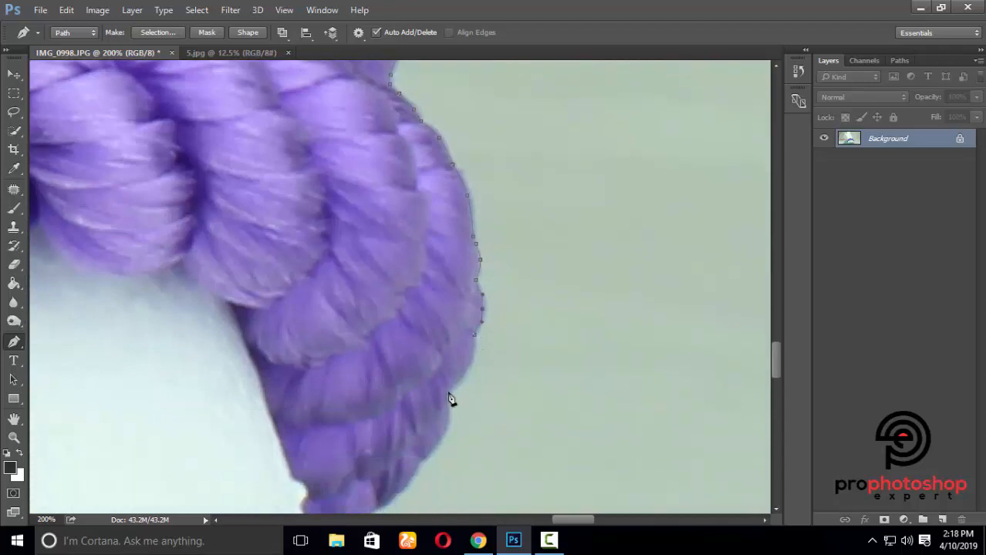
left_click(453, 385)
scroll(471, 396, "down", 4)
left_click(422, 414)
left_click(434, 383)
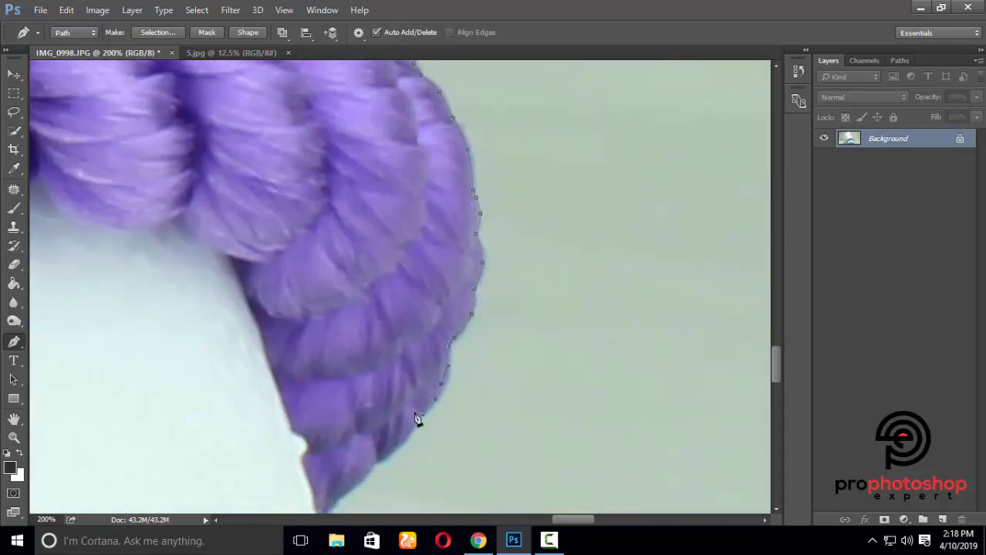
scroll(409, 424, "down", 3)
Trace the path along the last outer strands to the rope's lowest tip where it meets the mannequin wrist.
left_click(378, 429)
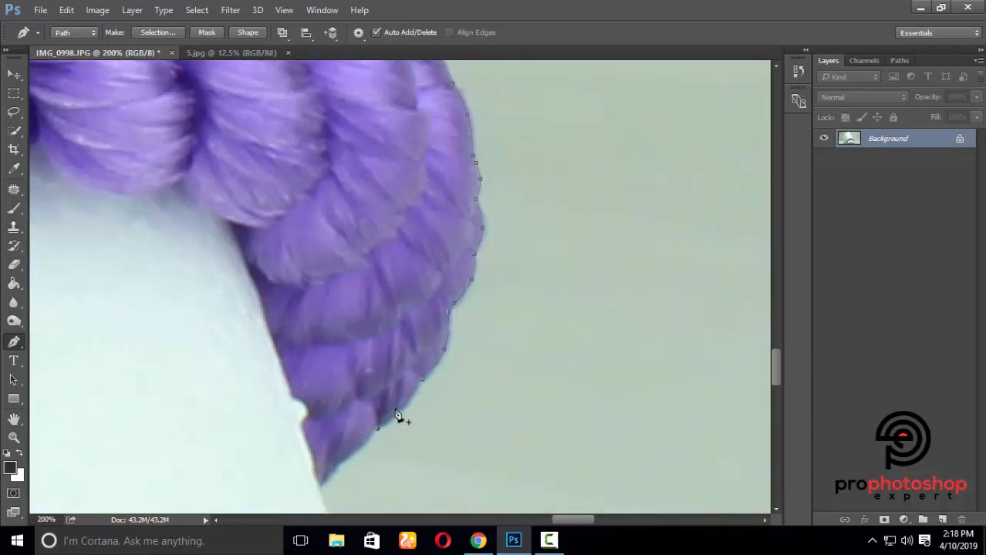
scroll(362, 457, "down", 1)
left_click(341, 427)
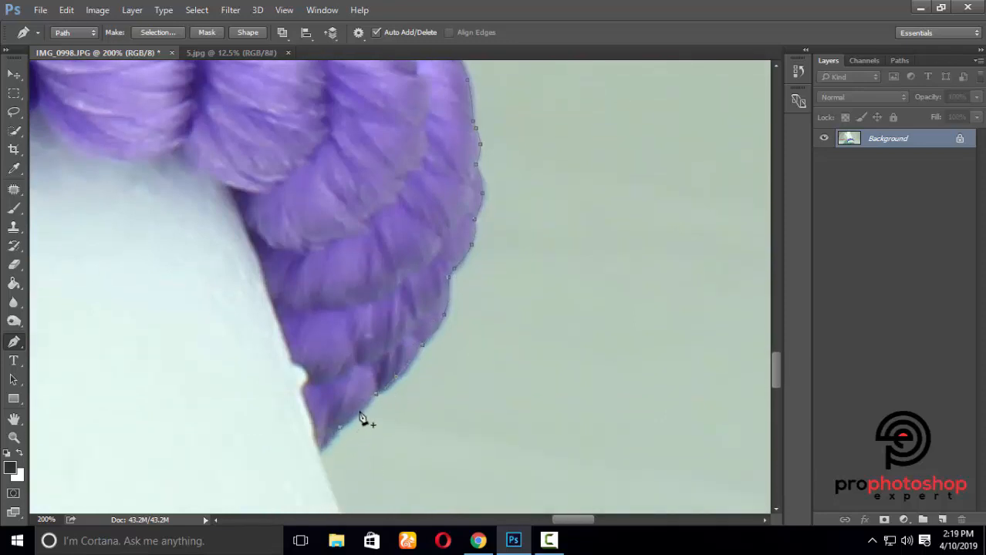
left_click(359, 413)
left_click(320, 451)
Bring the path back up along the wrist's right edge, excluding the small white bump, to the underside of the front rope.
left_click(311, 411)
left_click(313, 427)
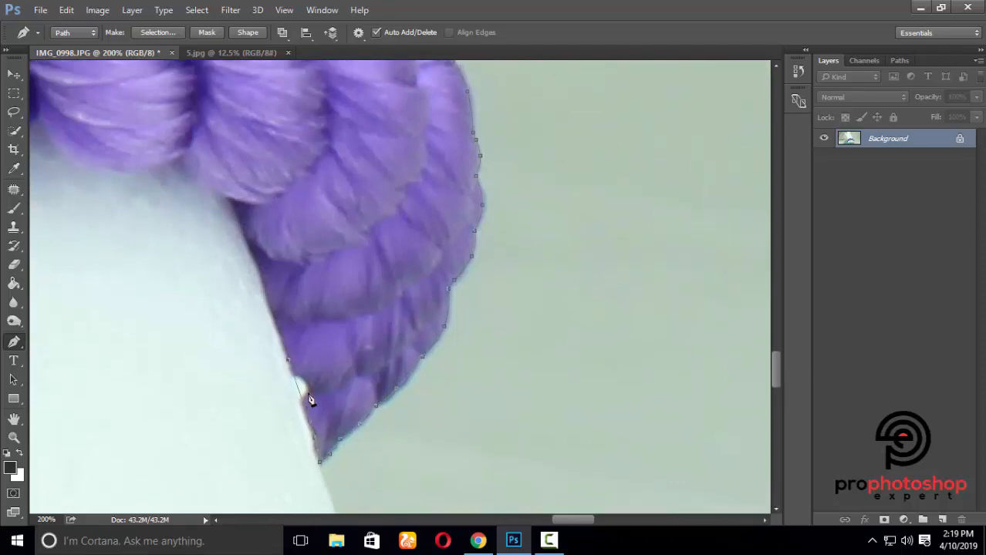
left_click(301, 390)
scroll(285, 355, "up", 3)
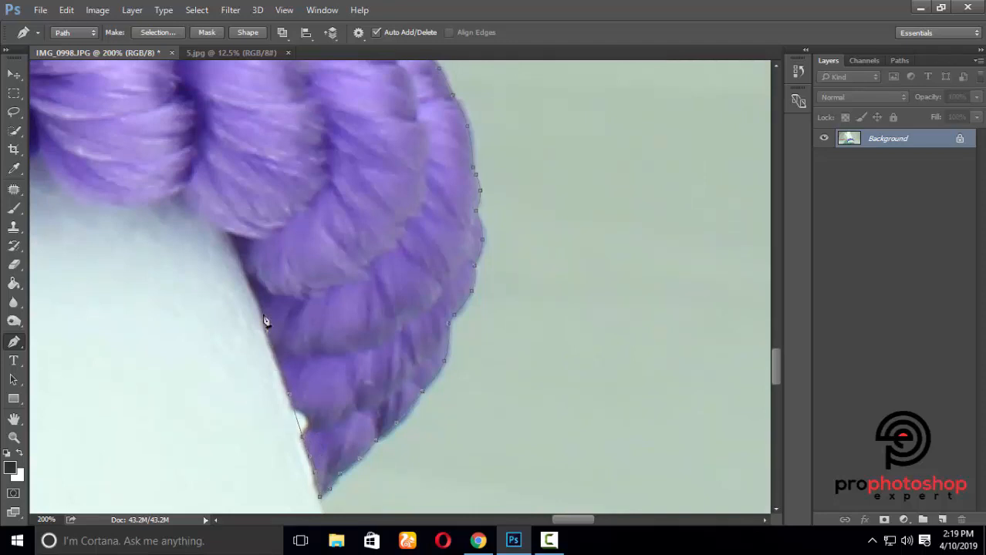
left_click(259, 307)
left_click(243, 264)
left_click(233, 235)
scroll(232, 263, "up", 5)
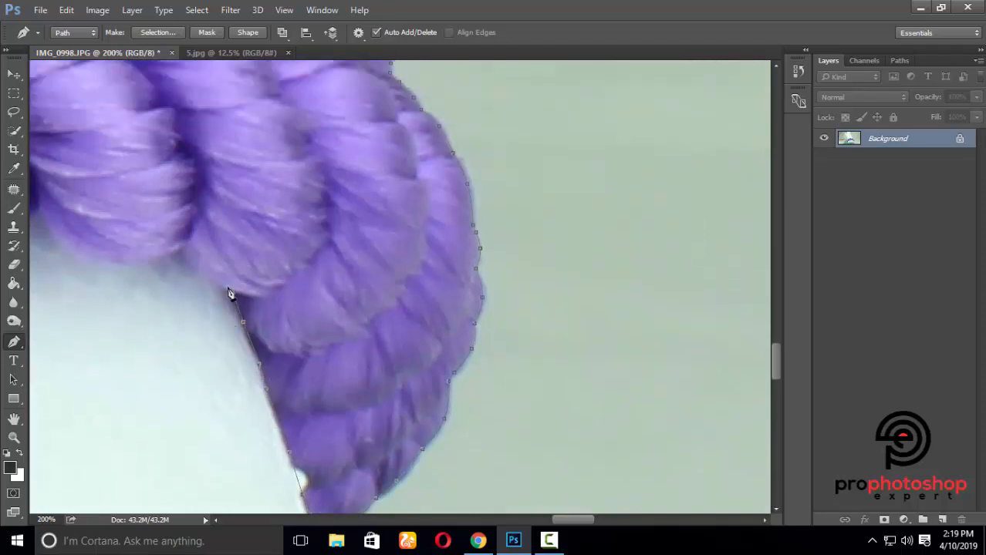
Outline the undersides of the front rope's first two twists from the right, fitting the curve with added anchors nudged downward.
left_click(182, 262)
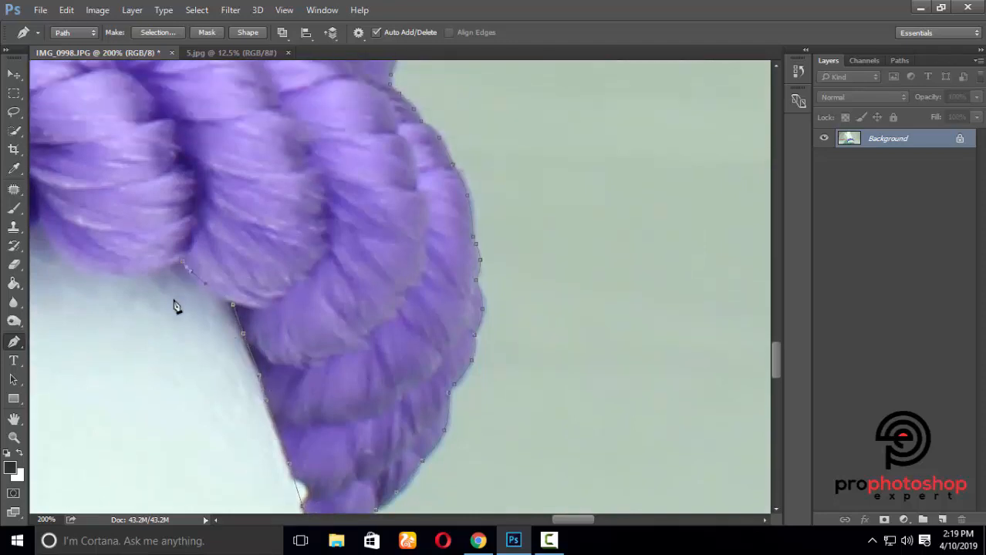
scroll(344, 393, "up", 1)
scroll(511, 482, "left", 4)
left_click_drag(544, 524, 528, 523)
scroll(452, 361, "up", 2)
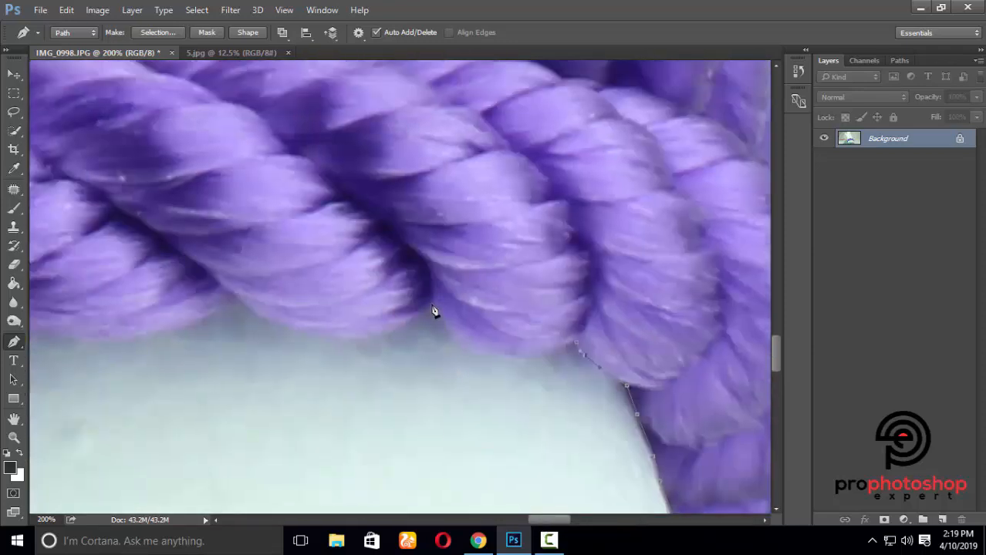
left_click(490, 318)
key("shift+Down")
key("shift+Down")
key("shift+Down")
key("shift+Down")
key("shift+Down")
left_click(455, 332)
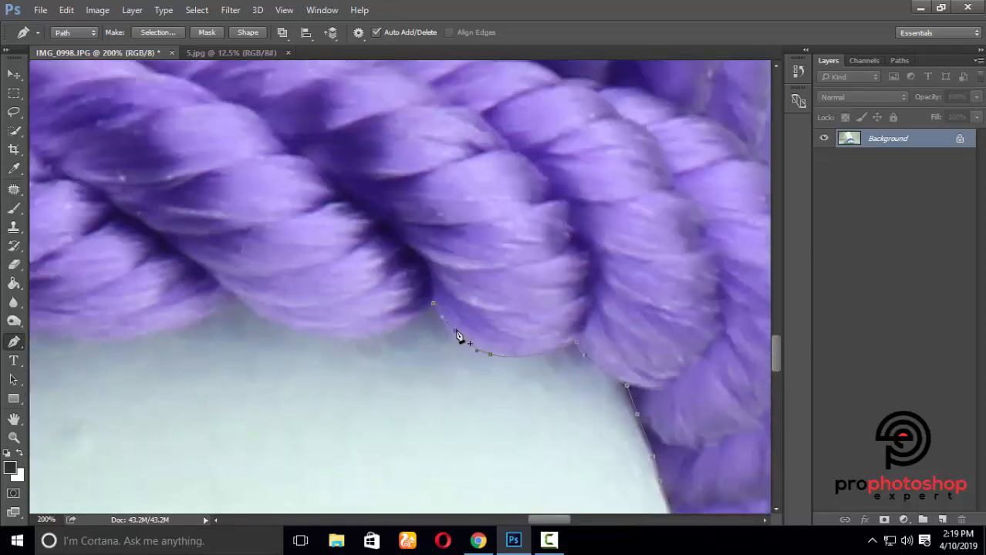
Extend the path under the third rope twist from the right to its next notch, fitting the curve with added anchors.
left_click(376, 313)
key("shift+Down")
key("shift+Down")
key("shift+Down")
left_click(233, 295)
left_click(256, 311)
Trace the underside of the fourth rope twist, nudging an added anchor down and adding further anchors to match the edge.
left_click_drag(568, 520, 545, 520)
left_click(427, 336)
left_click(537, 309)
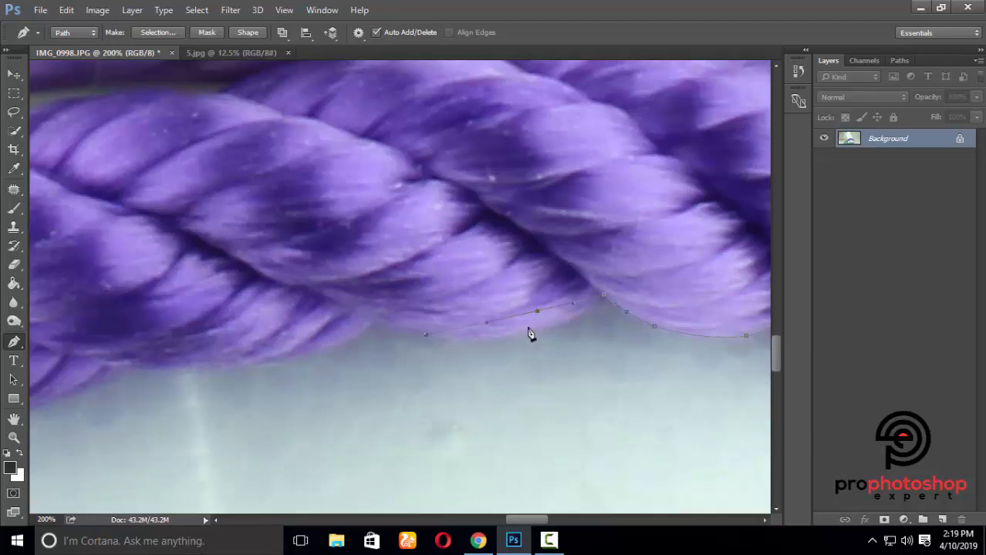
key("shift+Down")
key("shift+Down")
key("shift+Down")
left_click(469, 338)
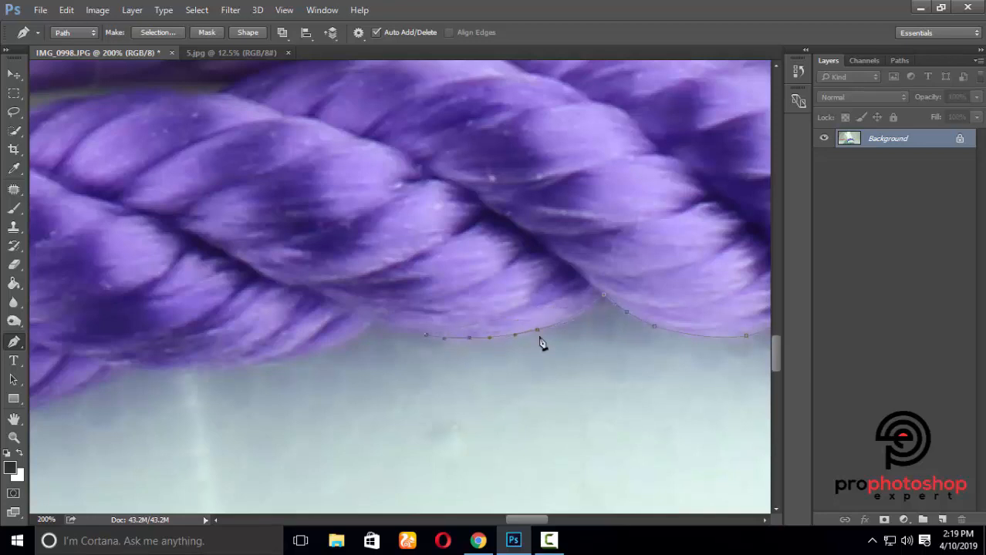
left_click(577, 316)
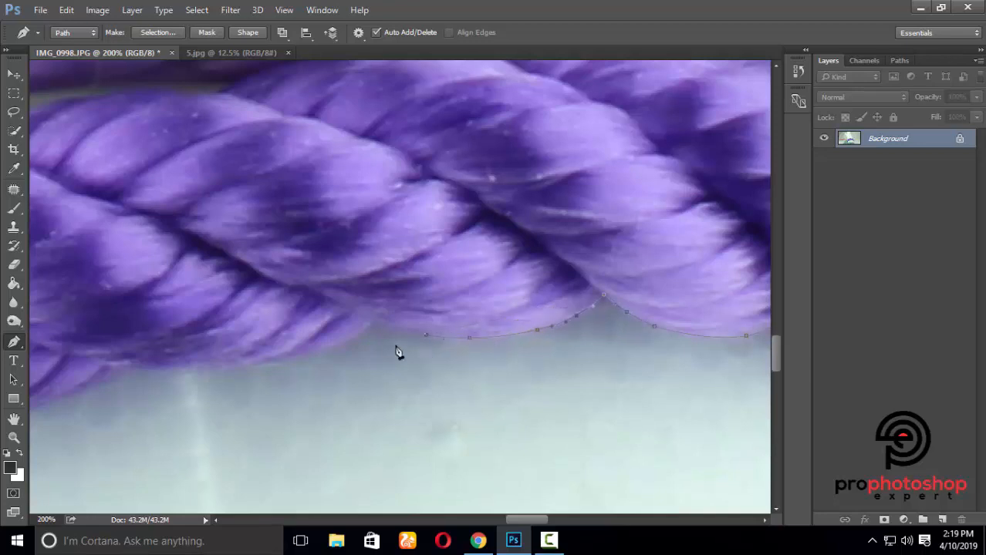
Follow the next twist's underside past the wrist's vertical seam line, nudging the added anchors down onto the rope edge.
left_click(253, 362)
left_click(321, 341)
key("shift+Down")
left_click_drag(528, 515, 519, 517)
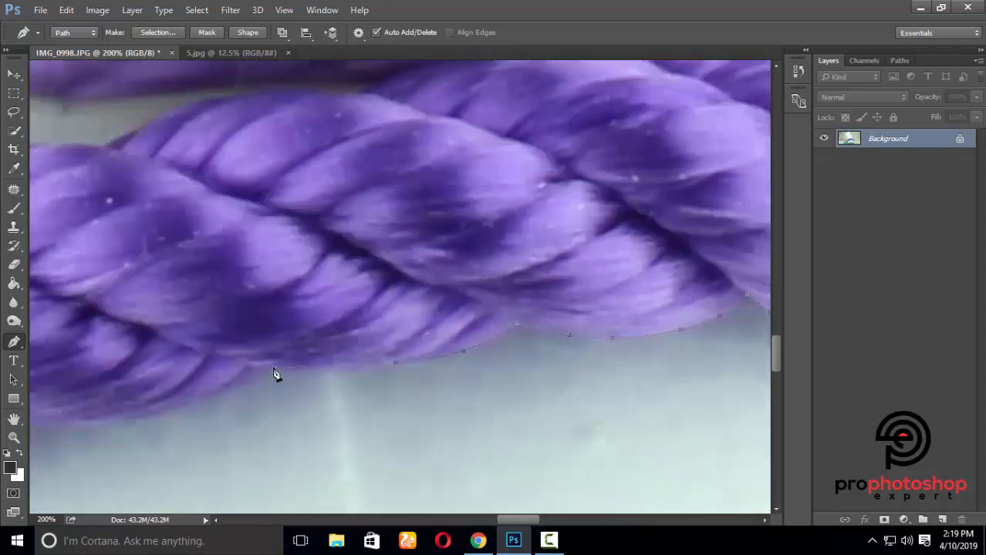
left_click(330, 367)
key("Down")
key("Down")
key("Down")
Outline the underside of the twist just left of the wrist seam, shifting an added anchor downward to fit the curve.
left_click_drag(516, 520, 500, 521)
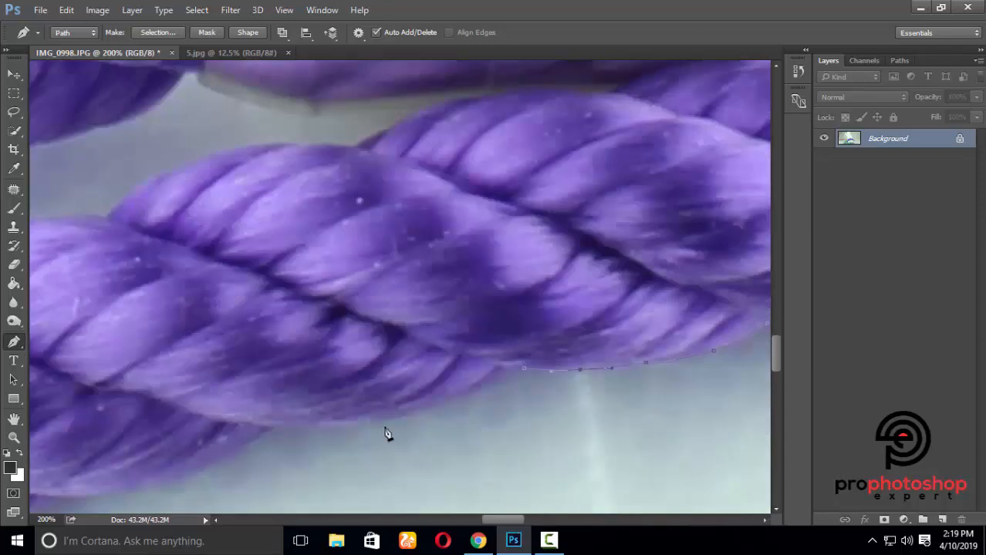
left_click(491, 384)
left_click(369, 413)
key("Down")
key("Down")
key("Down")
key("Down")
key("Down")
scroll(385, 478, "down", 1)
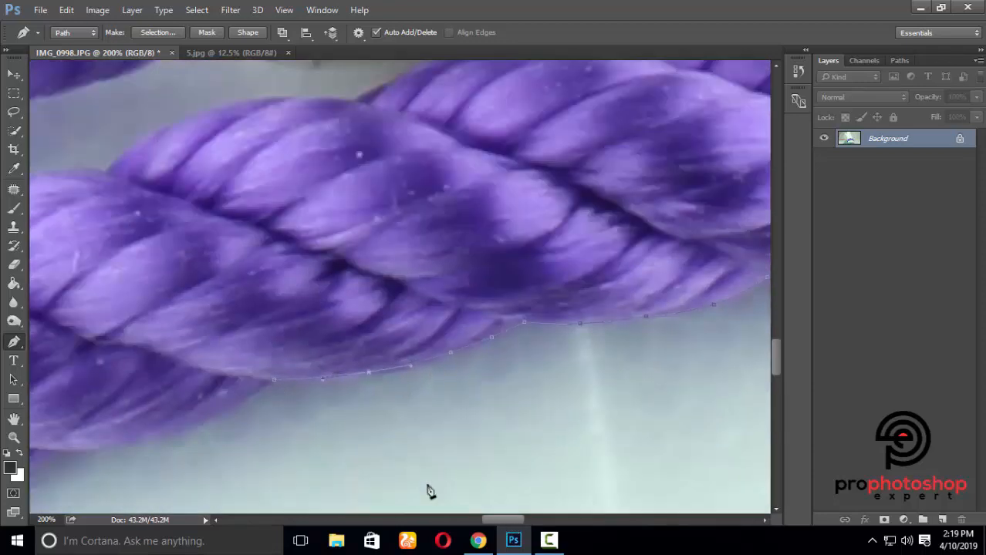
Extend the path leftward under the following two twists of the front rope, nudging an added anchor down to the rope edge.
left_click_drag(489, 521, 468, 520)
scroll(493, 455, "down", 1)
scroll(496, 460, "down", 1)
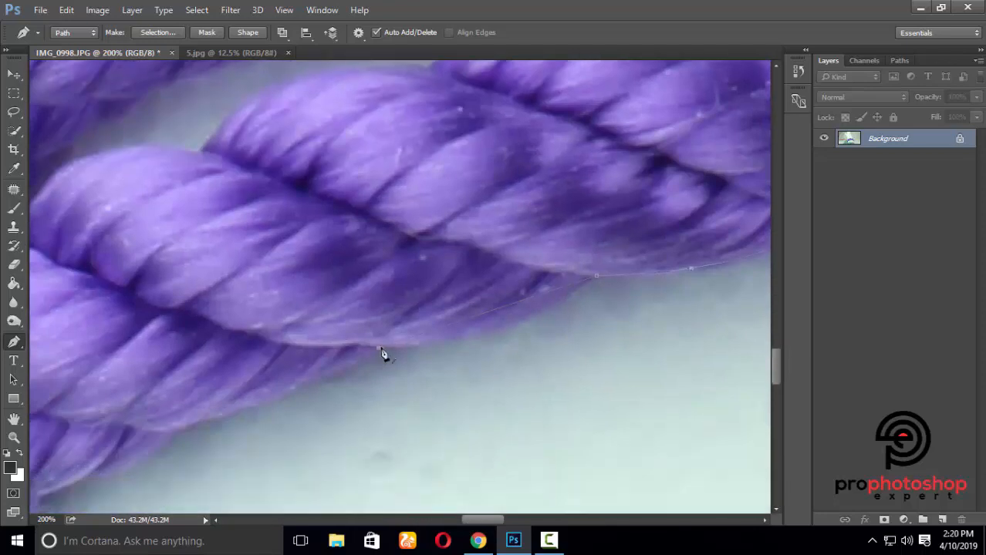
left_click(496, 314)
key("Down")
key("Down")
key("Down")
key("Down")
key("Down")
key("Down")
key("Down")
key("Down")
scroll(270, 357, "down", 1)
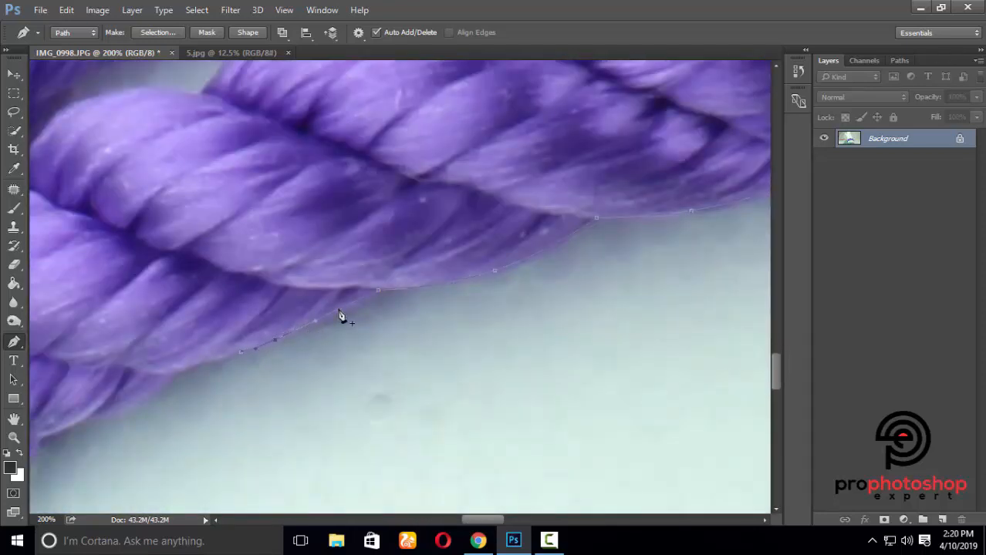
Refine the path with added anchors and continue along the front rope's underside to the wrist's left edge.
left_click(313, 325)
scroll(378, 424, "down", 1)
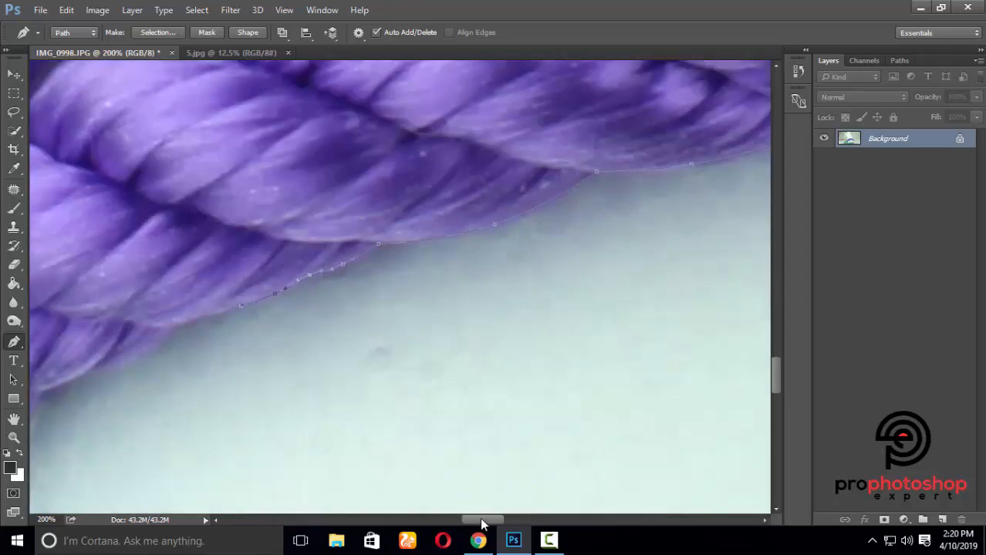
left_click_drag(480, 519, 462, 519)
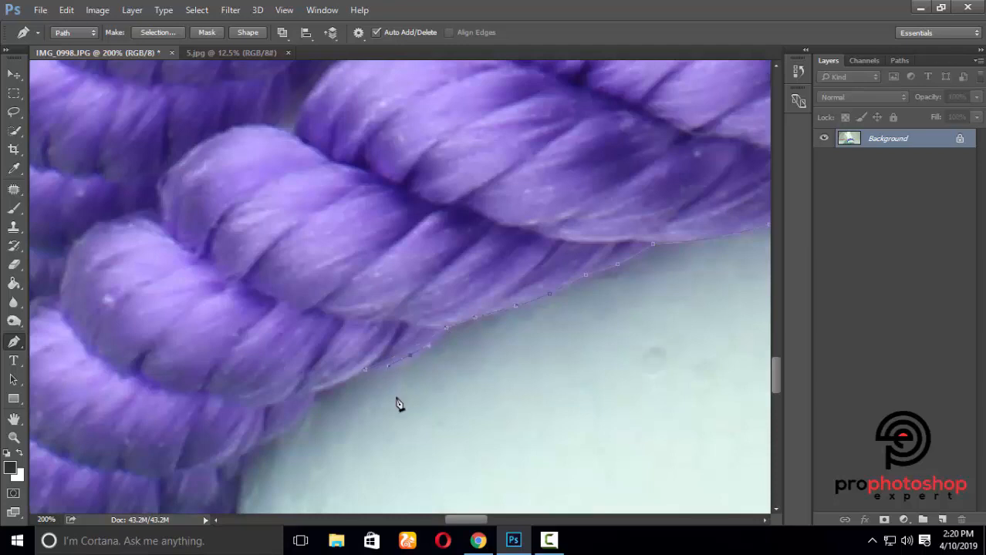
scroll(348, 390, "down", 1)
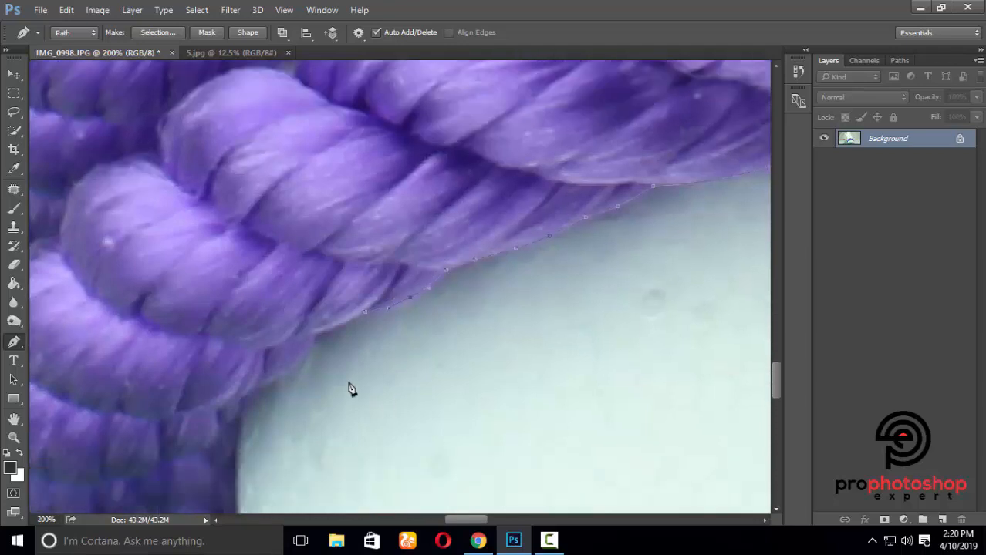
left_click(341, 323)
scroll(337, 379, "down", 1)
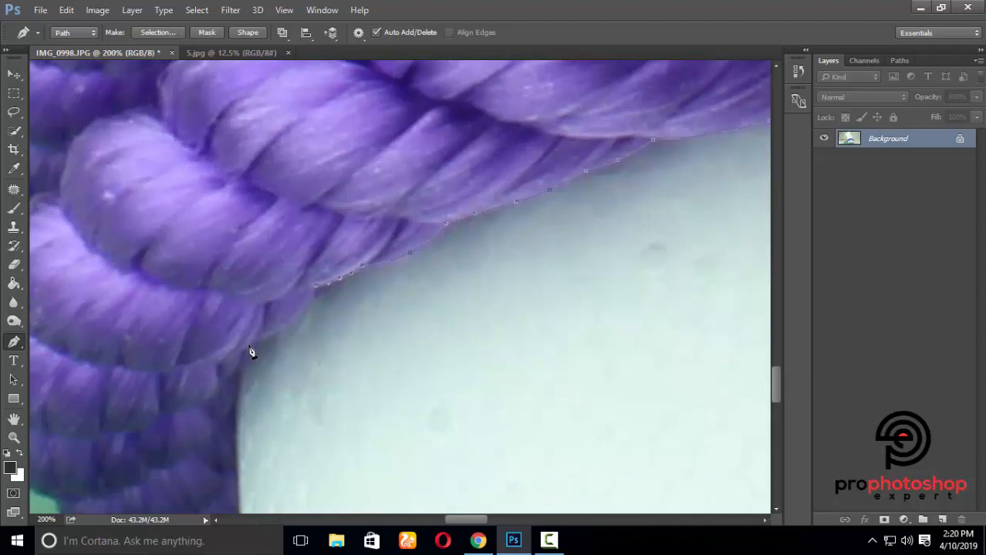
left_click(295, 316)
scroll(363, 311, "down", 1)
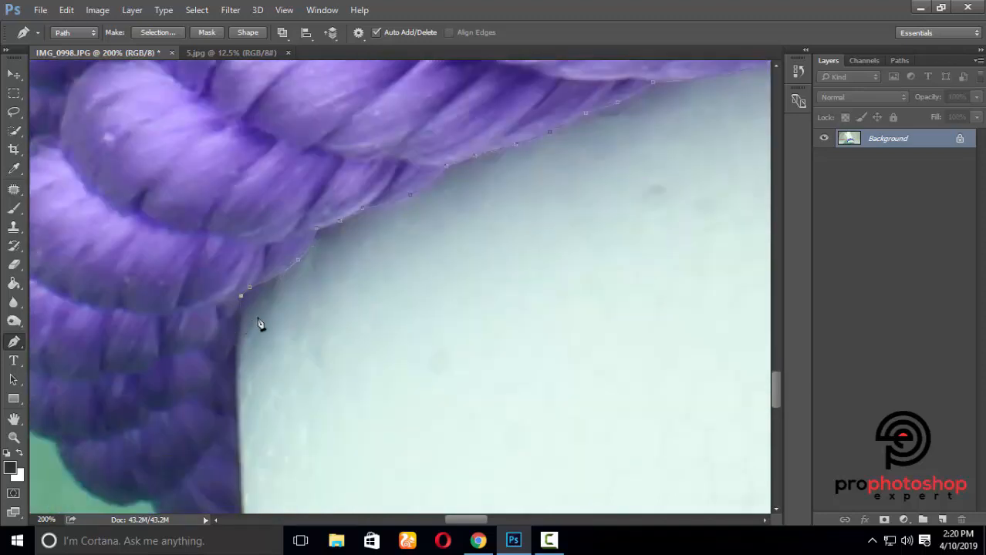
Trace the rope's inner boundary down along the wrist's left edge to the rope's lowest point, adding anchors to fit the edge.
scroll(260, 324, "down", 1)
left_click(231, 317)
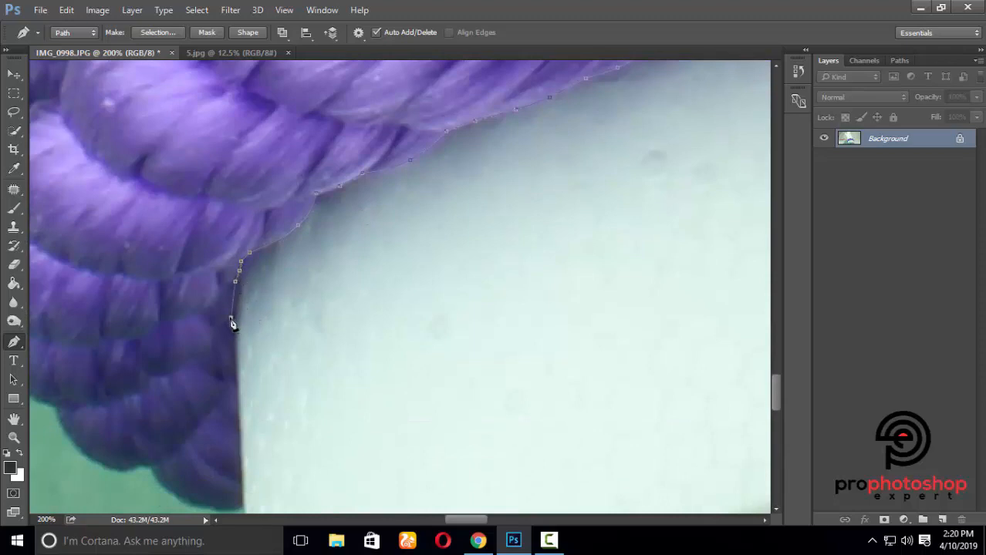
scroll(273, 314, "down", 1)
left_click(236, 338)
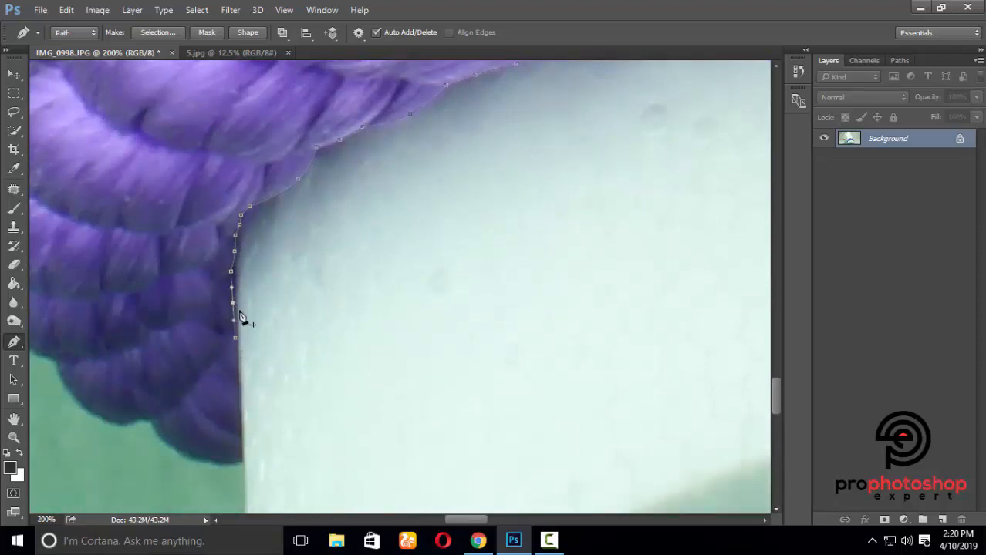
scroll(242, 321, "down", 1)
left_click(242, 416)
left_click(239, 344)
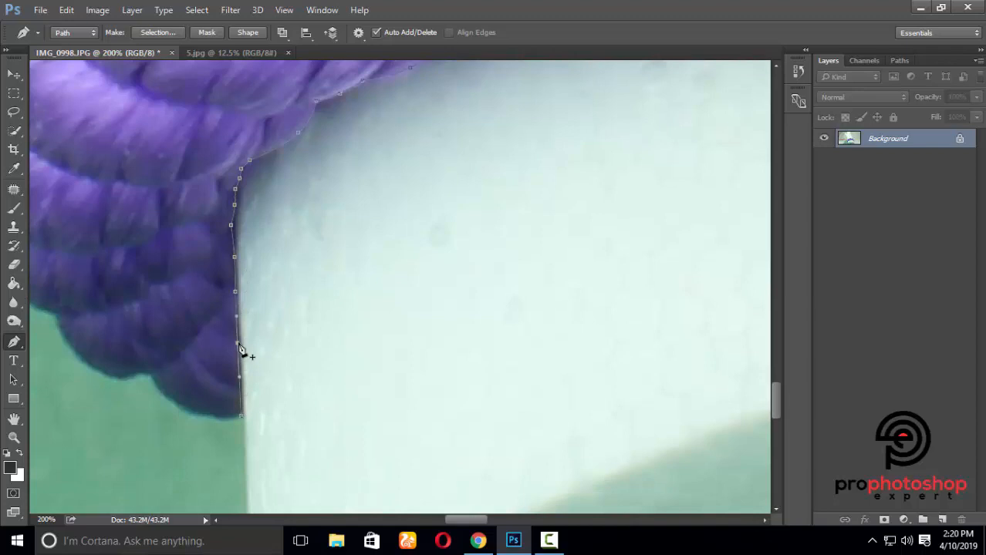
Outline the underside of the lowest twist leftward to its notch, nudging an added anchor outward onto the rope edge.
scroll(152, 371, "down", 1)
left_click(152, 318)
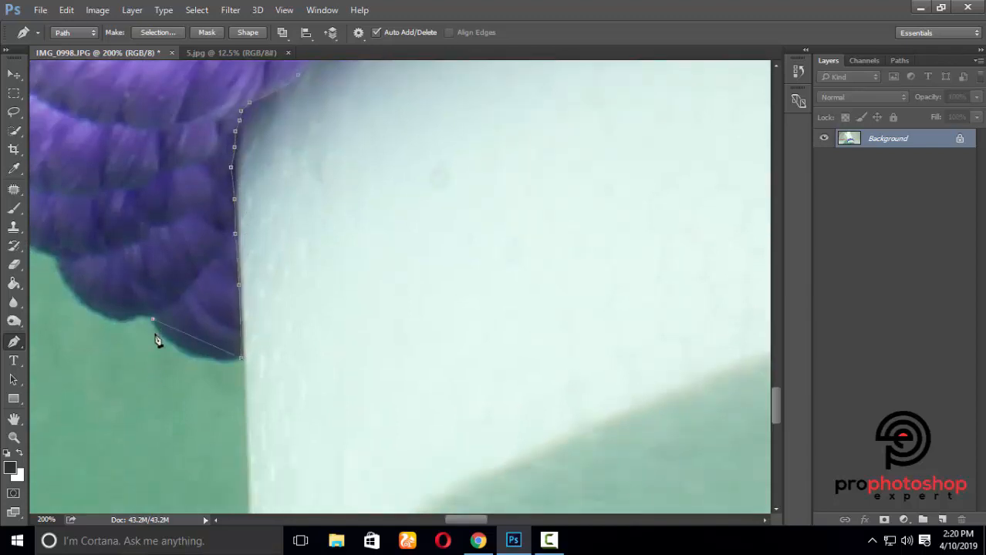
left_click(192, 348)
key("Left")
key("Left")
key("Left")
key("Left")
key("Left")
key("Down")
left_click(143, 321)
Extend the path around the second-lowest twist on the outer side, shifting an added anchor down to its curve.
left_click_drag(469, 522, 461, 522)
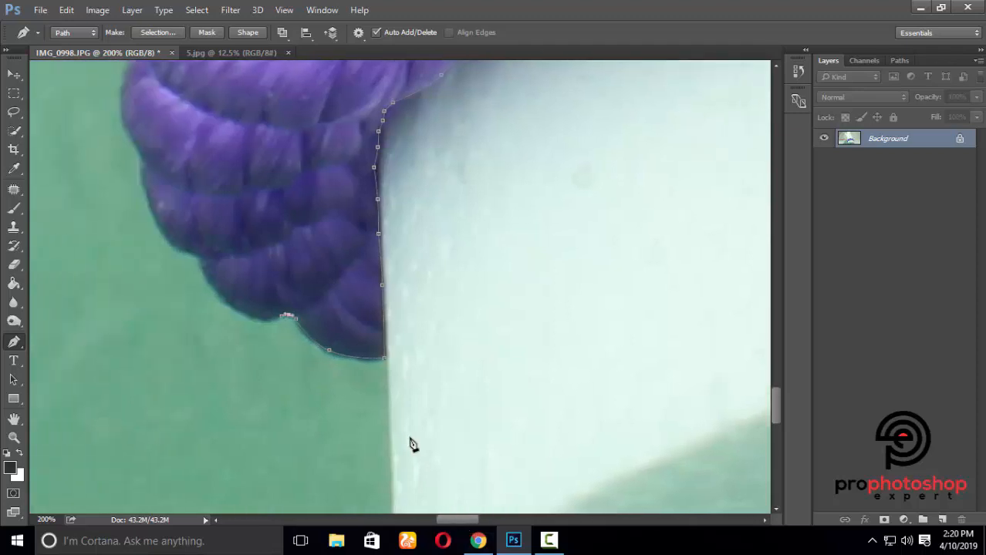
left_click(199, 263)
left_click(233, 286)
left_click_drag(232, 286, 232, 306)
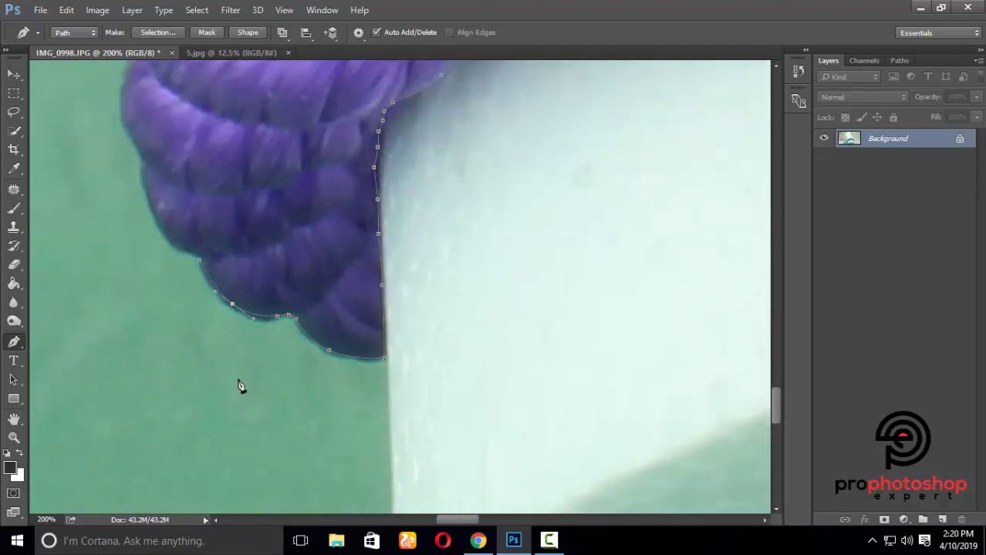
Continue up the rope's outer left edge around the third twist from the bottom, nudging an added anchor left onto the edge.
scroll(158, 214, "up", 2)
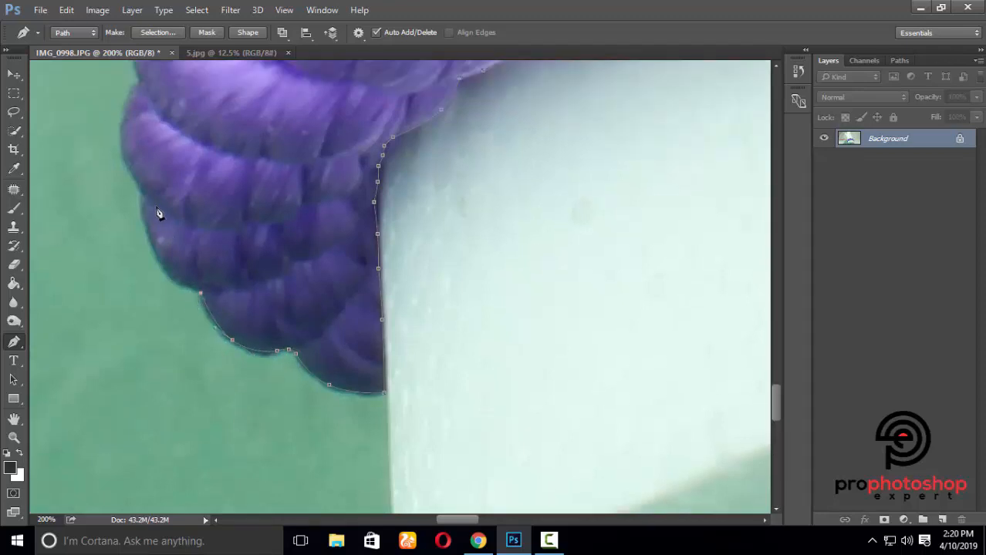
left_click(186, 270)
key("shift+Left")
key("shift+Left")
key("shift+Left")
Outline the fourth twist from the bottom on the outer side, moving an added mid-curve anchor left to the rope edge.
scroll(262, 266, "up", 1)
scroll(262, 266, "up", 2)
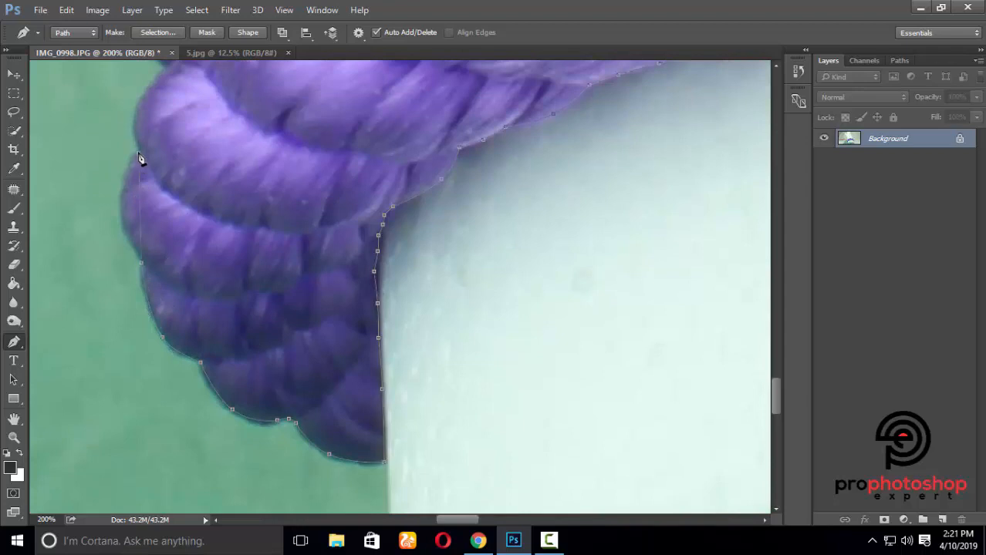
left_click(141, 203)
key("shift+Left")
key("shift+Left")
Trace upward around the end of the front rope and into the lowest twist of the rear rope, nudging added anchors left.
scroll(182, 208, "up", 2)
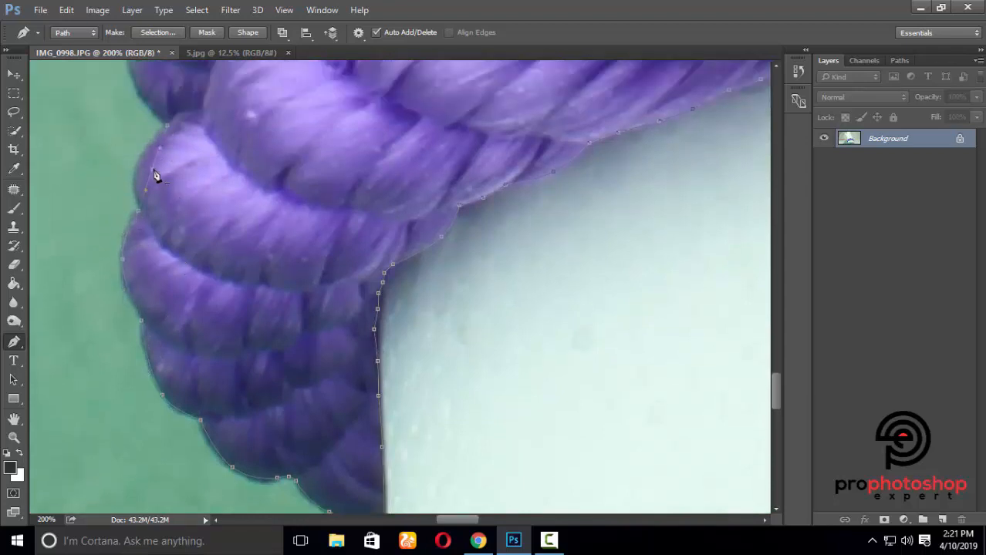
key("shift+Left")
scroll(168, 205, "up", 2)
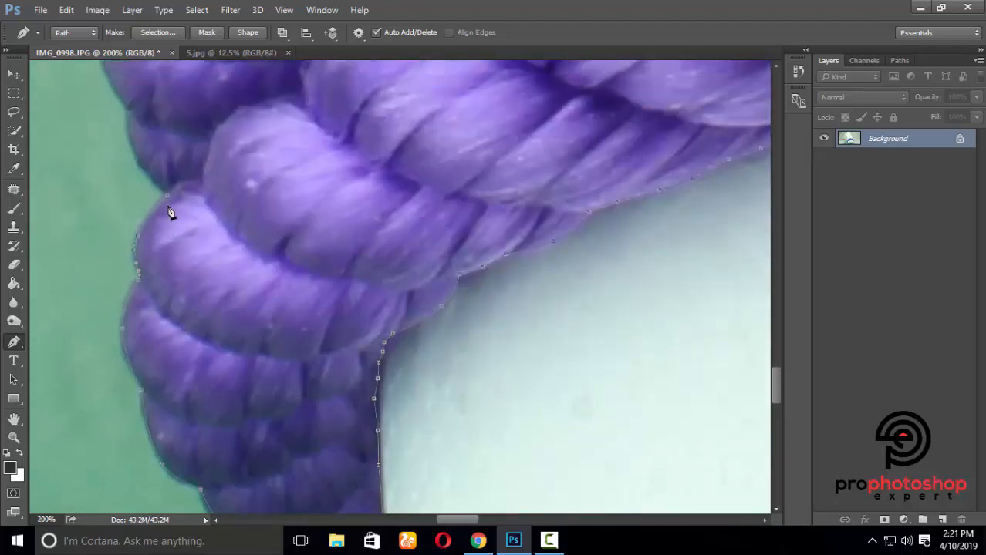
scroll(165, 200, "up", 2)
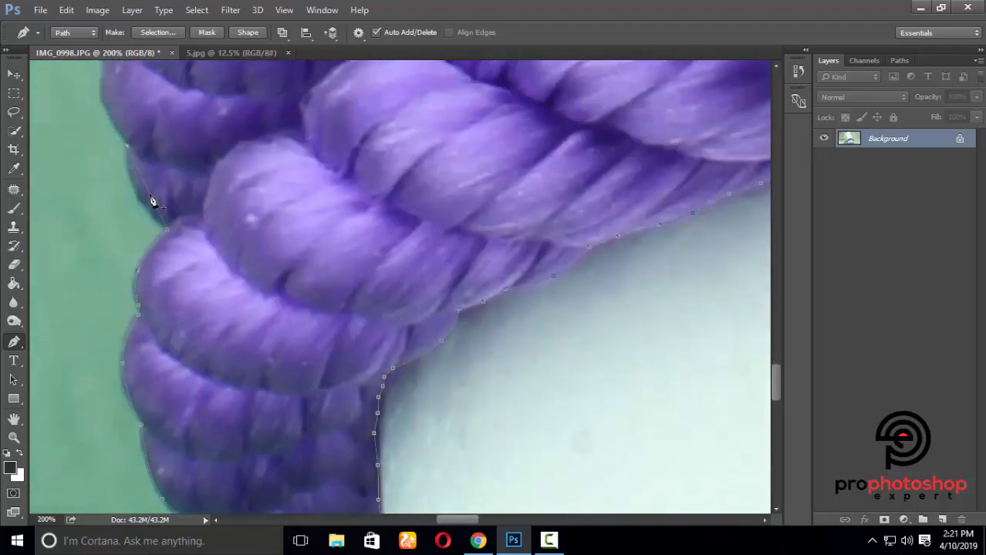
key("shift+Left")
Follow the rear rope's outer edge around its next two twists, fitting added anchors to the bulges.
scroll(165, 193, "up", 2)
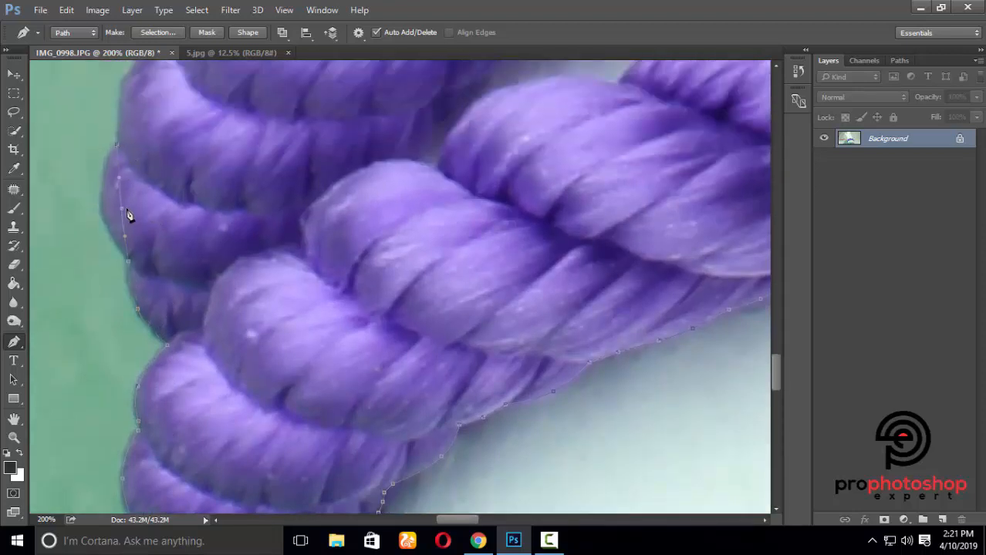
scroll(152, 249, "up", 2)
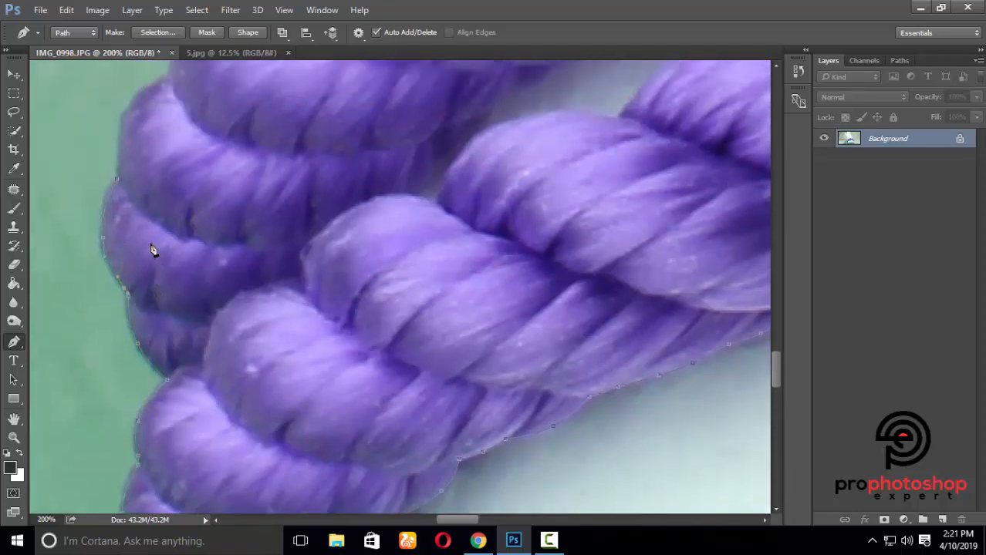
left_click(134, 206)
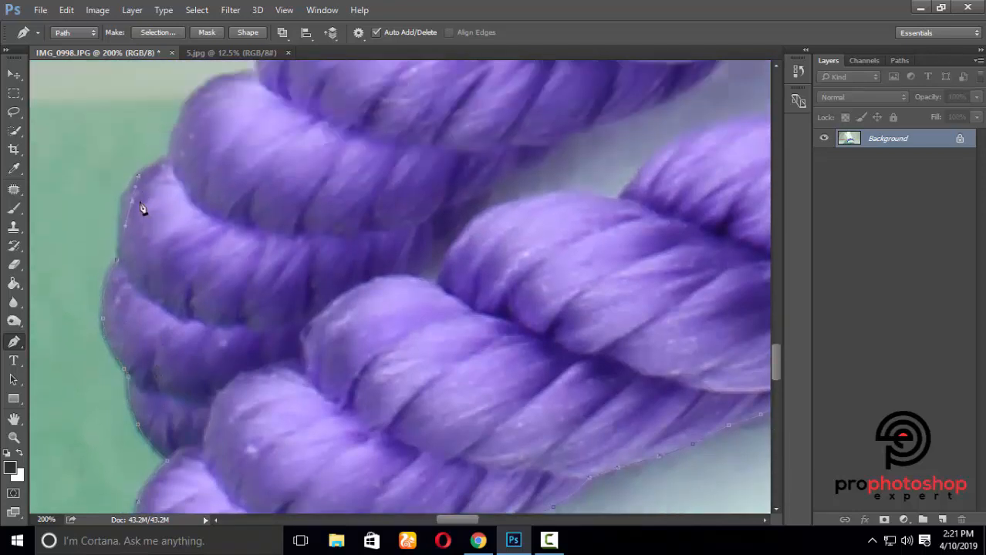
left_click(169, 157)
Trace the rear rope's twist beside the green and beige background border up to its upper notch.
scroll(195, 183, "up", 1)
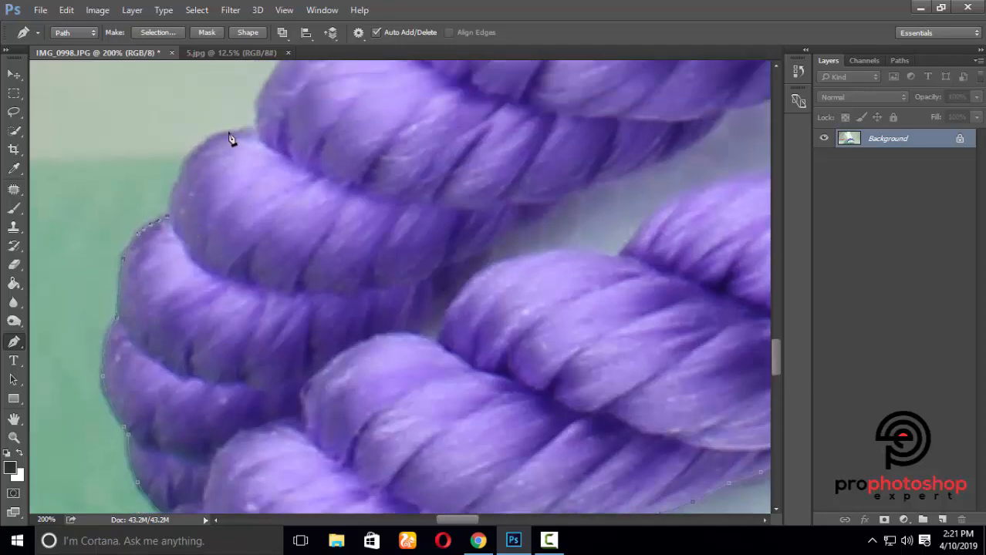
left_click_drag(228, 134, 224, 162)
left_click(233, 135)
Carry the path over the following rear-rope twist near the wrist's edge, nudging an anchor up to the rope's crest.
scroll(263, 162, "up", 1)
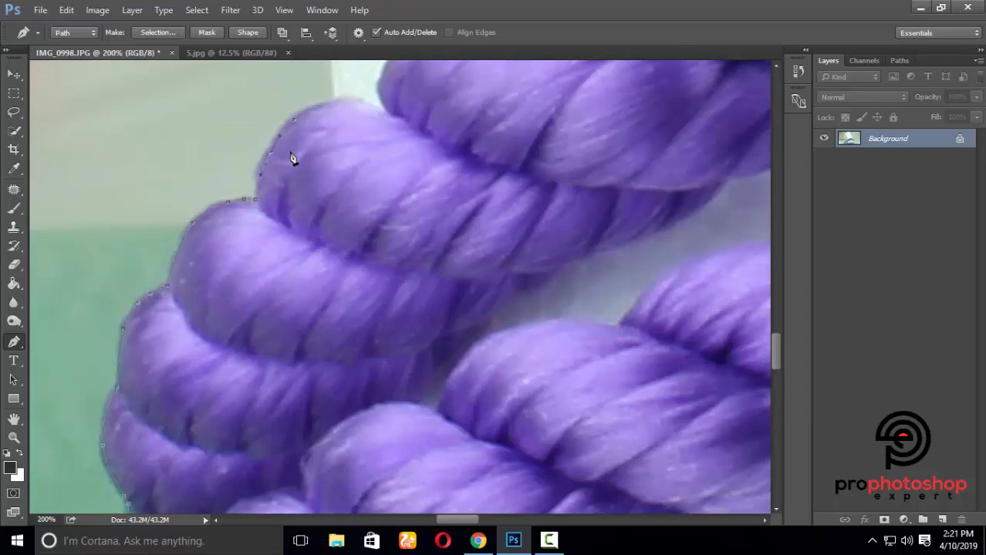
left_click_drag(342, 109, 369, 104)
key("Up")
key("Up")
key("Up")
key("Up")
key("Up")
left_click(370, 105)
left_click(384, 113)
Outline the next rear-rope twist in front of the wrist from its lower notch over its crest, fitting the added anchors.
scroll(408, 139, "up", 3)
key("ctrl+minus")
key("ctrl+minus")
key("ctrl+minus")
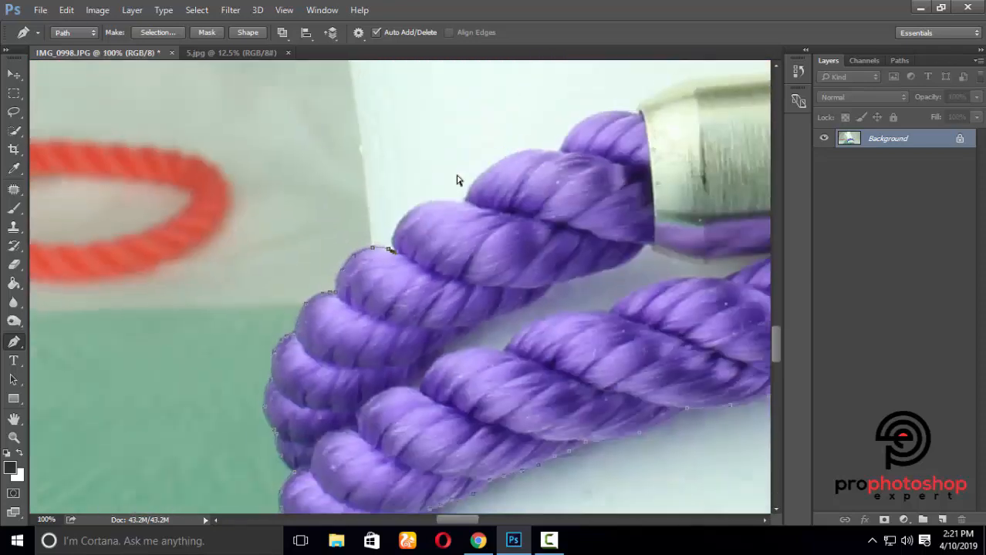
scroll(520, 212, "up", 1)
key("ctrl+plus")
key("ctrl+plus")
key("ctrl+plus")
key("ctrl+plus")
scroll(449, 315, "down", 1)
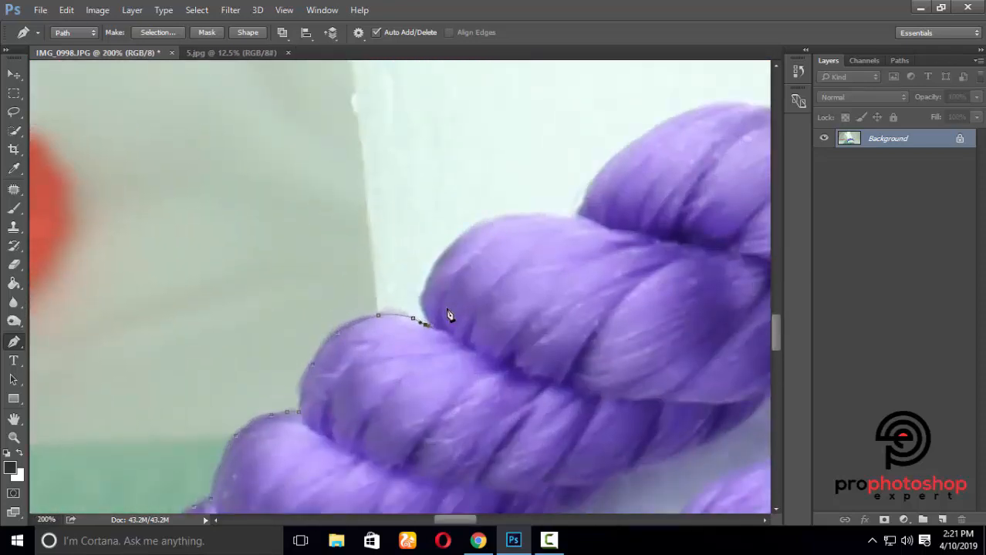
left_click(430, 327)
left_click_drag(435, 302, 446, 303)
left_click(423, 296)
left_click_drag(525, 217, 479, 246)
left_click(551, 219)
Turn the path at the notch and trace over the second-to-last twist before the metal clasp, raising an added anchor to its crest.
scroll(584, 241, "up", 1)
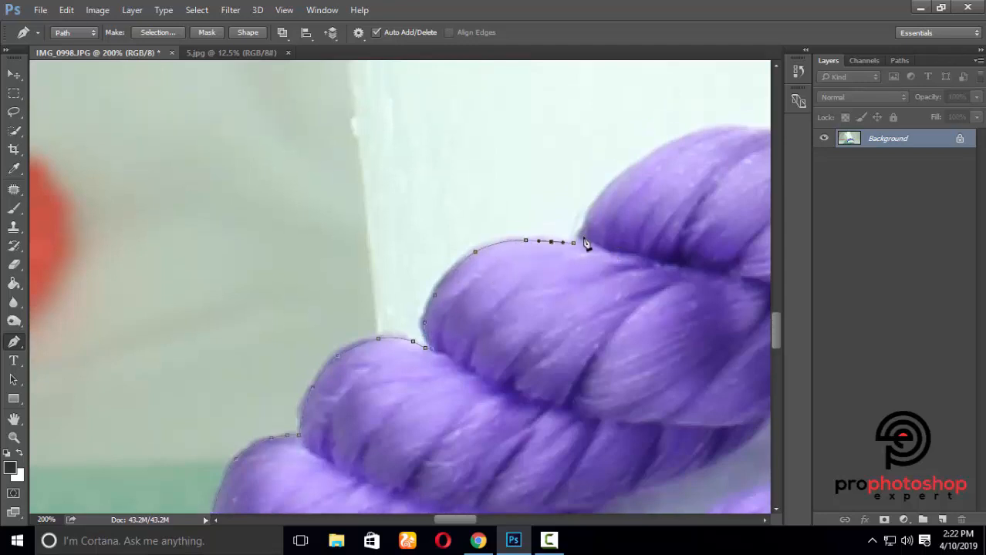
left_click(585, 224)
left_click(579, 233)
scroll(583, 240, "up", 2)
left_click_drag(644, 209, 613, 229)
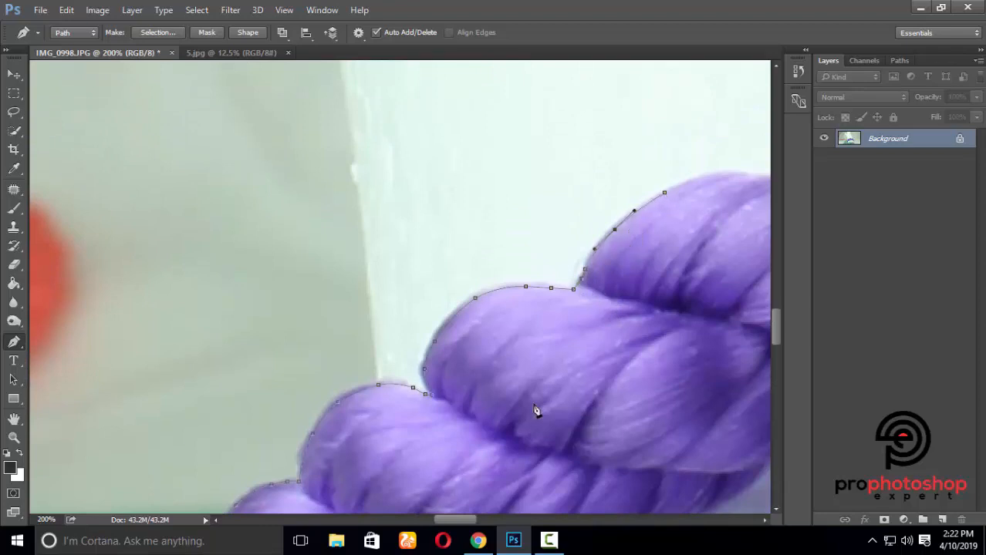
left_click_drag(451, 522, 473, 521)
left_click(386, 176)
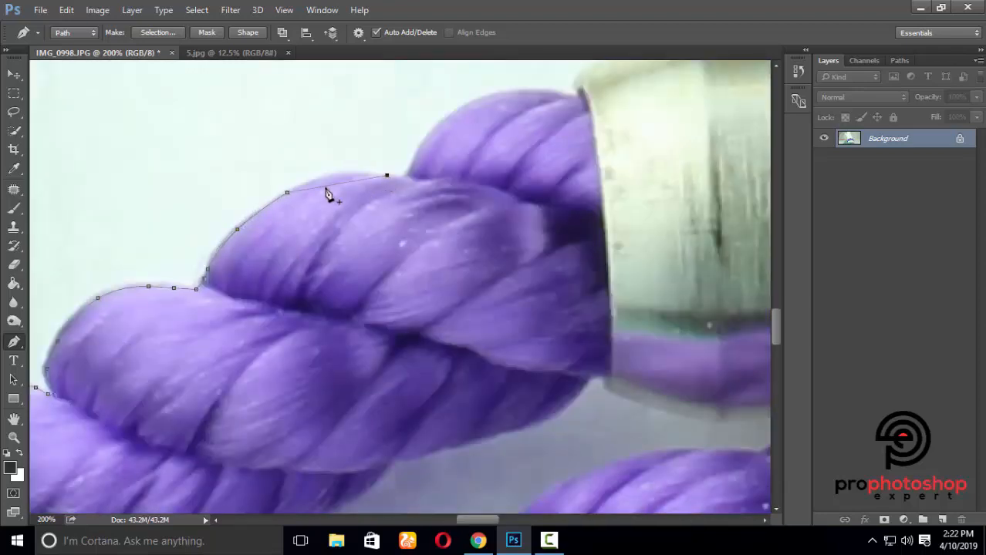
left_click(329, 185)
left_click_drag(329, 185, 330, 179)
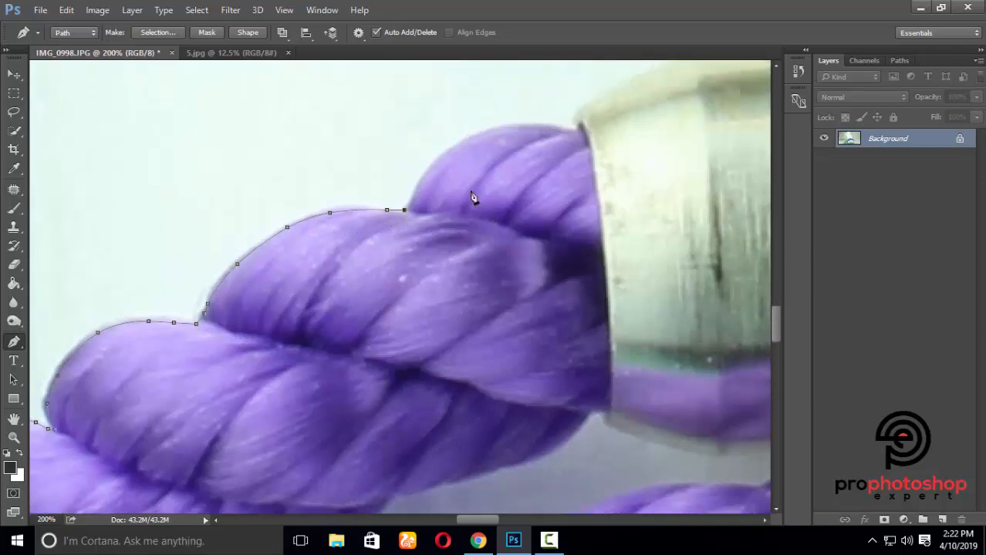
Refine the path into the notch below the last twist before the metal clasp and start up that twist's side.
scroll(473, 198, "up", 2)
mouse_move(408, 210)
left_mouse_down()
mouse_move(414, 191)
mouse_move(389, 211)
left_mouse_up()
left_click(409, 205)
scroll(442, 234, "up", 1)
scroll(443, 240, "up", 1)
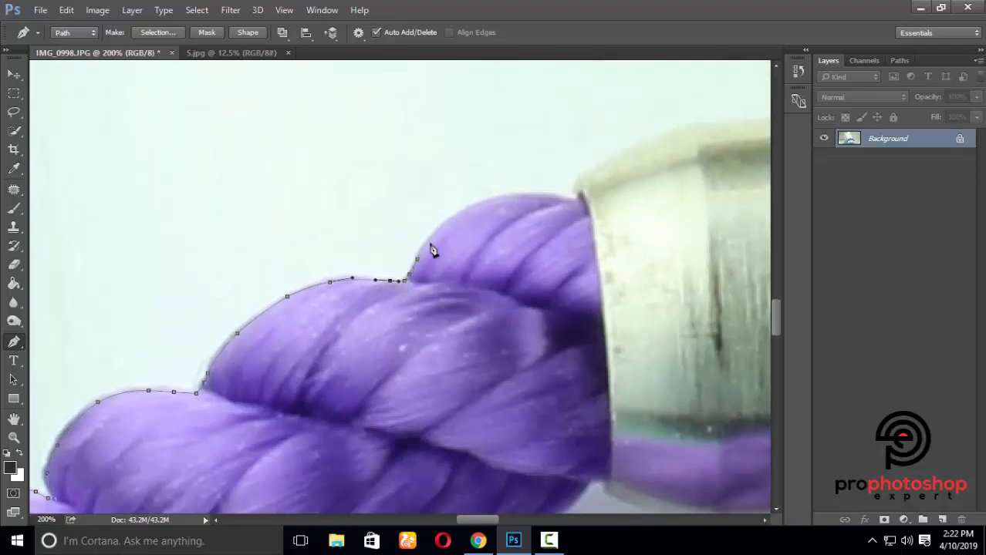
Curve the path over the last twist to the metal clasp, nudging an added anchor left and up onto the rope edge.
left_click_drag(505, 198, 486, 209)
key("Left")
key("Left")
key("Left")
key("Left")
key("Left")
key("Left")
key("Left")
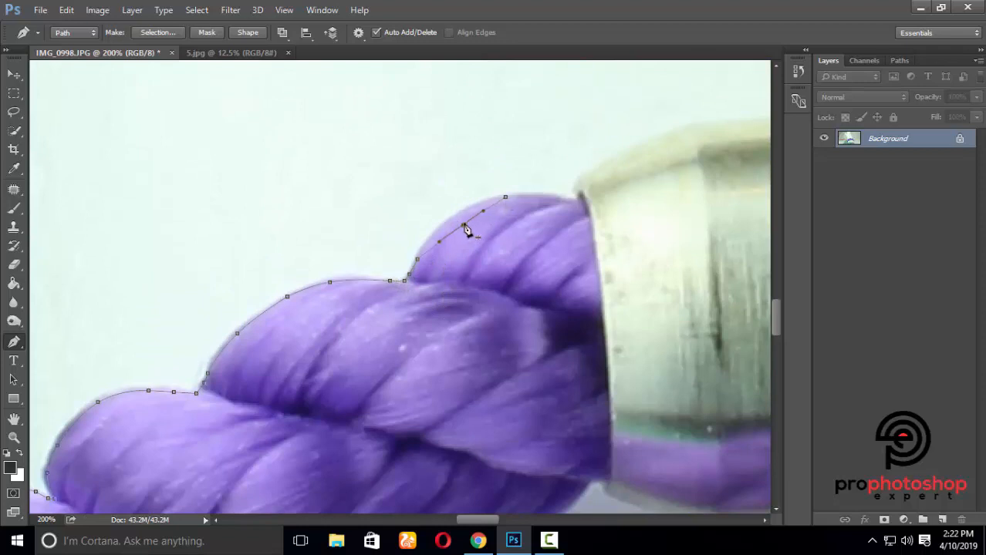
key("Up")
key("Up")
key("Up")
key("Up")
key("Up")
key("Up")
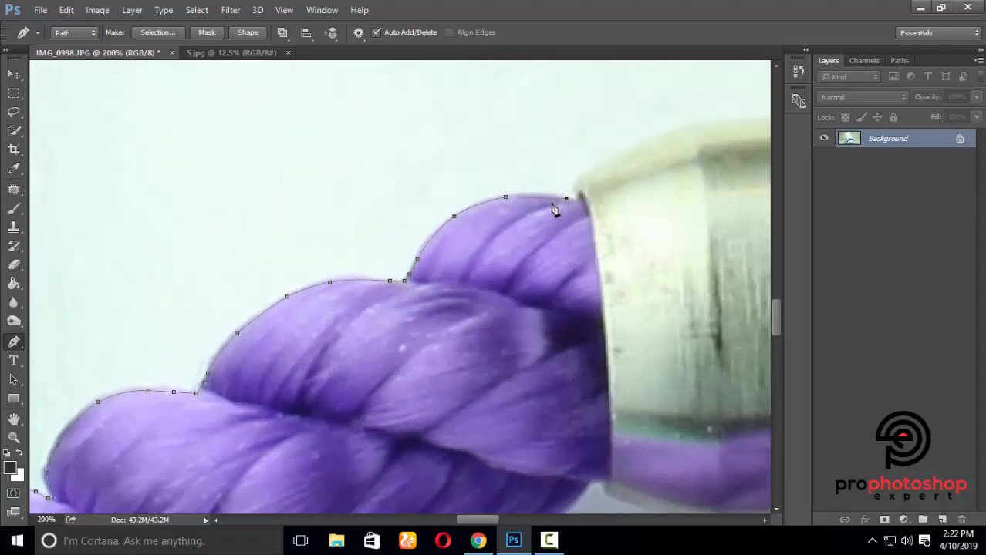
left_click_drag(577, 199, 583, 207)
Duplicate the Background layer, lower the copy's brightness with Brightness/Contrast, and return to the Pen tool.
scroll(578, 207, "up", 2)
left_click_drag(491, 518, 512, 518)
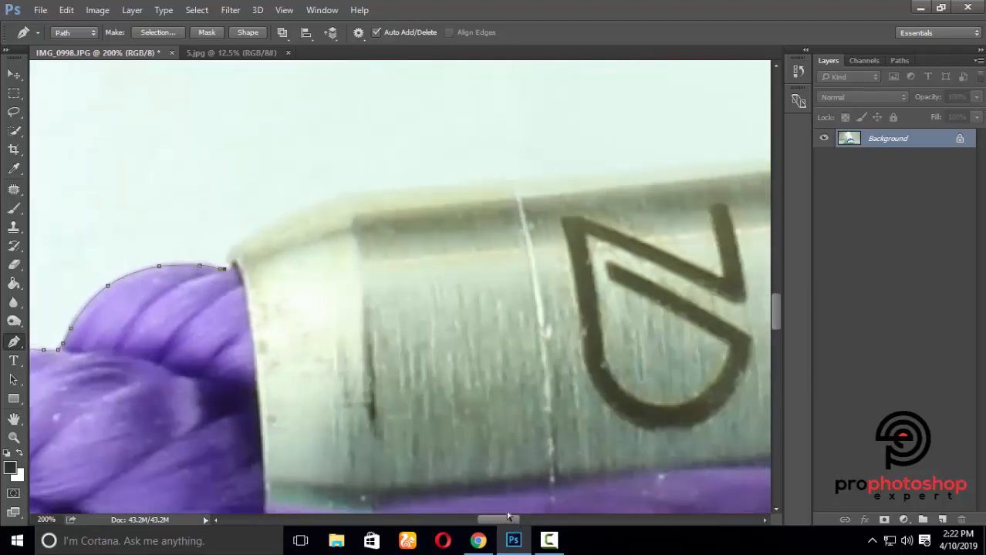
key("ctrl+j")
left_click(97, 10)
mouse_move(119, 47)
left_click(302, 47)
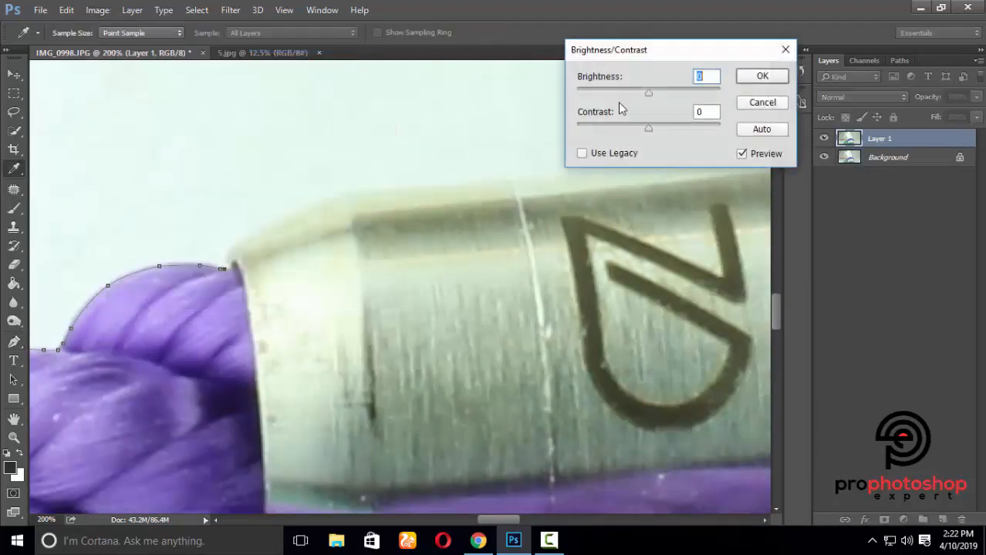
left_click_drag(648, 92, 626, 90)
left_click(745, 80)
key("p")
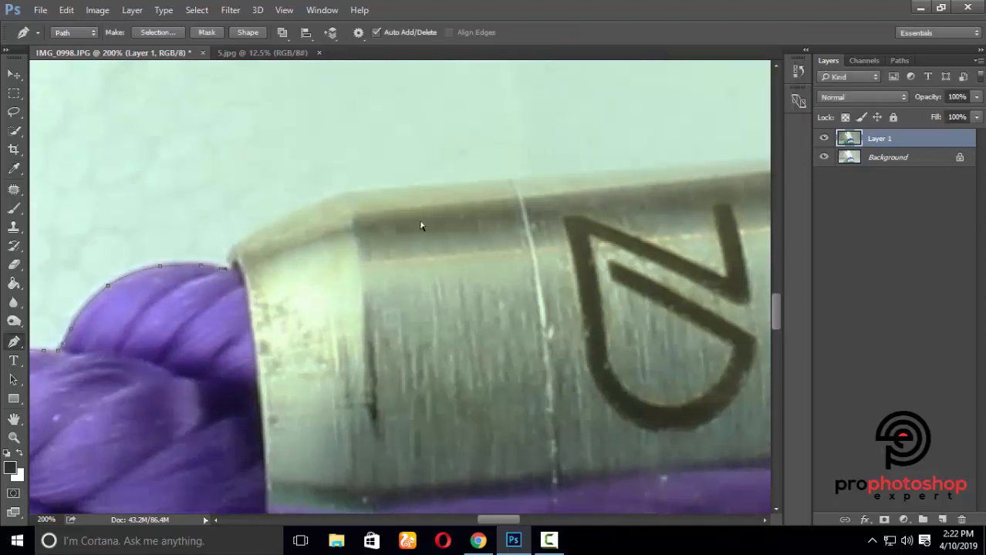
Continue the path from the rope around the clasp's upper left corner and onto its top edge.
key("ctrl+plus")
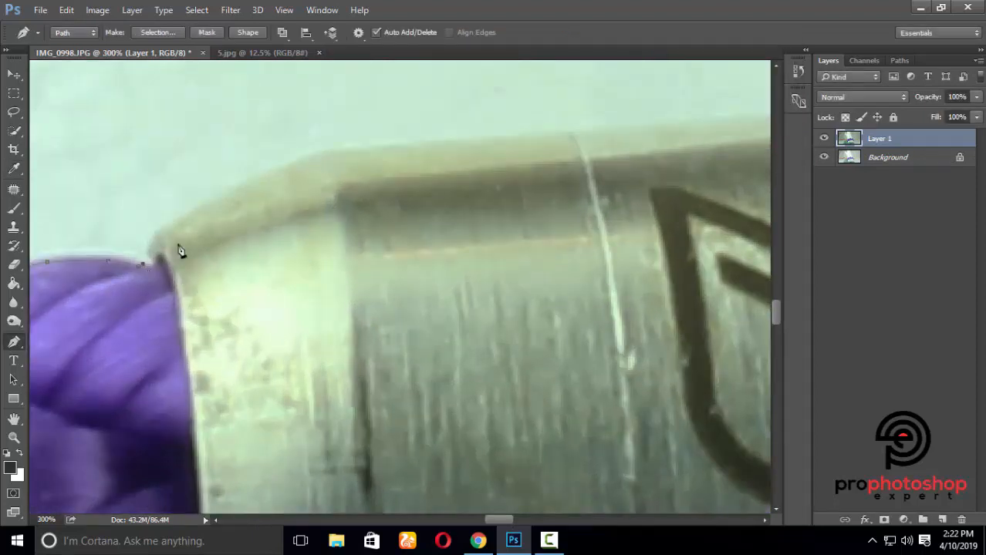
left_click(158, 231)
left_click(150, 249)
left_click(274, 168)
left_click(190, 218)
scroll(270, 212, "up", 2)
left_click(380, 183)
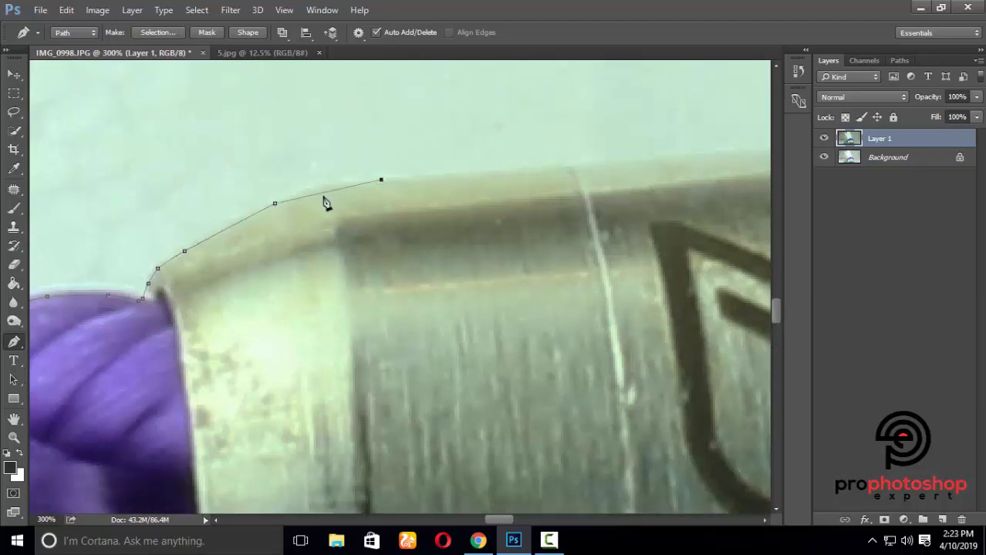
left_click(322, 197)
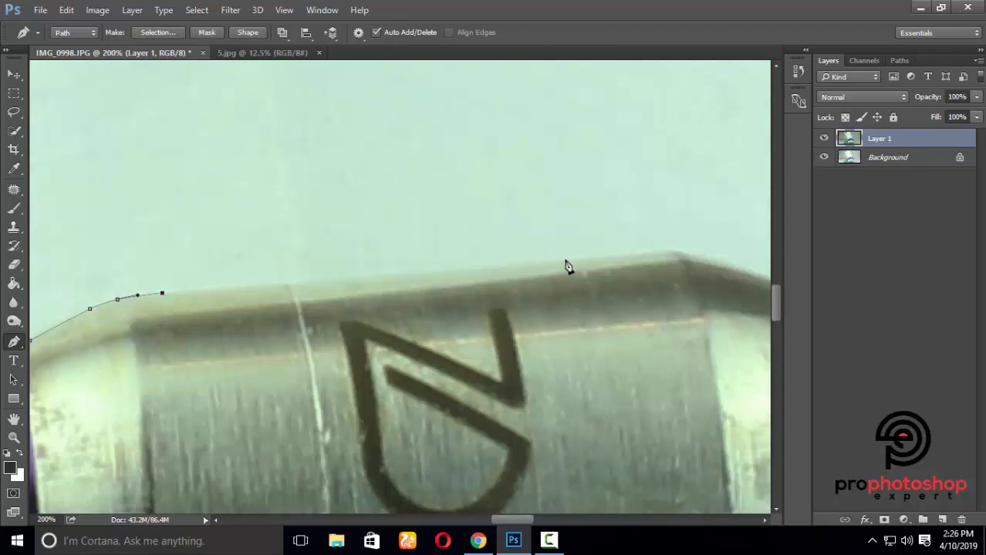
Trace along the metal clasp's top edge and down its sloped right end.
left_click(567, 262)
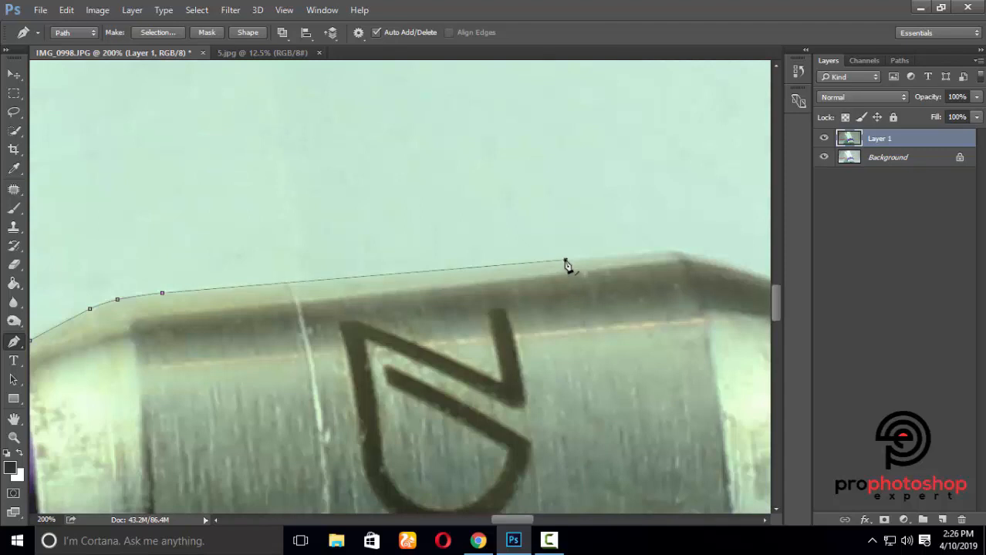
left_click_drag(509, 521, 529, 522)
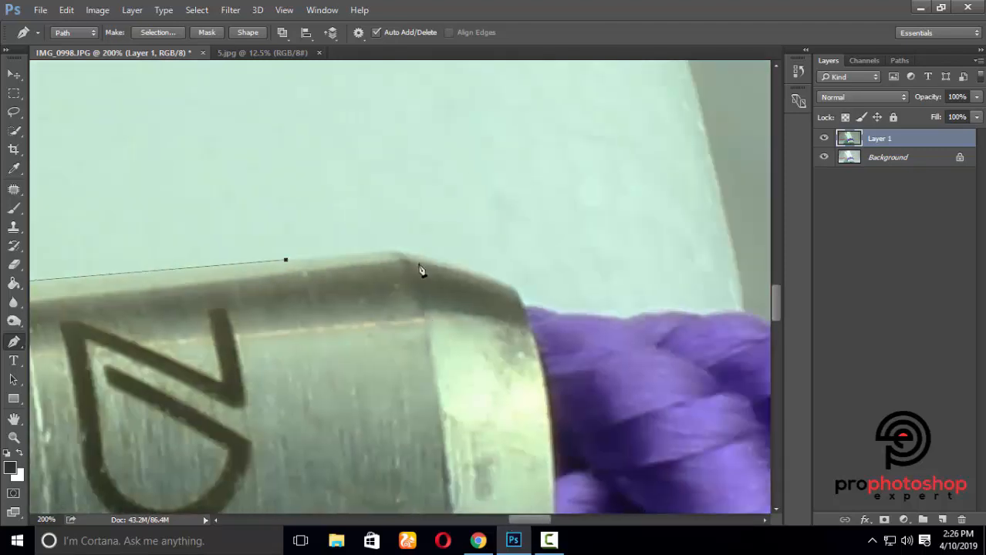
left_click(413, 254)
left_click(395, 253)
left_click(514, 288)
Continue the path off the clasp's right corner and along the top edge of the adjoining rope, bending it over the first twists.
left_click(521, 302)
left_click(558, 315)
left_click(540, 308)
left_click(623, 318)
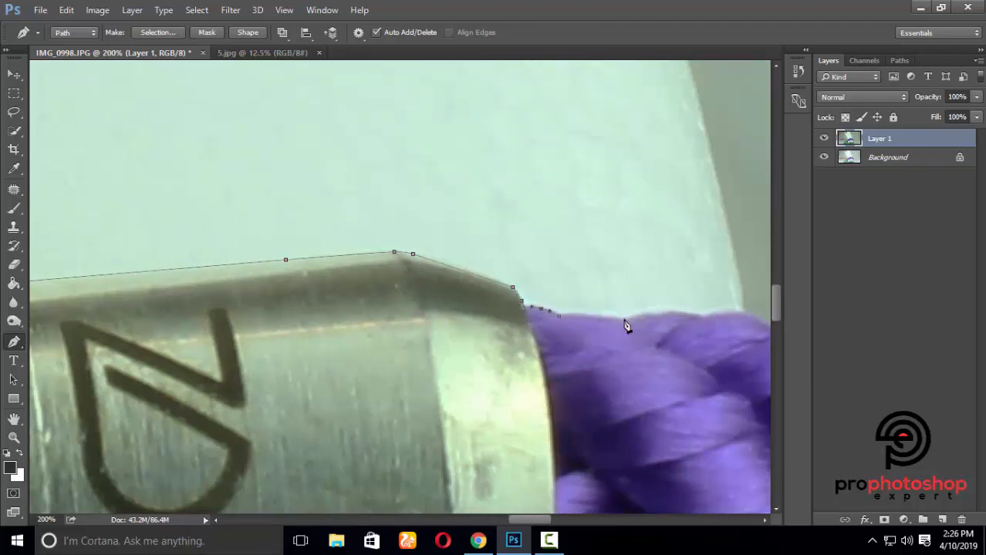
left_click(586, 316)
left_click(702, 316)
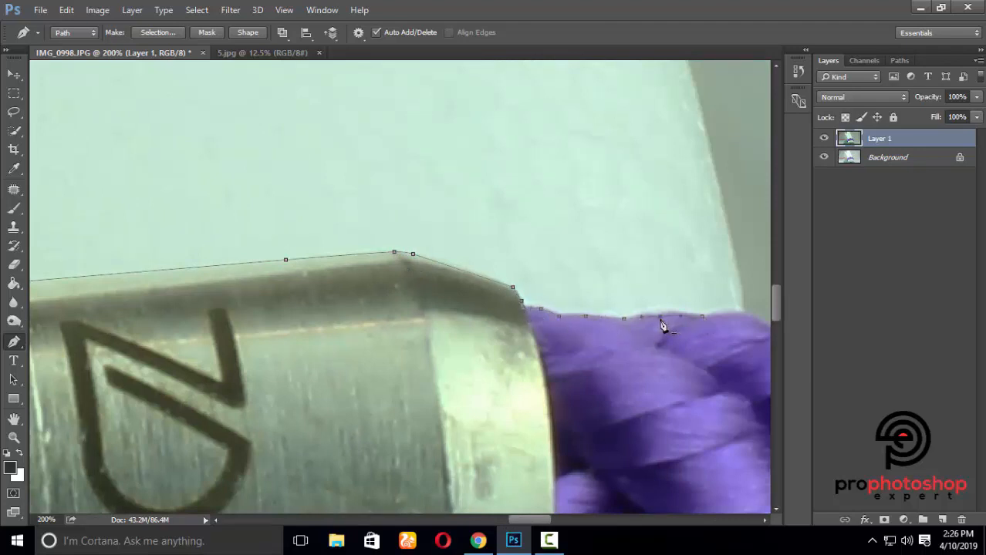
left_click(660, 314)
Trace the rope's upper right edge twist by twist, curving added anchors outward onto the bulges.
scroll(563, 494, "right", 4)
left_click_drag(470, 335, 437, 334)
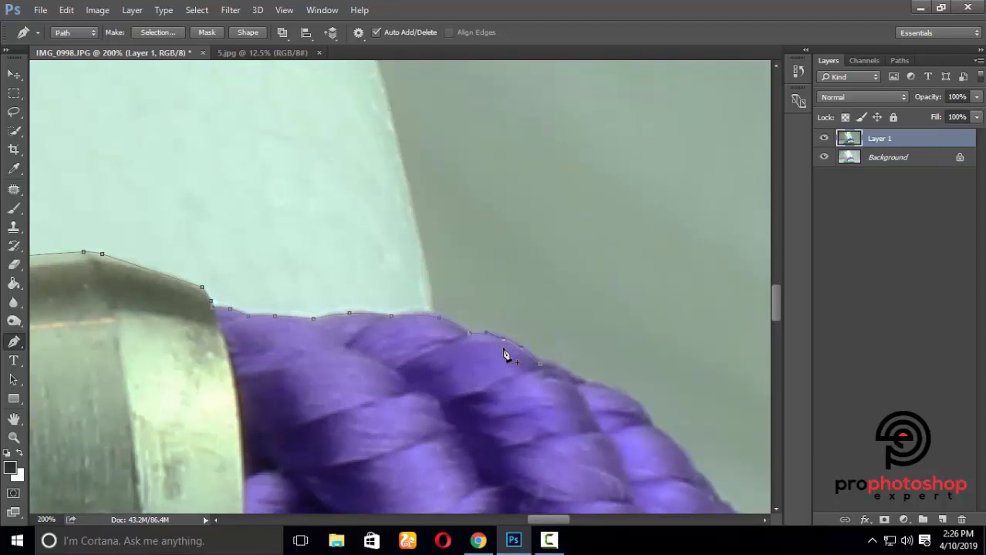
scroll(505, 355, "down", 2)
left_click_drag(584, 340, 560, 333)
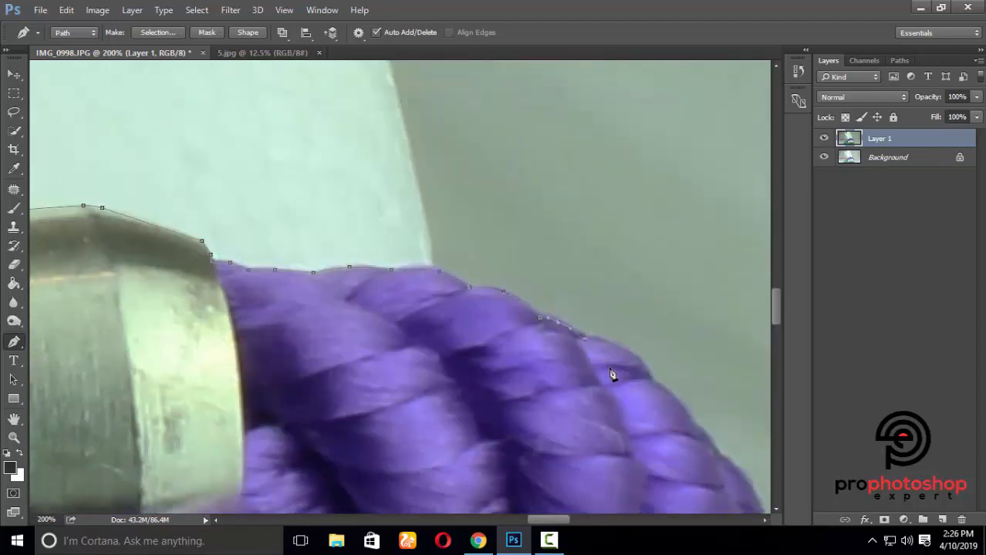
left_click_drag(650, 379, 618, 367)
scroll(602, 386, "down", 2)
left_click_drag(544, 522, 554, 522)
scroll(542, 394, "down", 2)
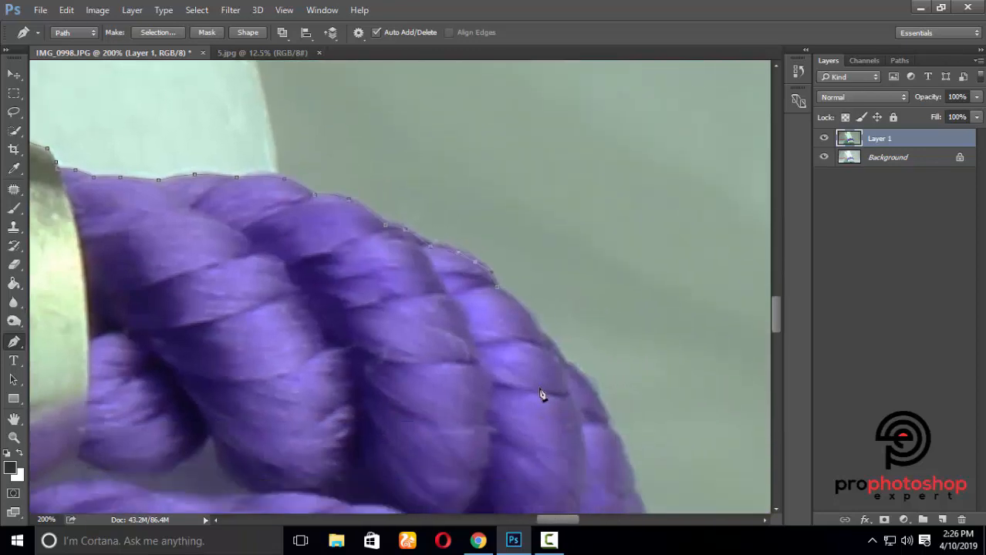
Trace down the rope's outer right side and close the path at its starting anchor.
scroll(566, 327, "down", 2)
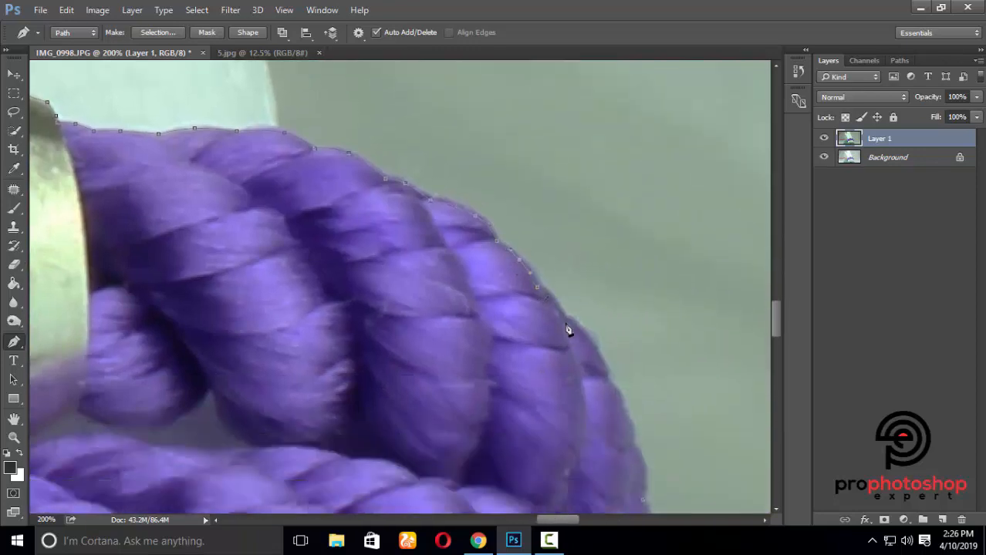
scroll(611, 351, "down", 2)
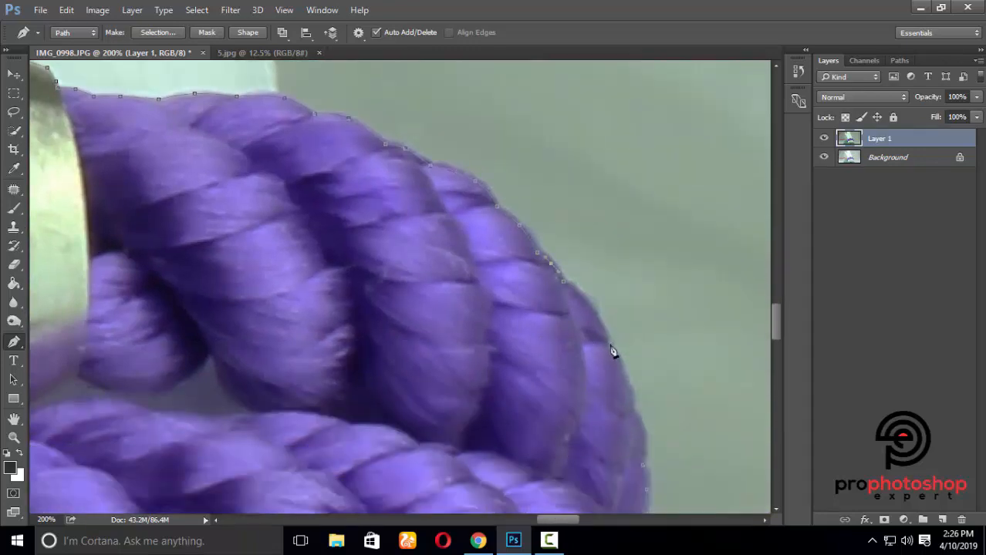
left_click(607, 345)
scroll(631, 332, "down", 2)
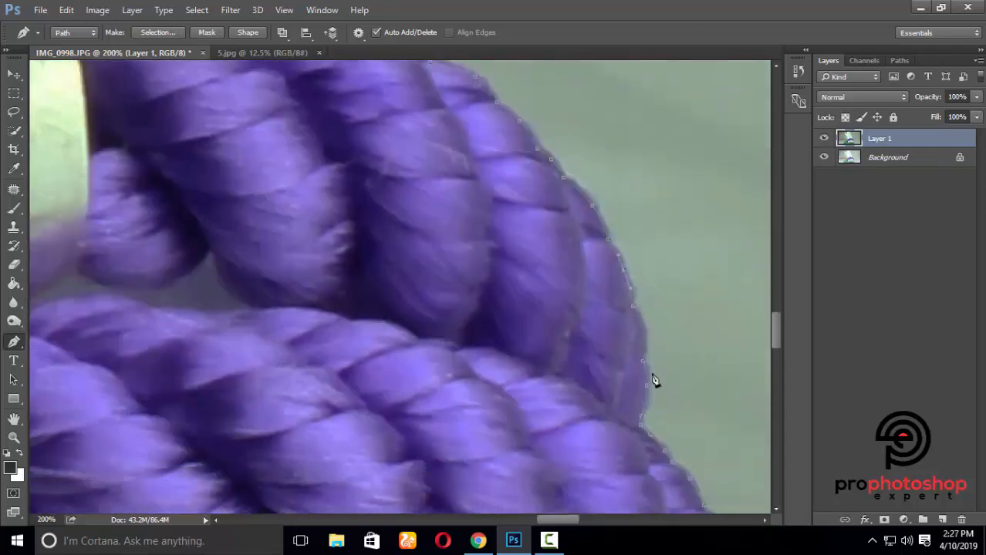
scroll(653, 378, "down", 2)
Convert the closed bracelet path to a selection and copy the selected area onto a new layer.
right_click(599, 339)
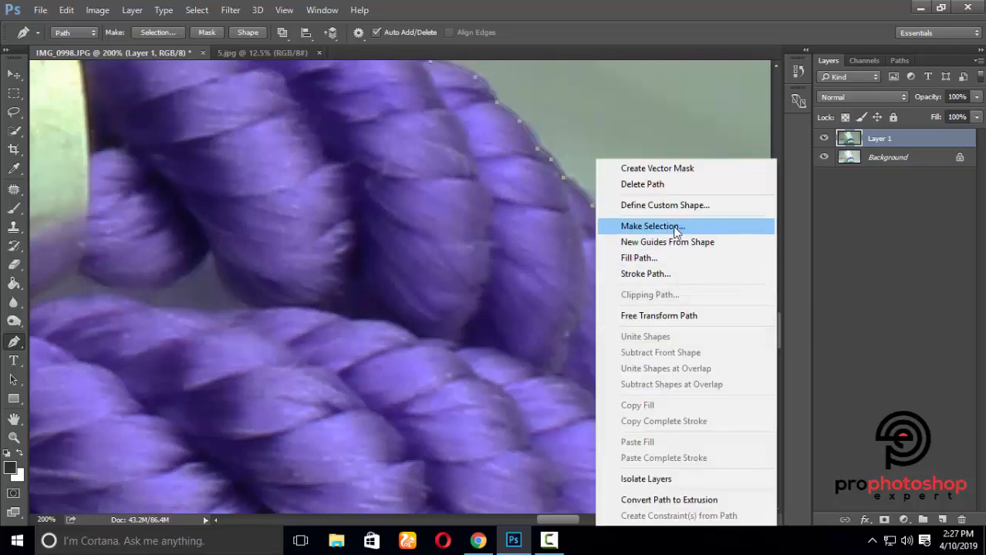
left_click(675, 226)
left_click(566, 152)
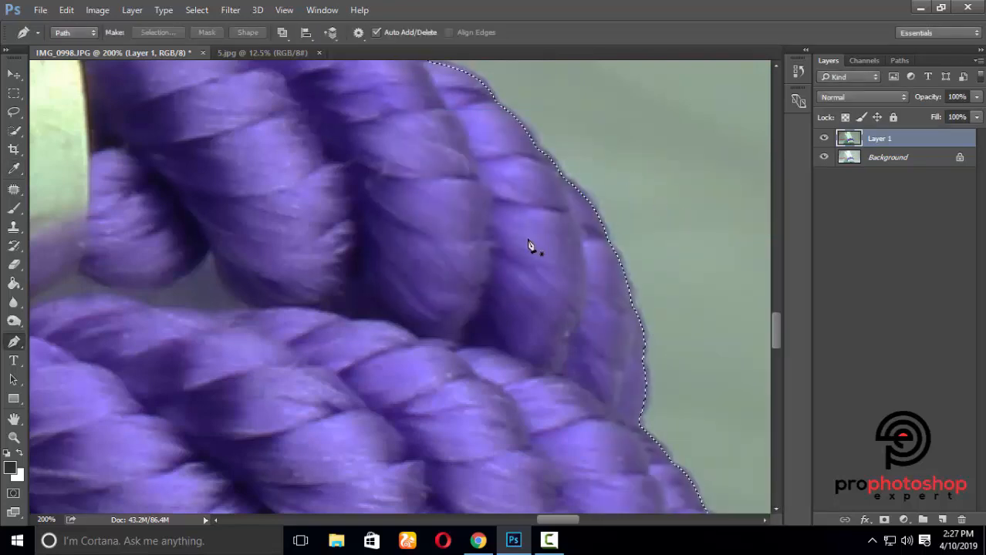
key("ctrl+minus")
key("ctrl+minus")
key("ctrl+minus")
key("ctrl+j")
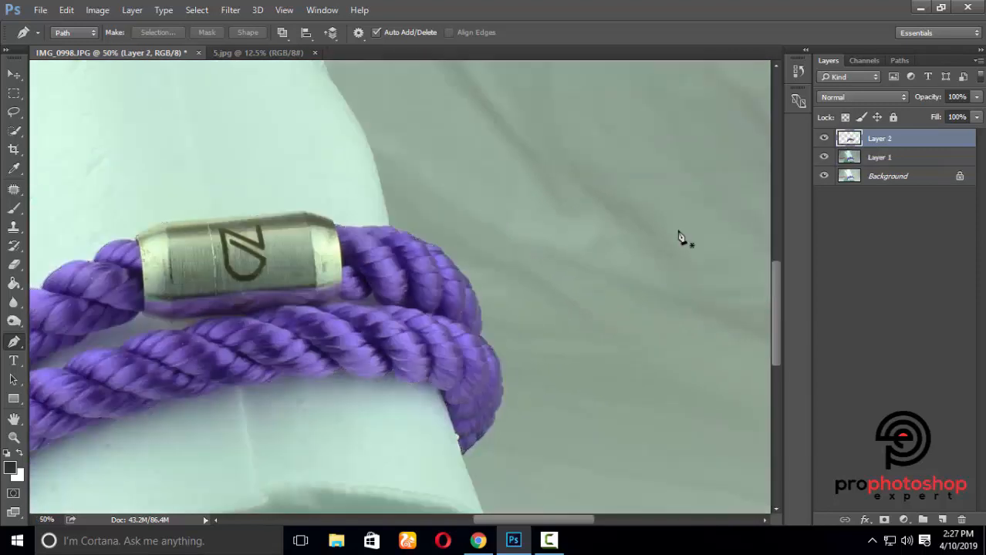
Hide Layer 1 and the Background to isolate the cutout, and inspect the gap between the two rope strands.
left_click(824, 157)
left_click(824, 176)
left_click(13, 438)
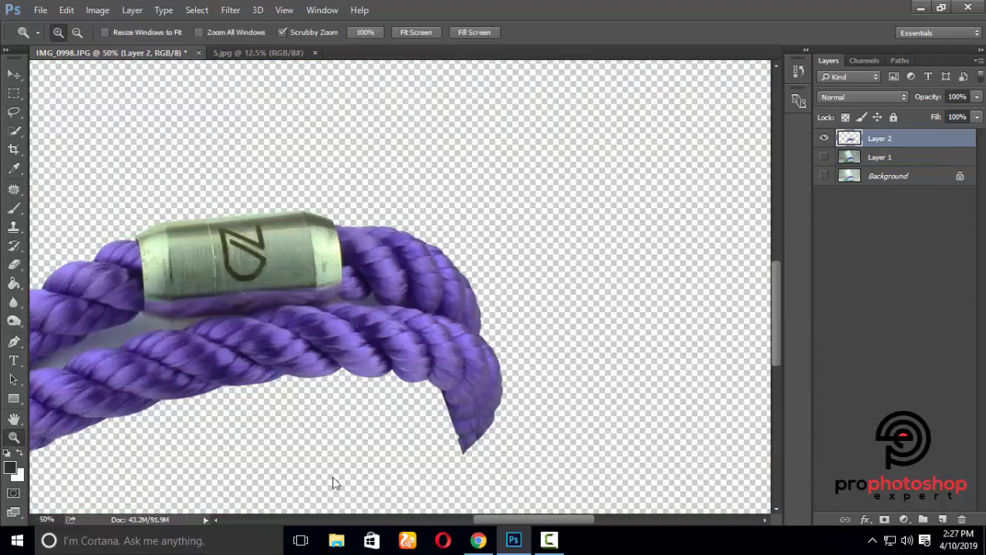
left_click_drag(569, 521, 535, 519)
left_click(214, 393)
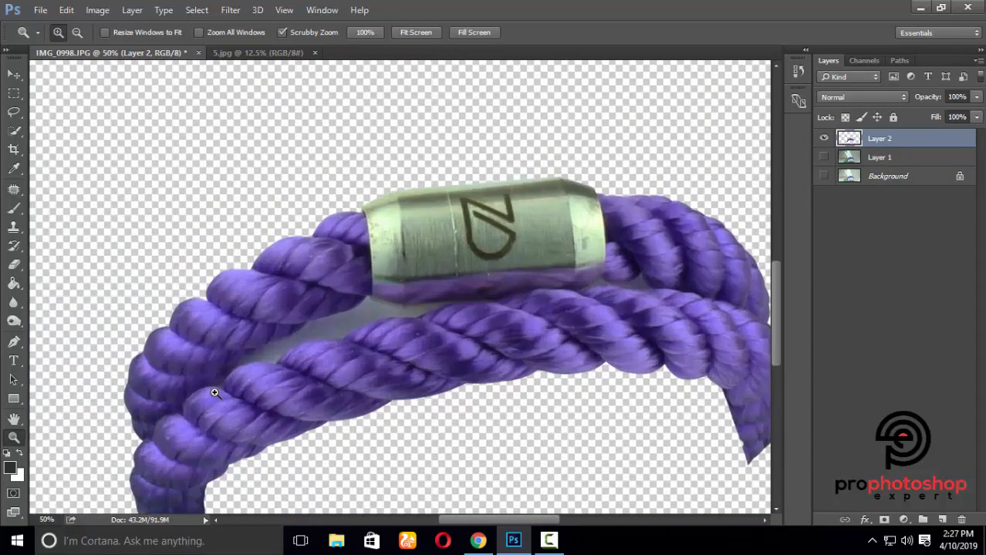
left_click(214, 392)
left_click(215, 392)
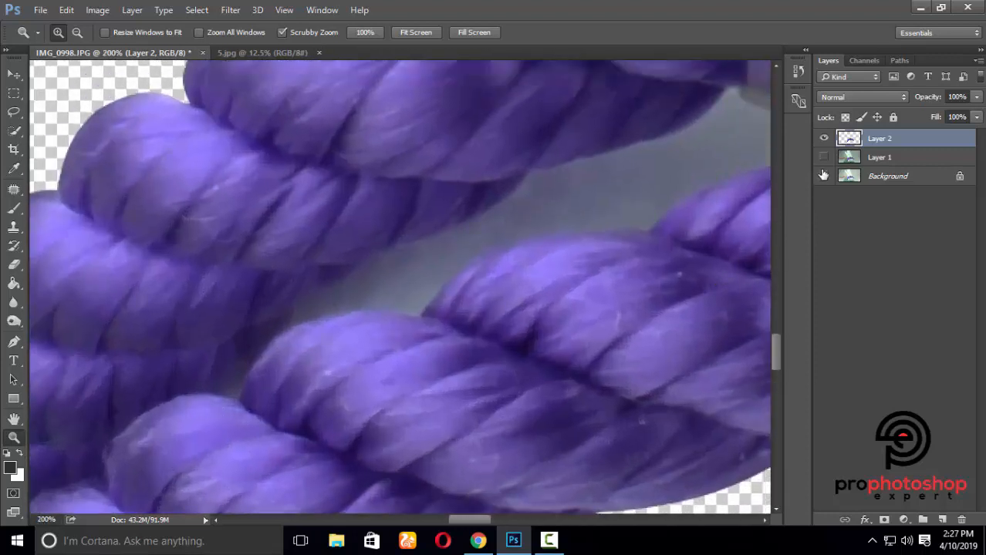
Show only the Background layer and start a new Pen path at the left tip of the gap between the rope strands.
left_click(824, 176)
left_click(822, 141)
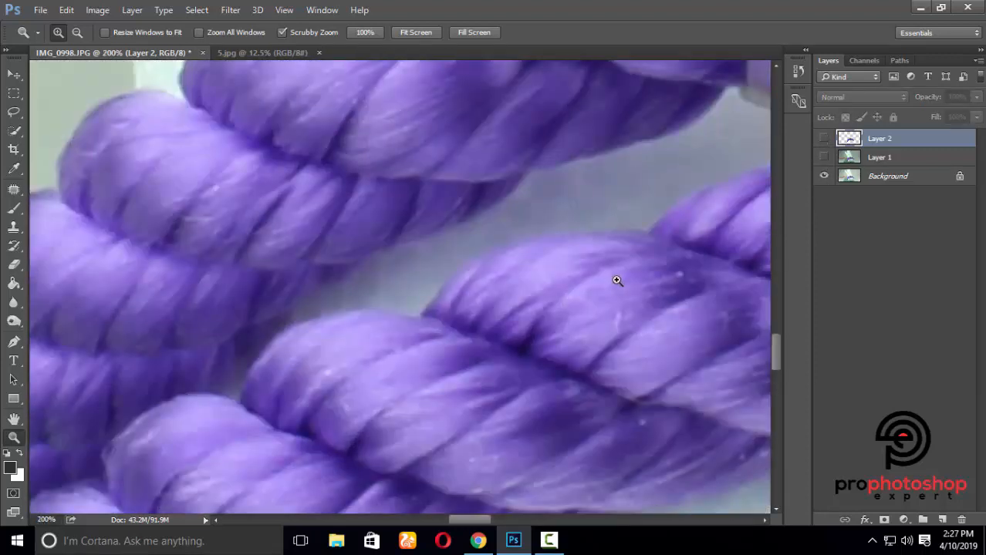
scroll(585, 302, "down", 1)
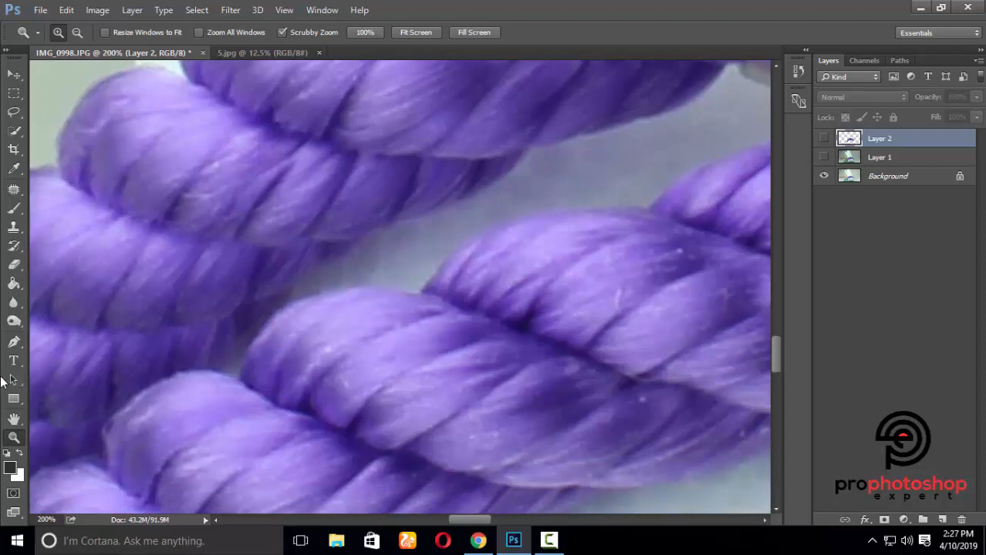
scroll(14, 380, "down", 1)
left_click(13, 342)
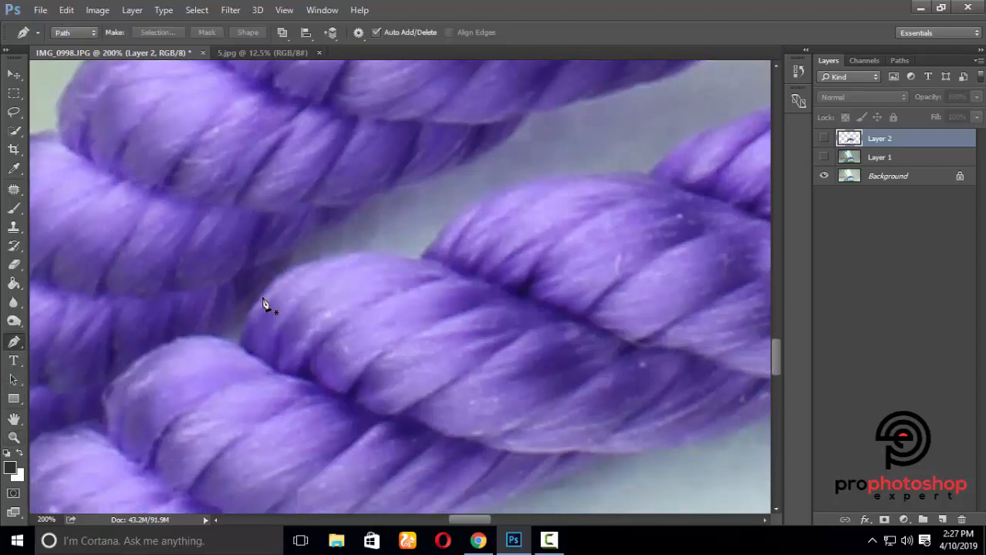
left_click(284, 269)
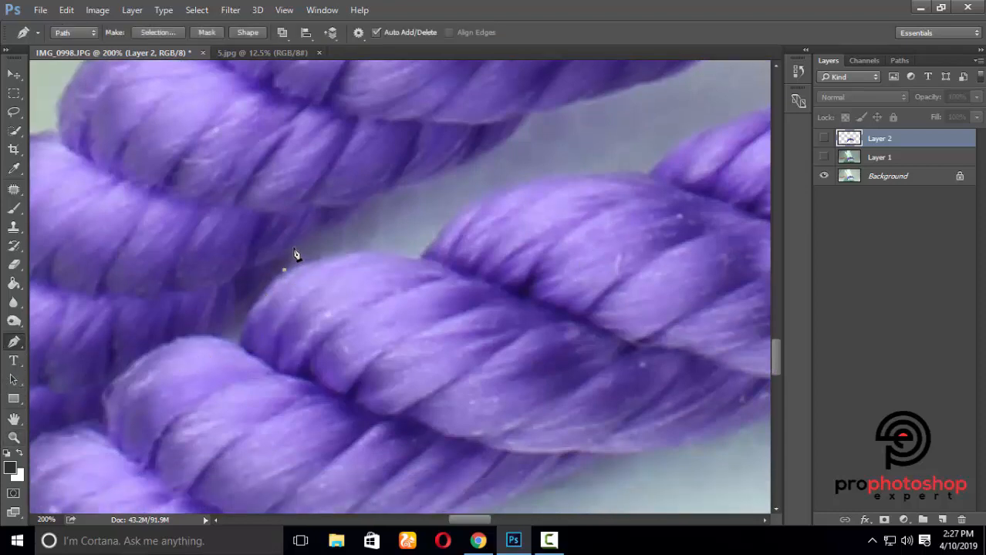
scroll(347, 294, "up", 2)
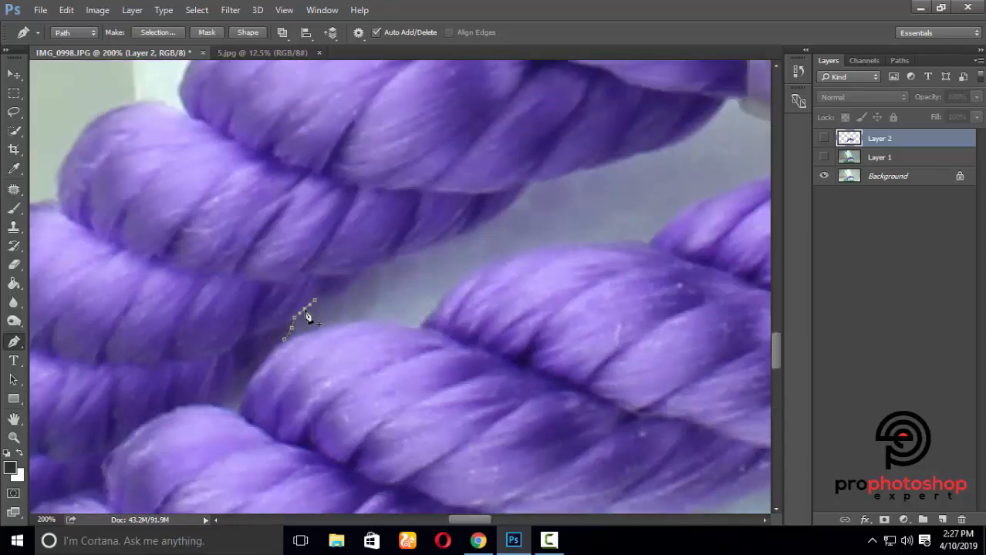
Trace the gap's upper side along the lower edge of the upper rope's twists, adding anchors to follow the curves.
left_click(365, 269)
left_click(340, 285)
left_click(394, 256)
scroll(398, 276, "up", 1)
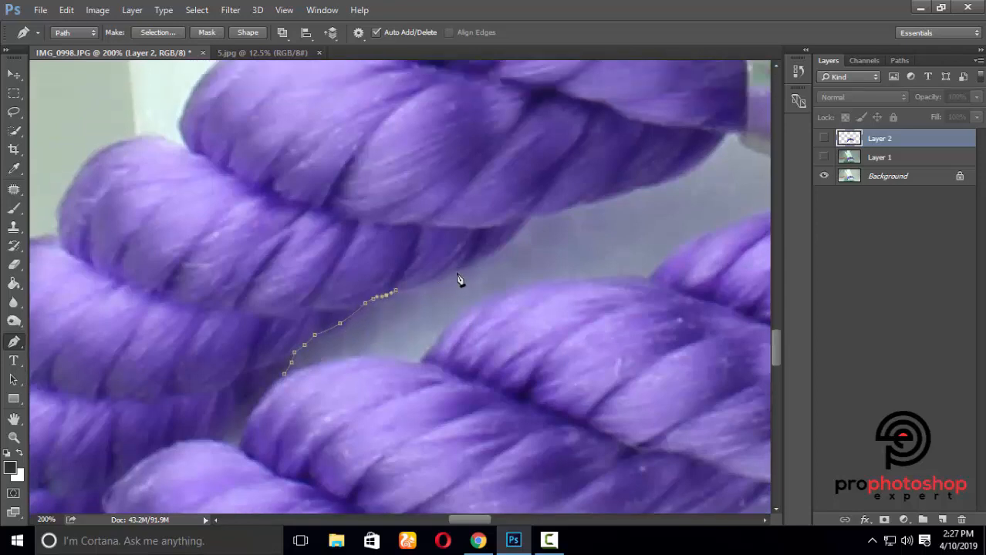
left_click(455, 272)
left_click_drag(423, 283, 422, 286)
left_click(495, 246)
scroll(540, 271, "up", 1)
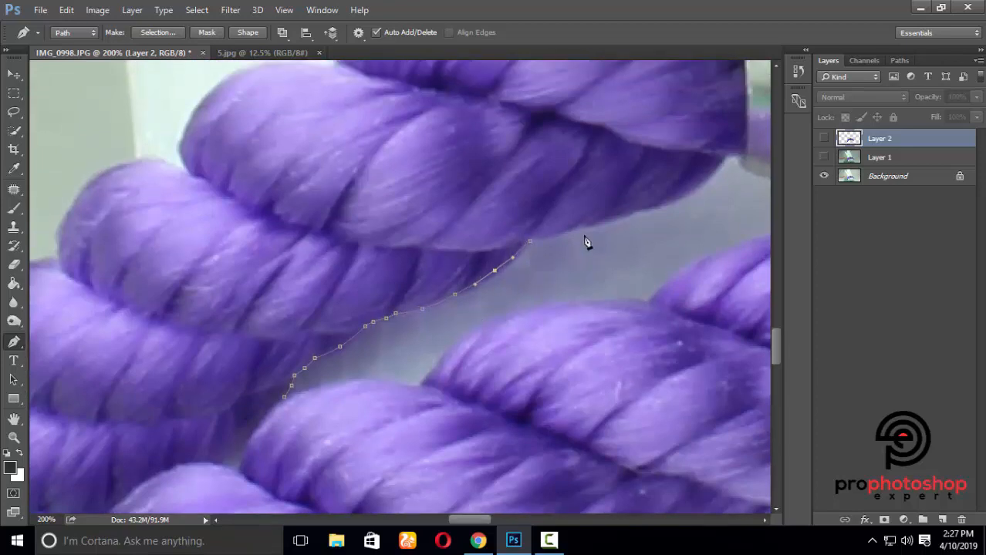
Continue the gap path along the upper rope's last twist to the lower left corner of the metal clasp.
left_click(582, 225)
left_click(554, 237)
left_click(613, 219)
scroll(717, 204, "up", 1)
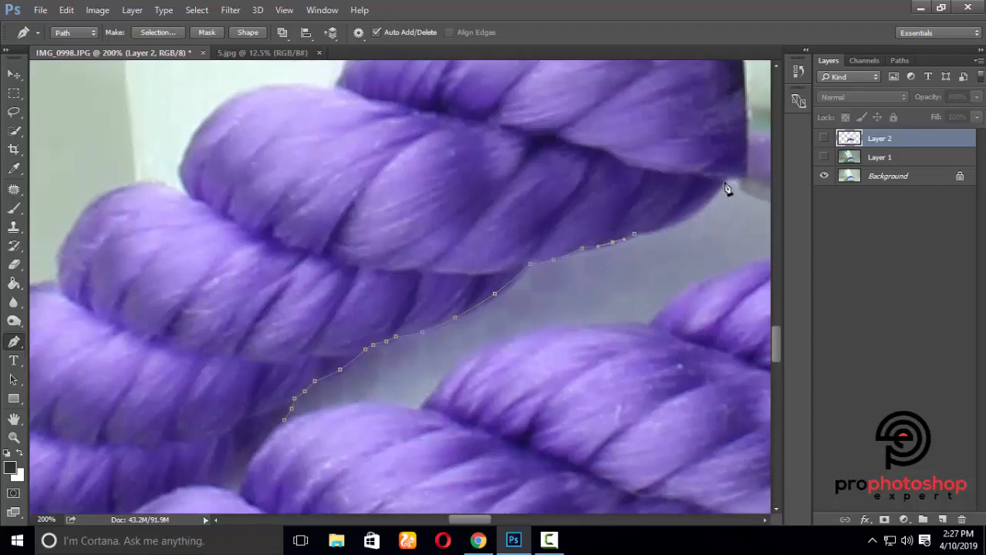
left_click(726, 180)
left_click(689, 212)
Run the gap path along the clasp's lower edge and turn it back onto the top of the lower rope.
left_click_drag(474, 524, 486, 524)
scroll(544, 297, "up", 2)
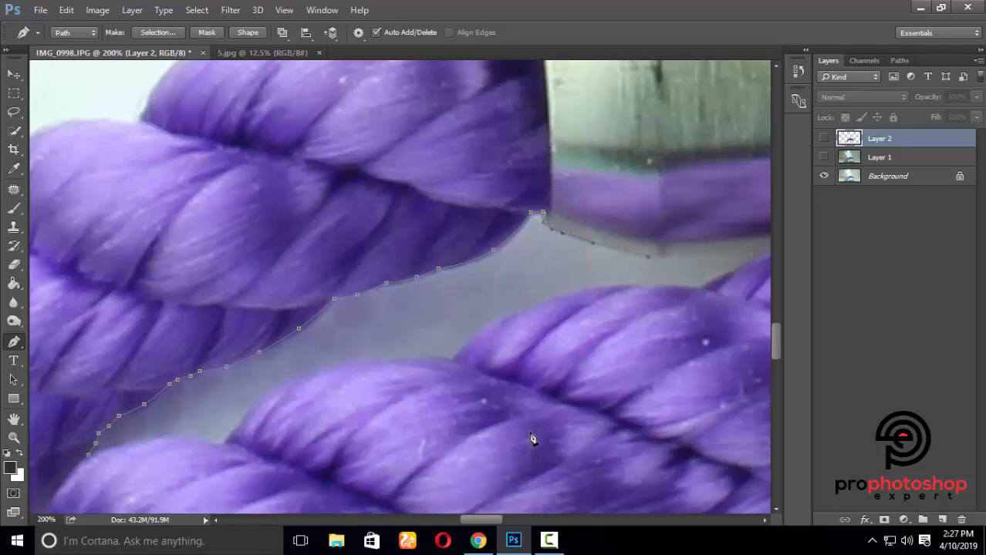
left_click_drag(473, 520, 494, 520)
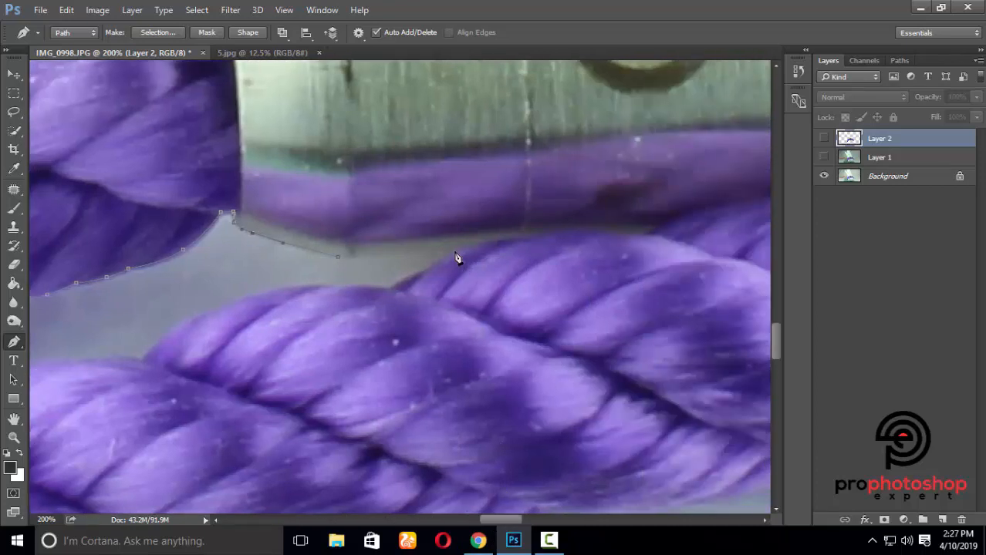
left_click(457, 249)
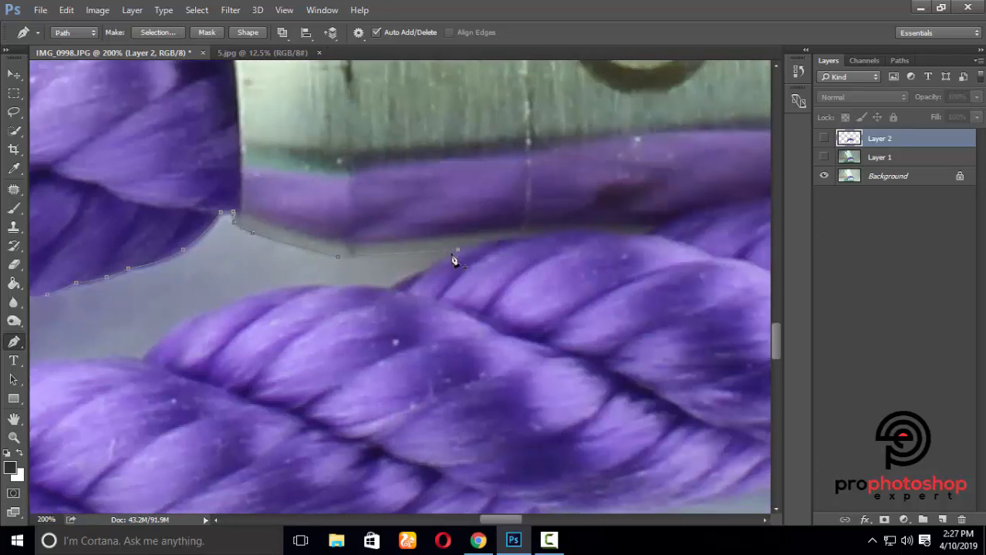
left_click(350, 258)
left_click_drag(393, 286, 421, 271)
Trace leftward over the lower rope's first twist, nudging the anchor up onto the rope edge and rounding the curve.
left_click(199, 315)
key("Up")
key("Up")
key("Up")
key("Up")
key("Up")
key("Up")
key("Up")
key("Up")
key("Up")
scroll(328, 319, "down", 2)
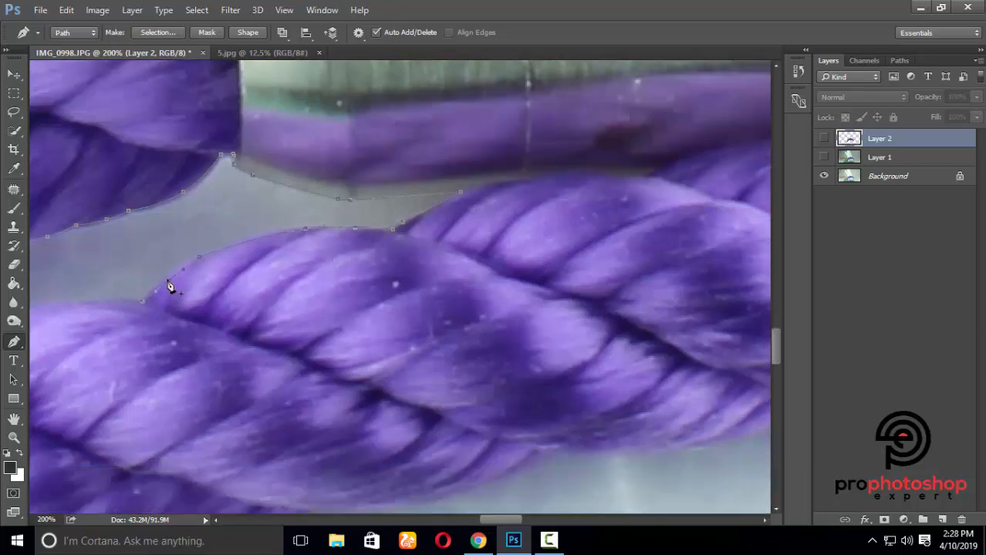
left_click(199, 256)
Trace over the lower rope's next twist, nudging added anchors up and left to fit its rounded edge.
left_click_drag(491, 521, 469, 521)
scroll(482, 433, "down", 1)
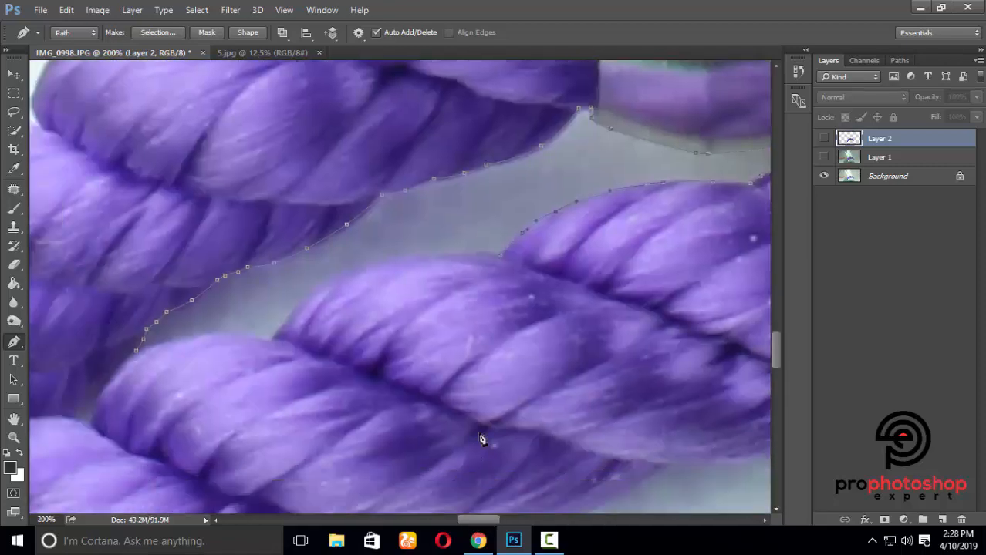
left_click(311, 291)
left_click(389, 277)
key("shift+Up")
key("Up")
key("Left")
key("Left")
left_click(311, 291)
left_click(315, 302)
key("shift+Up")
scroll(142, 351, "down", 2)
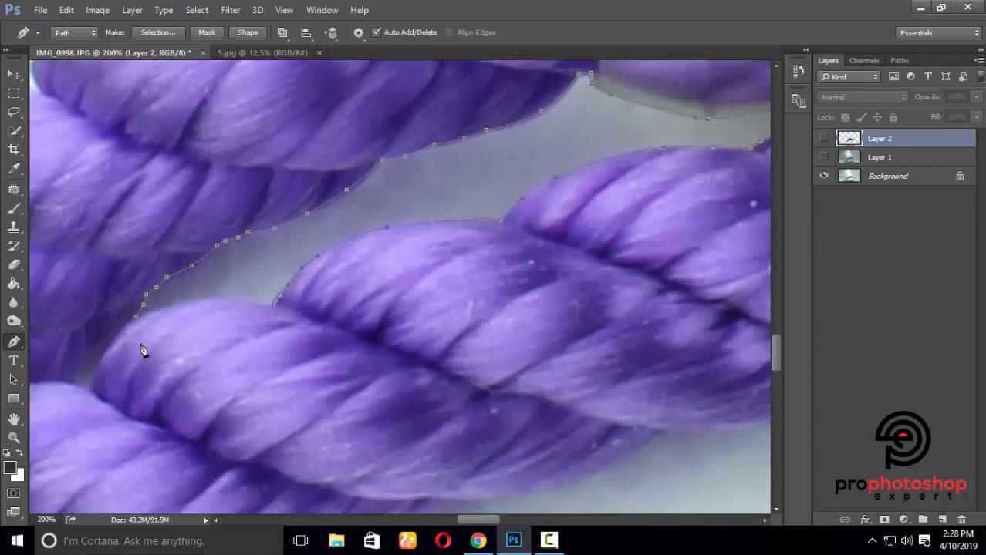
Close the gap path at its starting point and nudge an added anchor up to follow the last twist.
left_click(143, 316)
left_click(209, 310)
key("Up")
key("Up")
key("Up")
key("Up")
key("Up")
key("Up")
left_click(263, 305)
Convert the closed gap path between the rope strands to a selection.
right_click(258, 286)
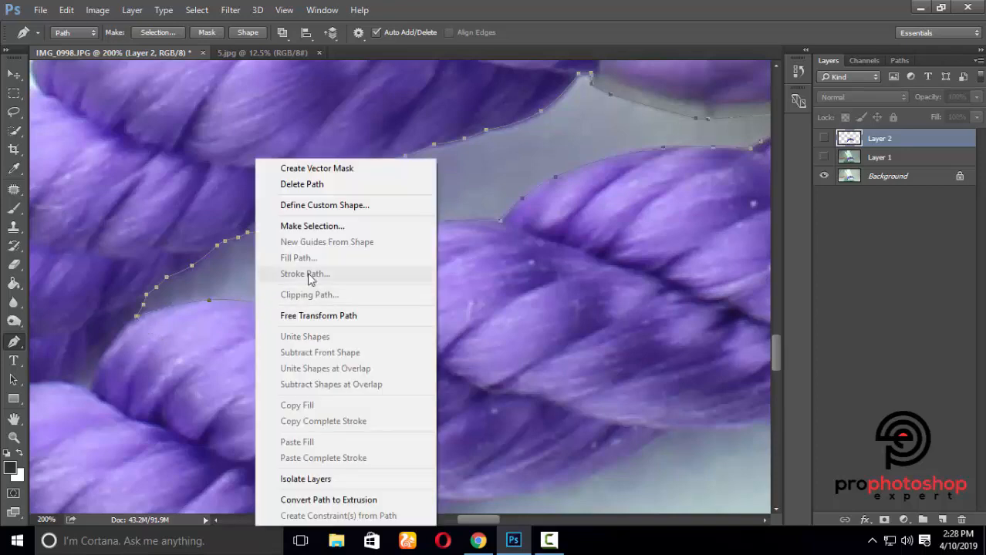
left_click(315, 225)
left_click(568, 149)
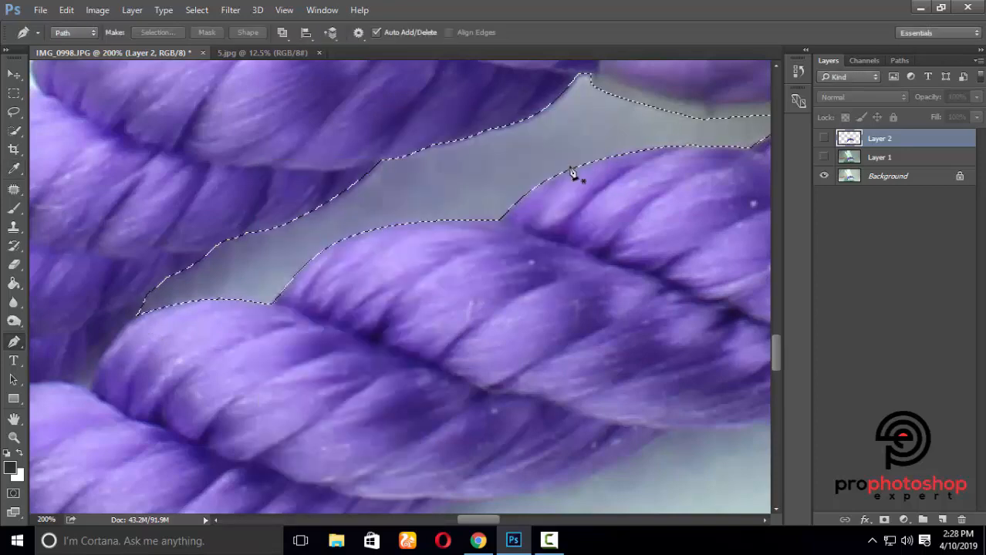
Show Layer 2, delete the selected gap area from it, and hide the Background layer.
left_click(824, 139)
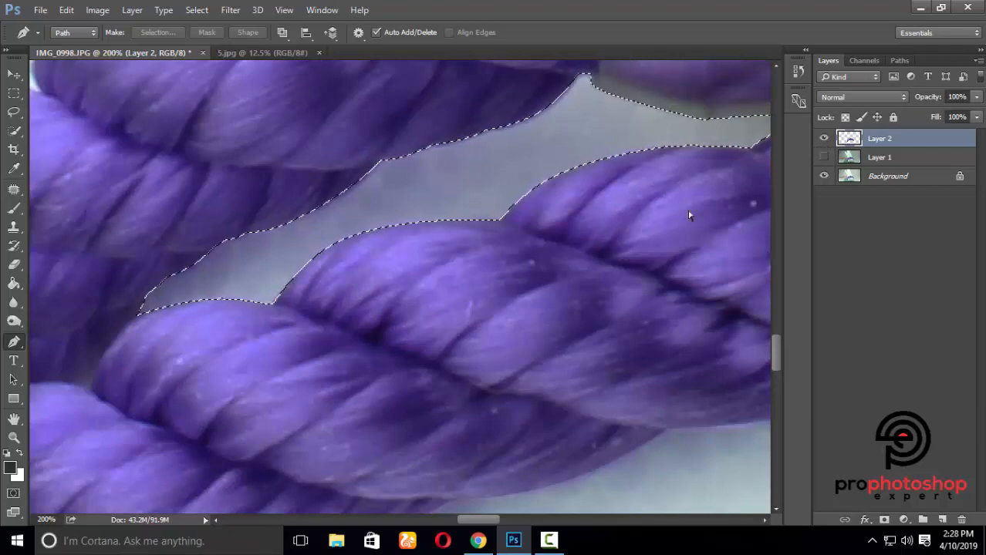
key("ctrl+minus")
left_click(824, 176)
key("ctrl+minus")
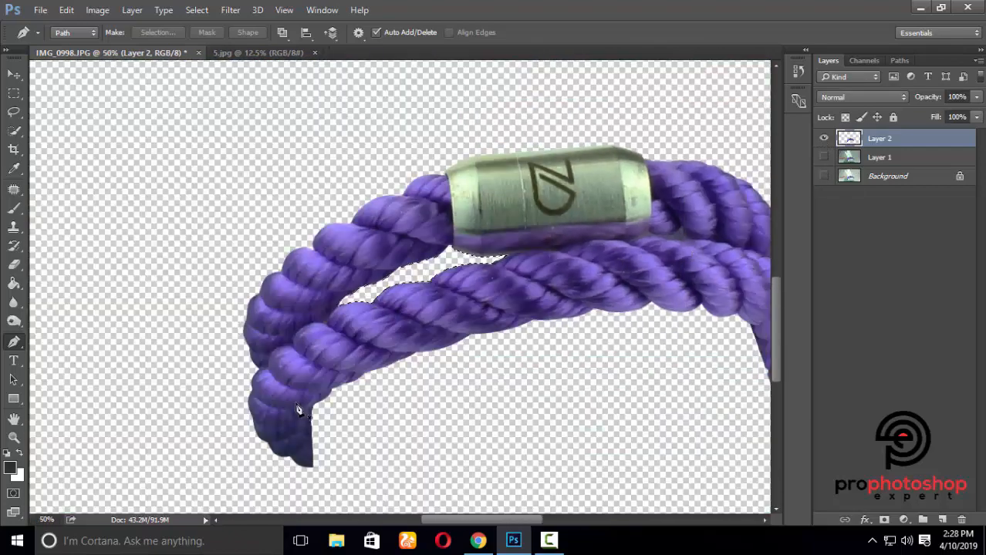
Start a Pen path for the gap beneath the clasp, tracing the clasp's lower edge with an added anchor midway.
left_click(13, 438)
left_click(671, 220)
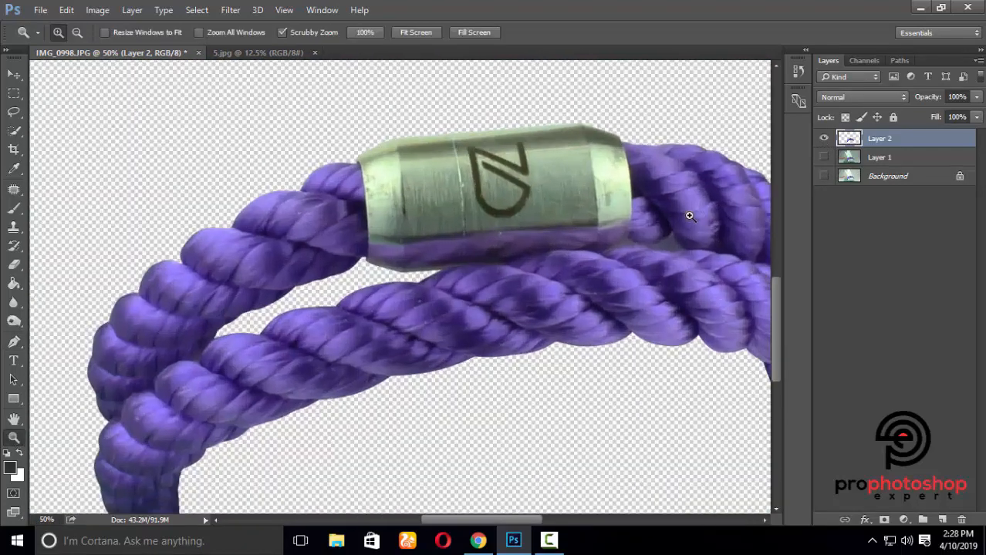
left_click(677, 221)
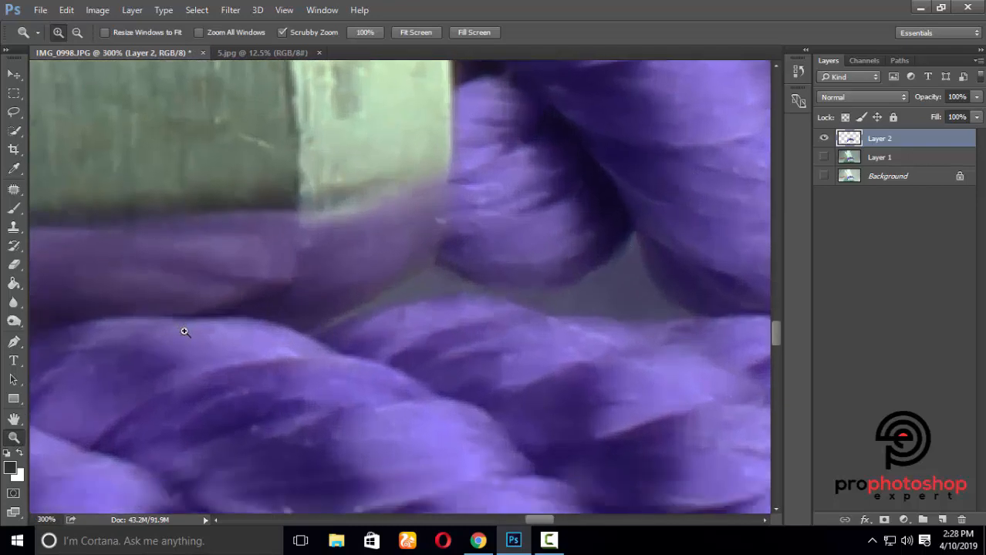
left_click(13, 342)
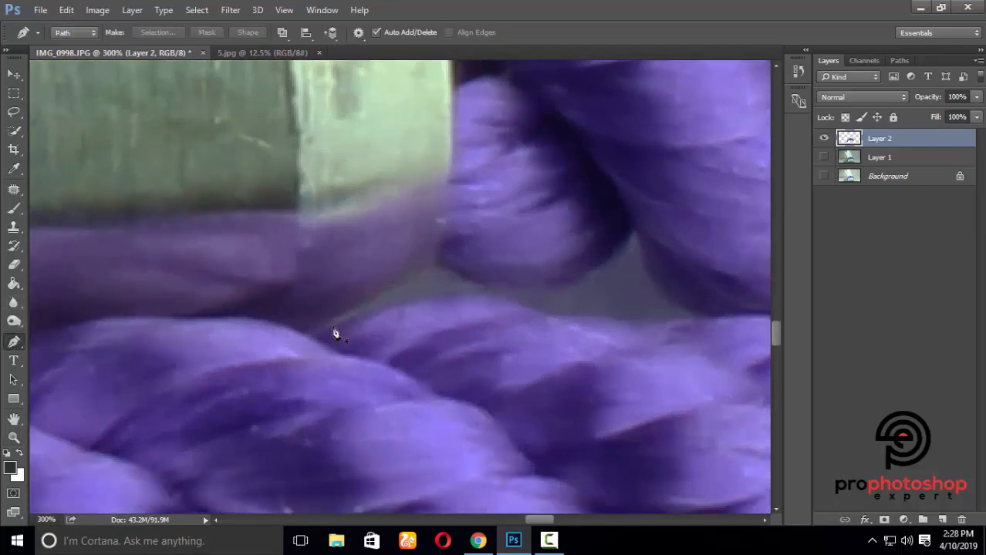
left_click(307, 332)
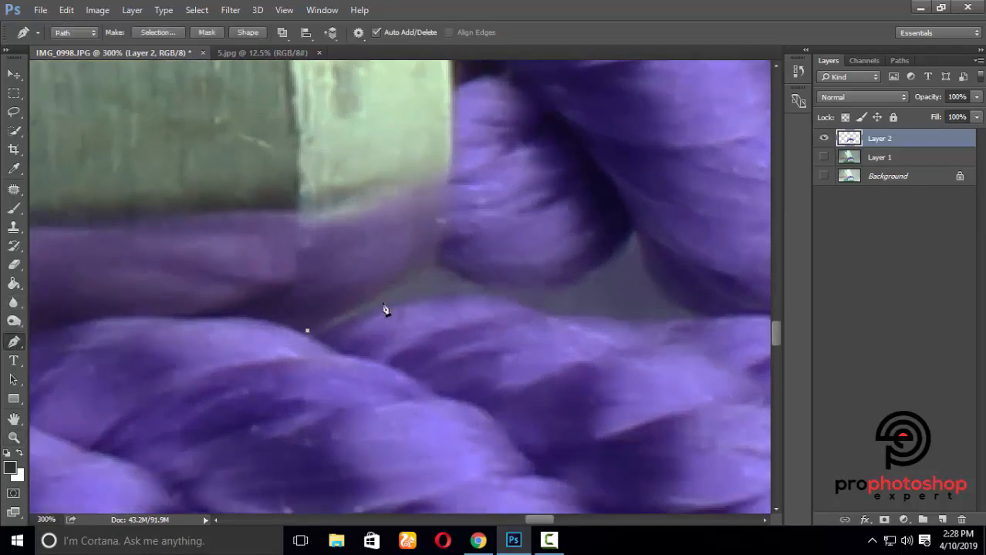
left_click(433, 265)
left_click(380, 293)
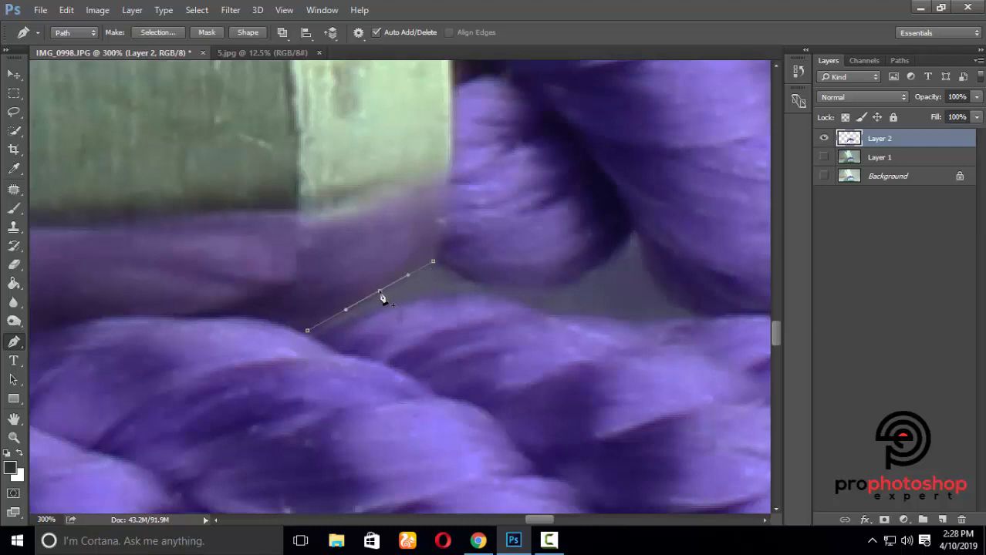
Trace under the short strand beside the clasp, nudging an added anchor down and right to follow its rounded edge.
left_click(526, 287)
left_click(485, 283)
left_click(630, 229)
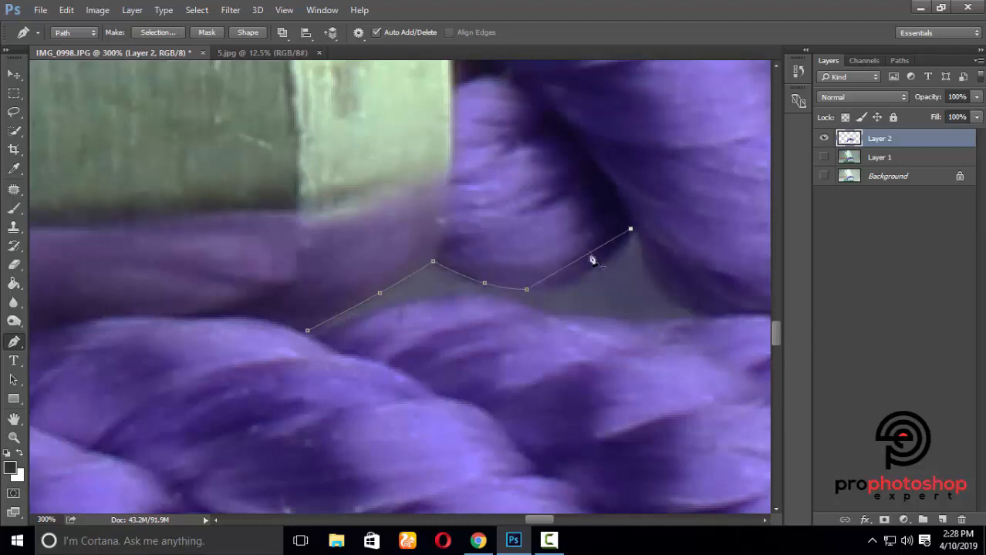
left_click(589, 253)
key("Down")
key("Down")
key("Down")
key("Down")
key("Down")
key("Down")
key("Down")
key("Down")
key("Down")
key("Down")
key("Down")
key("Down")
key("Up")
key("Up")
key("Up")
key("Right")
key("Right")
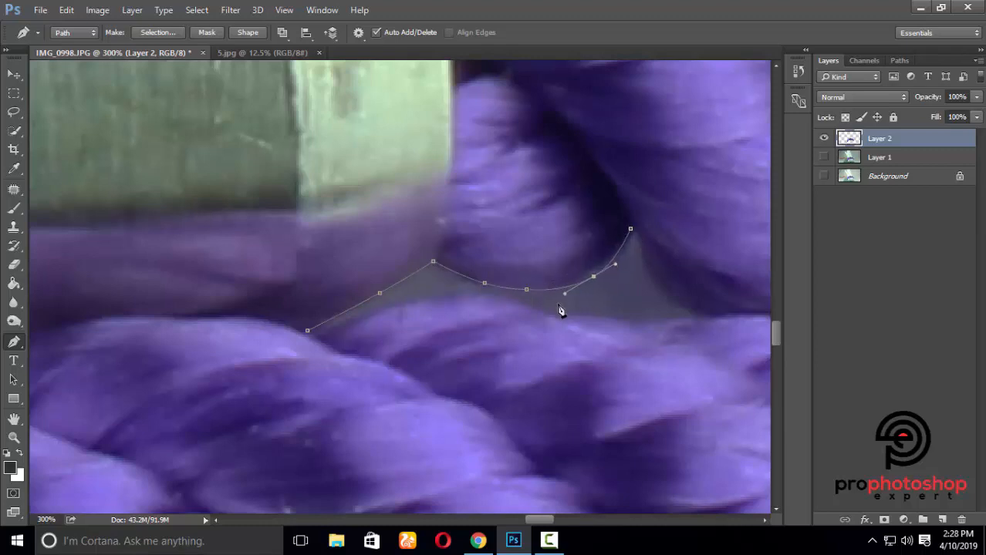
Trace down the neighbouring strand's edge to the gap's far corner, adjusting added anchors to match its curve.
left_click(630, 229)
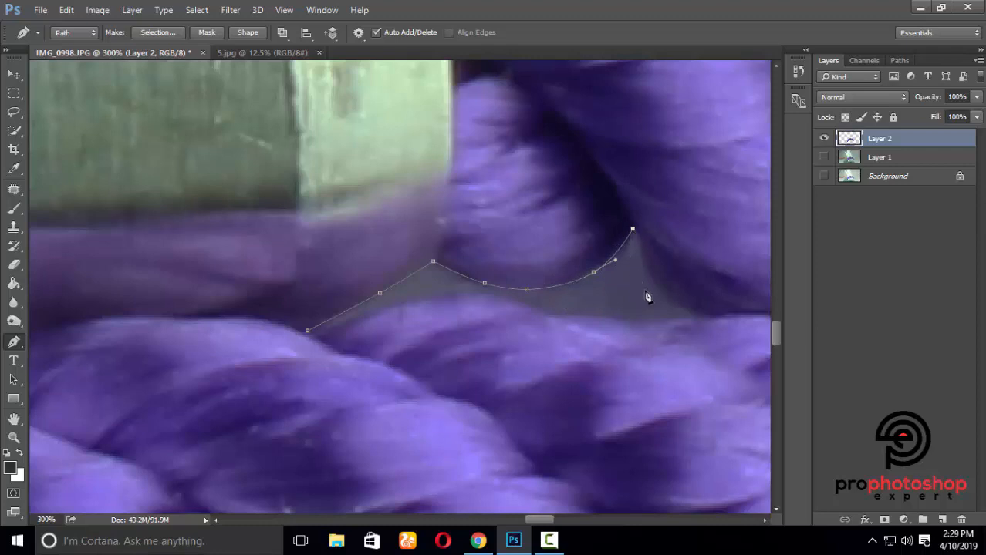
left_click_drag(699, 318, 681, 297)
key("Left")
key("Left")
key("Left")
key("Left")
key("Left")
key("Left")
left_click(691, 313)
key("Up")
left_click(646, 253)
Trace back along the lower rope's upper edge, adding anchors and nudging one up to fit the twist.
left_click(545, 317)
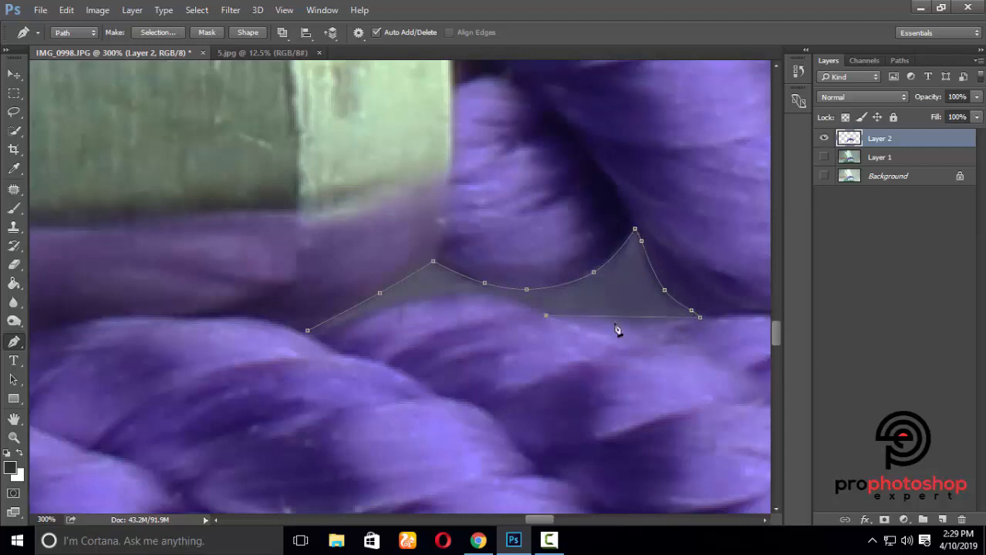
left_click(637, 321)
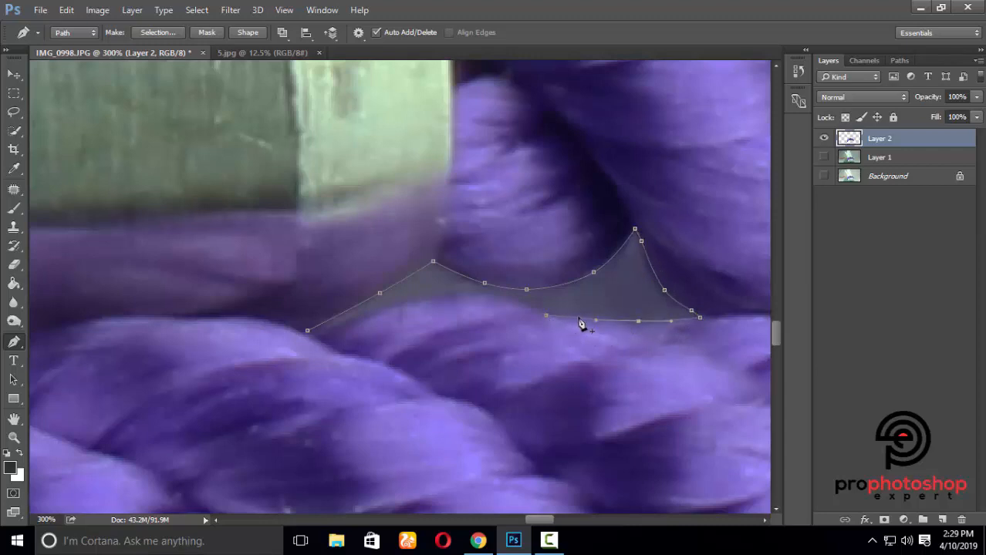
left_click(581, 318)
left_click(399, 305)
key("Up")
key("Up")
key("Up")
key("Up")
key("Up")
key("Up")
key("Up")
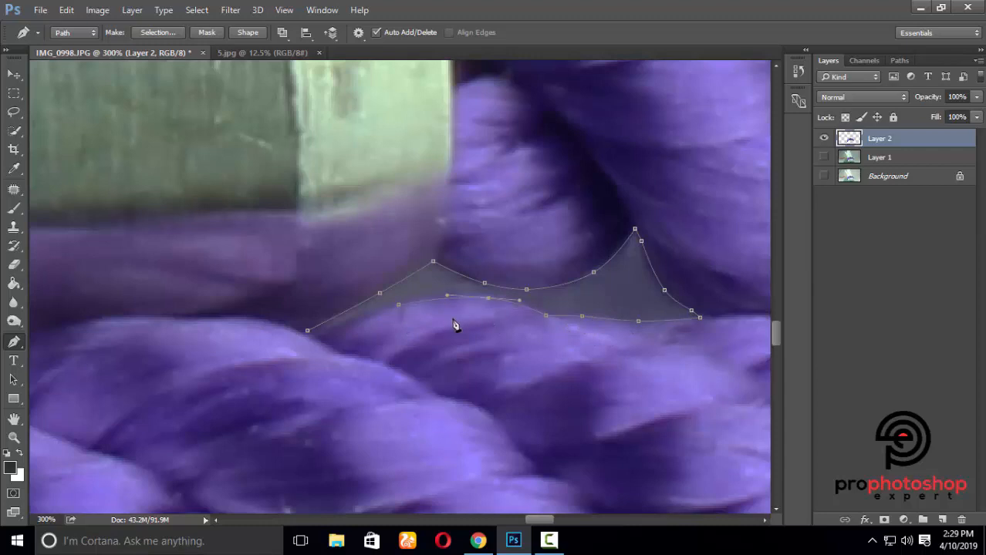
Close the gap path at its starting point and convert it to a new selection with 0 px feather.
left_click_drag(318, 340, 357, 336)
left_click(307, 333)
right_click(369, 315)
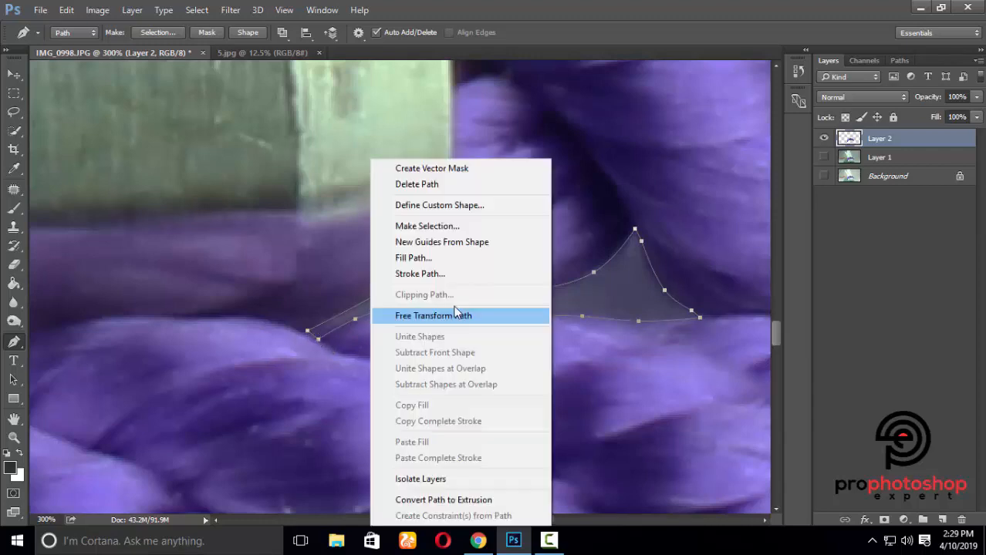
left_click(441, 231)
left_click(584, 155)
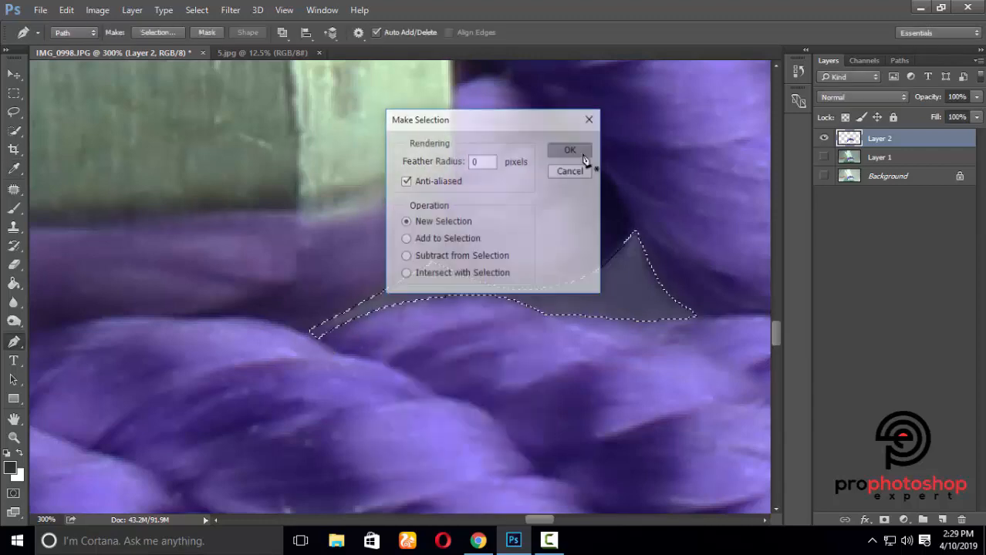
Delete the selected gap area beneath the clasp from Layer 2.
key("Delete")
key("ctrl+minus")
key("ctrl+minus")
key("ctrl+minus")
key("ctrl+minus")
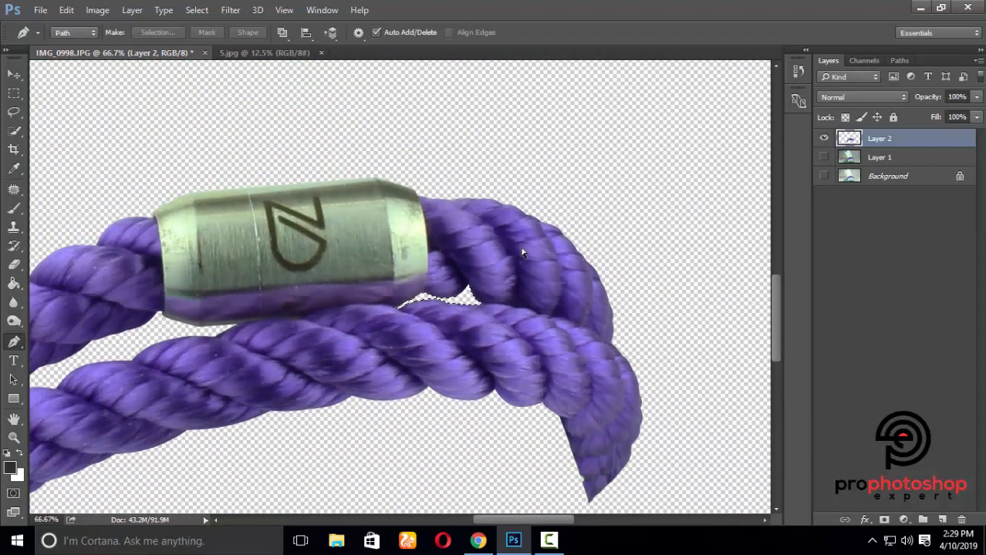
Draw a closed Pen path around the leftover dark sliver where the two ropes meet at the bracelet's left end.
left_click_drag(516, 518, 448, 524)
scroll(460, 455, "down", 4)
key("ctrl+plus")
key("ctrl+plus")
scroll(462, 429, "up", 2)
scroll(430, 383, "down", 1)
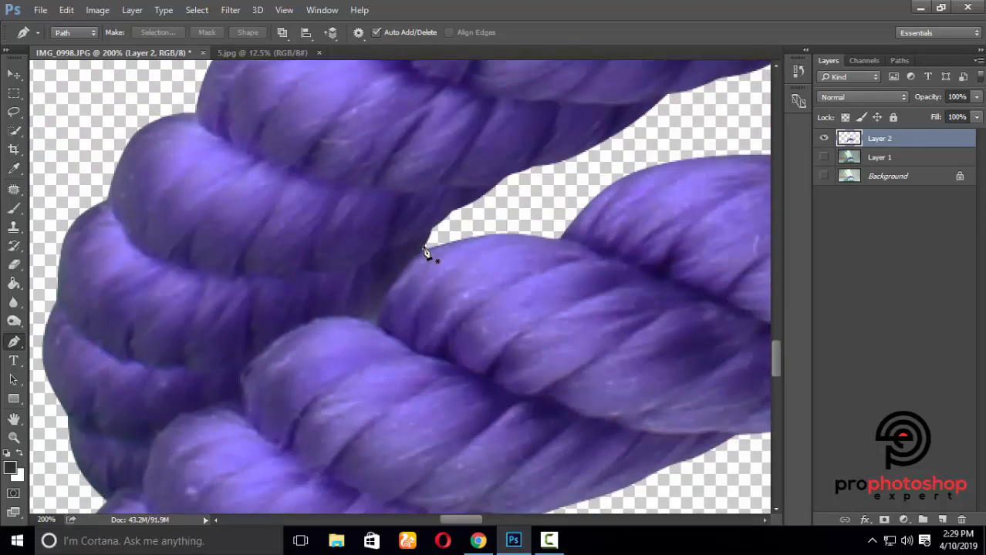
left_click(432, 231)
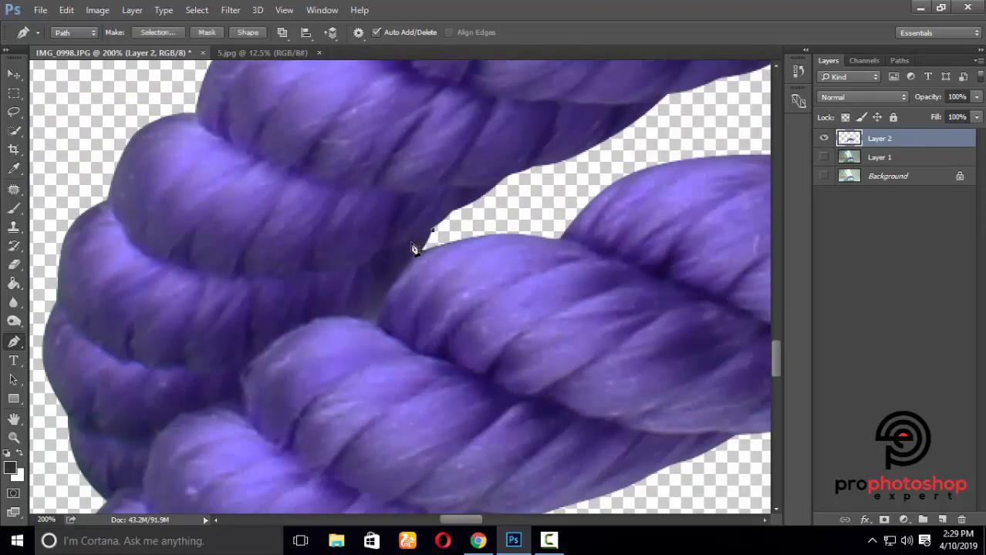
left_click_drag(412, 244, 427, 245)
left_click(375, 284)
left_click(397, 259)
left_click_drag(376, 284, 373, 283)
left_click(359, 316)
left_click_drag(425, 251, 461, 226)
Convert the sliver path to a selection, delete that area from Layer 2, and deselect.
right_click(435, 235)
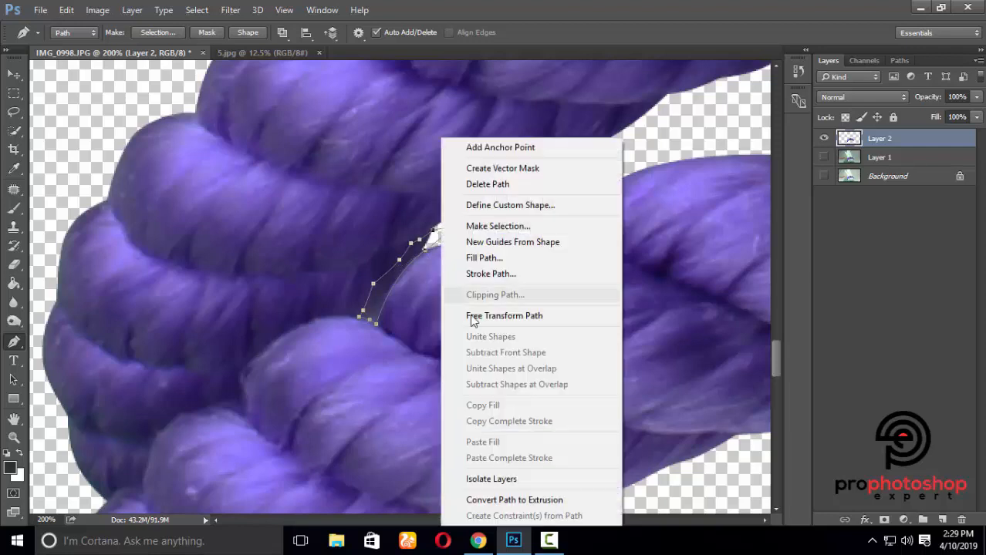
left_click(510, 223)
left_click(570, 150)
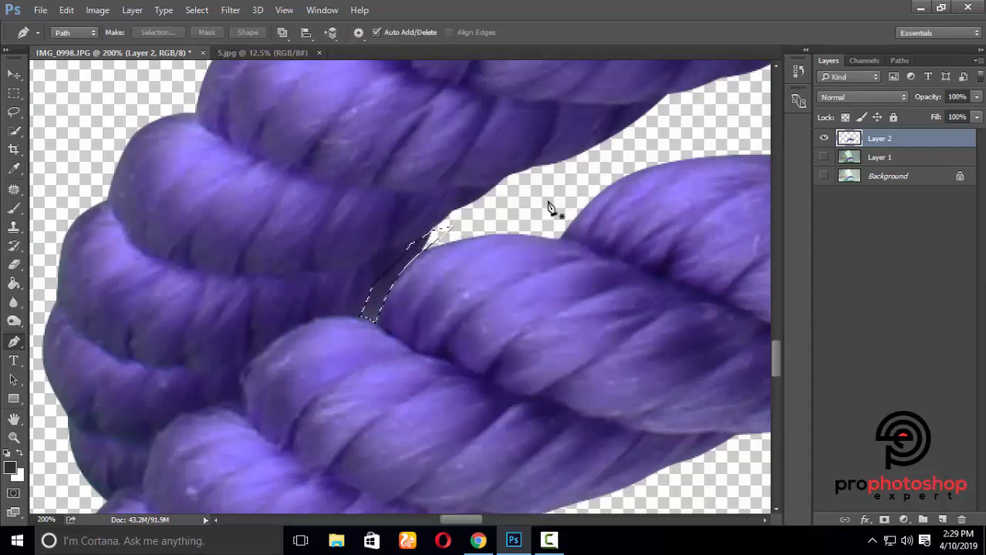
key("ctrl+minus")
left_click(13, 93)
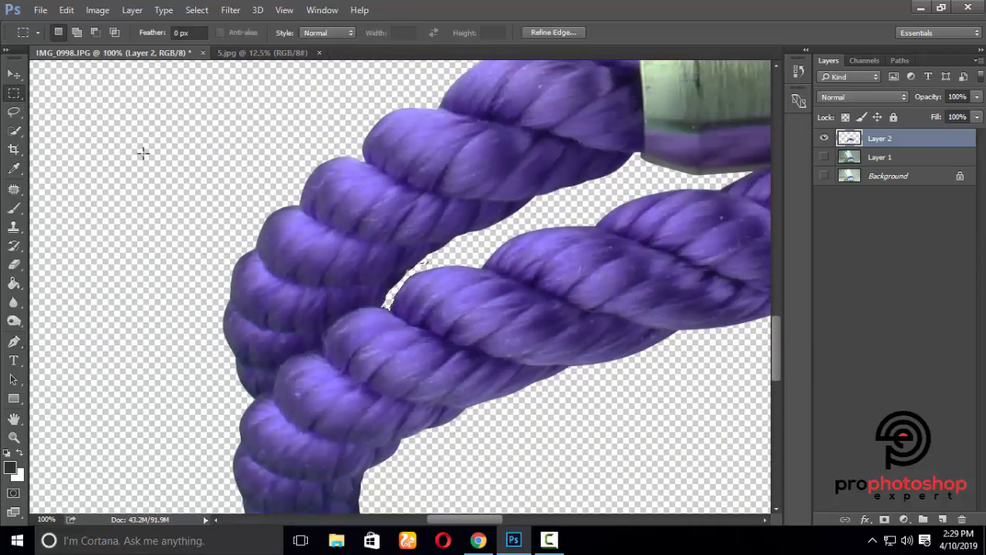
key("ctrl+minus")
key("ctrl+minus")
key("ctrl+minus")
key("ctrl+minus")
key("ctrl+minus")
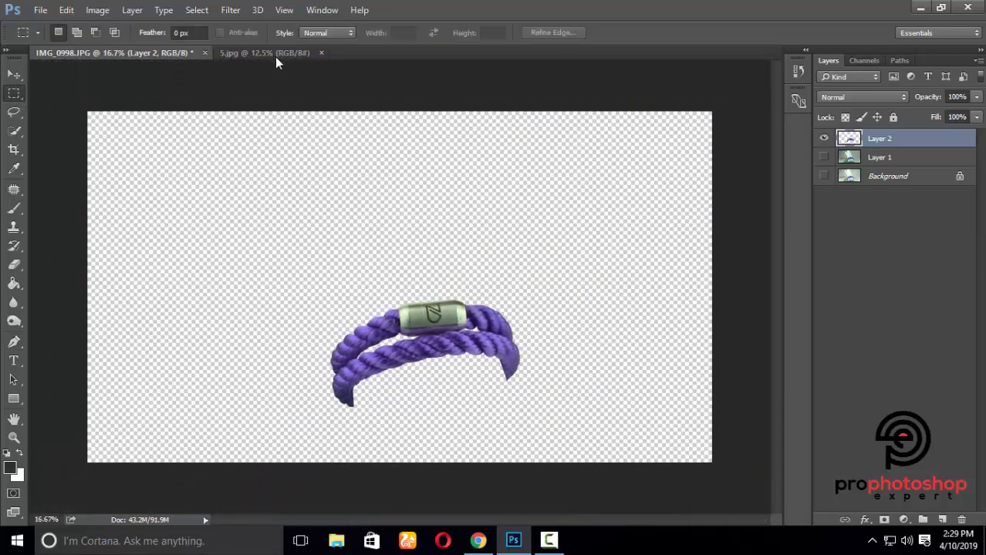
Select the bracelet from Layer 2's outline and copy it into the 5.jpg document as a new layer.
left_click(272, 52)
key("ctrl+minus")
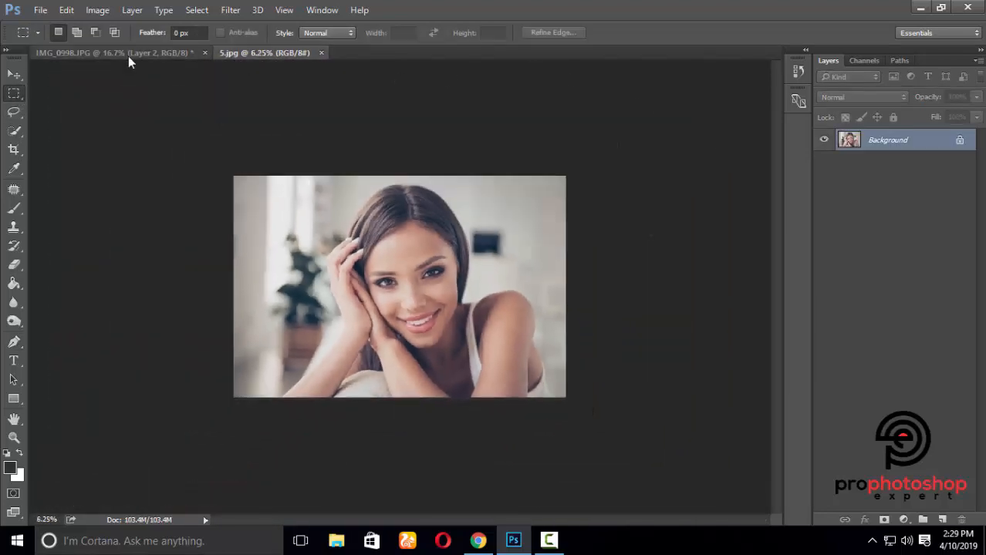
left_click(128, 54)
left_click(849, 139, "ctrl")
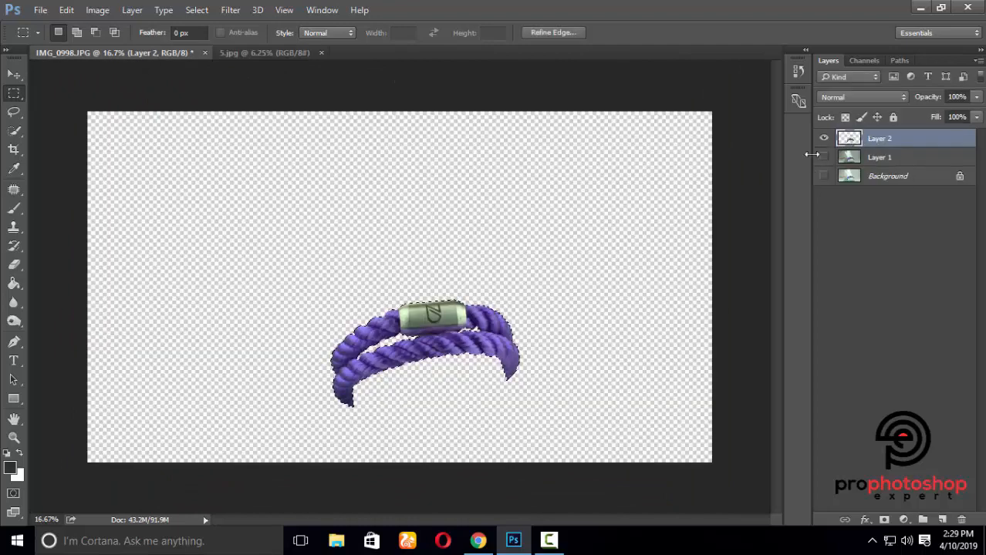
left_click(259, 54)
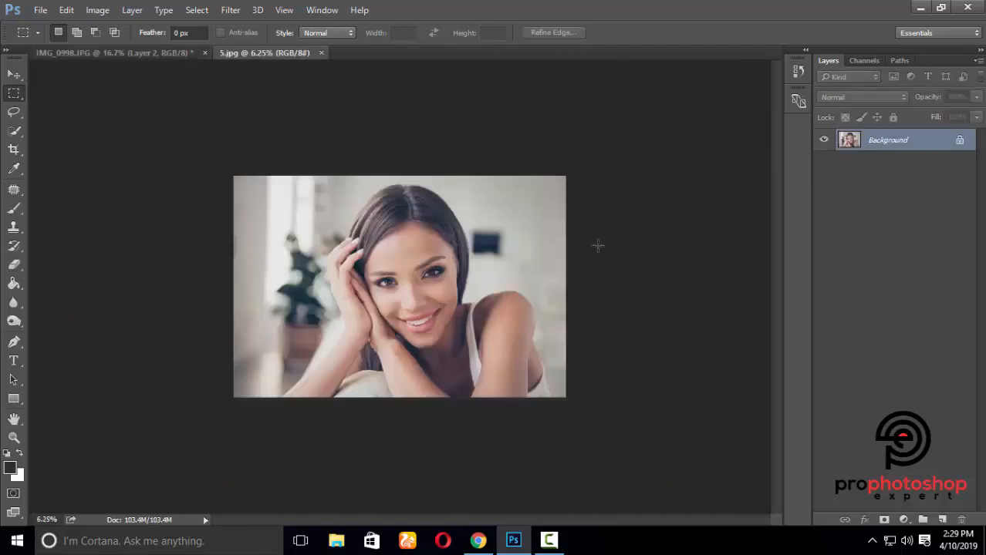
key("ctrl+v")
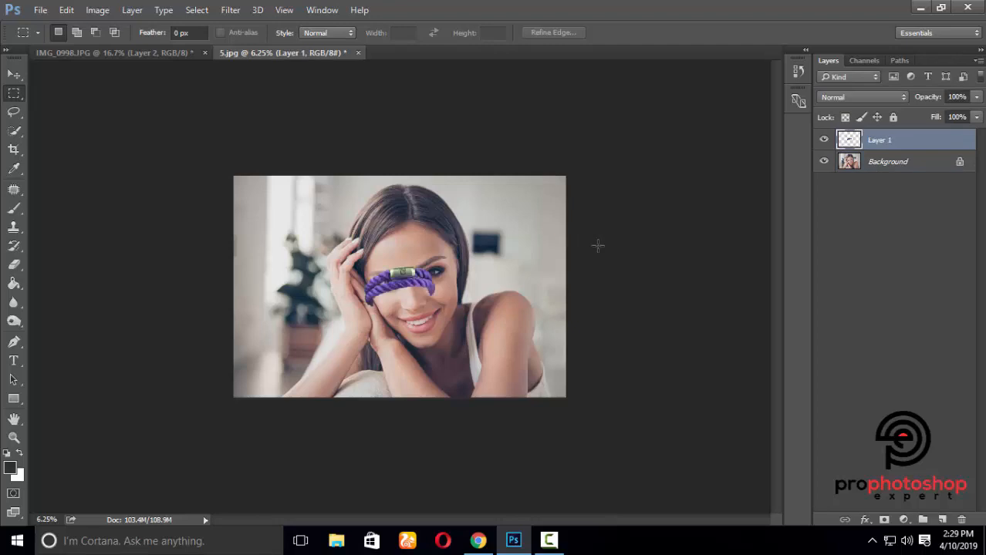
Convert the pasted bracelet layer, Layer 1, to a smart object.
key("ctrl+plus")
key("ctrl+plus")
key("ctrl+plus")
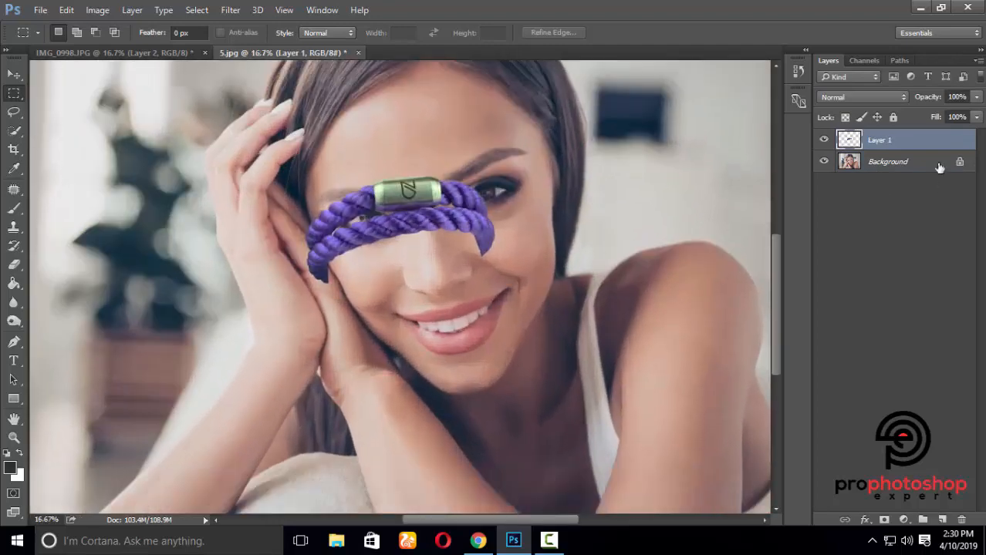
right_click(916, 147)
left_click(676, 246)
Free-transform the bracelet onto the woman's wrist, scaling it to about 57% and rotating it to about -11.5°.
key("ctrl+t")
left_click_drag(443, 261, 443, 415)
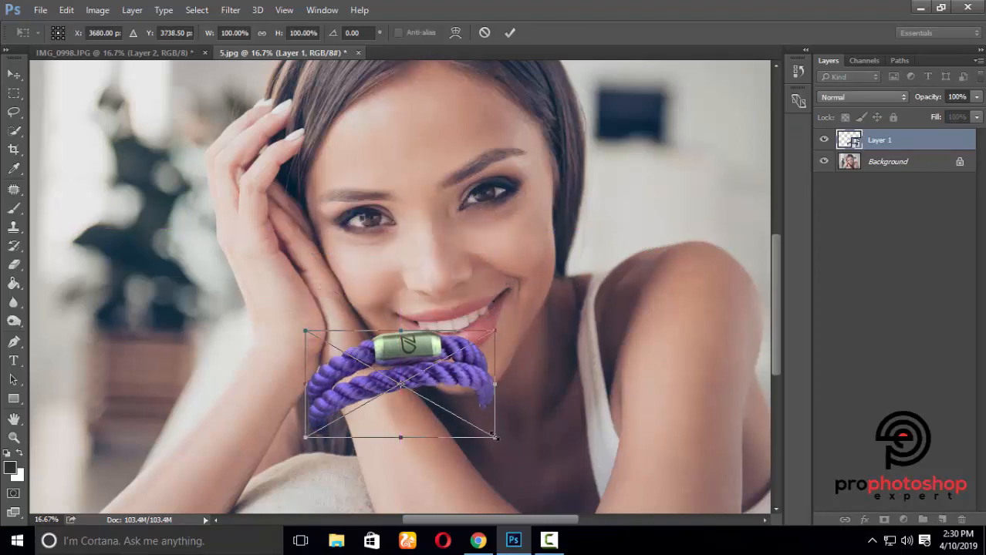
left_click_drag(494, 437, 467, 421)
left_click_drag(409, 385, 396, 405)
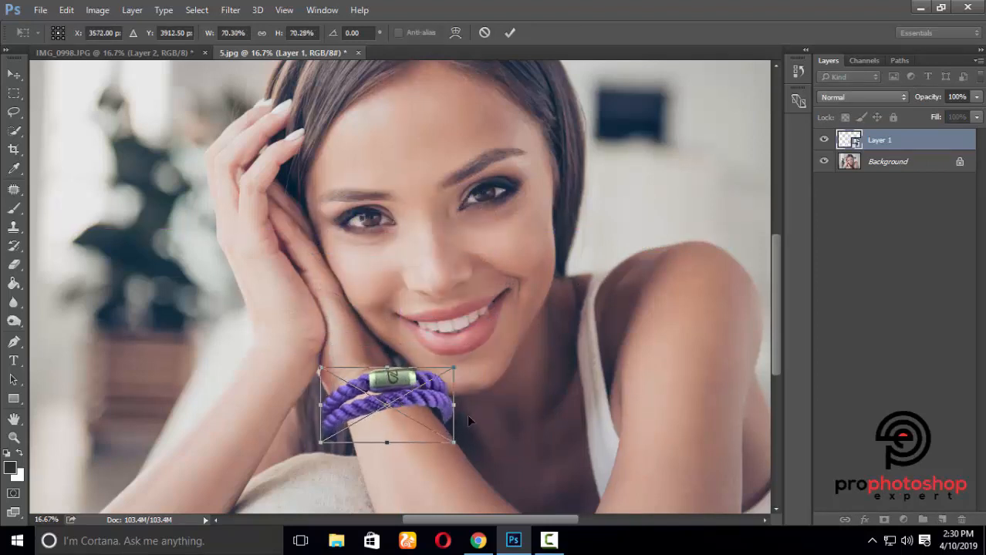
left_click_drag(525, 421, 529, 409)
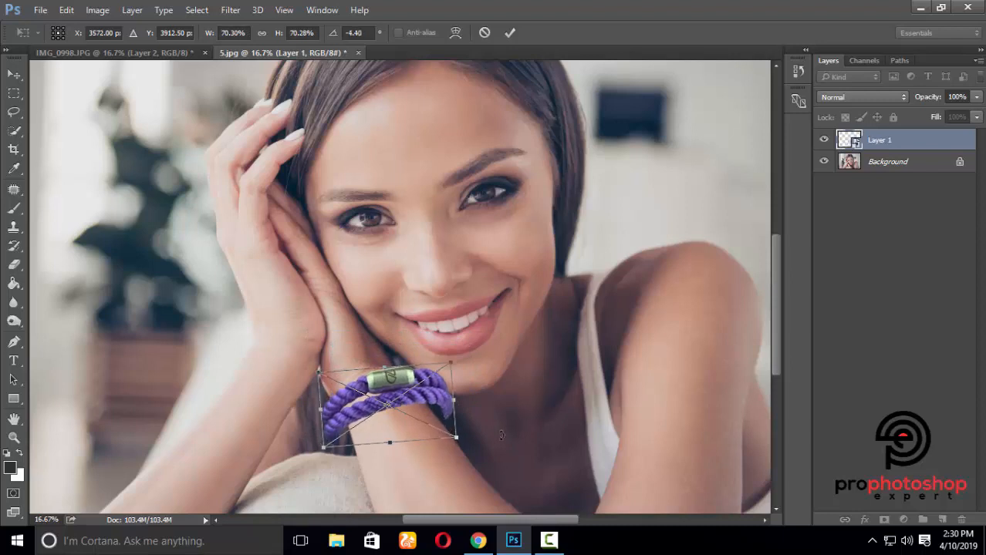
left_click_drag(455, 438, 446, 435)
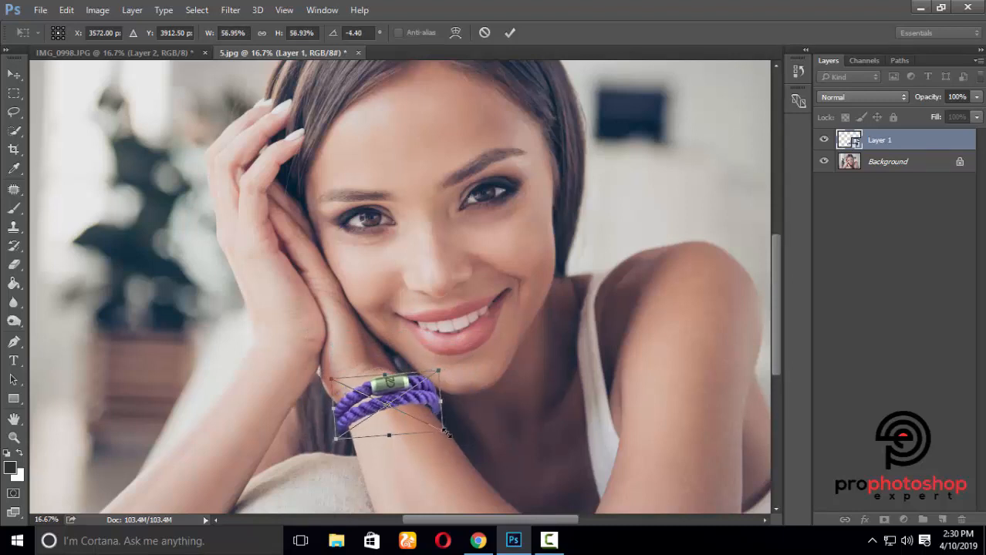
left_click_drag(385, 398, 387, 404)
left_click_drag(506, 441, 510, 429)
key("Return")
Refine the bracelet's fit on the wrist by scaling it to about 55% and rotating it to about -12.3°.
key("ctrl+plus")
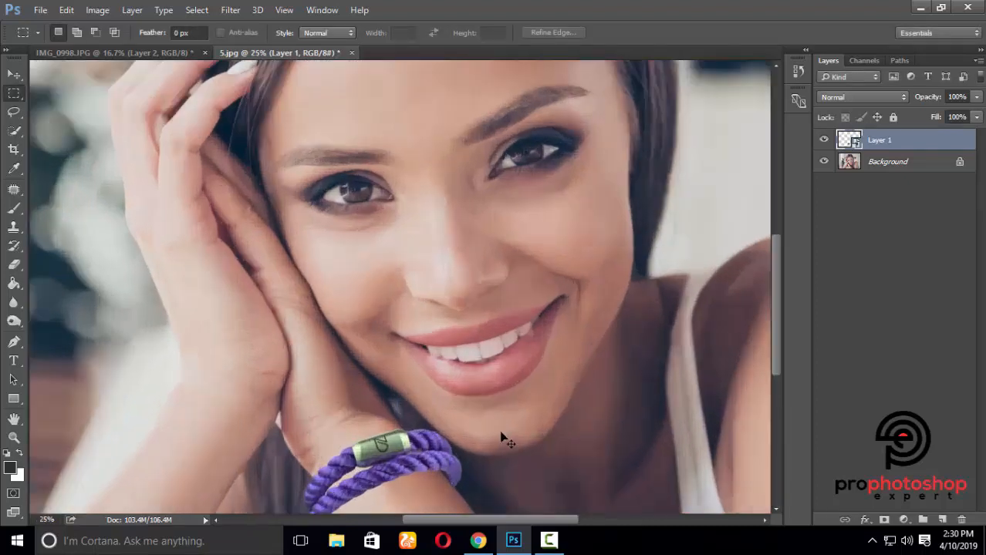
scroll(505, 431, "down", 4)
key("ctrl+plus")
scroll(496, 430, "down", 3)
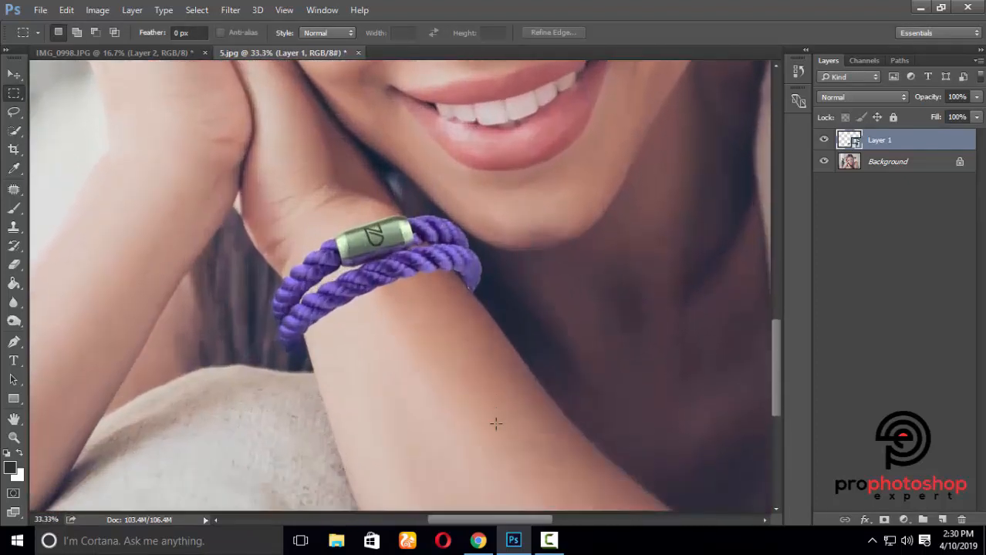
key("ctrl+plus")
scroll(496, 423, "up", 2)
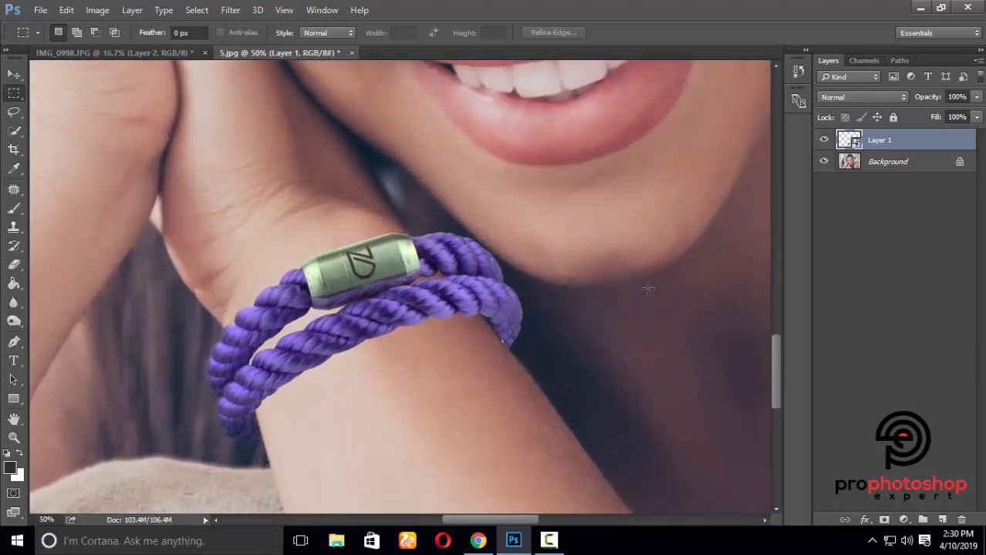
scroll(648, 289, "down", 1)
key("ctrl+t")
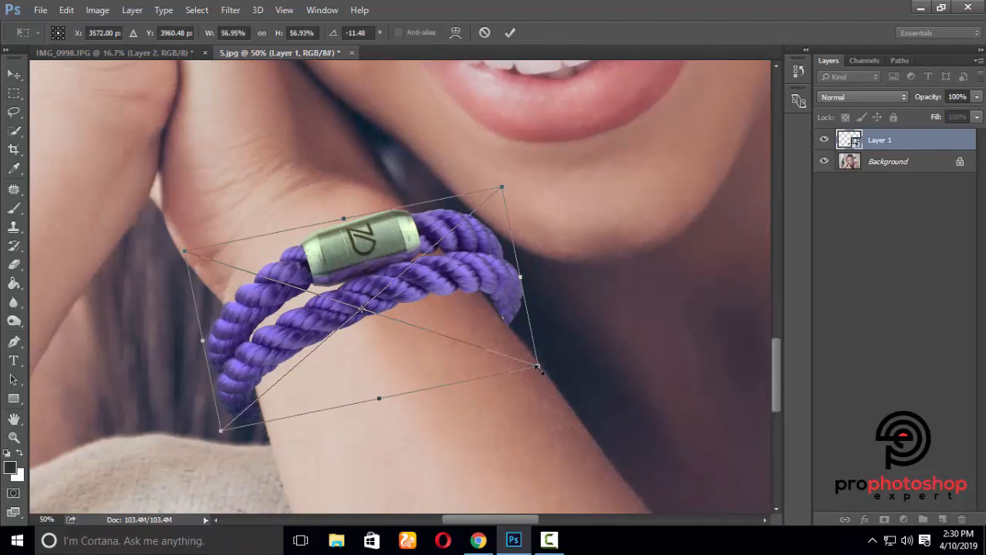
left_click_drag(537, 369, 536, 372)
left_click_drag(626, 369, 633, 368)
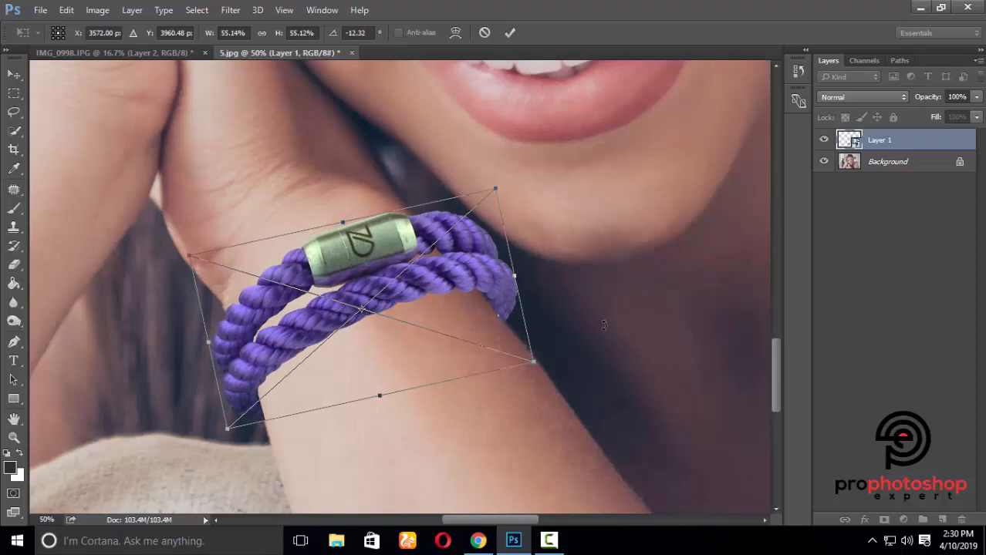
key("Return")
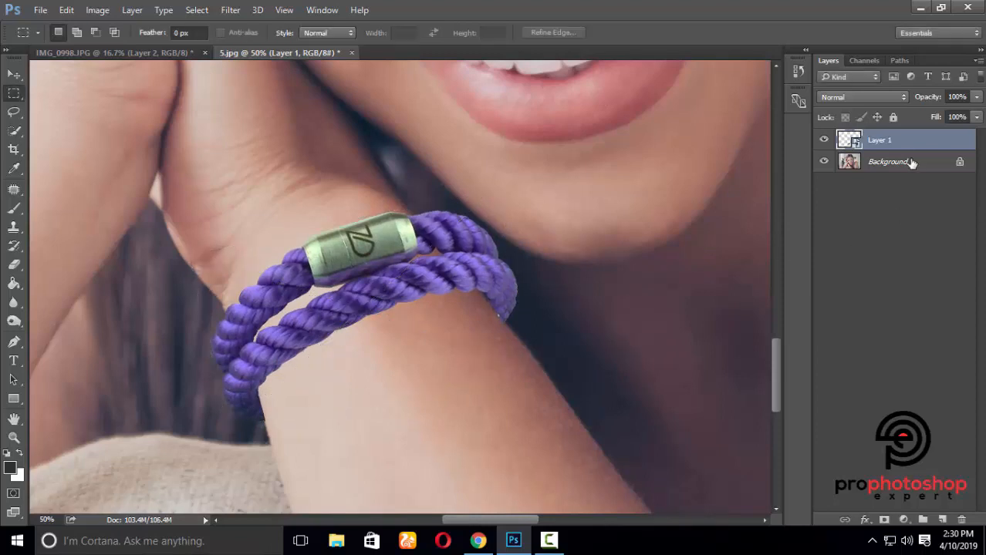
Rasterize the bracelet layer, Layer 1, and check its outline by briefly loading it as a selection.
right_click(910, 158)
left_click(625, 319)
left_click(855, 143, "ctrl")
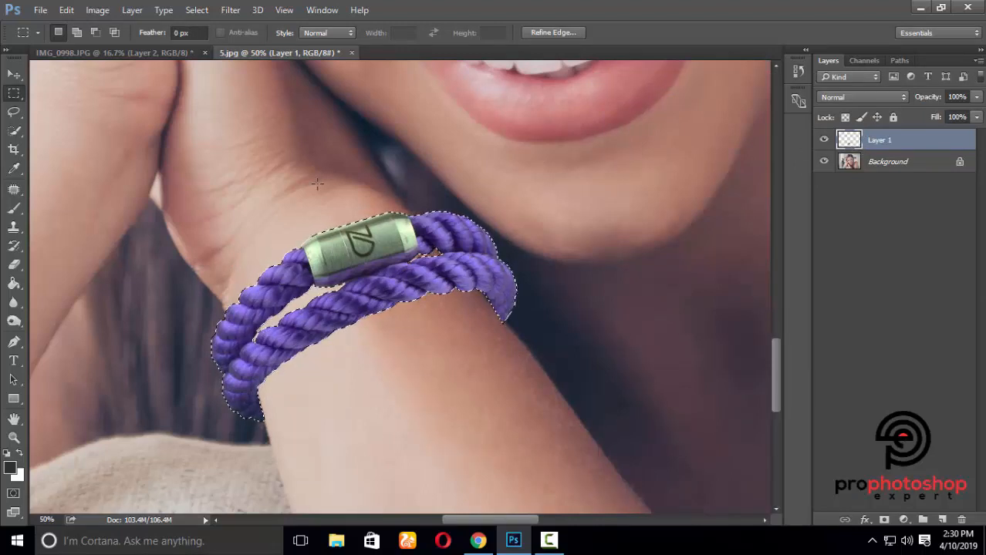
left_click(294, 166)
scroll(606, 250, "down", 2)
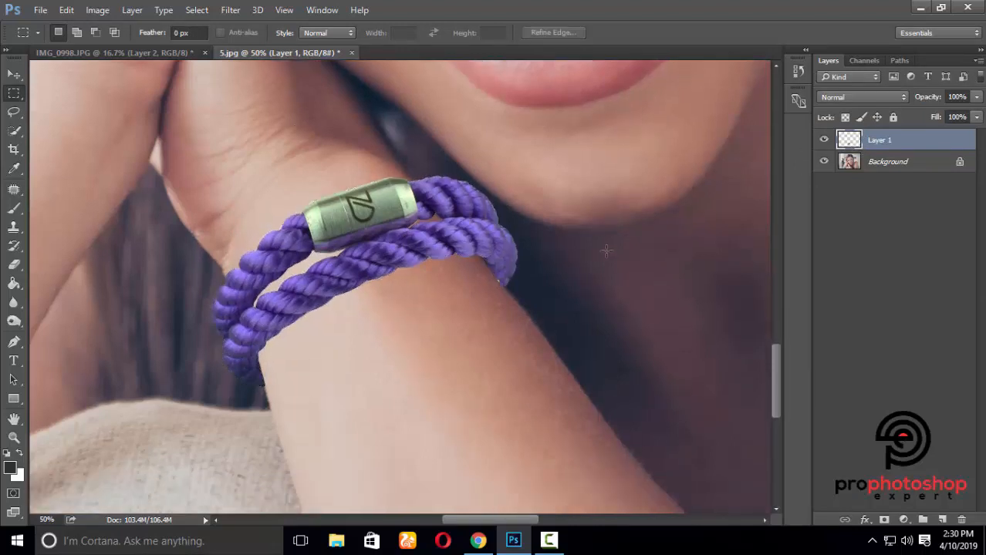
Duplicate Layer 1 as a backup, hide the copy, and make the original Layer 1 active.
key("ctrl+plus")
left_click_drag(506, 518, 506, 517)
scroll(687, 249, "down", 3)
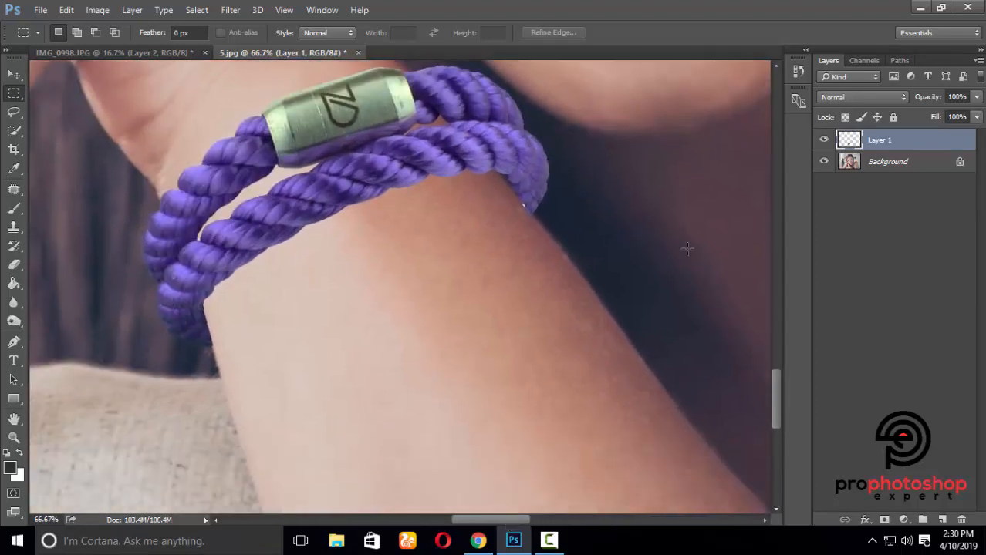
key("ctrl+j")
left_click(824, 139)
left_click(893, 167)
Erase the stray bright spot and overlap at the bracelet's right end along the arm edge with a 40 px eraser.
key("ctrl+plus")
scroll(644, 333, "up", 2)
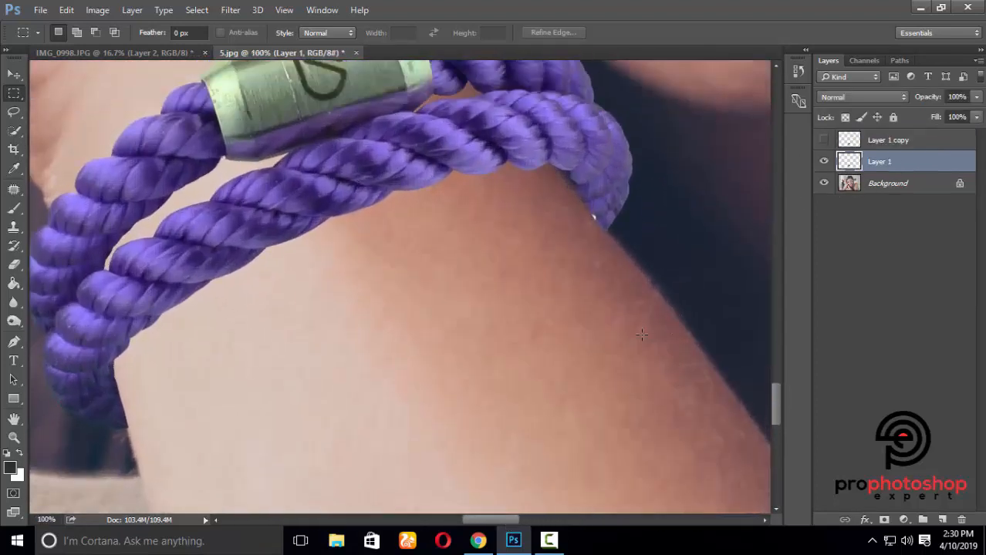
left_click_drag(503, 519, 522, 519)
scroll(433, 337, "up", 4)
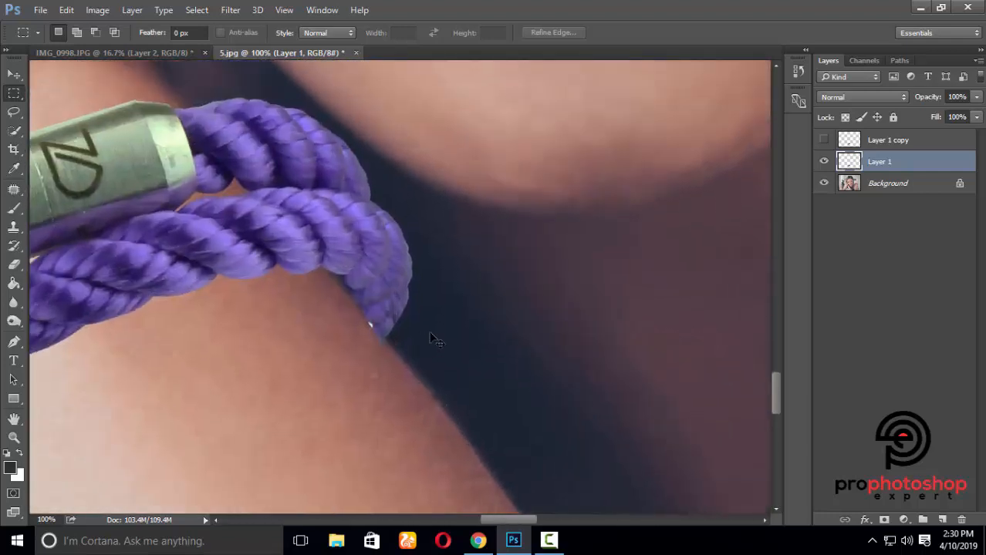
key("ctrl+plus")
scroll(314, 306, "down", 2)
left_click(15, 265)
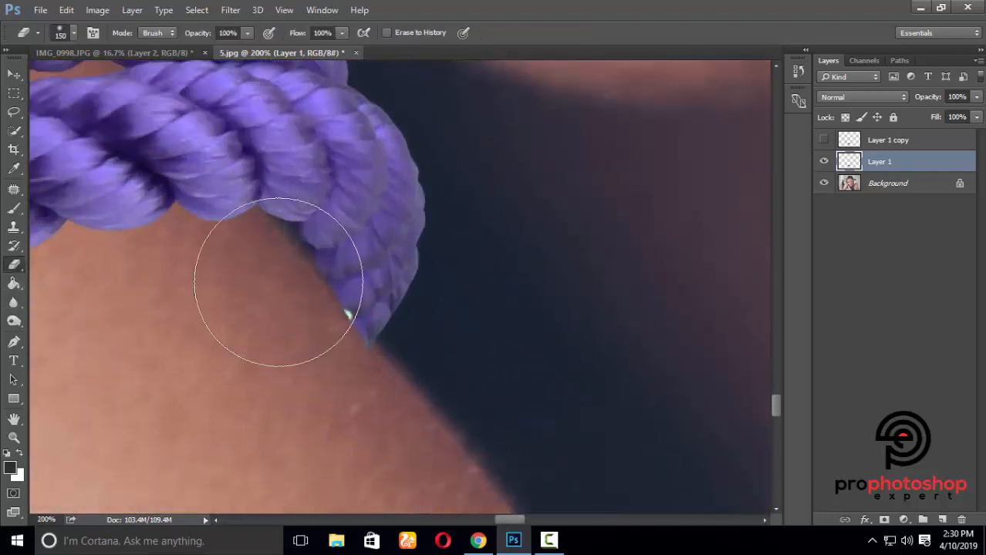
right_click(274, 293)
left_click(601, 4)
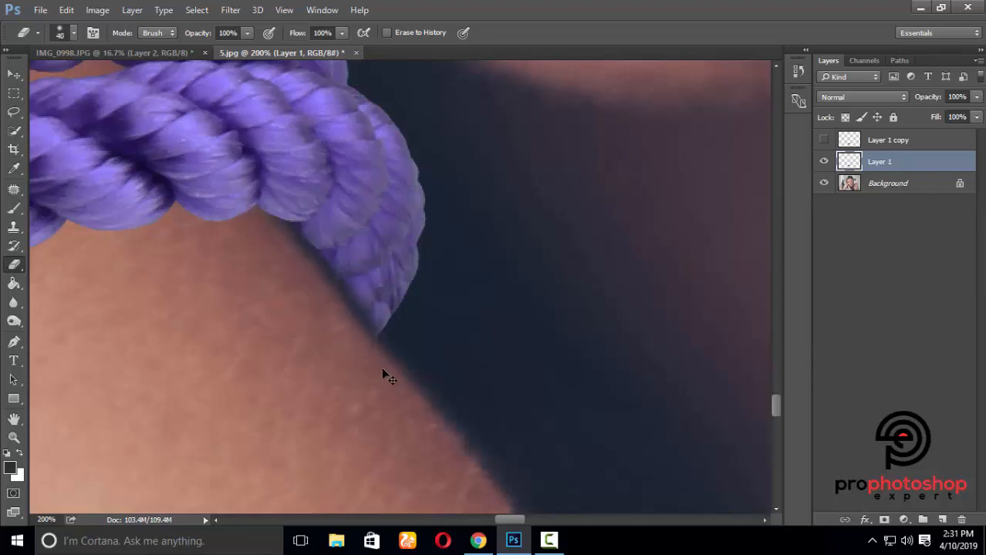
scroll(383, 374, "down", 2)
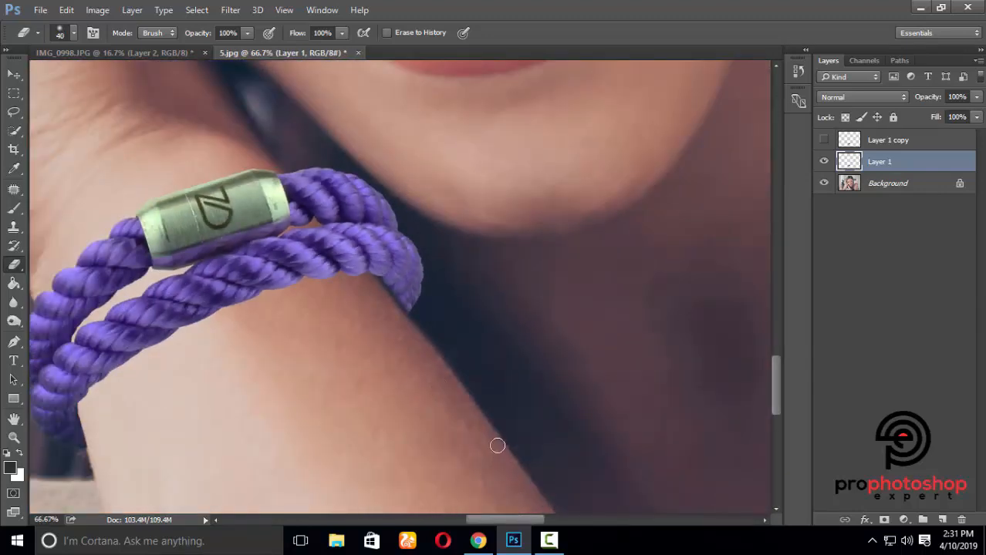
scroll(497, 445, "up", 1)
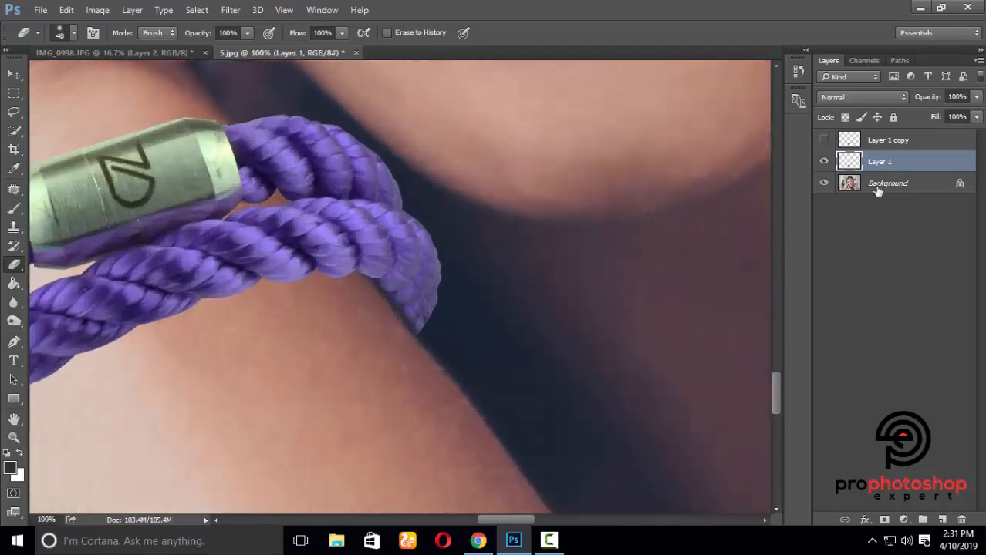
Convert Layer 1 to a smart object and warp the bracelet's right end slightly inward toward the arm.
right_click(918, 161)
left_click(698, 247)
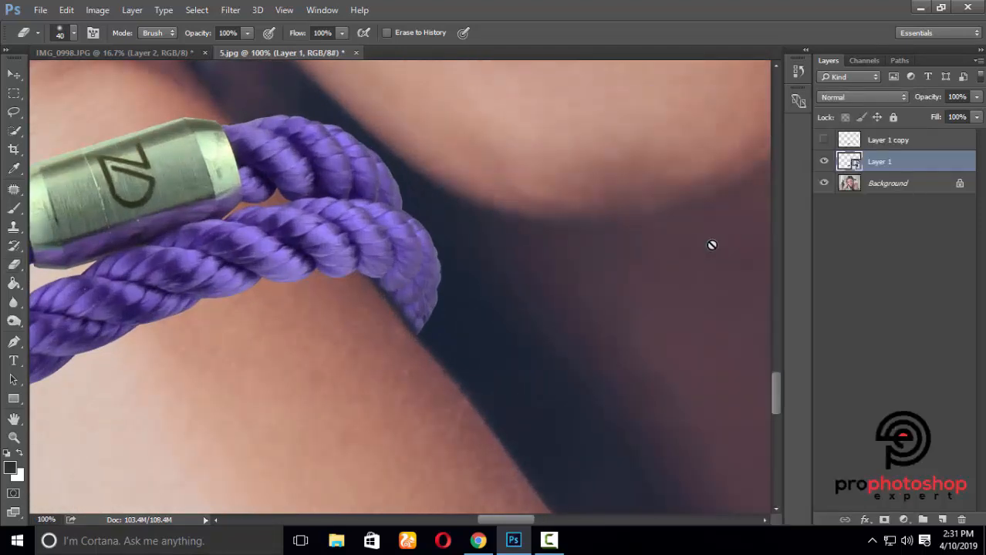
key("ctrl+t")
left_click(455, 33)
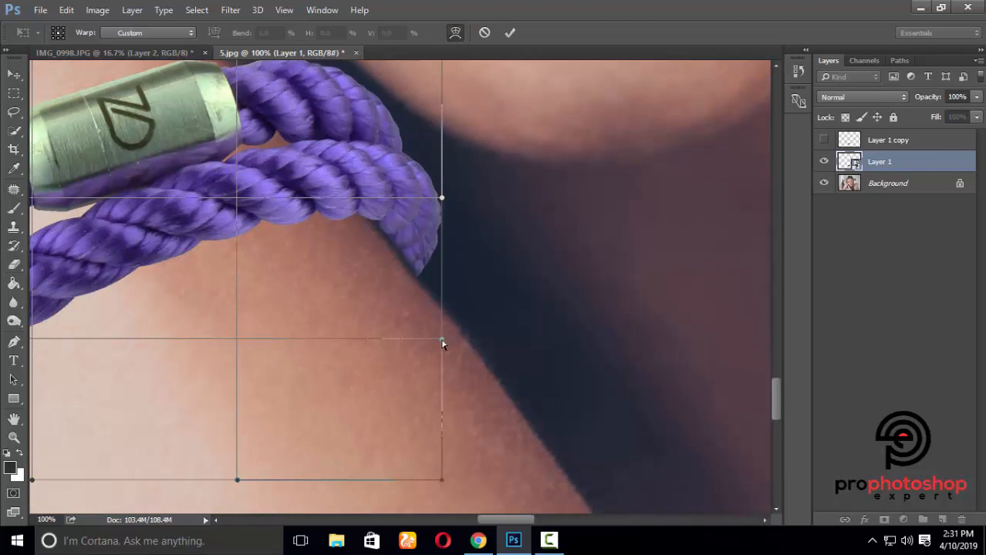
left_click_drag(442, 340, 415, 335)
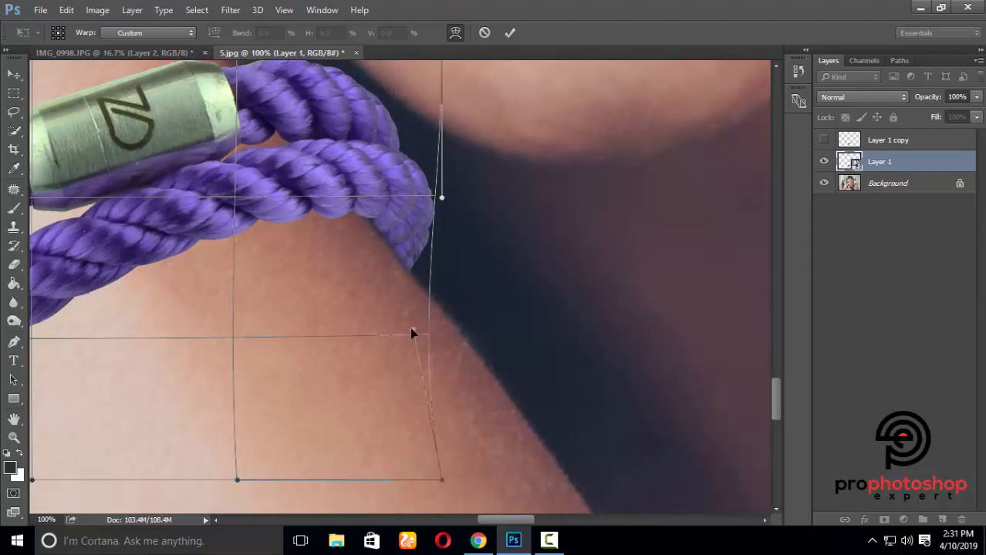
key("e")
key("Return")
scroll(409, 327, "down", 3)
scroll(411, 333, "down", 2)
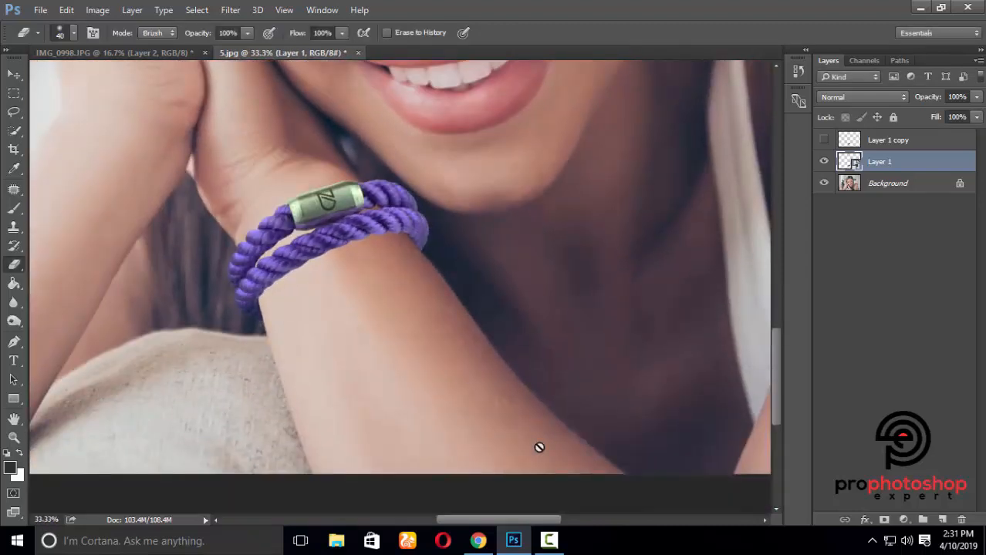
Rasterize Layer 1 and clean the bracelet's lower-left end along the arm edge with a 15 px eraser, then 10 px.
left_click_drag(520, 522, 492, 519)
key("ctrl+plus")
key("ctrl+plus")
scroll(526, 451, "down", 3)
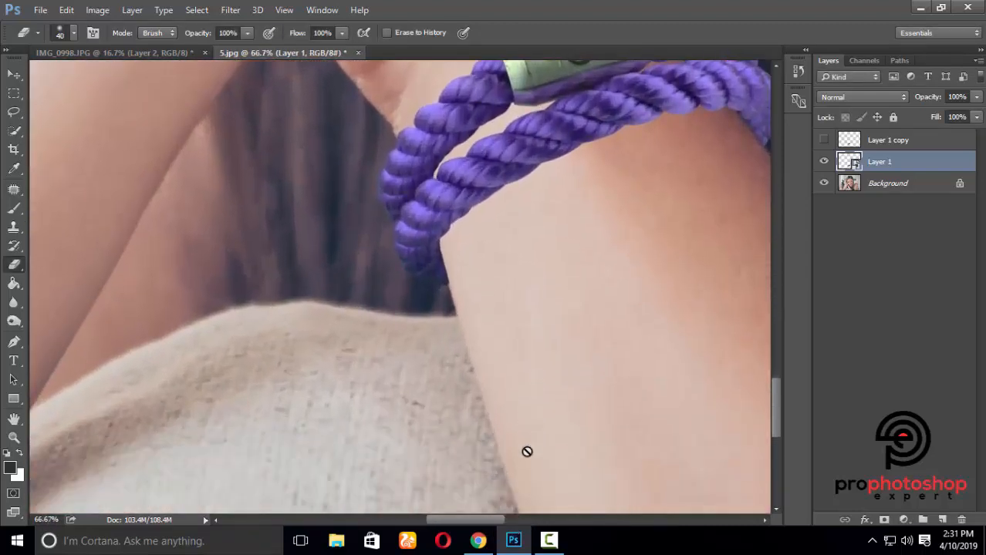
key("ctrl+plus")
right_click(921, 165)
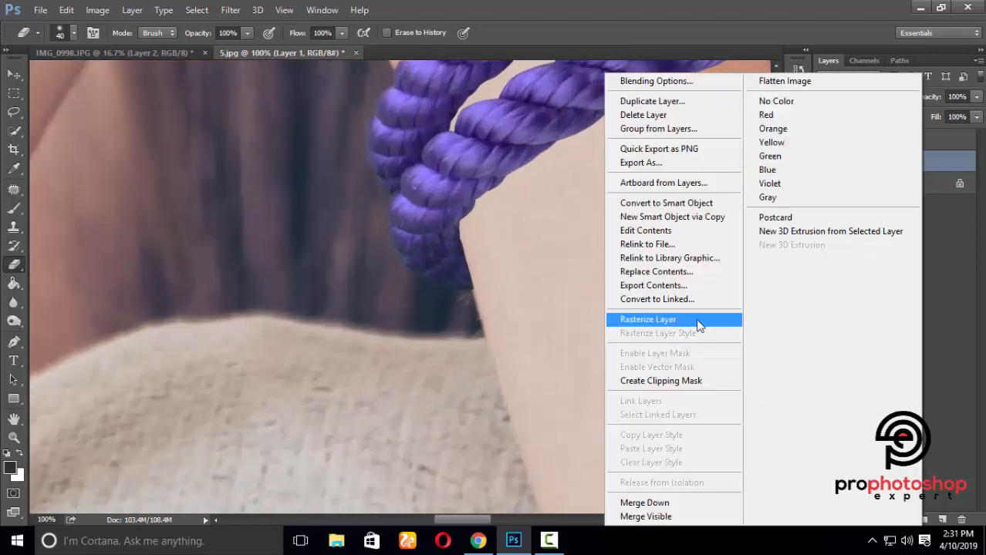
left_click(671, 322)
key("ctrl+plus")
key("bracketleft")
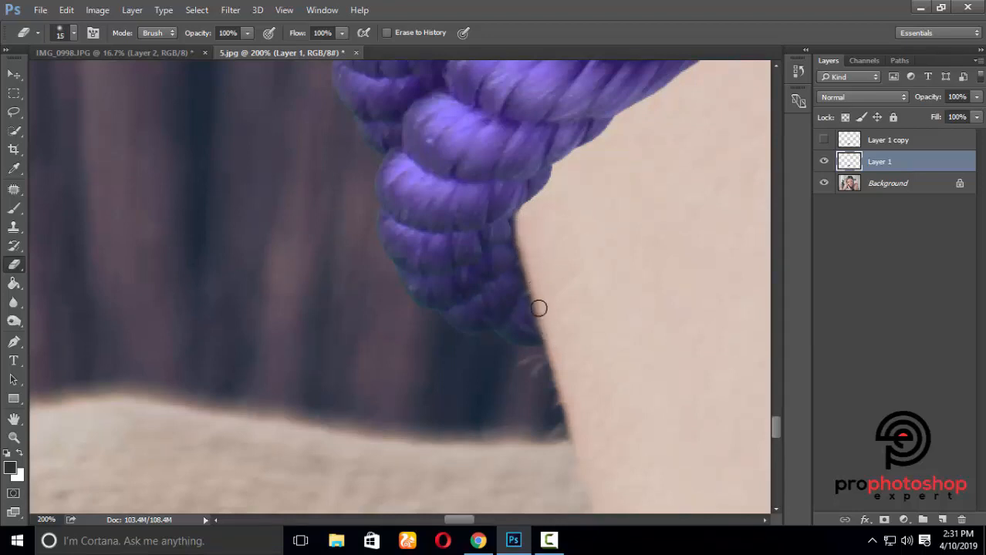
key("ctrl+minus")
key("ctrl+minus")
key("ctrl+minus")
key("ctrl+minus")
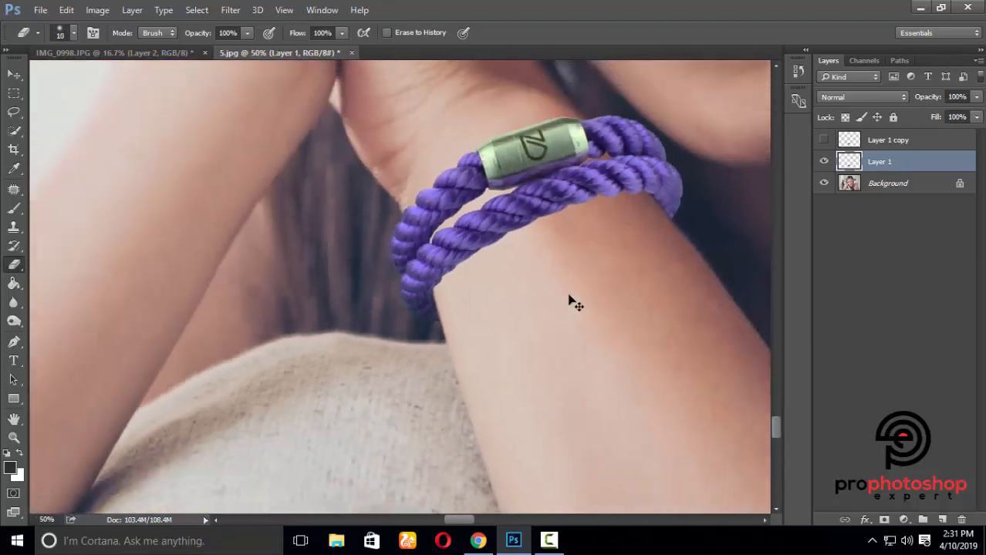
Open Layer 1 in Liquify and push the inner edge of the bracelet's lower-left end slightly outward with a size 125 brush.
key("ctrl+plus")
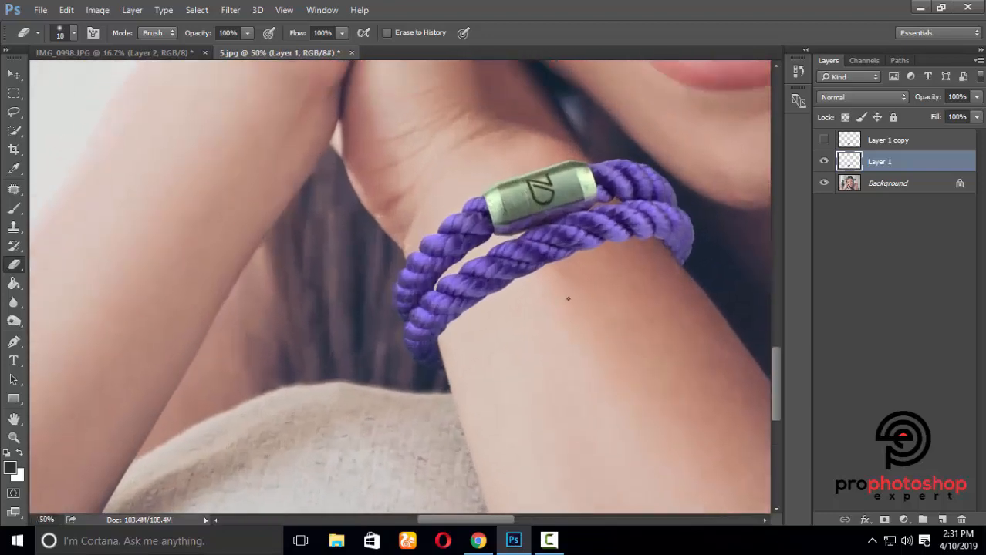
key("ctrl+minus")
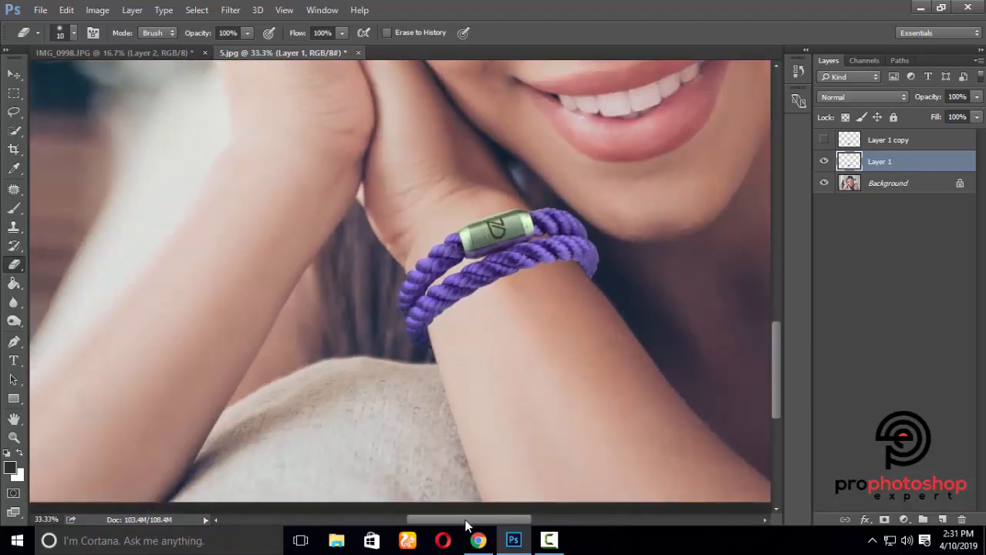
left_click_drag(465, 526, 483, 524)
key("ctrl+plus")
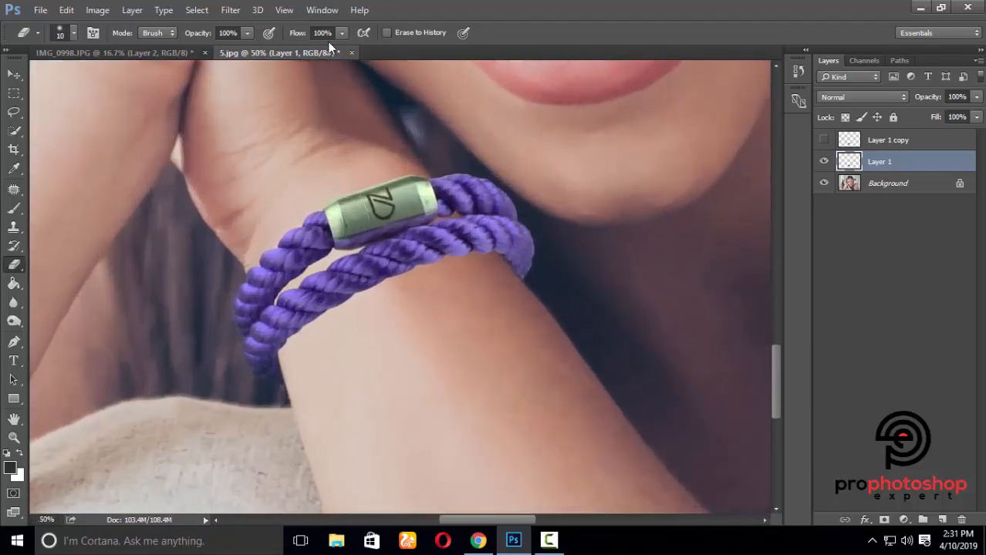
left_click(236, 10)
left_click(248, 120)
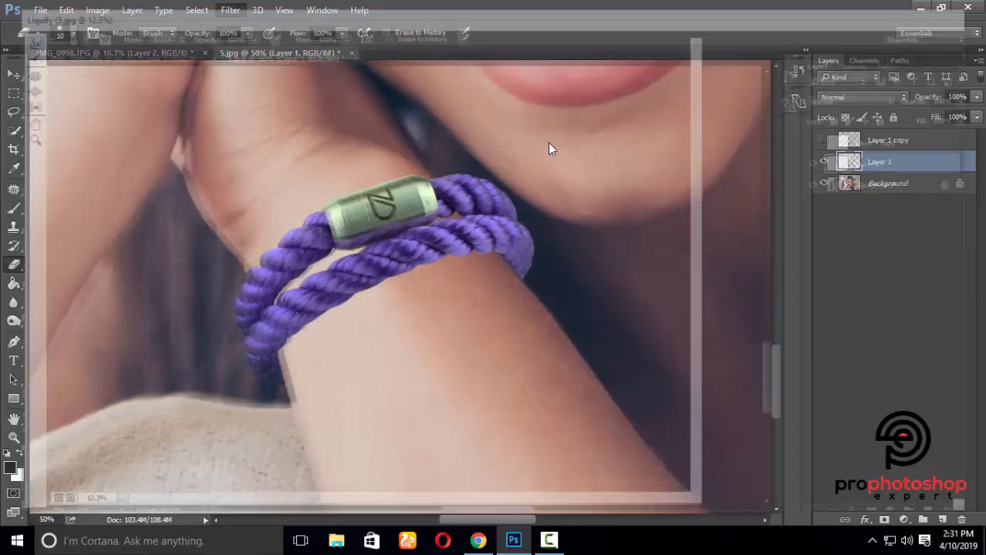
key("ctrl+plus")
key("ctrl+plus")
key("ctrl+plus")
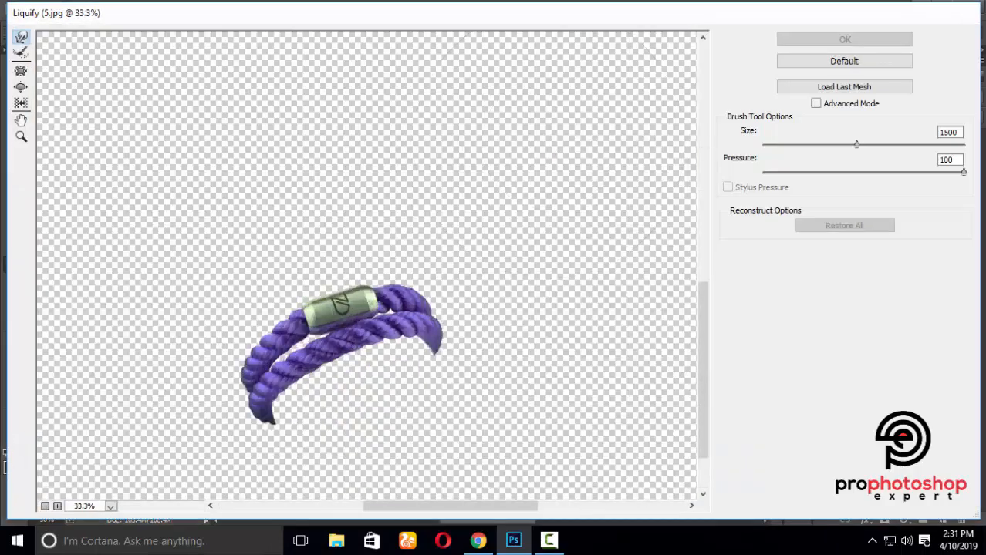
key("ctrl+plus")
key("bracketleft")
key("bracketleft")
key("bracketleft")
key("bracketleft")
key("bracketleft")
key("bracketleft")
key("bracketleft")
key("bracketleft")
key("bracketleft")
key("bracketleft")
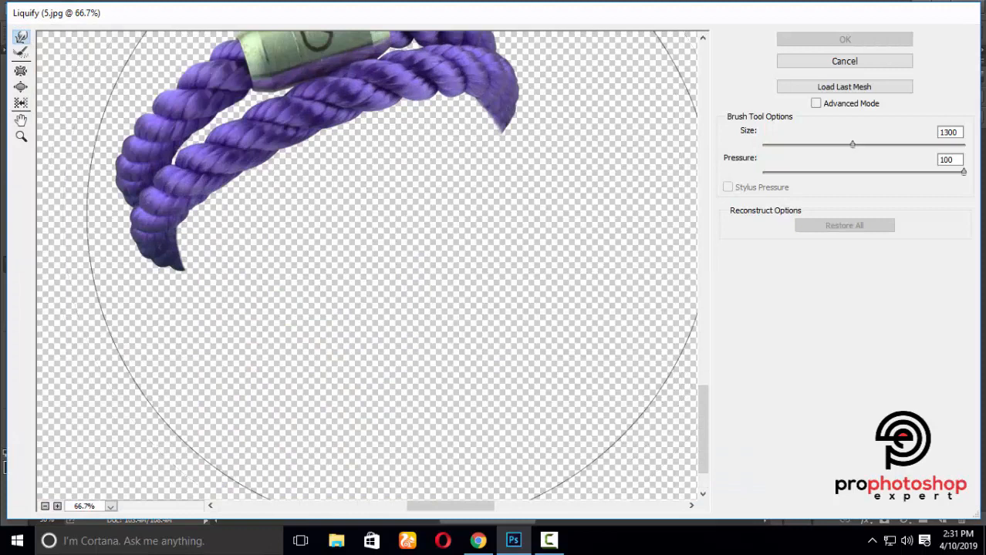
key("bracketleft")
key("bracketleft")
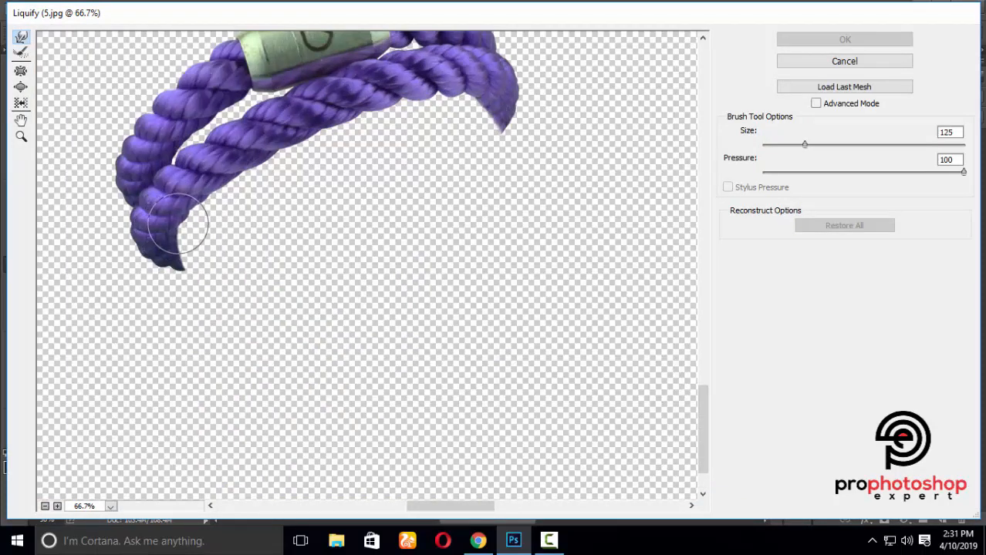
left_click_drag(172, 229, 166, 229)
Refine the inner edges of the bracelet's two ends in Liquify with brush sizes from 60 to 80.
key("bracketleft")
key("bracketleft")
key("bracketleft")
key("bracketleft")
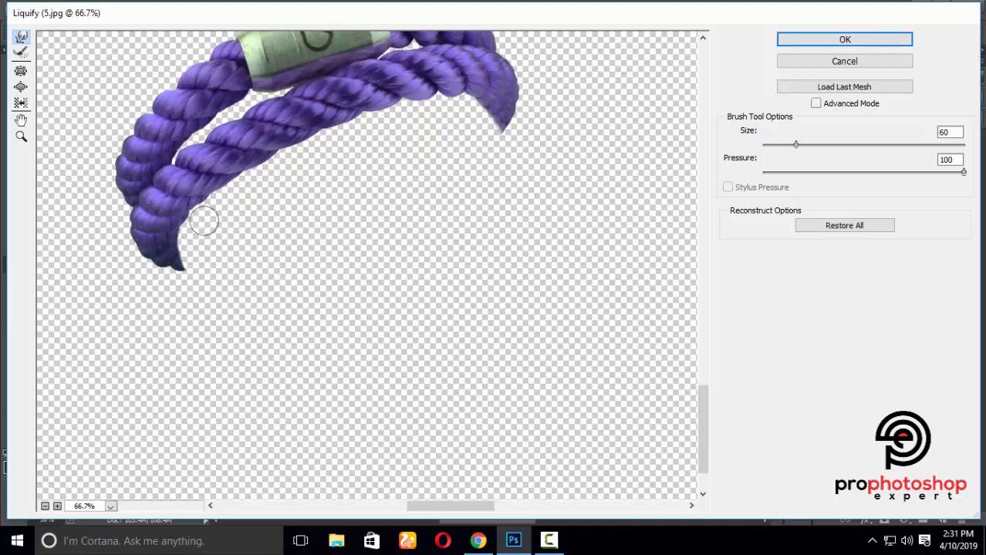
key("bracketright")
key("bracketleft")
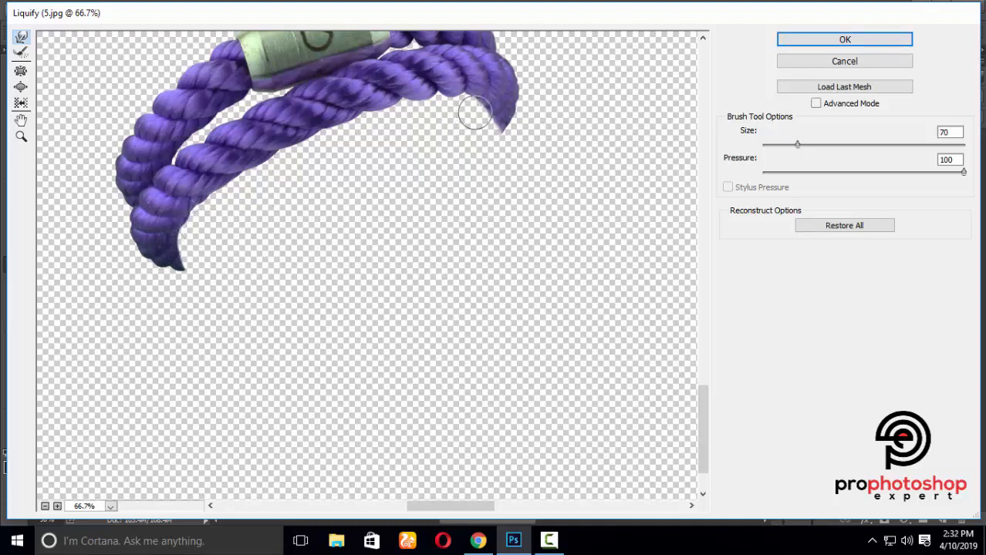
key("bracketright")
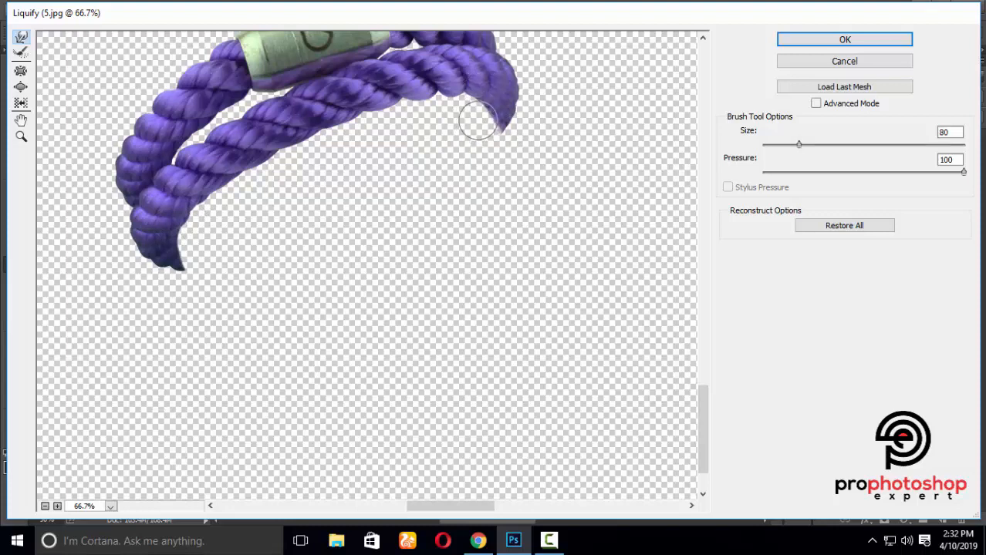
Reshape the bracelet's outer left contour in Liquify, enlarging the brush to 150 and up to 300.
scroll(478, 120, "up", 2)
key("bracketright")
key("bracketright")
key("bracketright")
key("bracketright")
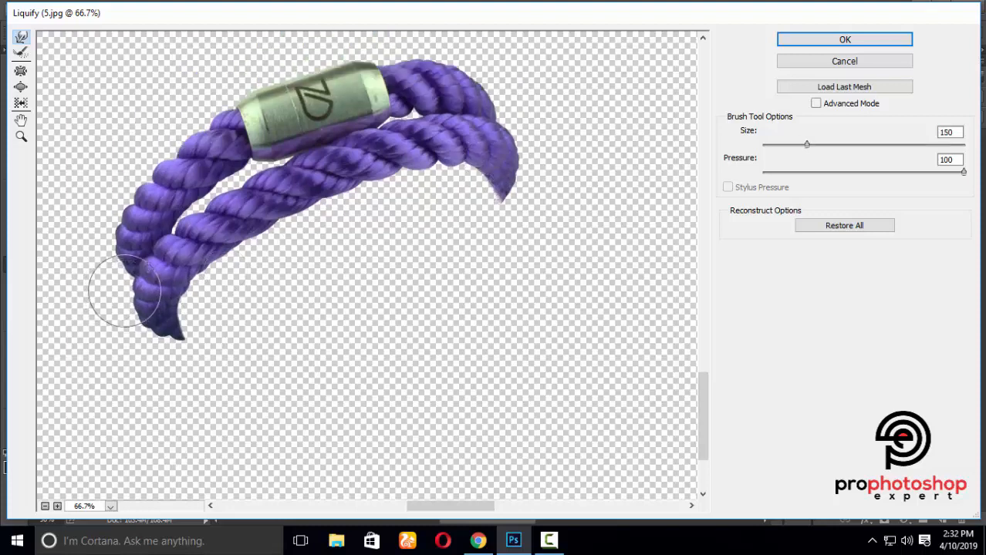
key("bracketright")
key("bracketright")
key("bracketright")
key("bracketright")
key("bracketright")
key("bracketright")
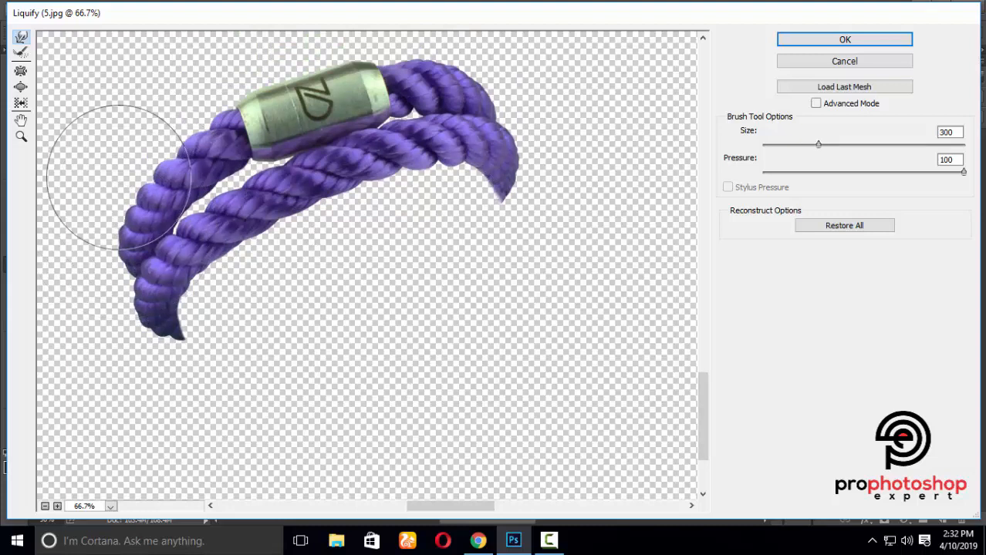
scroll(362, 208, "up", 2)
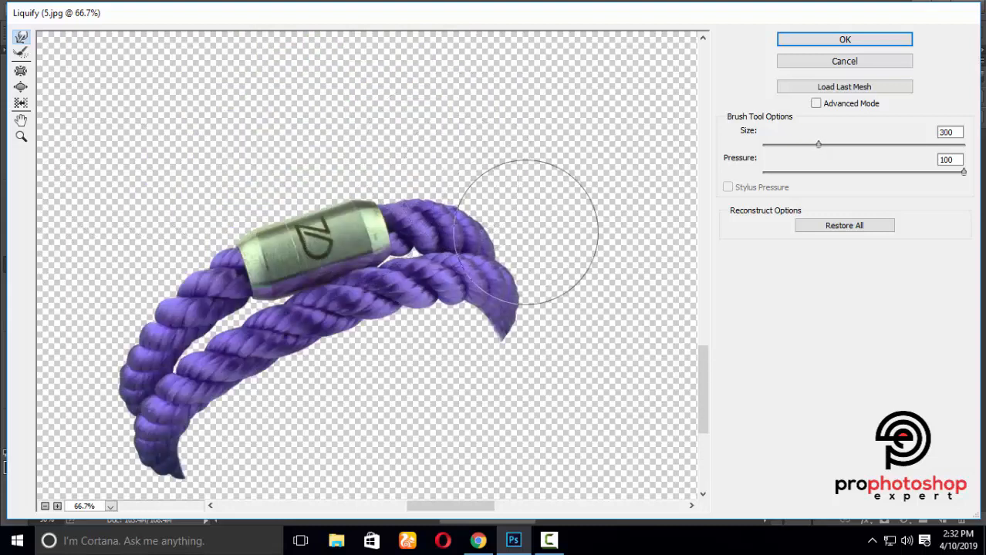
Adjust the tip and edges of the bracelet's right end in Liquify with brush sizes between 125 and 175.
scroll(478, 178, "down", 2)
key("bracketleft")
key("bracketleft")
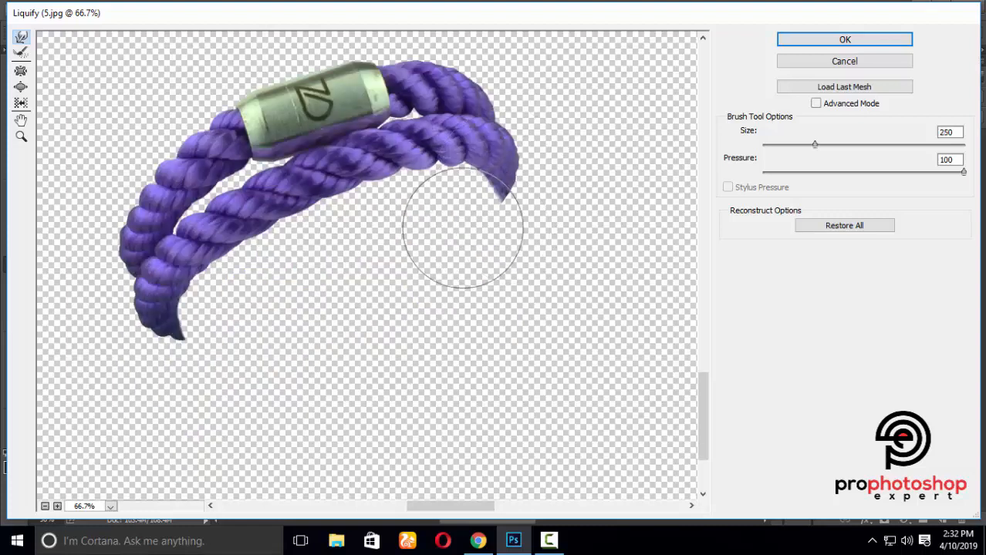
key("bracketleft")
key("bracketleft")
key("bracketleft")
key("bracketleft")
key("bracketleft")
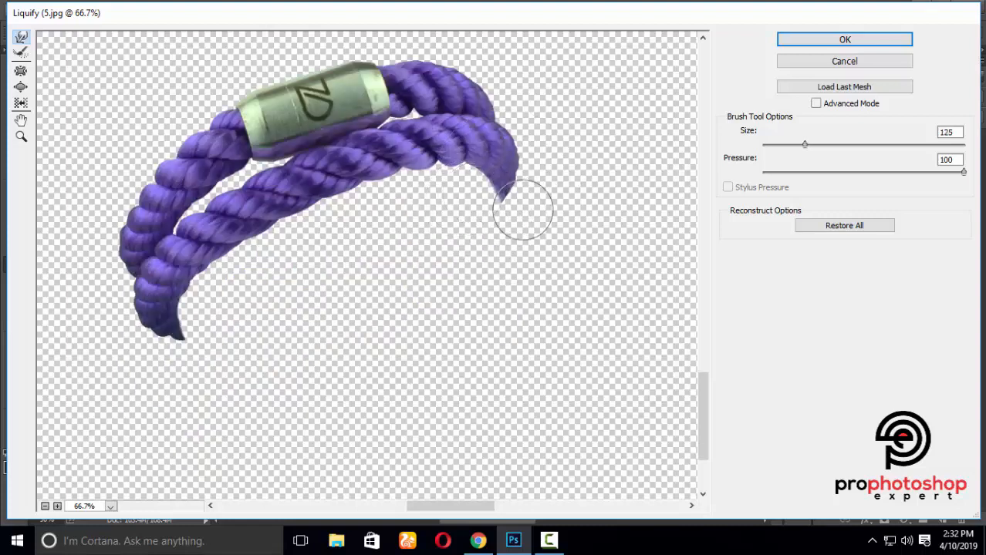
key("bracketright")
key("bracketright")
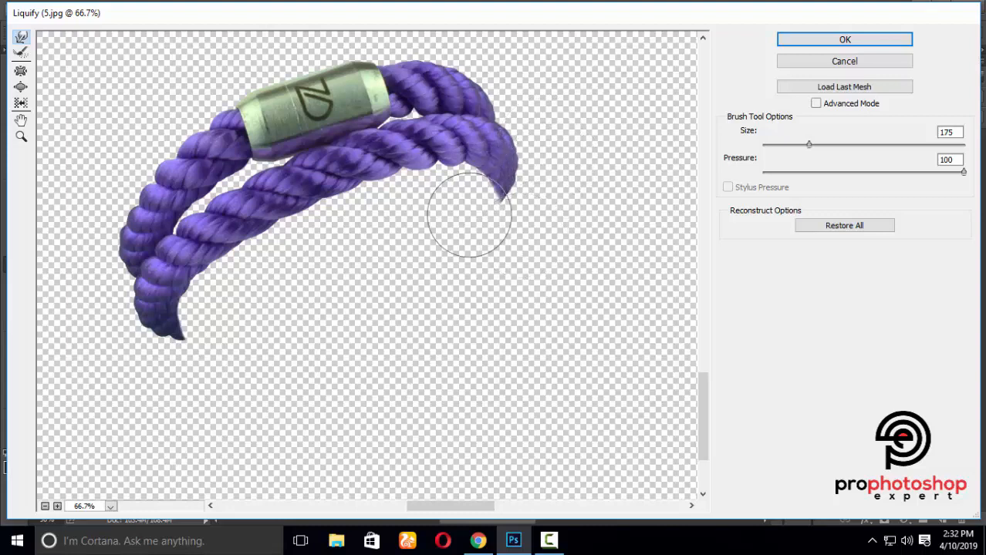
key("bracketleft")
key("bracketleft")
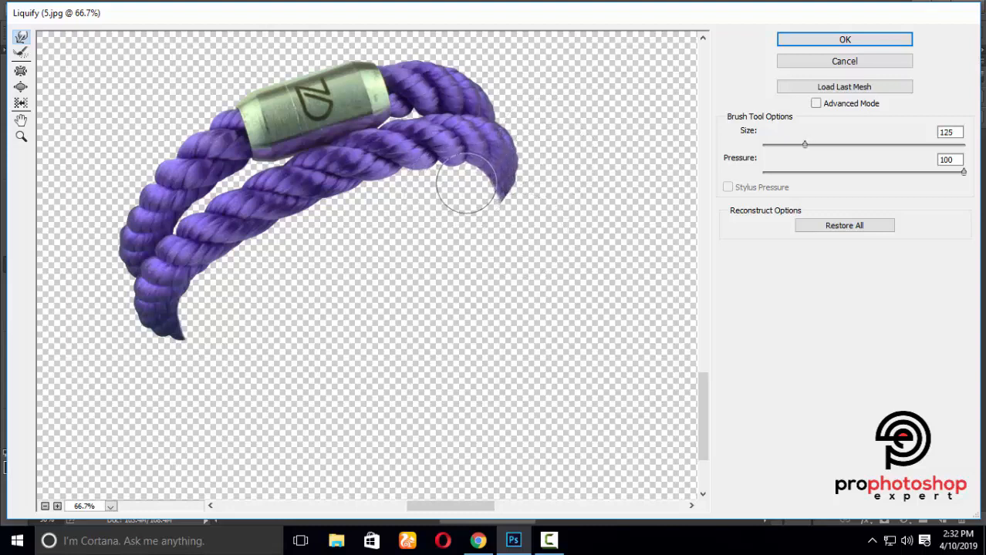
Enlarge the Liquify brush to 700 and up to 900, reducing it to 800, for broad shaping of the bracelet's overall curve.
key("bracketright")
key("bracketright")
key("bracketright")
key("bracketright")
key("bracketright")
key("bracketright")
key("bracketright")
key("bracketright")
key("bracketright")
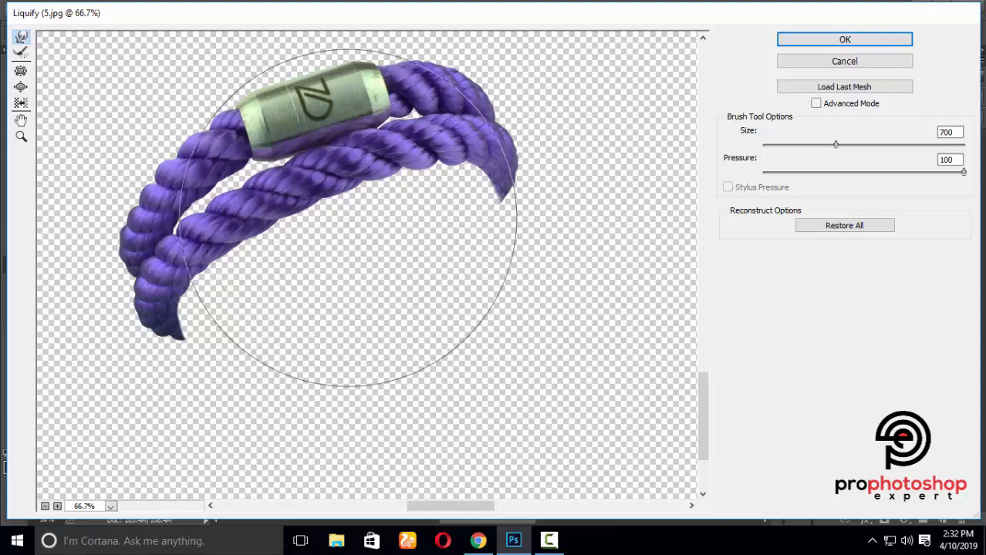
key("ctrl+minus")
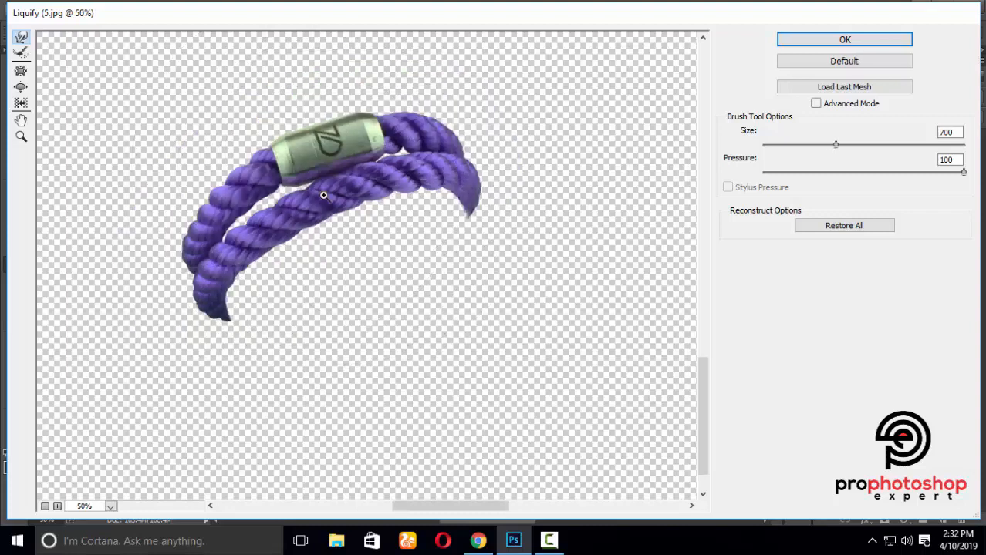
key("bracketright")
key("bracketright")
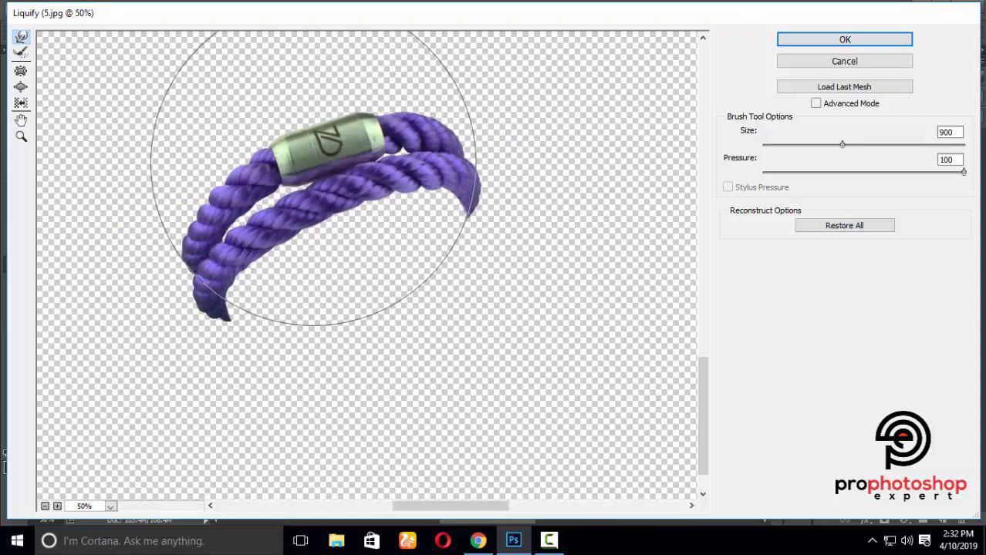
key("bracketleft")
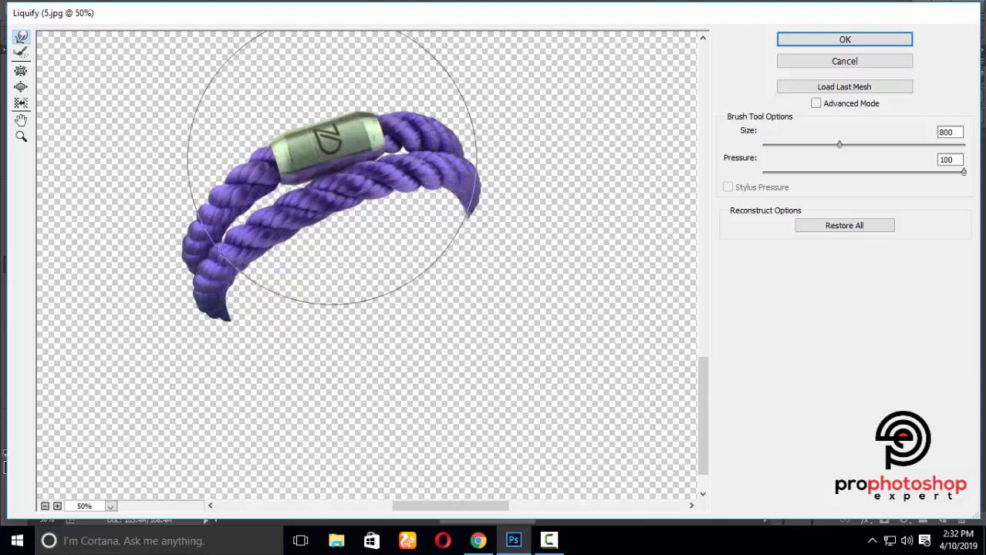
Refine the bracelet's lower-left end in Liquify with brush sizes between 175 and 500, and apply the filter.
key("bracketleft")
key("bracketleft")
key("bracketleft")
key("bracketleft")
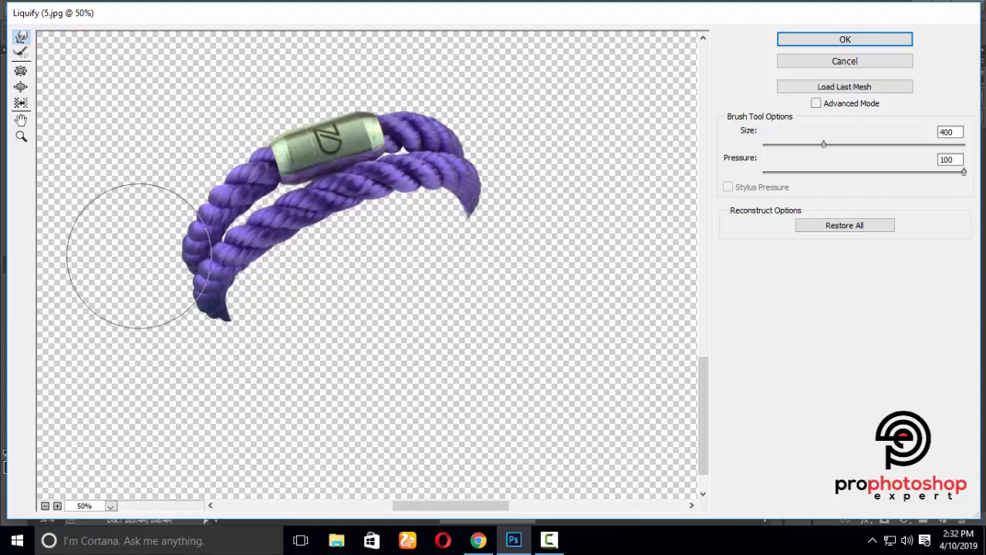
key("bracketleft")
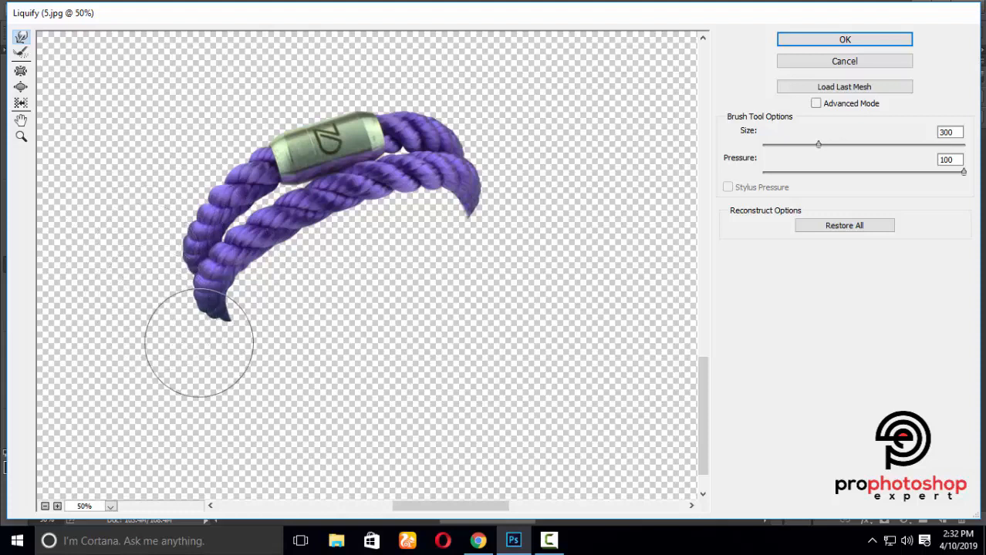
key("bracketleft")
key("bracketleft")
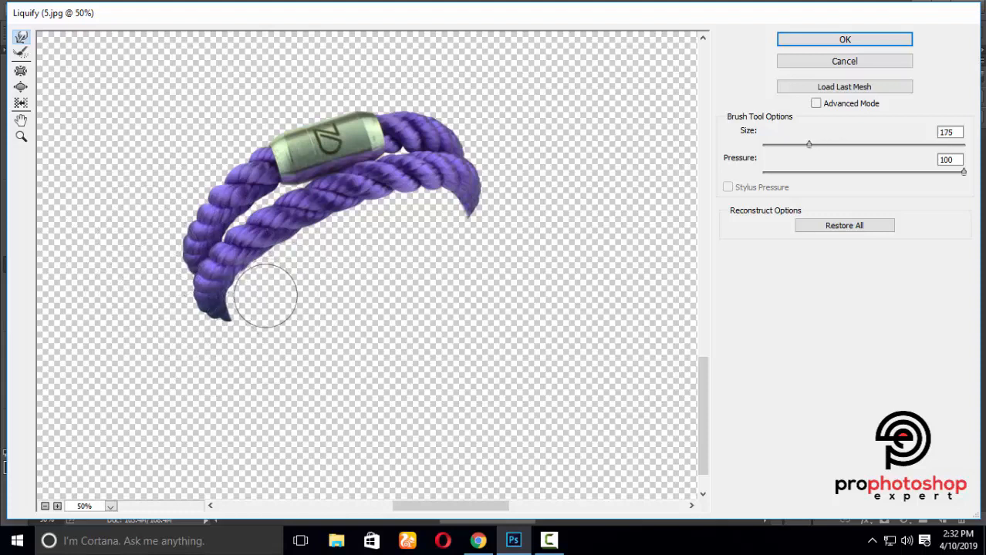
key("bracketright")
key("bracketright")
key("bracketright")
key("bracketright")
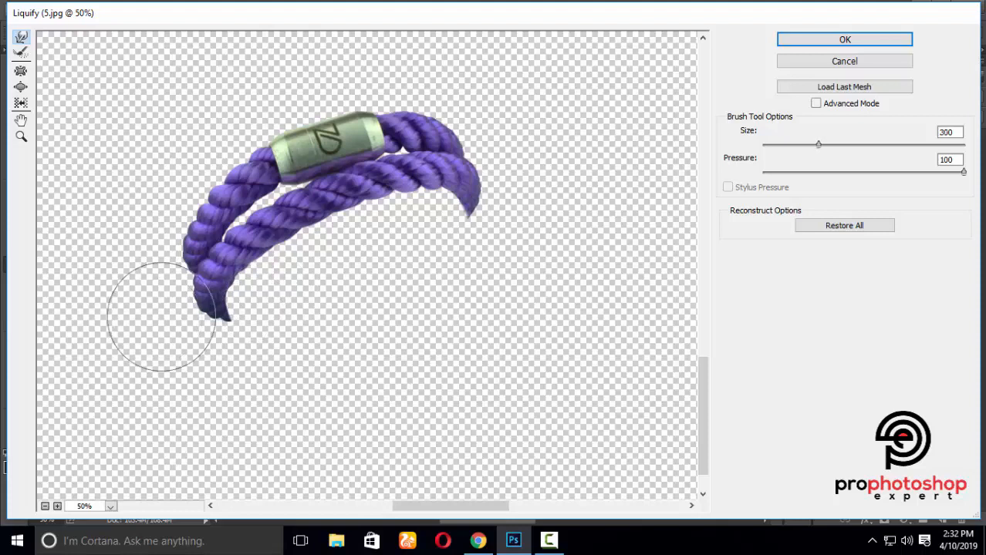
left_click(874, 43)
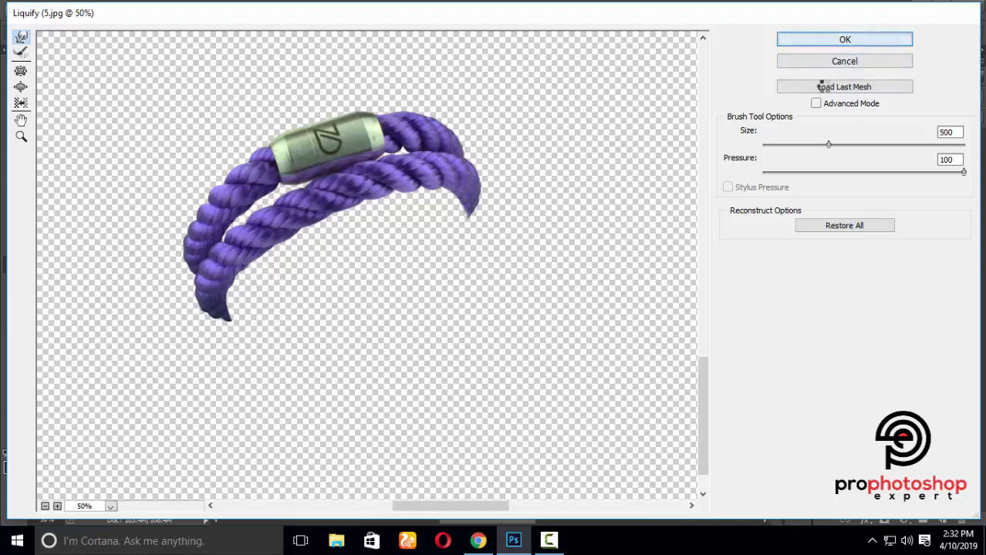
Convert Layer 1 to a Smart Object.
key("ctrl+minus")
key("ctrl+minus")
key("ctrl+minus")
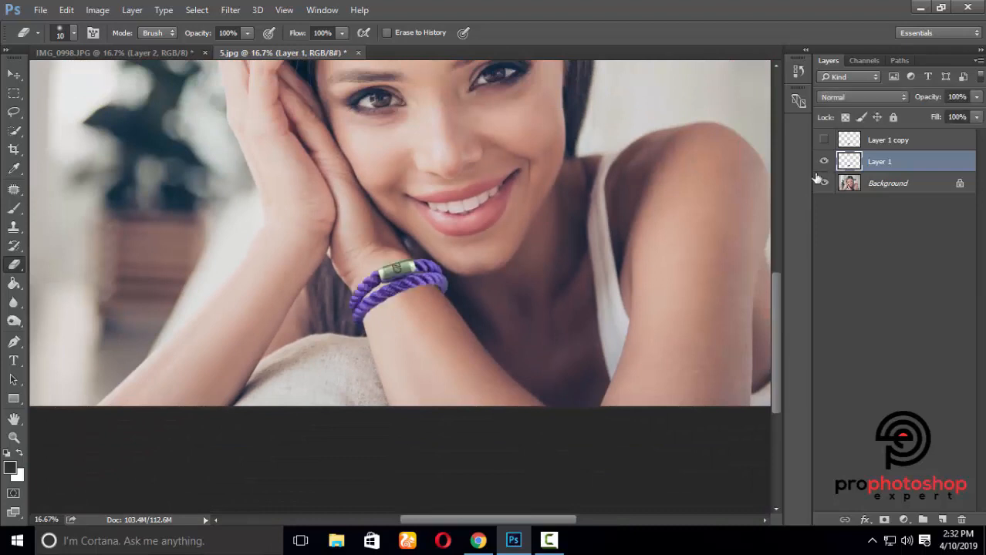
key("ctrl+plus")
key("ctrl+plus")
key("ctrl+plus")
right_click(876, 168)
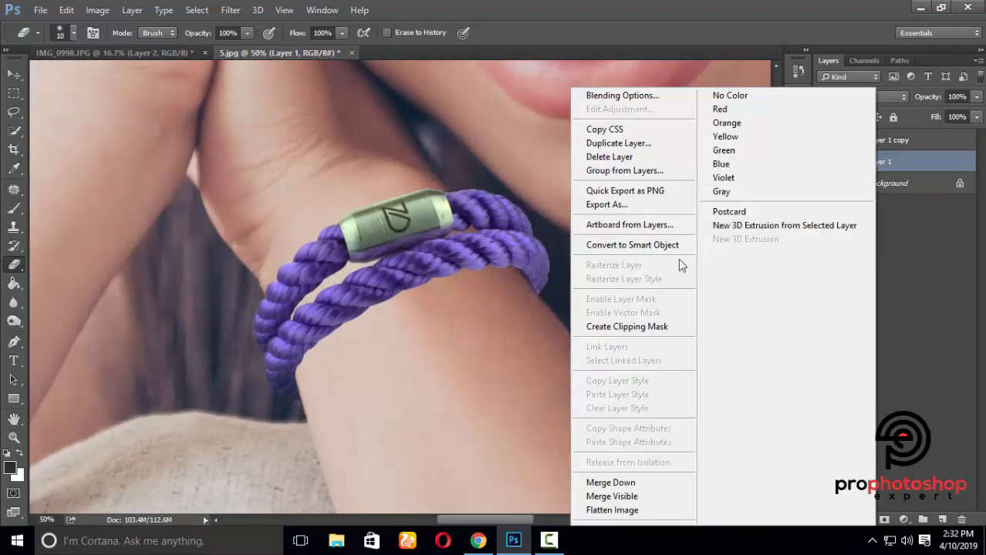
left_click(659, 245)
Warp the bracelet's right edge slightly inward toward the wrist and apply the transformation.
key("ctrl+t")
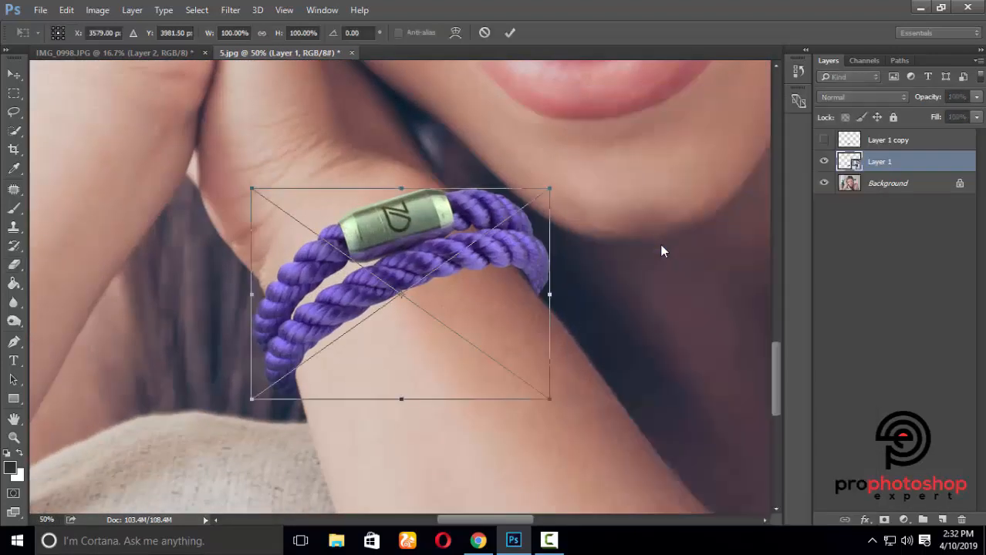
left_click_drag(486, 523, 500, 523)
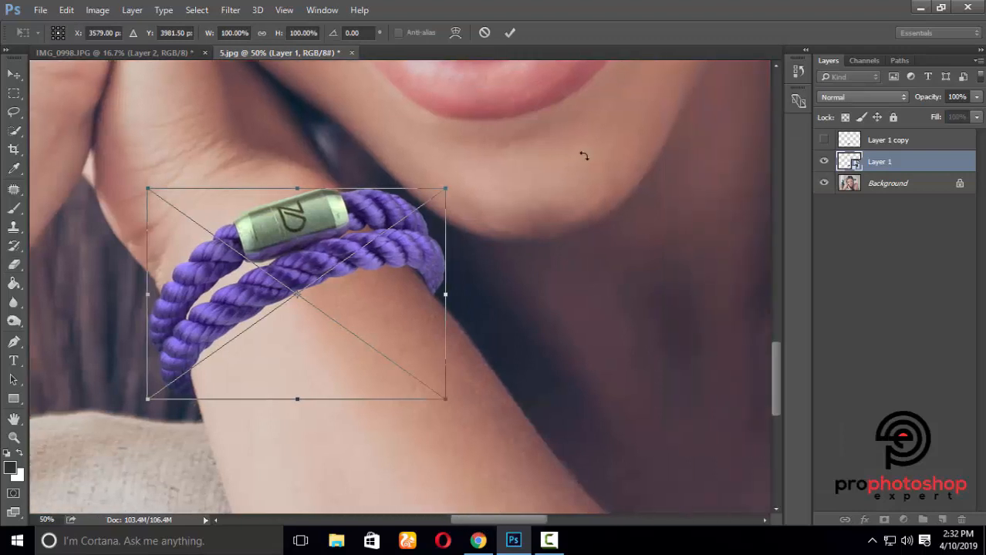
left_click(455, 32)
key("ctrl+plus")
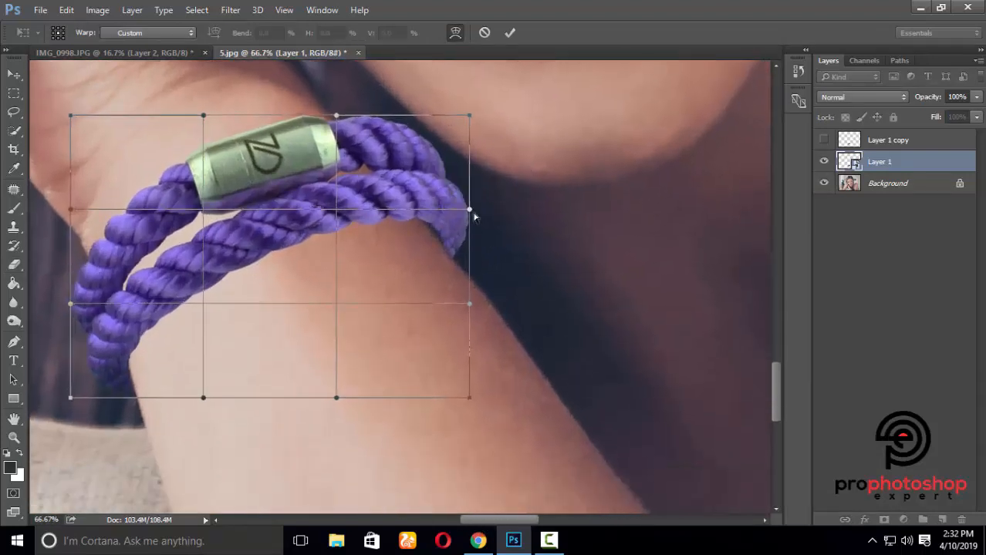
left_click_drag(469, 212, 463, 222)
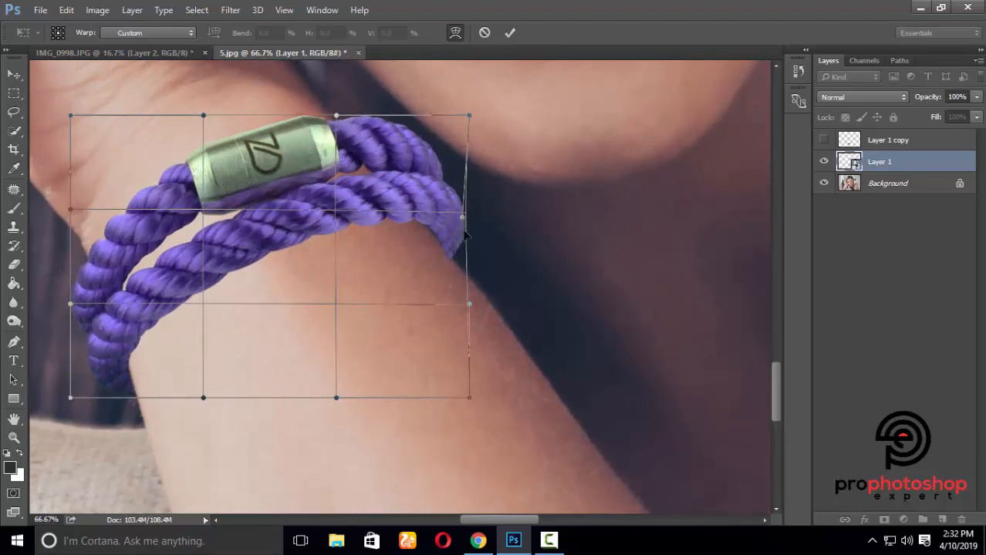
key("ctrl+plus")
key("Return")
Rasterize Layer 1 and clean the bracelet's right end along the arm edge with a size 15 Eraser.
key("e")
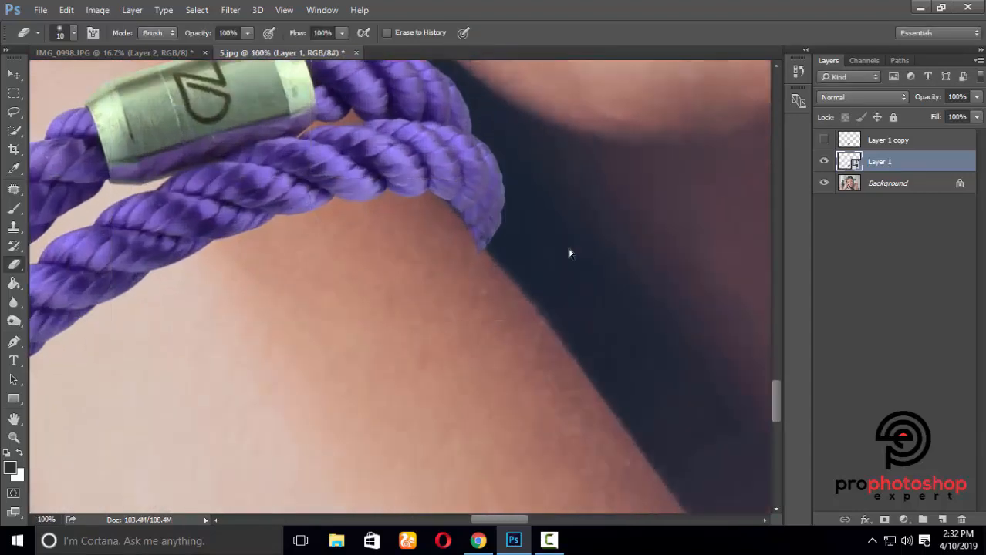
right_click(898, 160)
left_click(654, 318)
key("ctrl+plus")
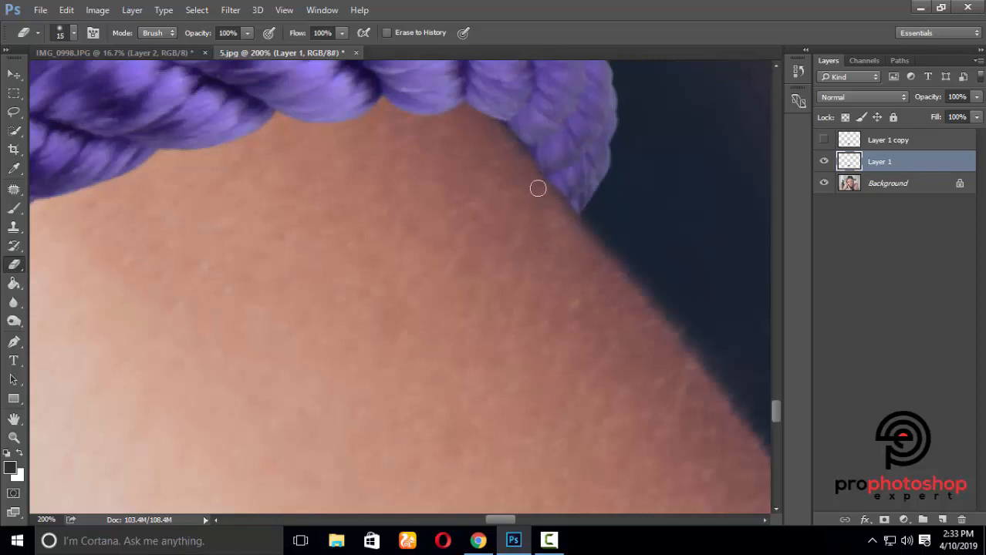
Erase the rough edges around the bracelet's lower-left tip with an Eraser of size 10 and 9.
key("ctrl+minus")
key("ctrl+minus")
key("ctrl+minus")
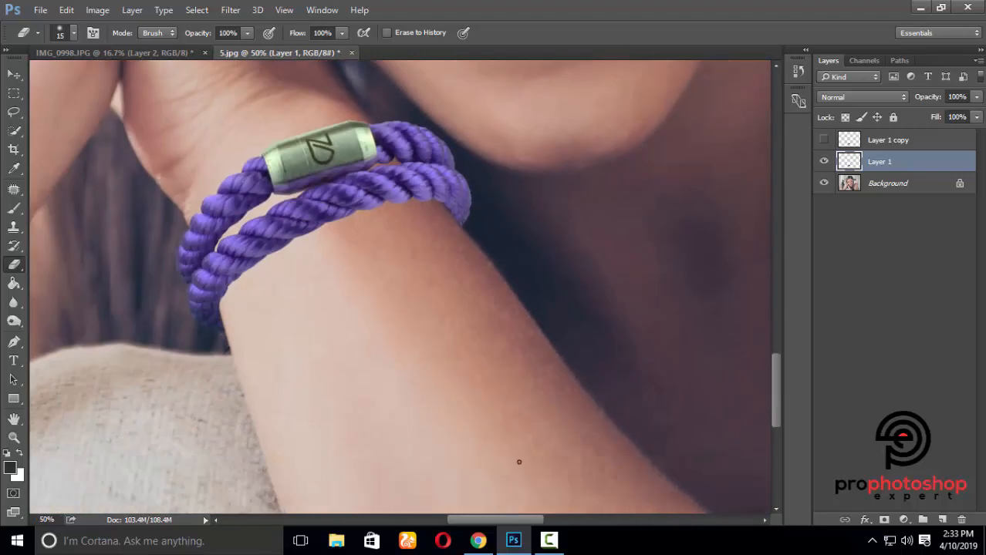
left_click_drag(500, 519, 474, 519)
key("ctrl+plus")
key("ctrl+plus")
key("ctrl+plus")
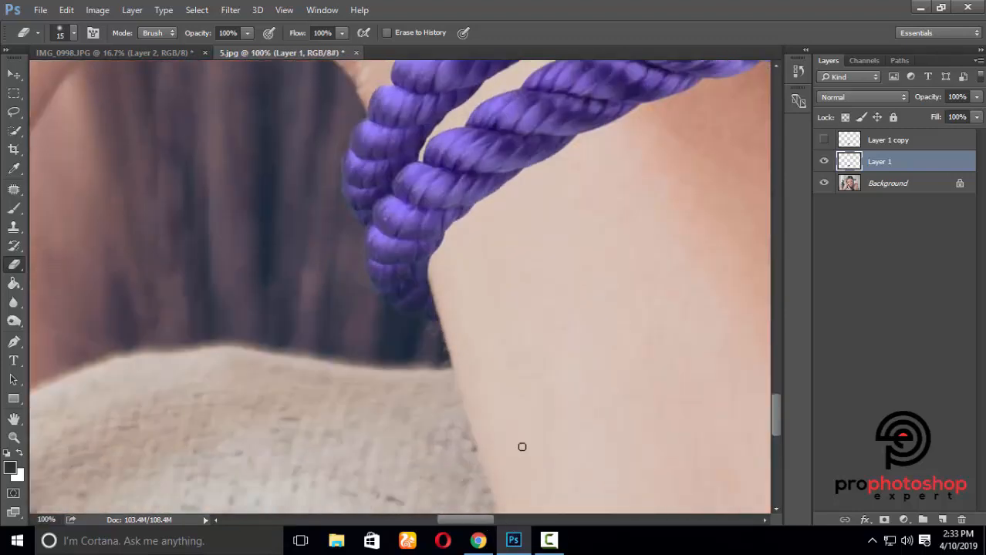
key("ctrl+plus")
key("bracketleft")
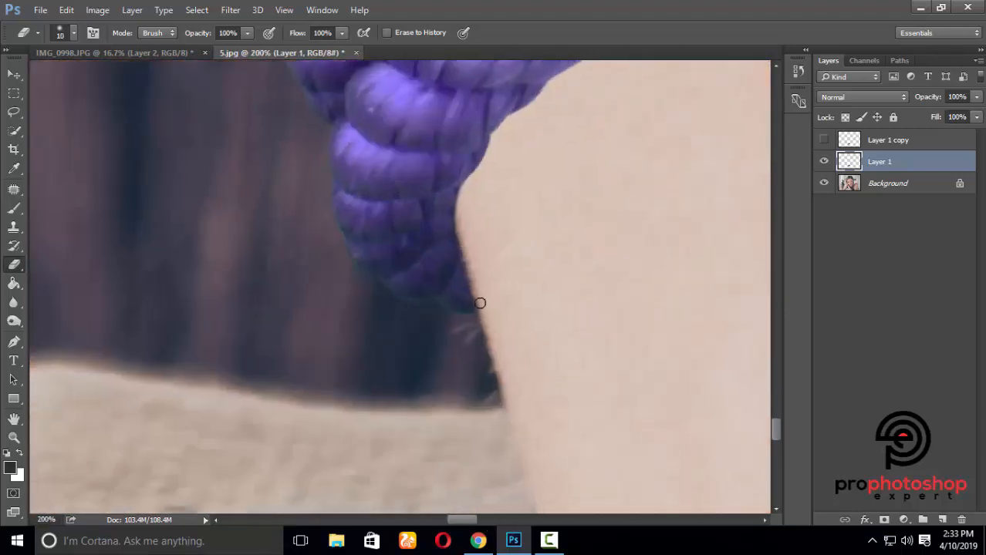
scroll(344, 314, "up", 1)
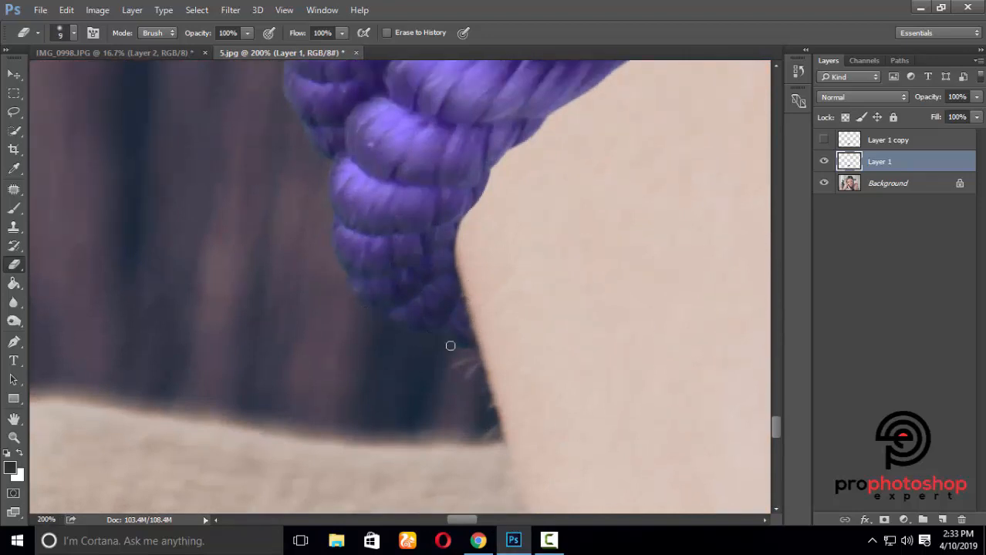
scroll(371, 349, "up", 1)
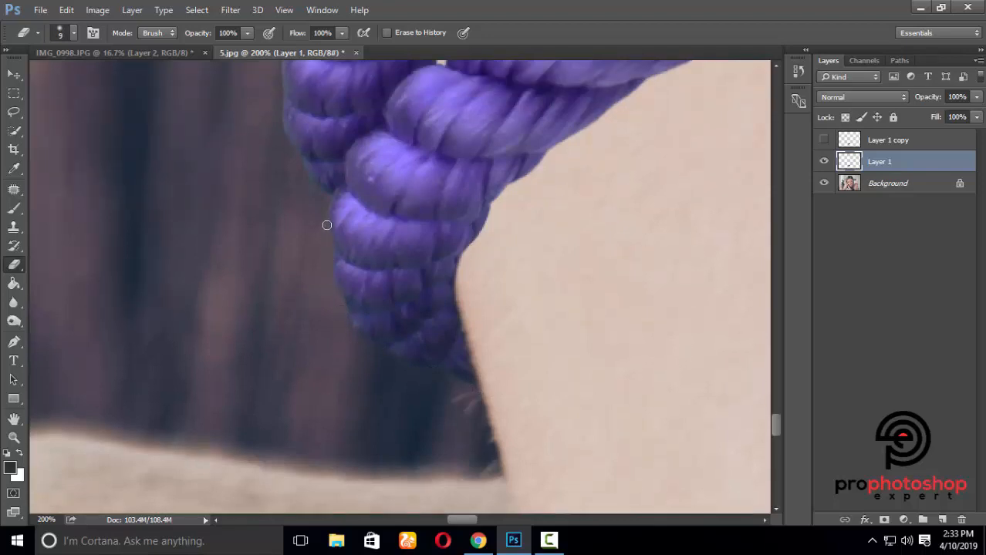
Clean the outer left edge of the rope up to the metal clasp with an Eraser of size 10 to 15.
scroll(326, 225, "up", 3)
key("bracketright")
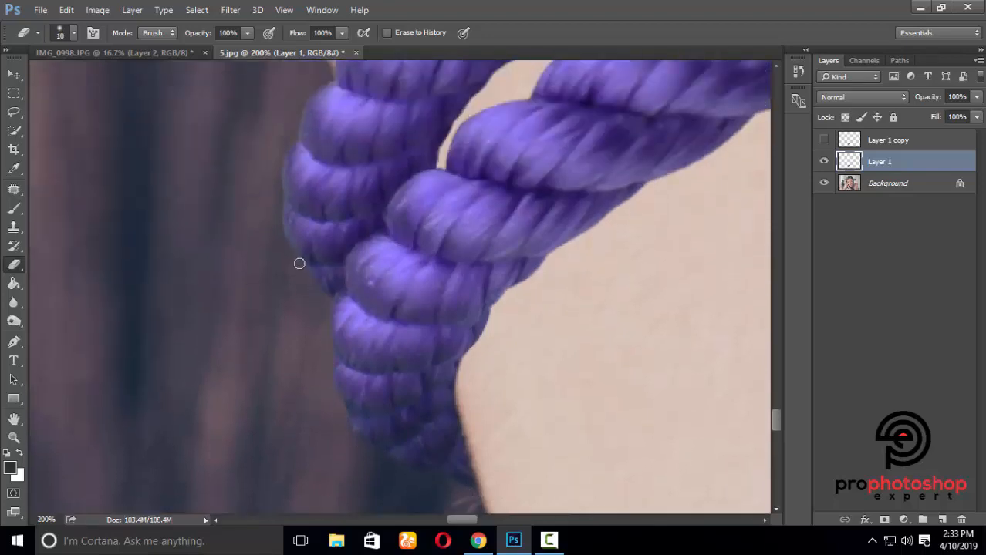
scroll(279, 227, "up", 2)
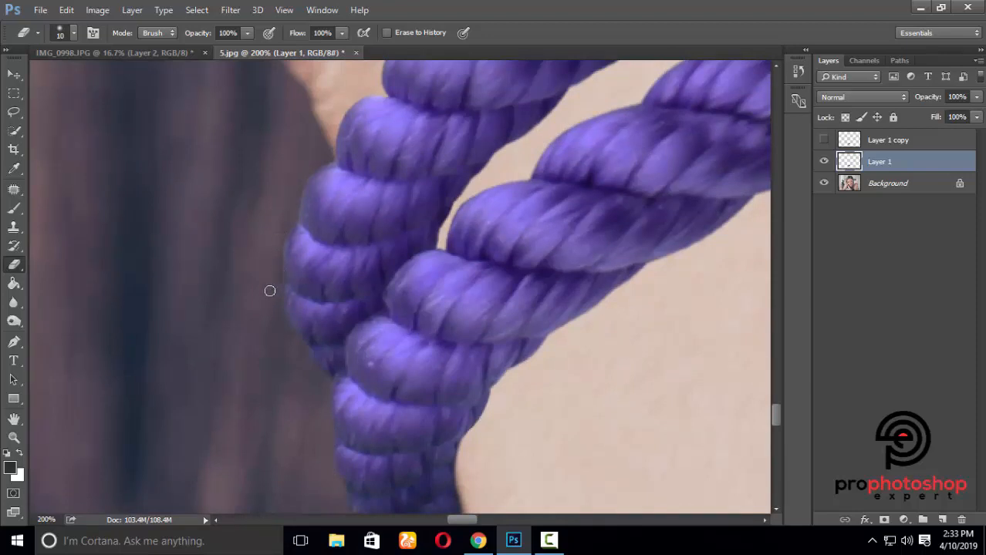
scroll(282, 289, "up", 3)
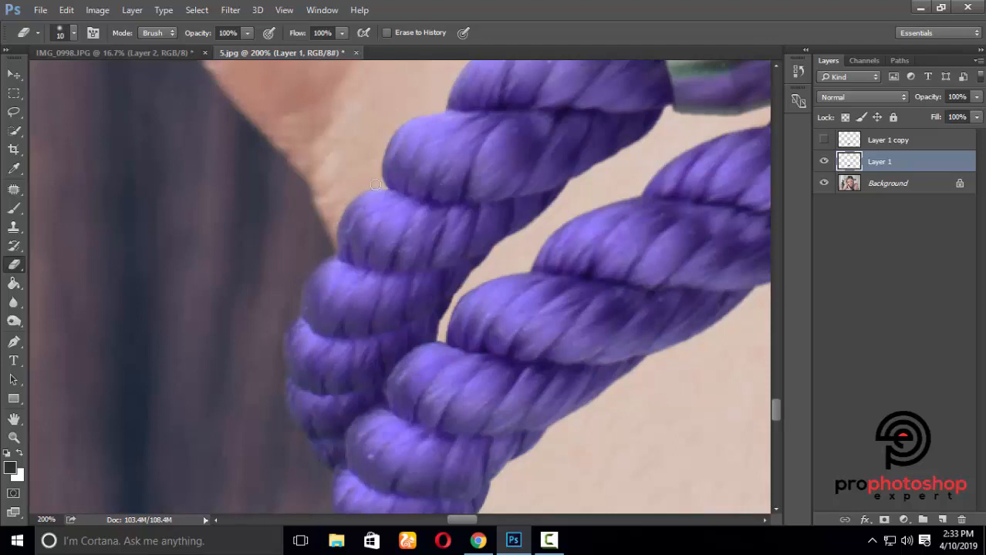
scroll(375, 186, "up", 1)
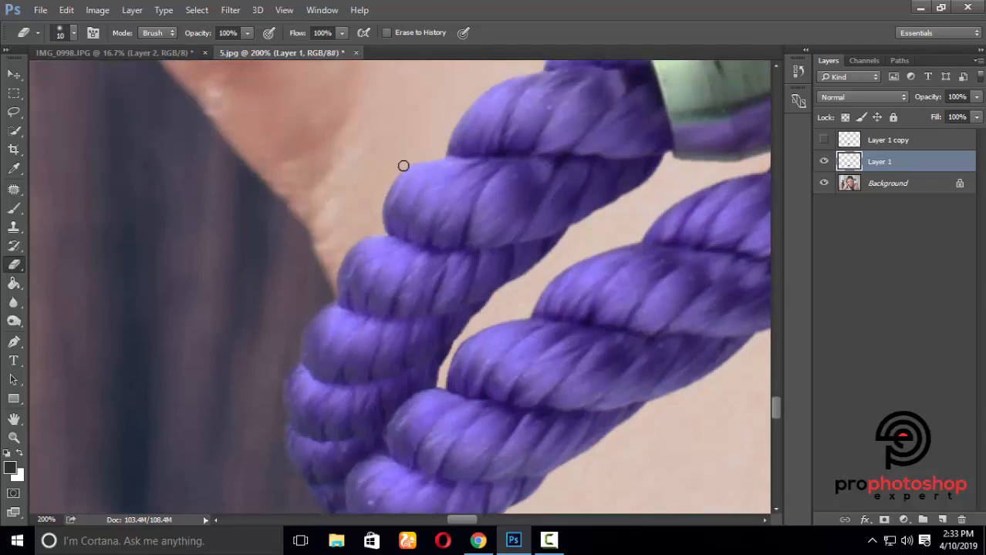
scroll(434, 152, "up", 3)
key("bracketright")
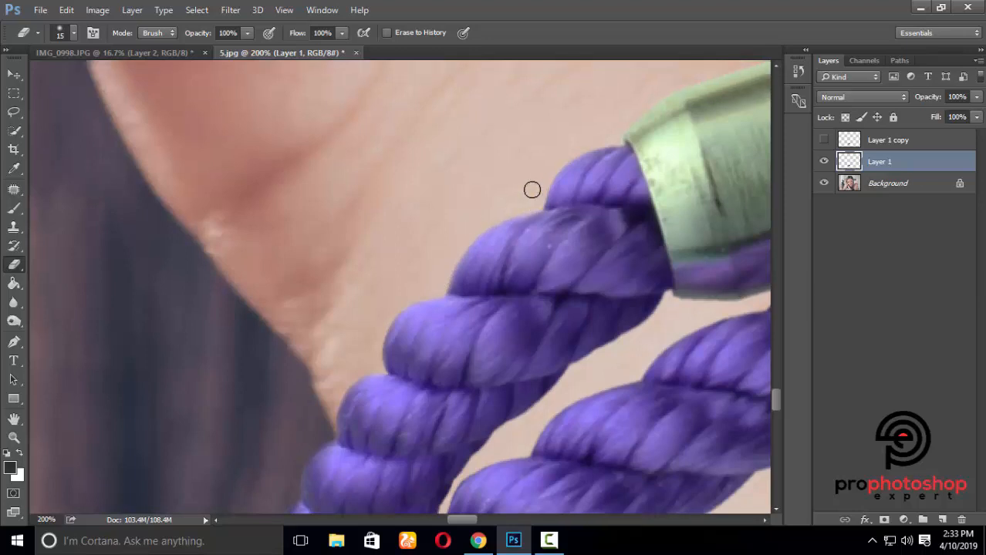
scroll(532, 190, "up", 1)
Erase the fringe along the upper edge of the clasp's right end and the adjoining rope with an Eraser of size 9 to 10.
key("ctrl+minus")
key("ctrl+minus")
key("ctrl+minus")
key("ctrl+minus")
key("ctrl+minus")
key("ctrl+minus")
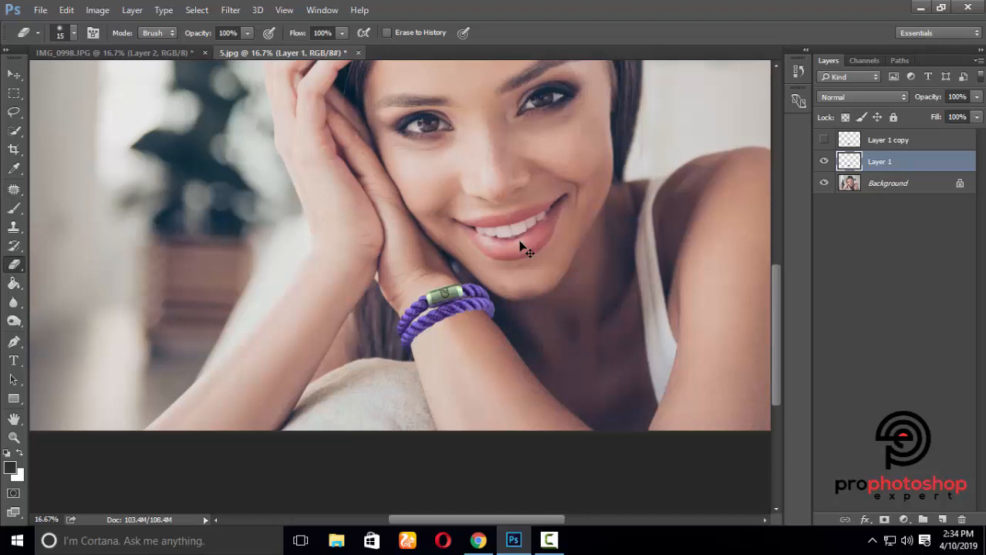
key("ctrl+plus")
key("ctrl+plus")
key("ctrl+plus")
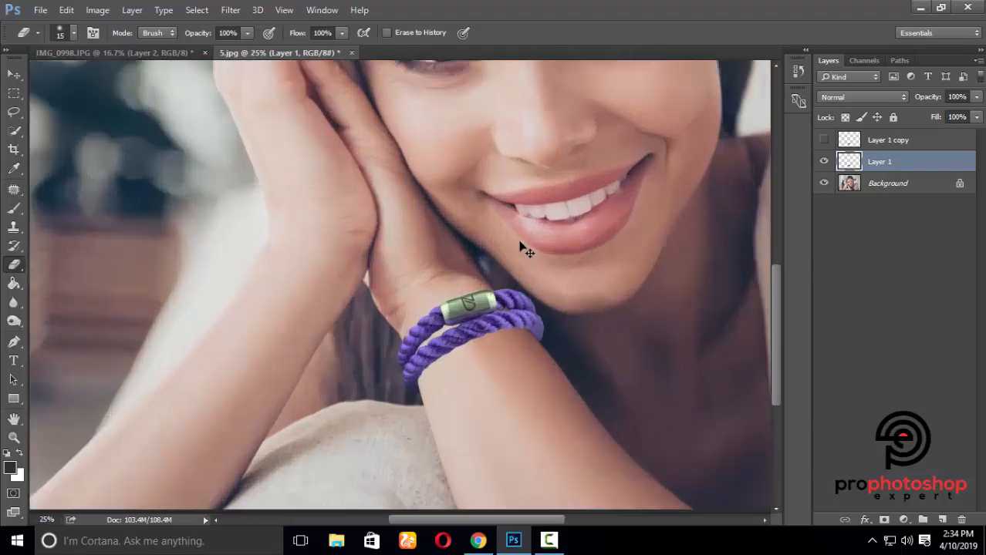
left_click_drag(505, 520, 507, 520)
key("ctrl+plus")
key("ctrl+plus")
key("ctrl+plus")
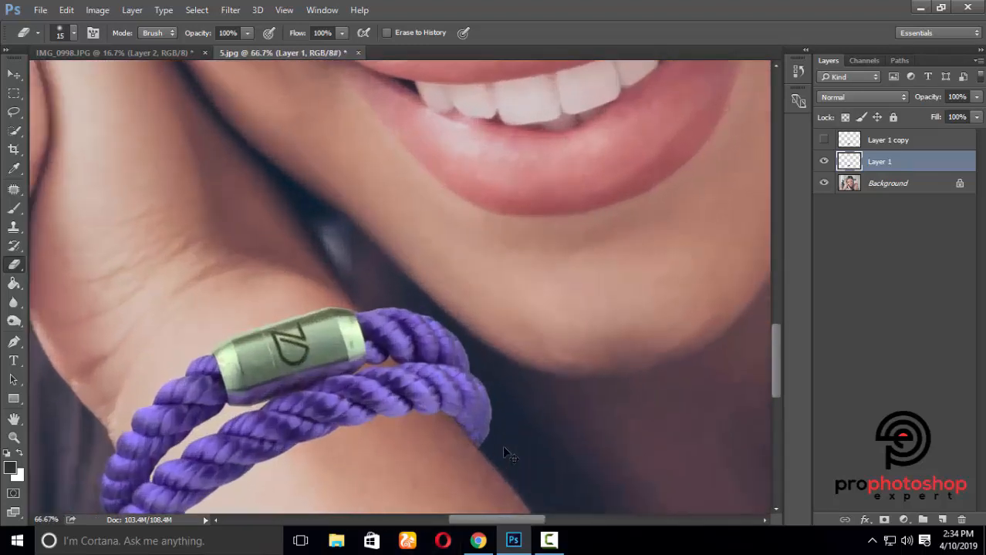
key("bracketleft")
key("bracketleft")
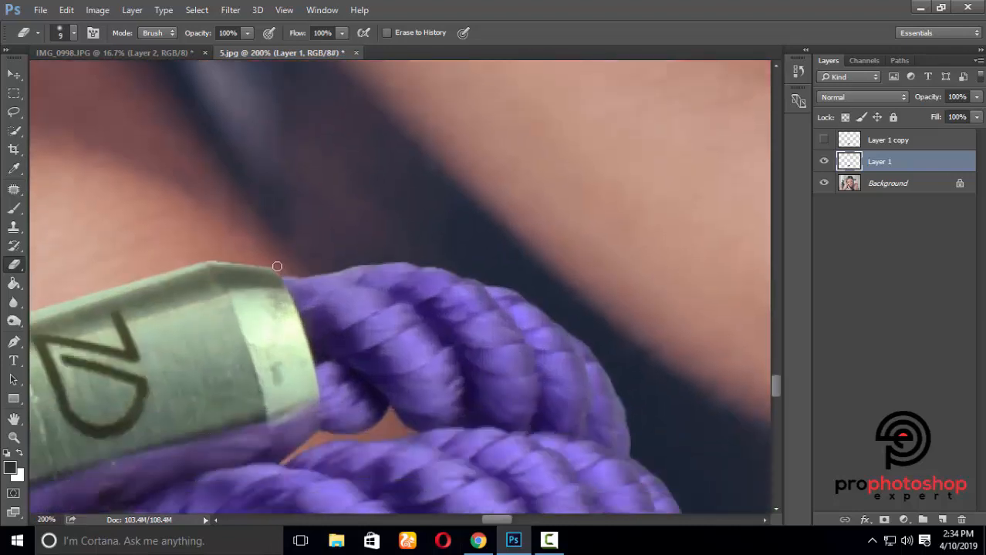
left_click_drag(212, 255, 349, 264)
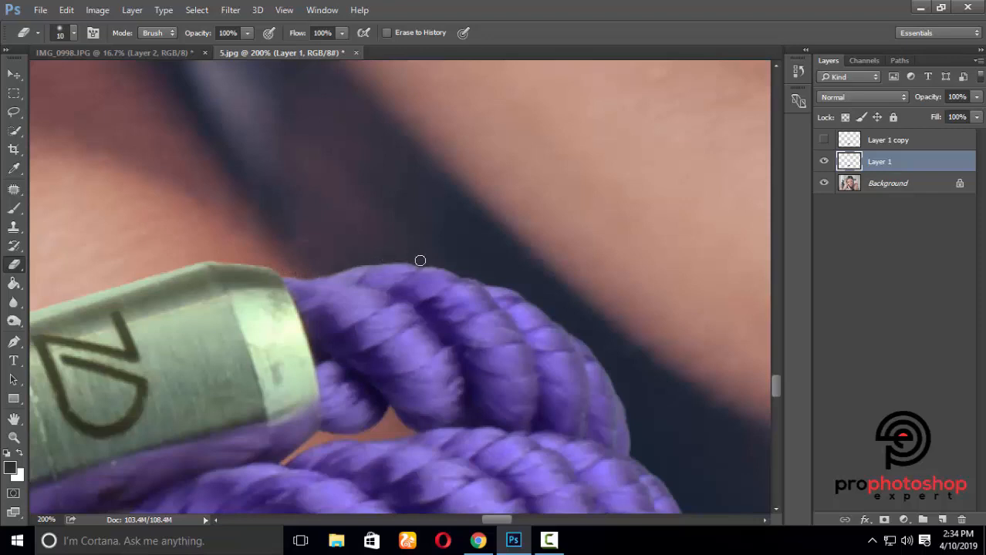
scroll(463, 269, "down", 1)
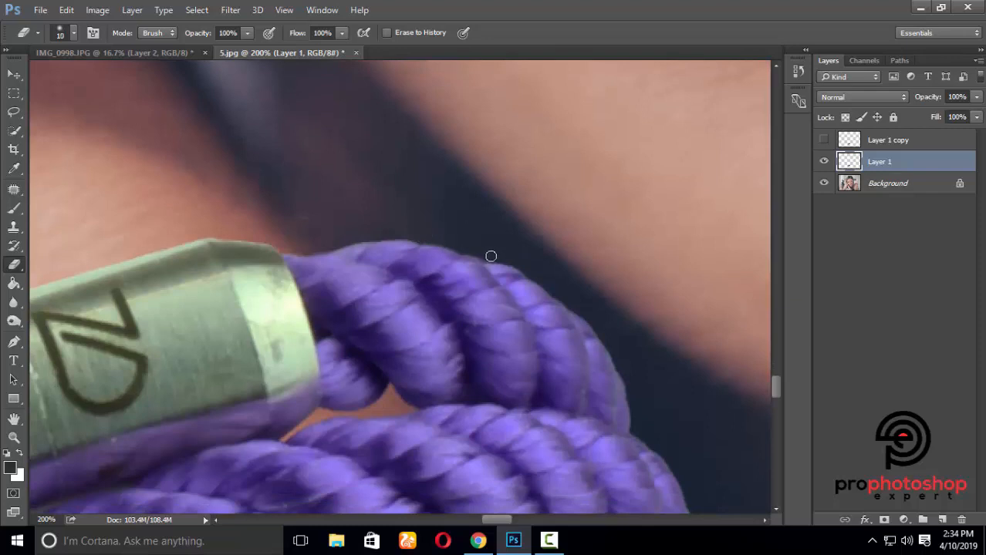
scroll(522, 266, "down", 4)
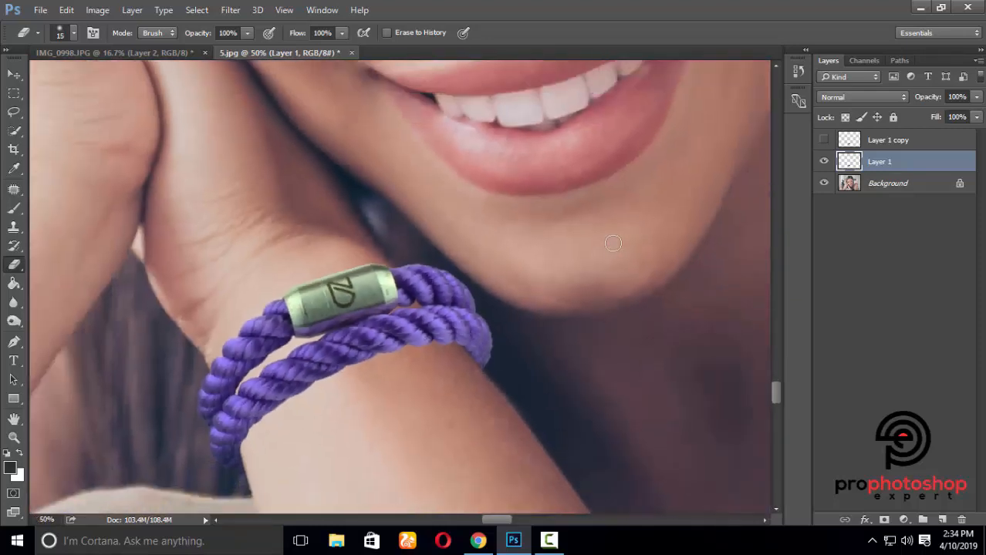
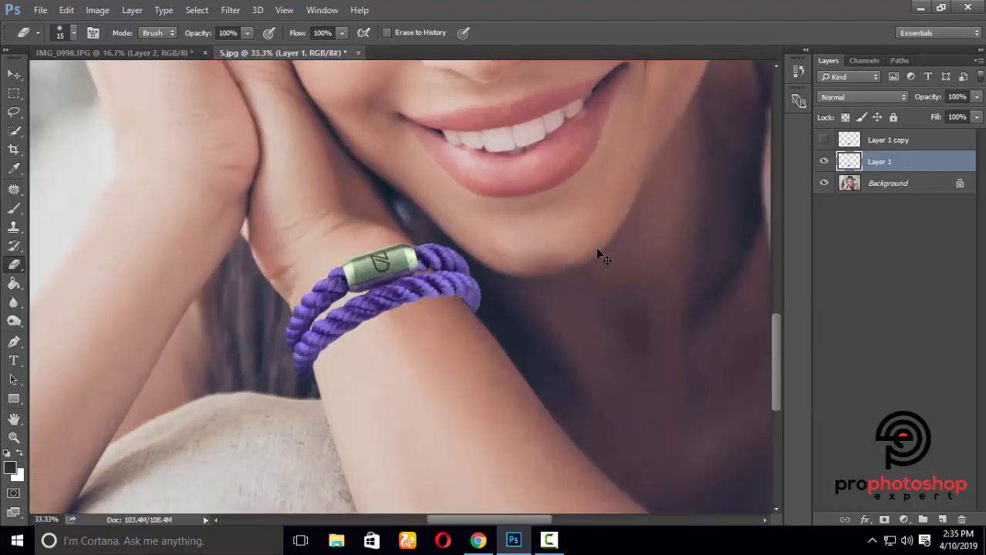
Duplicate Layer 1 and hide the copy as a backup, with the bracelet's outline loaded as a selection for Layer 1.
key("ctrl+j")
scroll(572, 208, "down", 2)
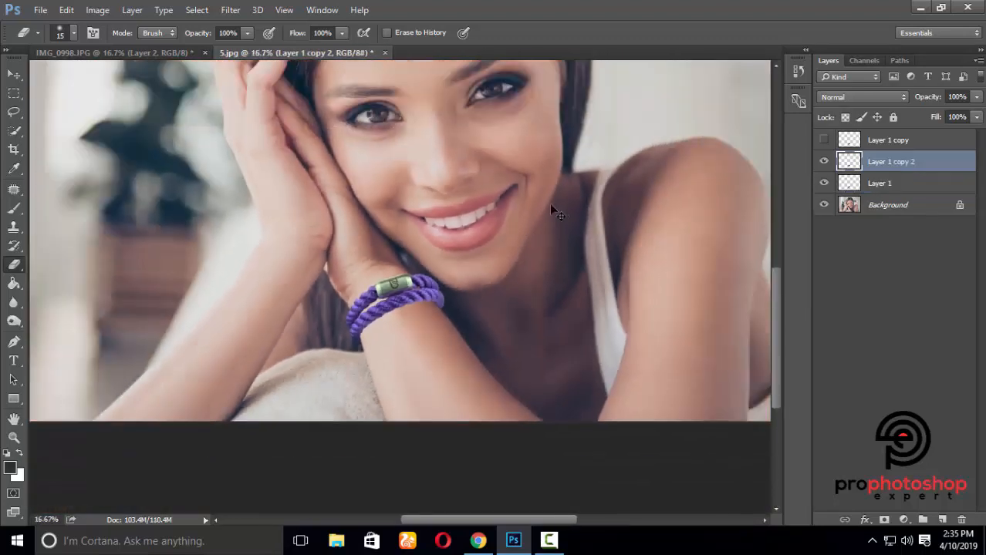
scroll(549, 204, "up", 1)
left_click(848, 163, "ctrl")
left_click(824, 161)
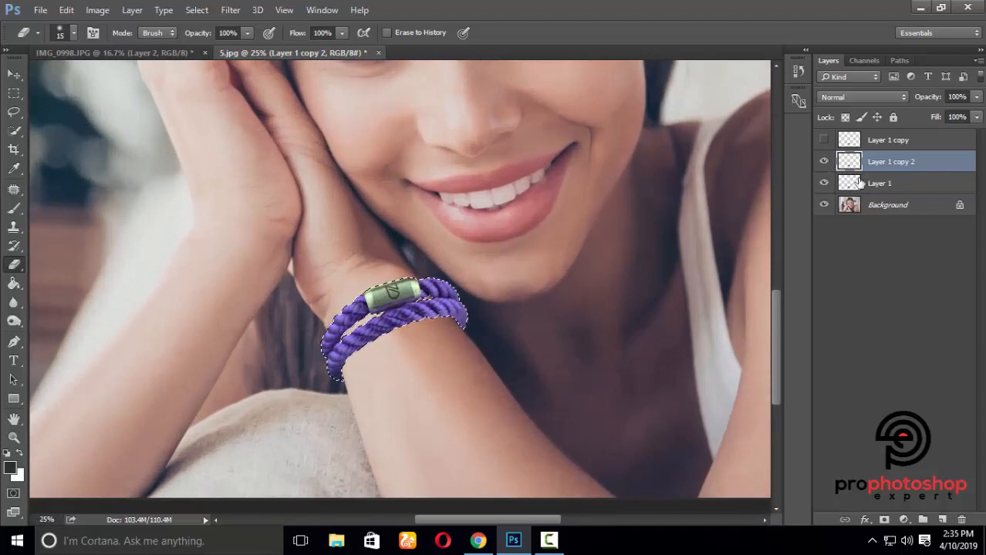
left_click(889, 186)
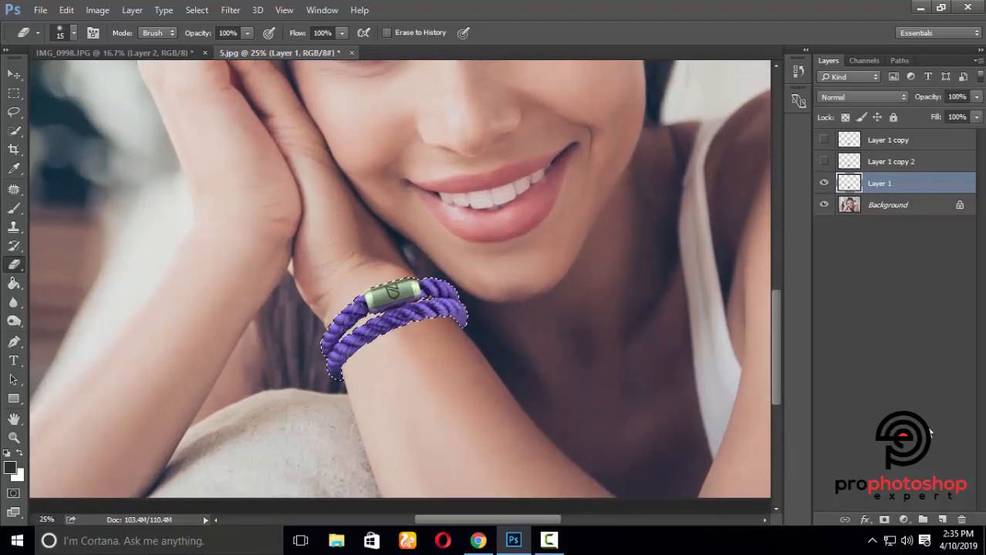
Paint dark shading over the bracelet's ends on a new layer with a Brush of size 700 and 600 at 54% opacity.
left_click(941, 520)
left_click(17, 209)
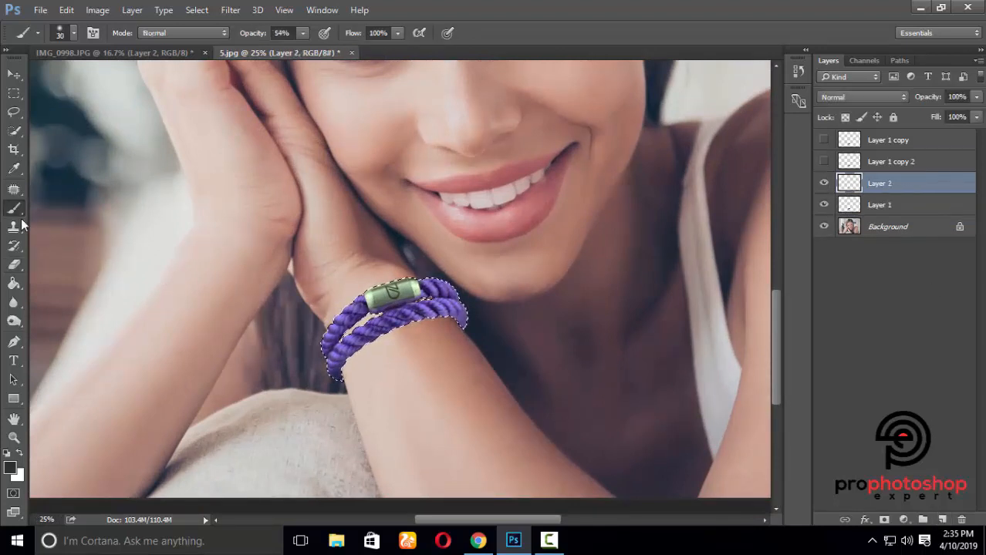
scroll(532, 320, "down", 2)
key("bracketright")
key("bracketright")
key("bracketright")
key("bracketright")
key("bracketright")
key("bracketright")
key("bracketright")
key("bracketright")
key("bracketright")
key("bracketright")
key("bracketright")
key("bracketright")
key("bracketright")
key("bracketright")
key("bracketright")
key("bracketright")
key("bracketright")
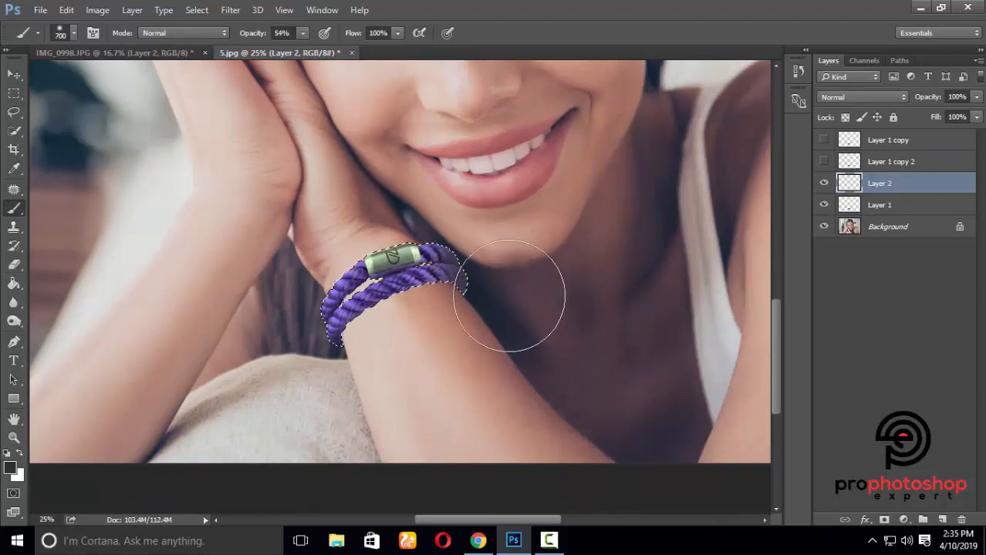
key("bracketleft")
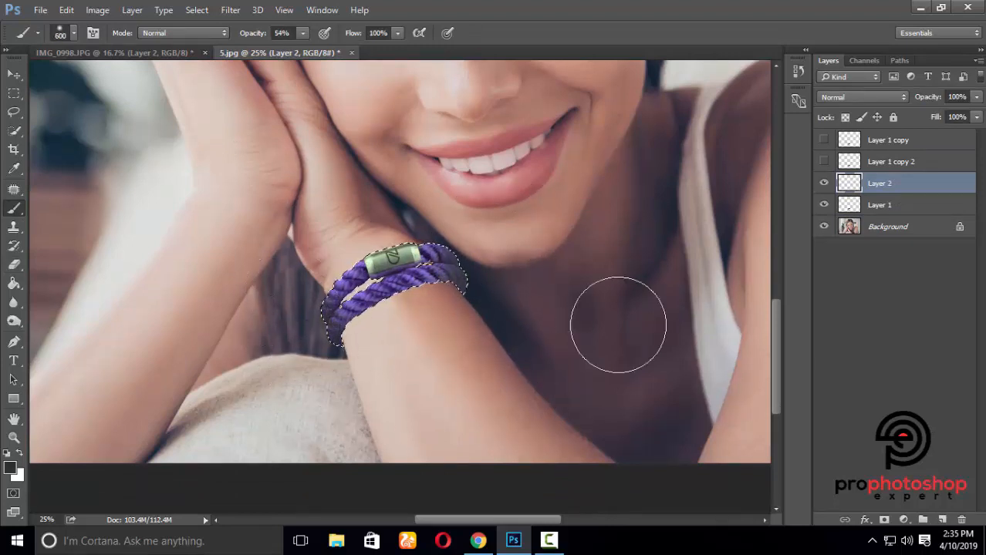
Lower the shading layer's opacity, drop the selection and merge the shading down into Layer 1.
left_click(976, 116)
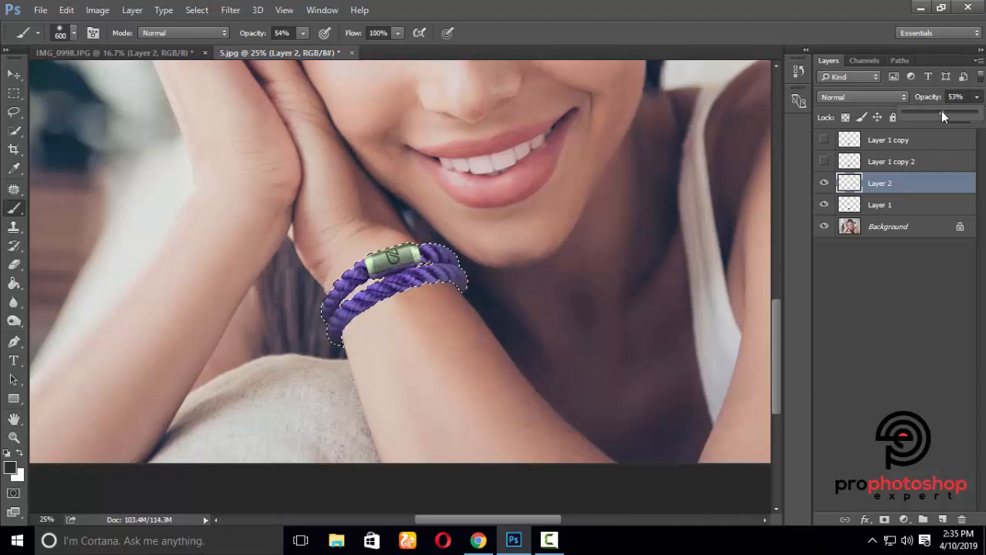
left_click(14, 94)
left_click(165, 185)
key("ctrl+e")
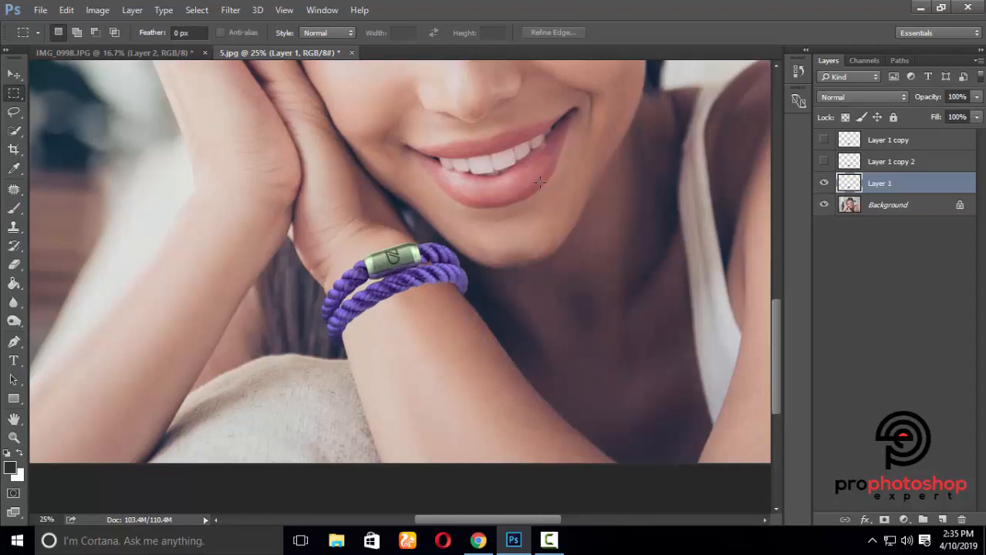
Duplicate Layer 1 and darken the copy with Curves, using a midpoint of input 130 and output 91.
key("ctrl+j")
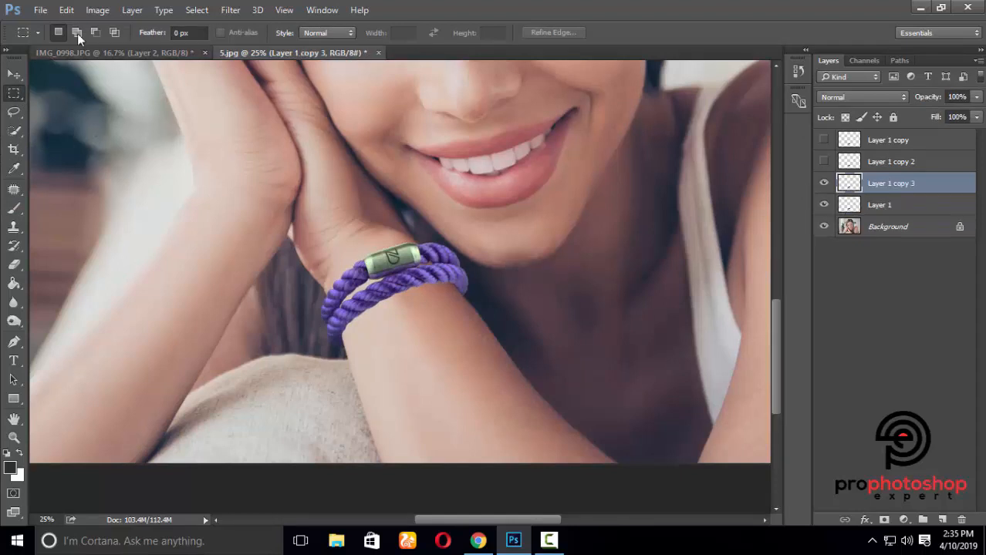
left_click(98, 10)
mouse_move(136, 44)
left_click(297, 75)
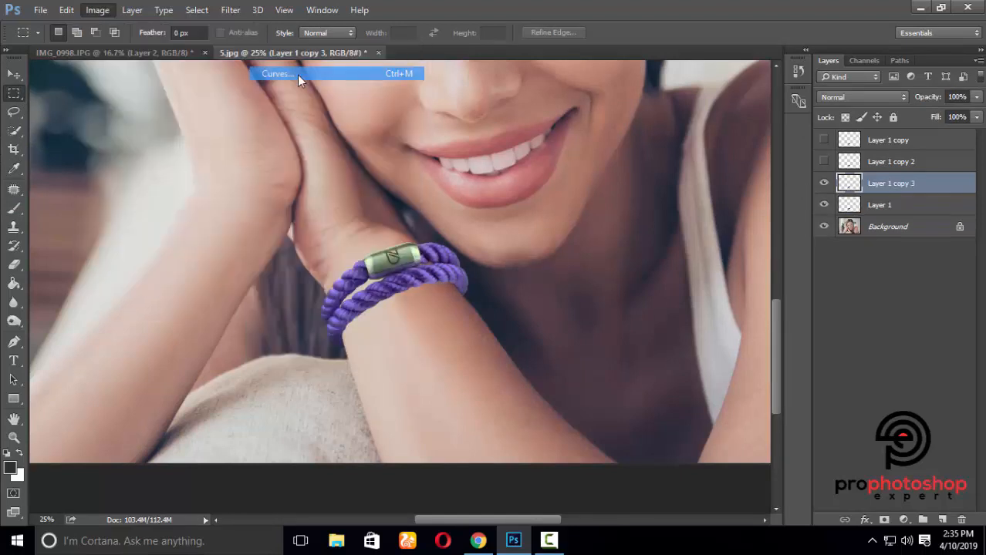
left_click_drag(725, 52, 867, 37)
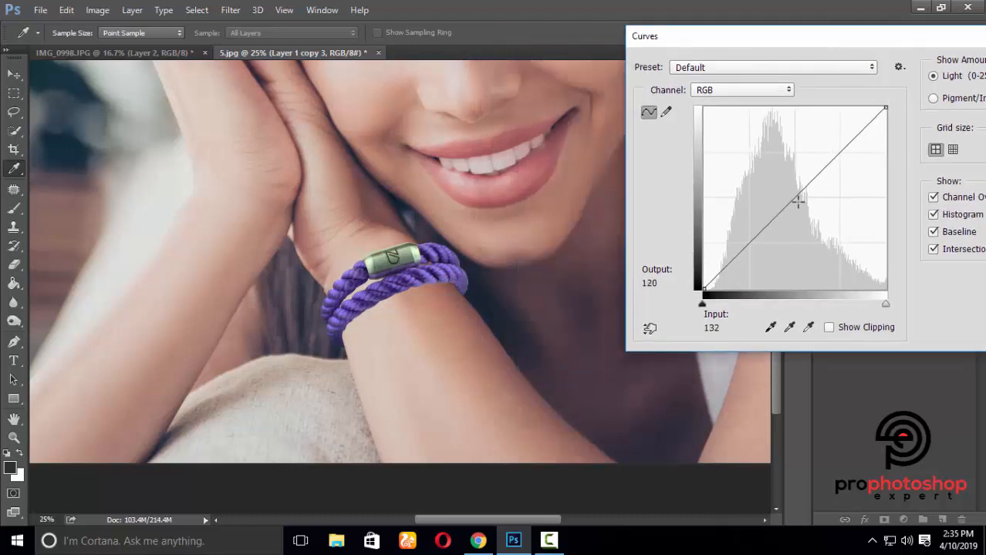
left_click_drag(798, 199, 797, 224)
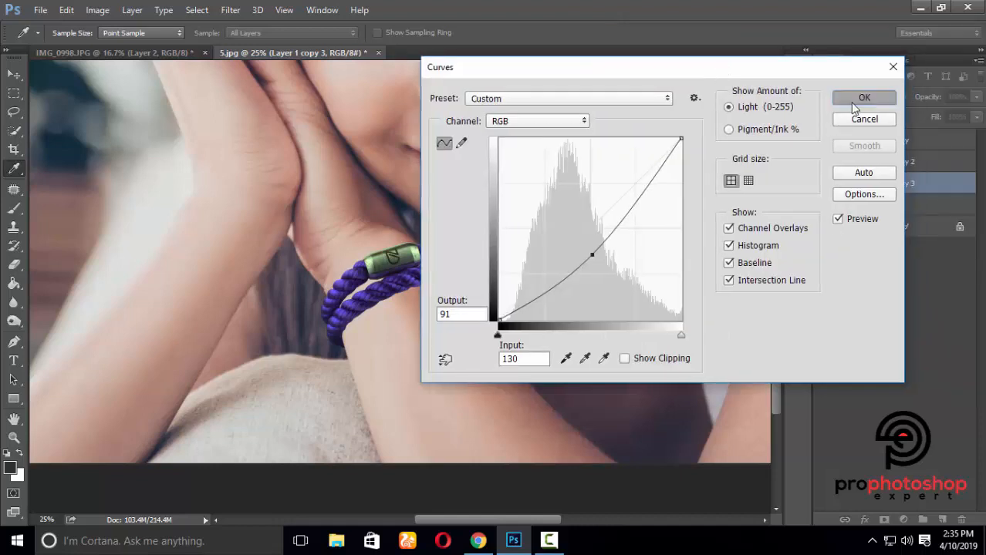
left_click(862, 98)
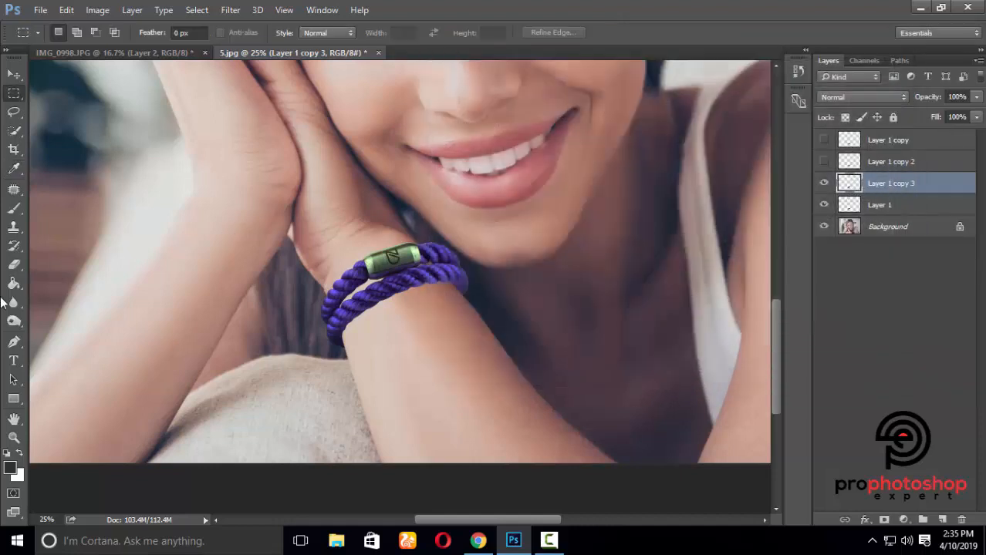
Erase the middle of the darkened copy around the clasp with an Eraser of size 800, keeping the dark ends.
left_click(14, 265)
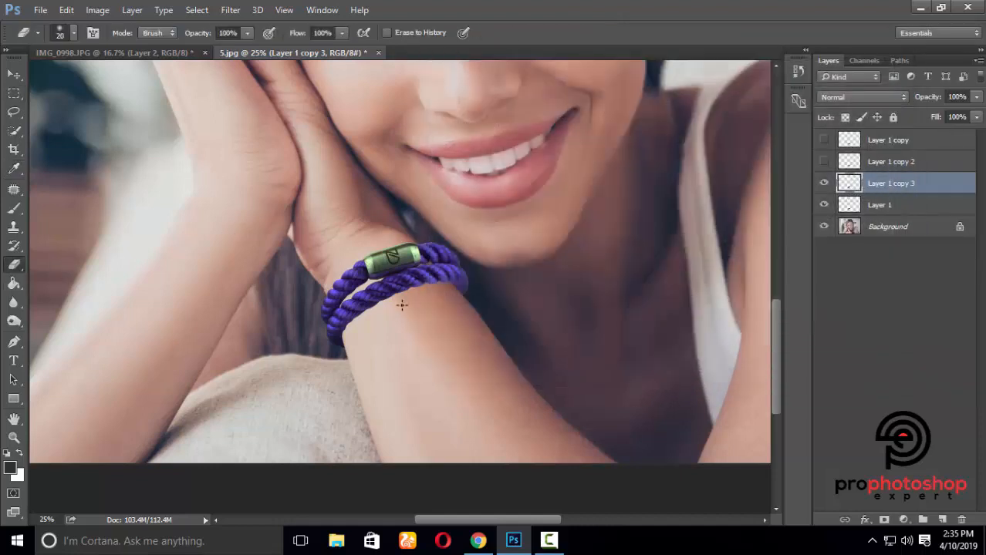
key("bracketright")
key("bracketright")
key("bracketright")
key("bracketright")
key("bracketright")
key("bracketright")
key("bracketright")
key("bracketright")
key("bracketright")
key("bracketright")
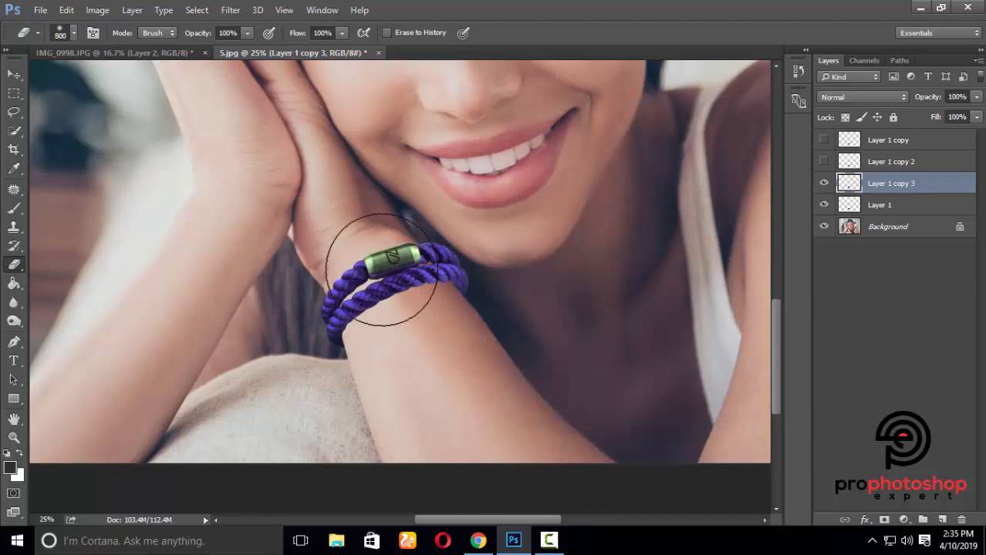
Compare the bracelet with and without the darkened copy, both close up and in the full portrait.
left_click(823, 183)
left_click(823, 182)
left_click(823, 182)
left_click(823, 183)
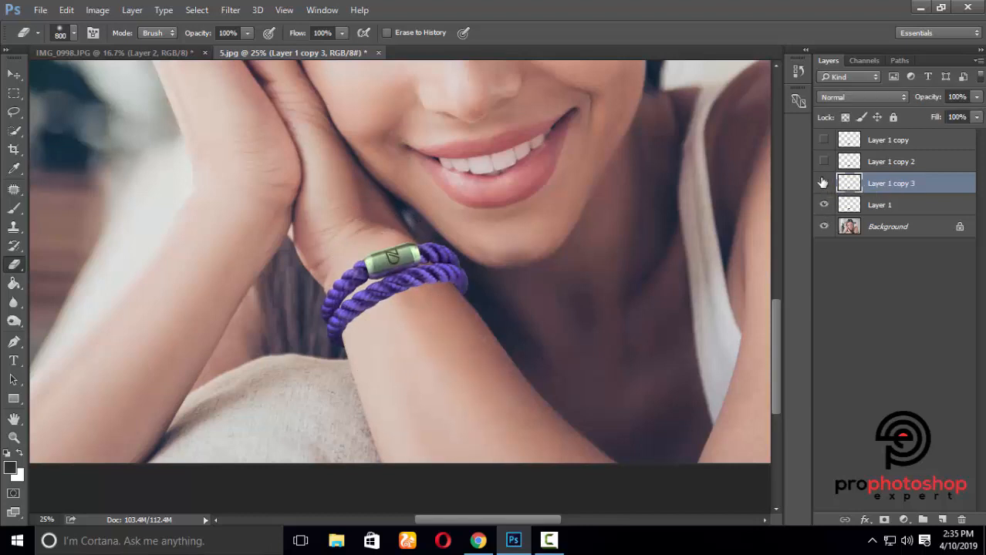
left_click(823, 183)
left_click(823, 182)
key("ctrl+minus")
key("ctrl+minus")
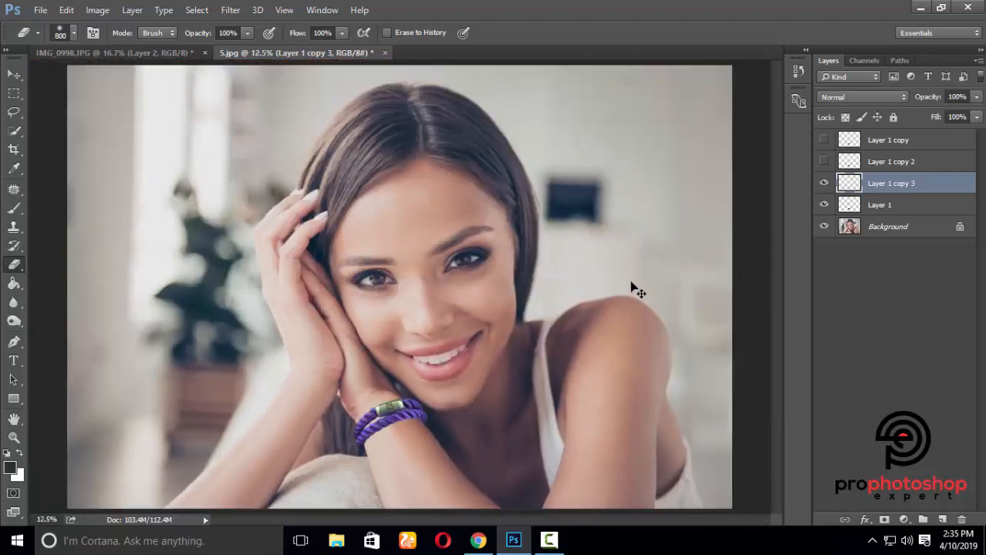
key("ctrl+plus")
key("ctrl+plus")
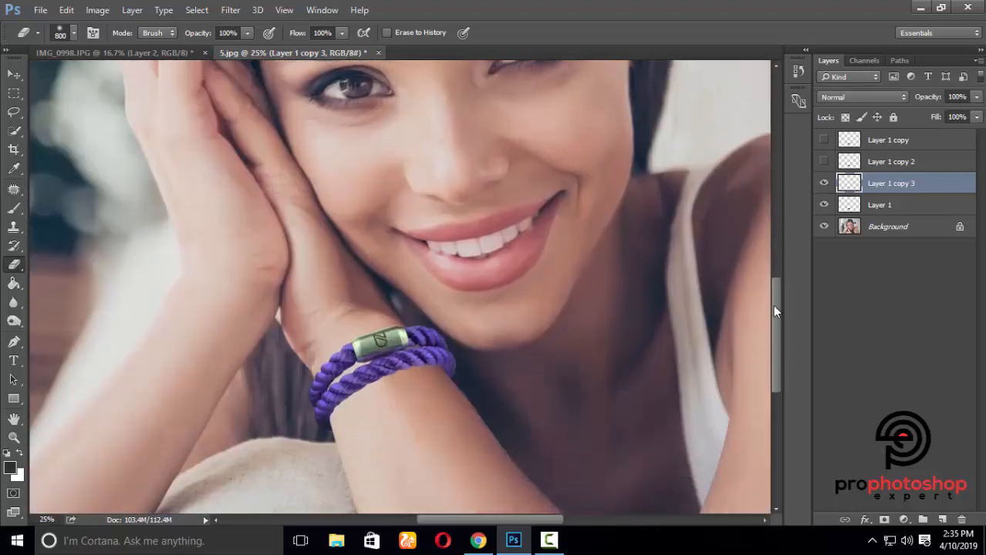
scroll(775, 311, "down", 1)
left_click(824, 185)
left_click(824, 185)
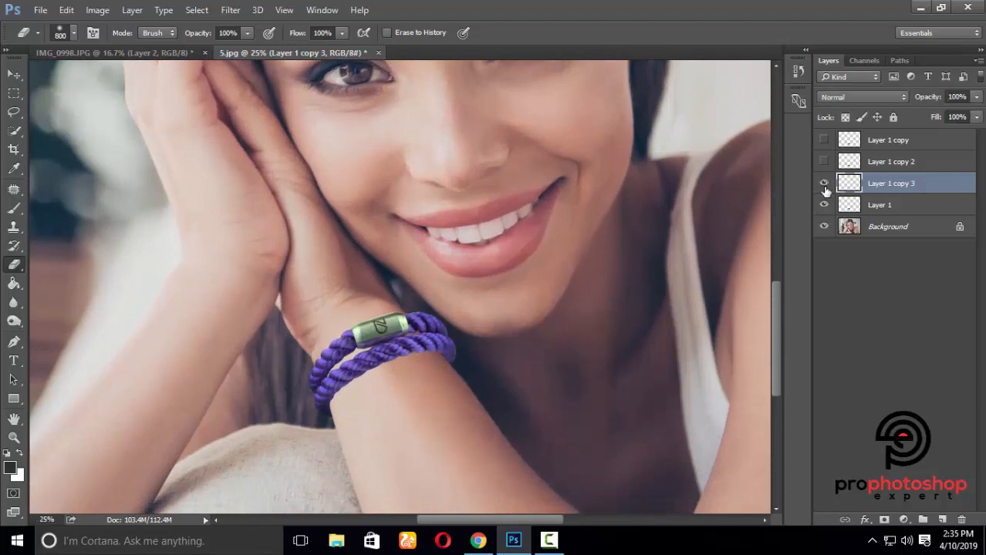
left_click(824, 185)
left_click(824, 185)
left_click(823, 185)
left_click(824, 185)
left_click(823, 185)
left_click(823, 185)
scroll(688, 231, "down", 5)
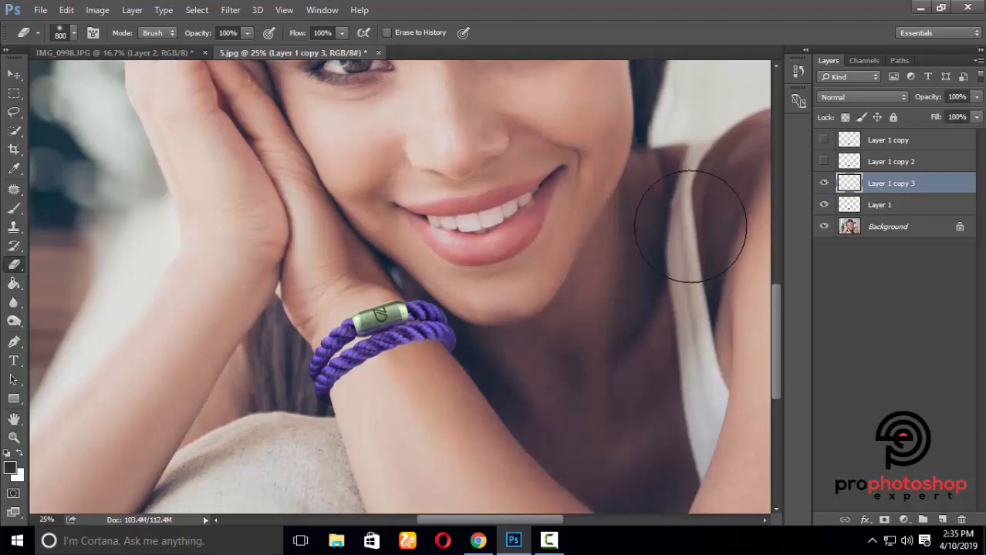
scroll(684, 226, "down", 1)
scroll(671, 242, "up", 4)
scroll(620, 280, "up", 3)
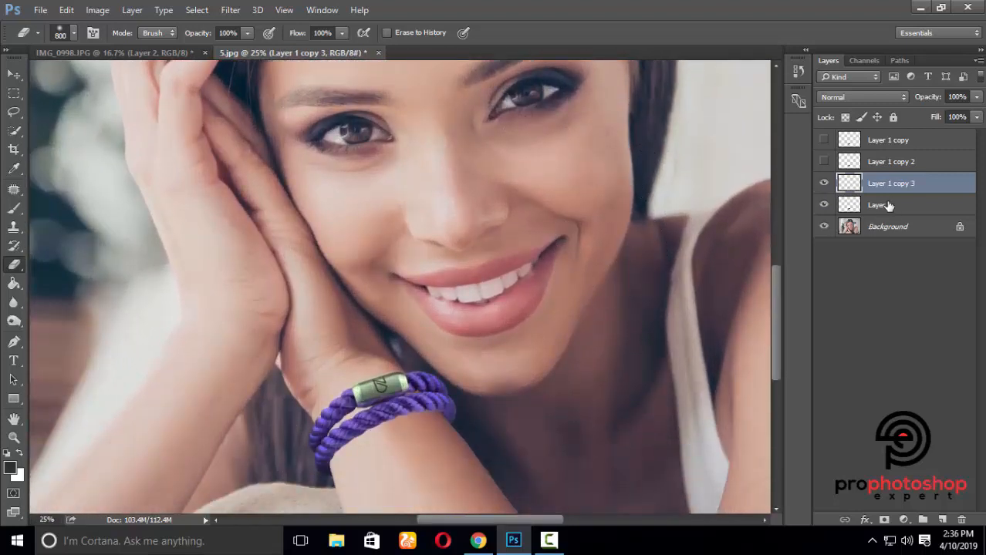
left_click(823, 186)
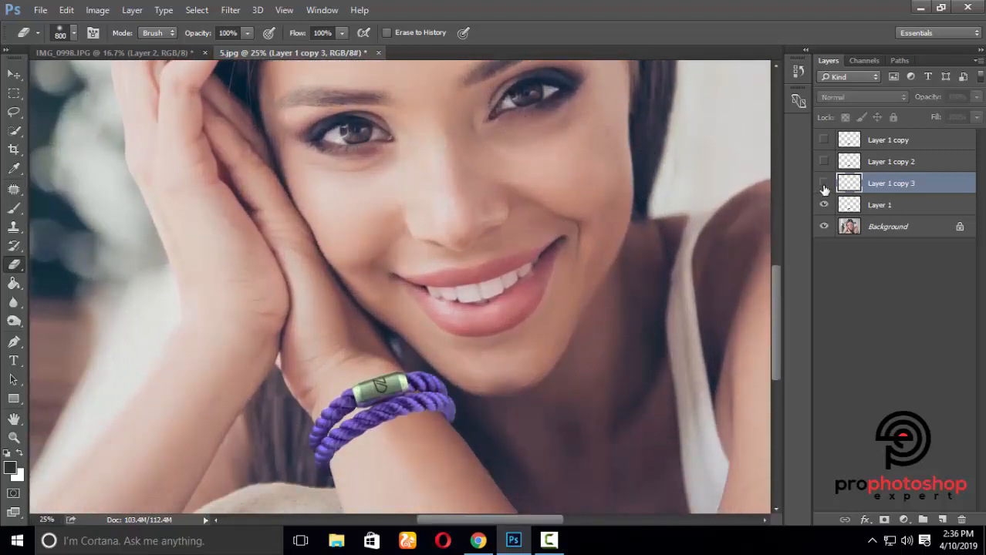
left_click(823, 185)
left_click(823, 185)
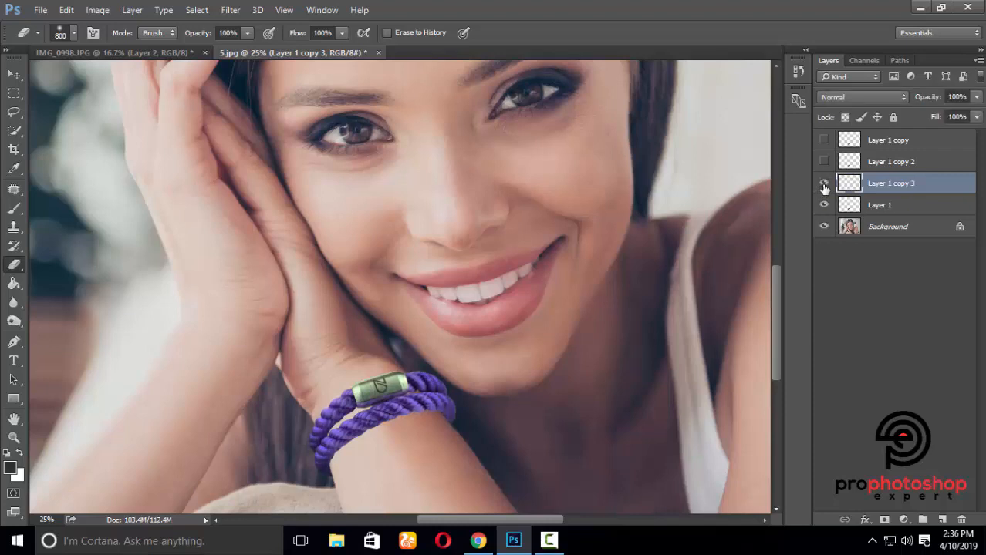
Merge Layer 1 copy 3 with Layer 1 and duplicate the merged bracelet layer.
left_click(879, 204, "shift")
right_click(879, 204)
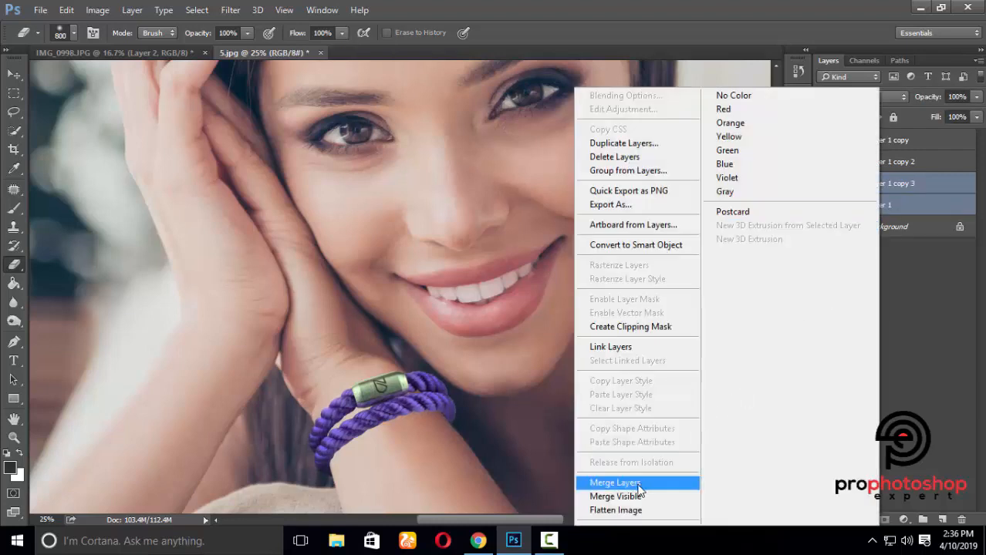
left_click(614, 482)
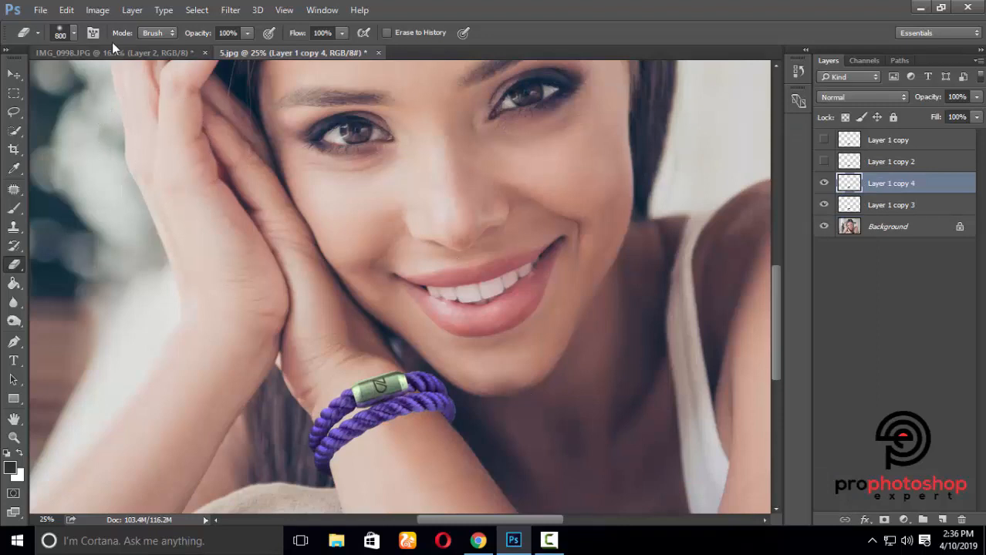
Brighten Layer 1 copy 4 with Brightness/Contrast, setting the brightness to 26 and raising the contrast.
left_click(98, 10)
mouse_move(131, 47)
left_click(300, 47)
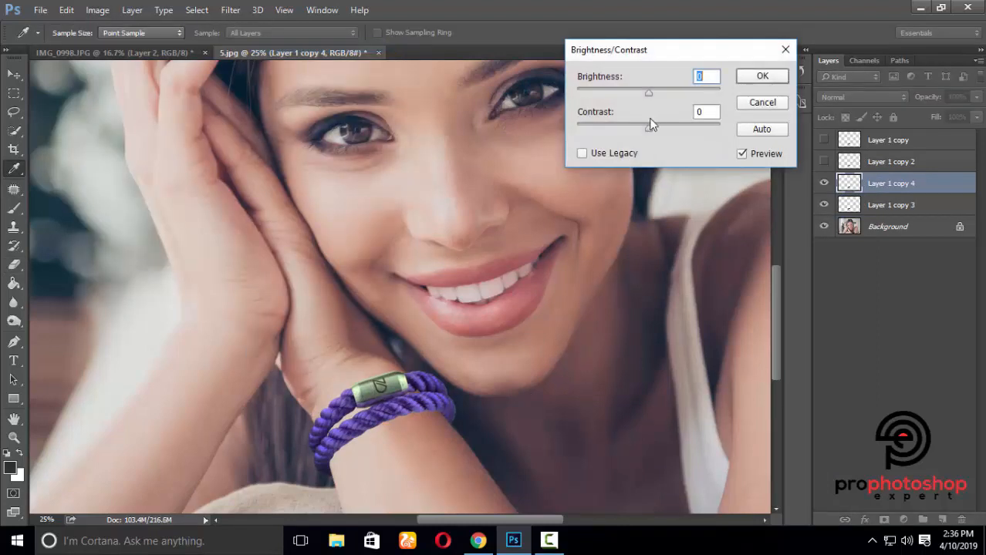
left_click(661, 93)
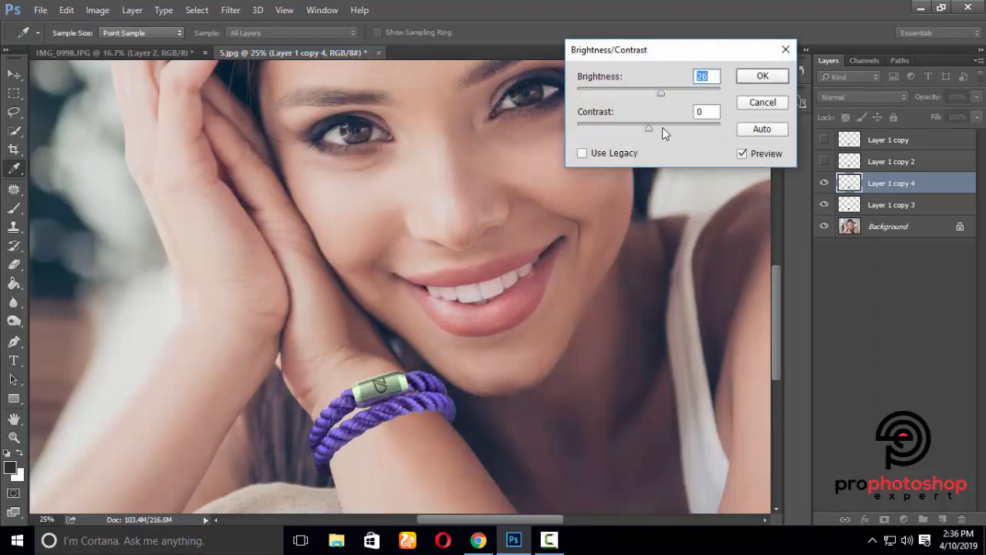
left_click_drag(661, 128, 666, 128)
left_click(762, 77)
key("e")
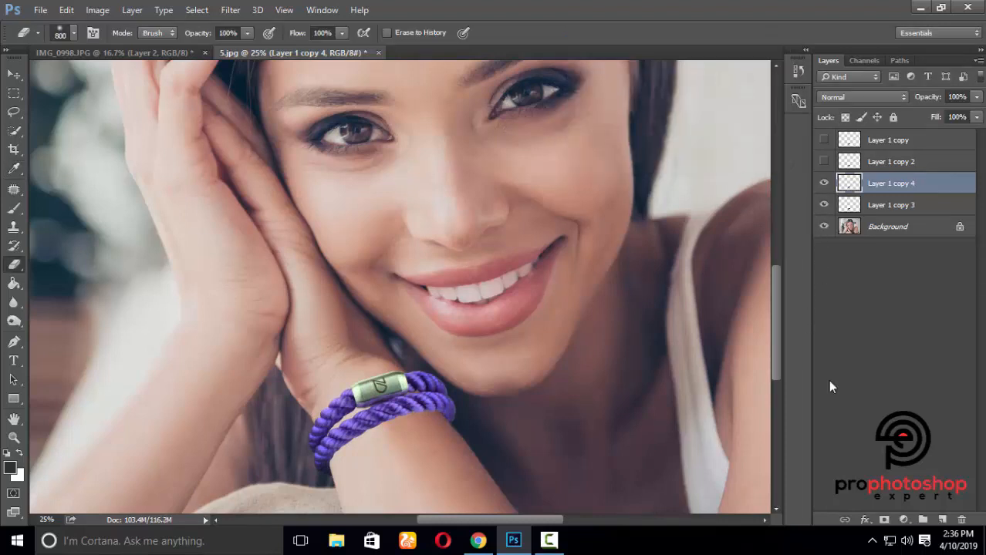
Add an inverted black mask to the brightened layer and paint white over the clasp area with a Brush of size 800 to 600.
left_click(883, 520)
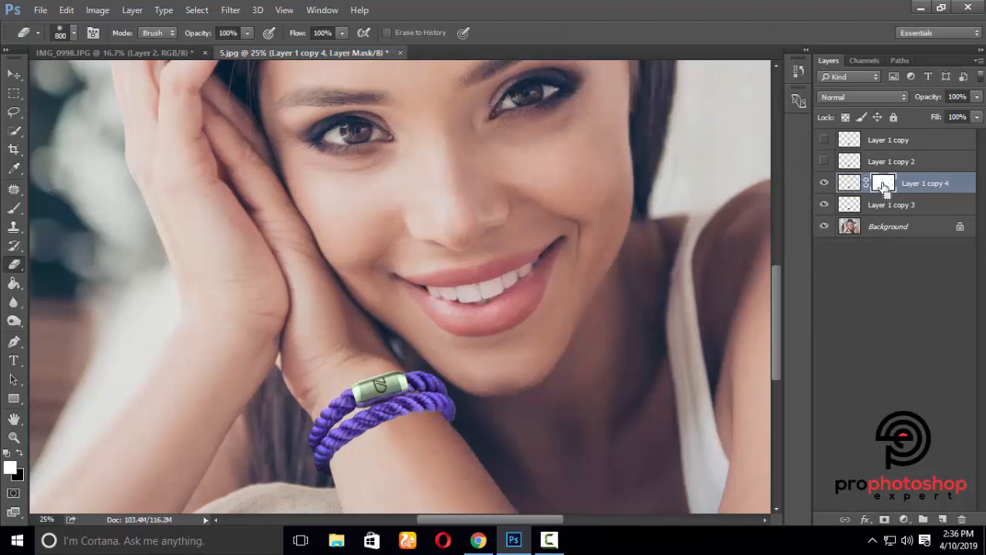
key("ctrl+i")
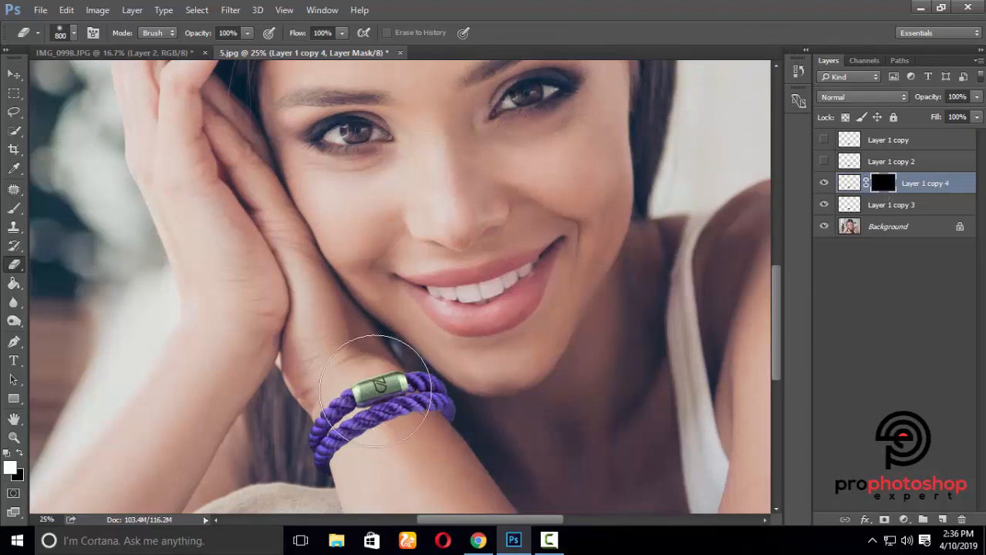
left_click(13, 208)
scroll(478, 324, "down", 2)
key("bracketright")
key("bracketright")
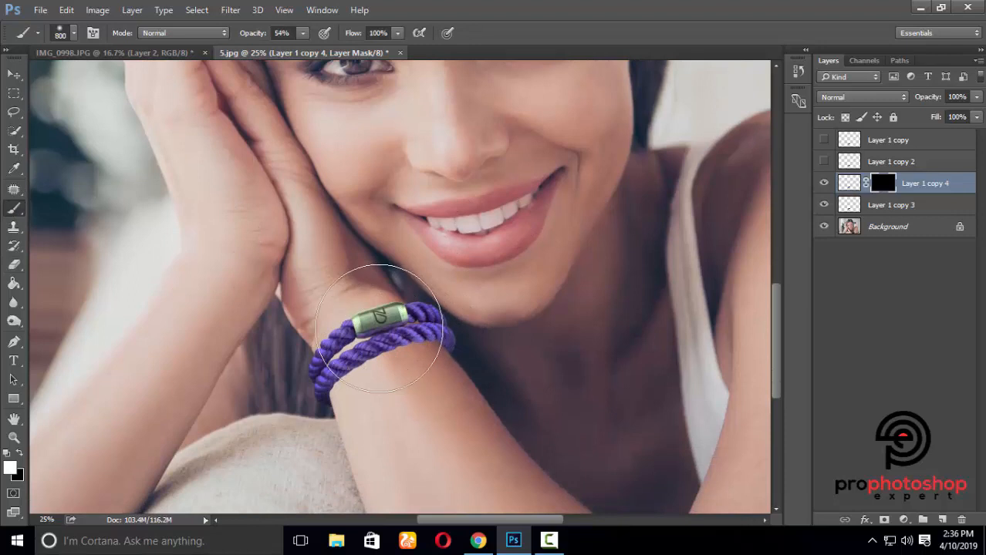
left_click(376, 328)
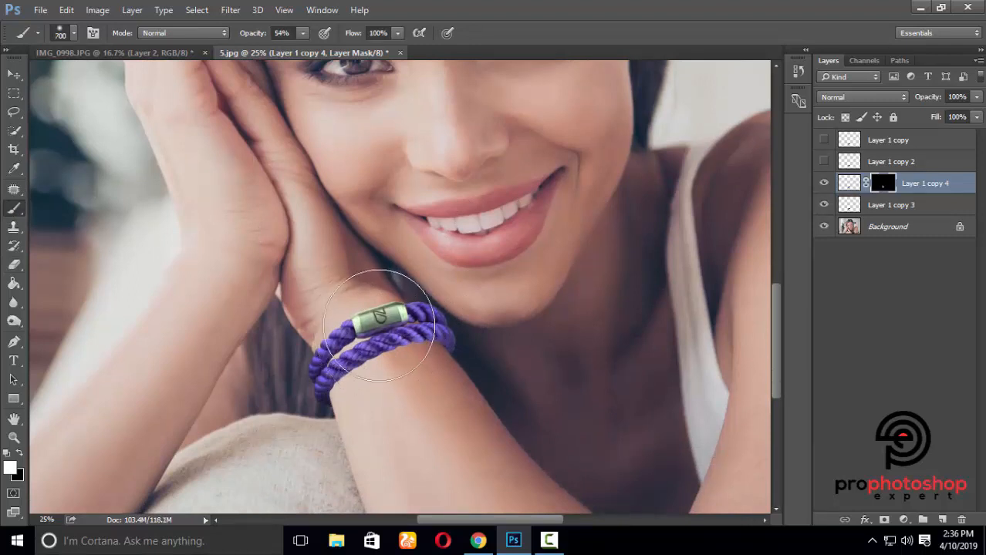
key("bracketleft")
key("bracketleft")
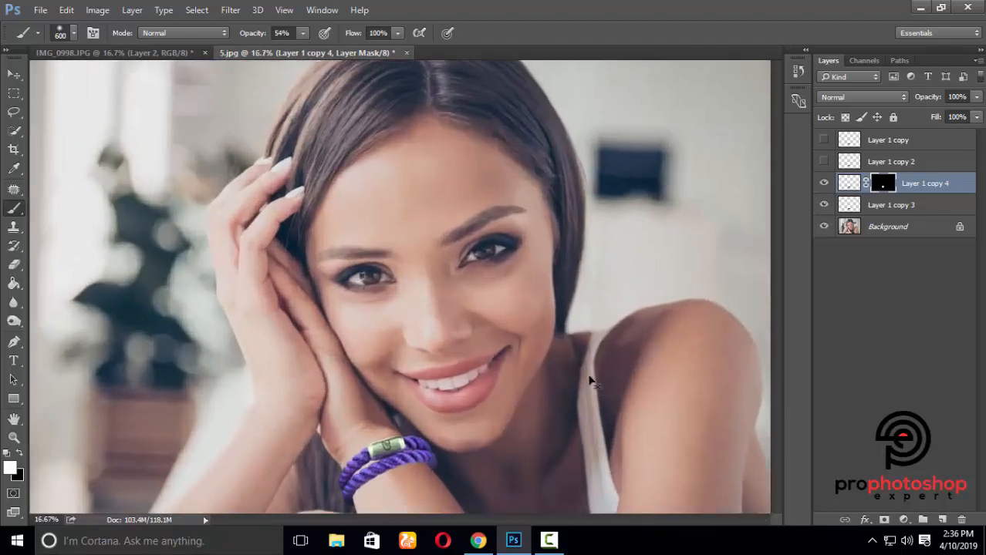
key("ctrl+plus")
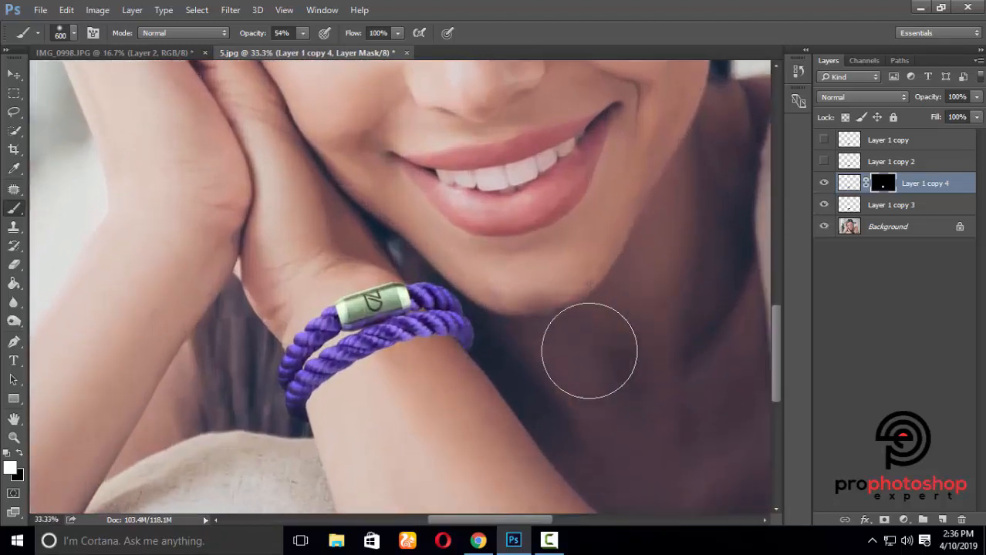
key("ctrl+minus")
key("ctrl+minus")
key("ctrl+minus")
key("ctrl+plus")
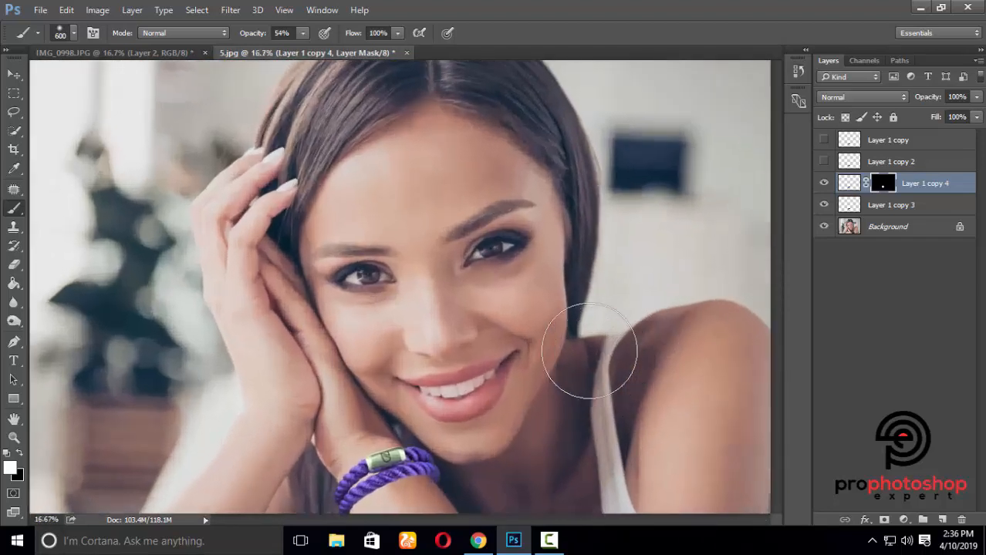
Merge the masked brightened layer, Layer 1 copy 4, with Layer 1 copy 3.
key("ctrl+plus")
scroll(586, 349, "down", 5)
key("ctrl+plus")
key("ctrl+plus")
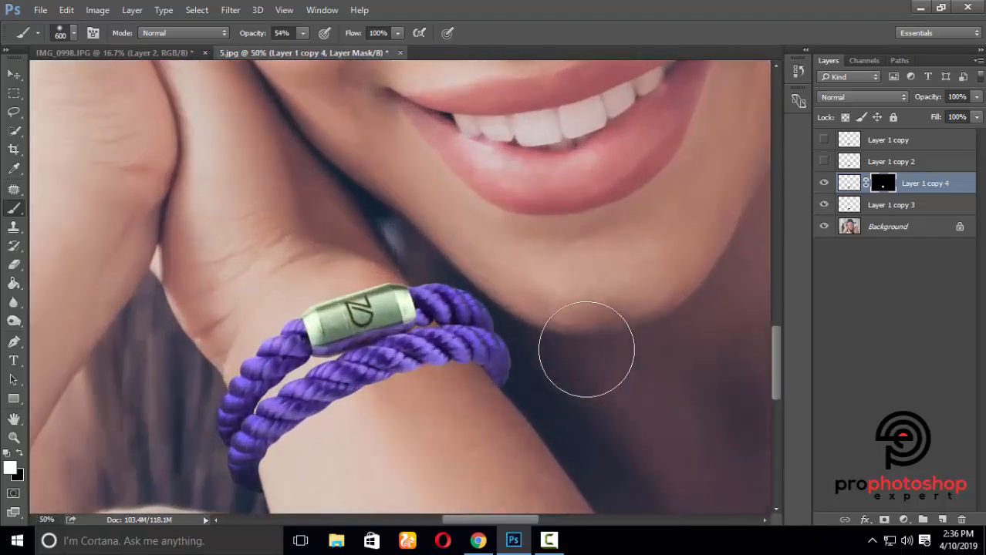
key("ctrl+plus")
left_click(899, 208, "shift")
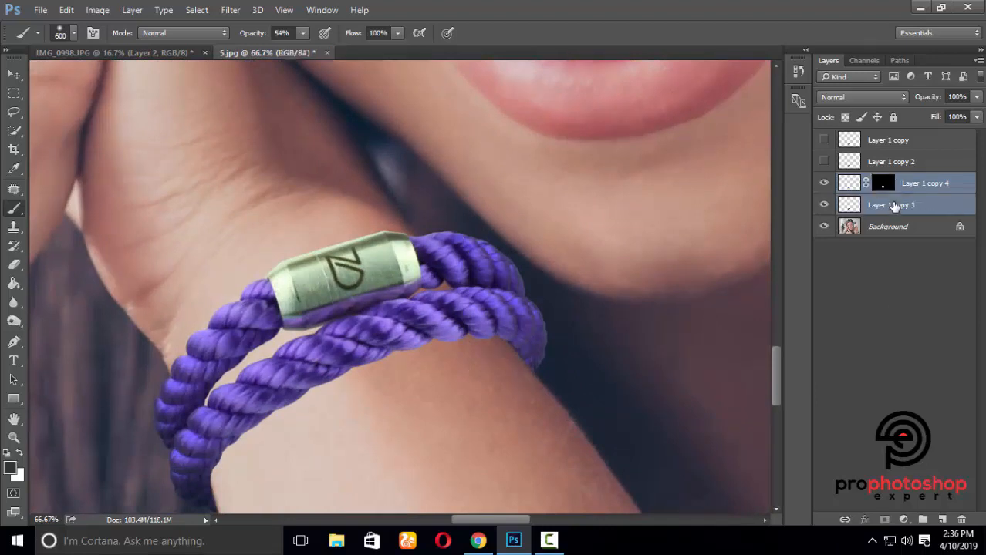
right_click(896, 206)
left_click(639, 482)
Examine the merged bracelet in the wider portrait and closer up around the wrist.
key("ctrl+minus")
key("ctrl+minus")
key("ctrl+minus")
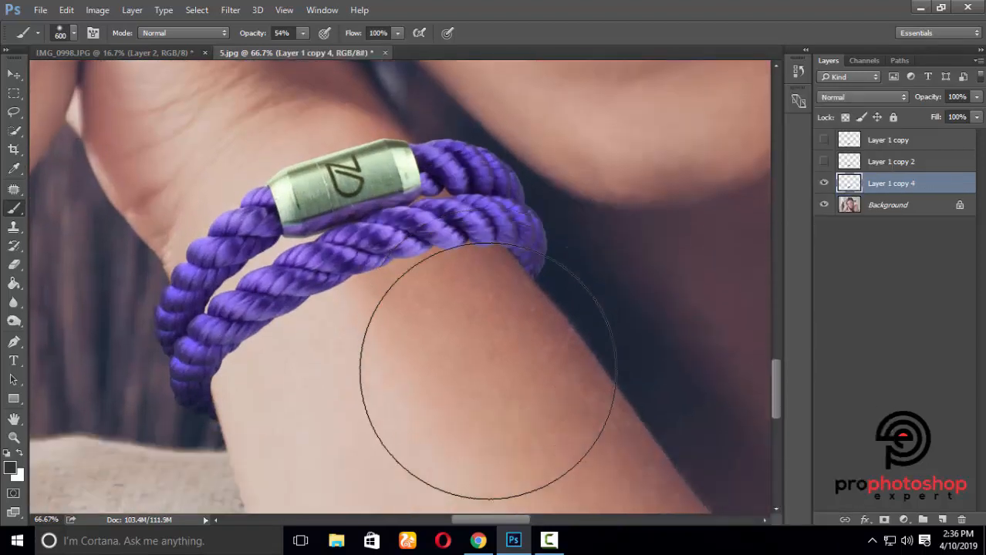
key("ctrl+minus")
key("ctrl+minus")
key("ctrl+minus")
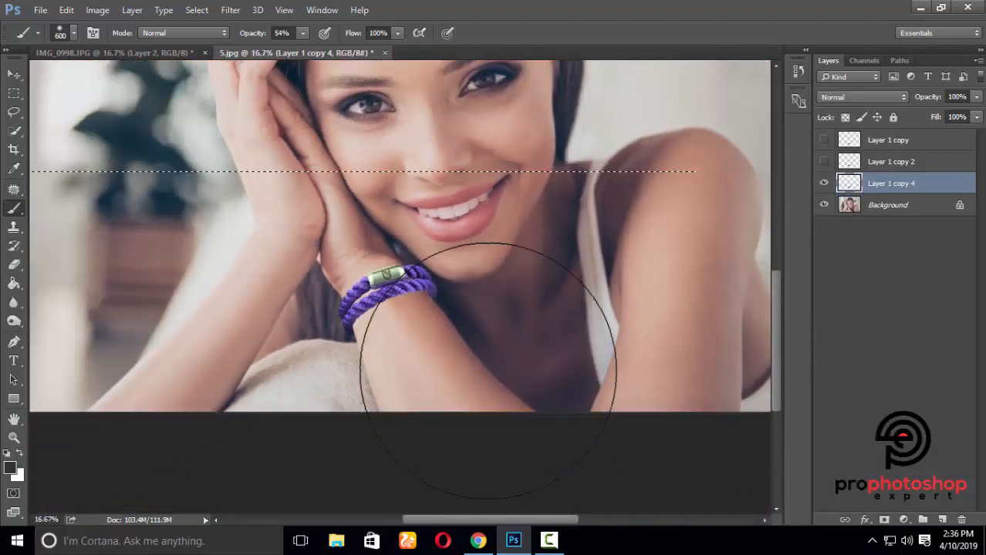
key("ctrl+plus")
key("ctrl+plus")
key("ctrl+plus")
scroll(588, 369, "down", 5)
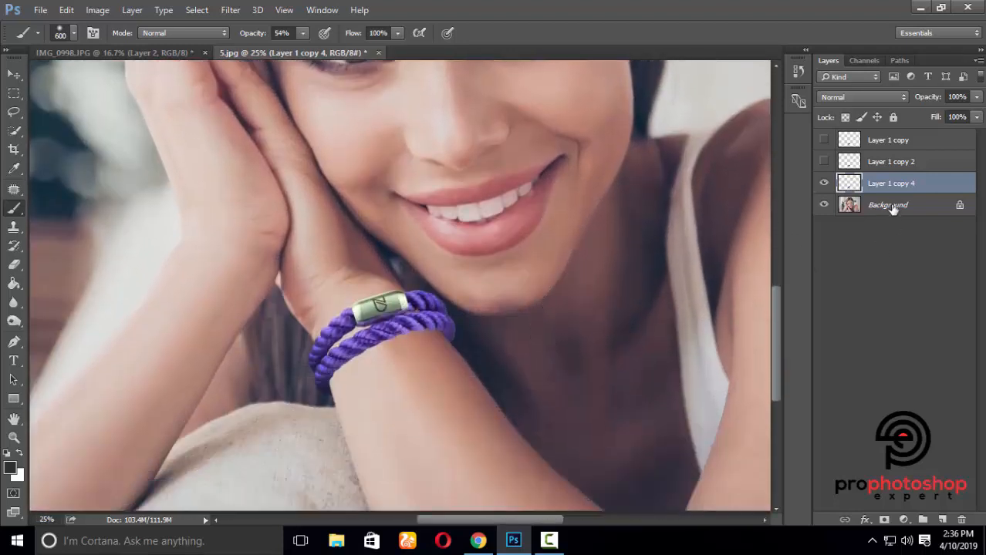
Add a new empty layer directly above the Background, beneath the bracelet layer.
left_click(892, 205)
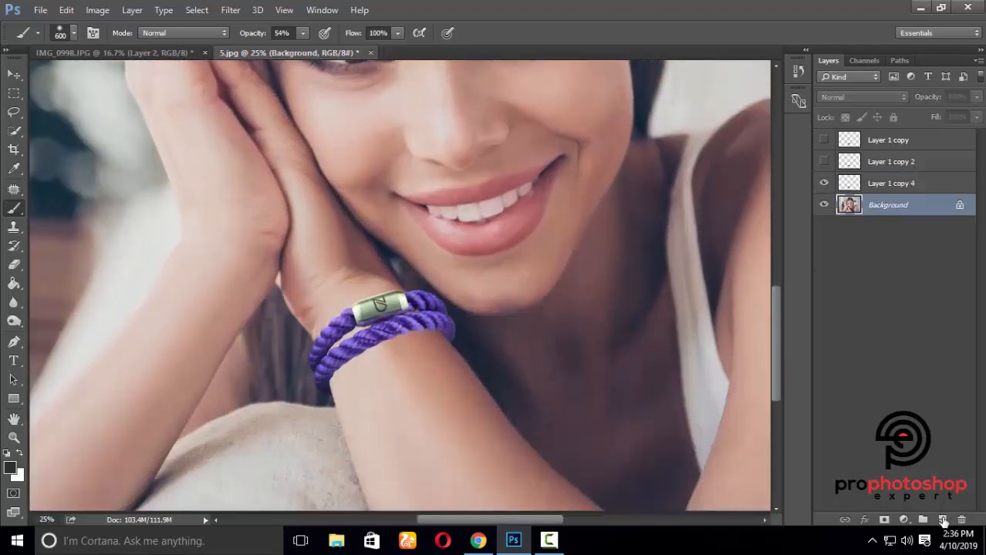
left_click(942, 519)
key("ctrl+plus")
scroll(633, 458, "down", 3)
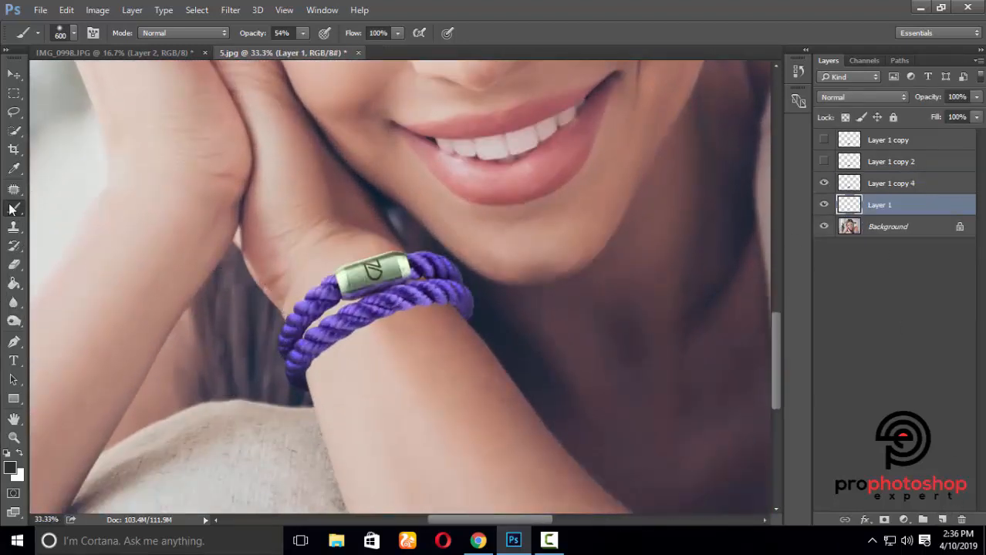
Paint a dark shadow on the skin between the bracelet's two strands with a size 90 Brush at 54% opacity.
key("bracketleft")
key("bracketleft")
key("bracketleft")
key("bracketleft")
key("bracketleft")
key("bracketleft")
key("bracketleft")
key("bracketleft")
key("bracketleft")
key("bracketleft")
mouse_move(307, 337)
left_mouse_down()
mouse_move(328, 313)
mouse_move(430, 284)
mouse_move(386, 290)
left_mouse_up()
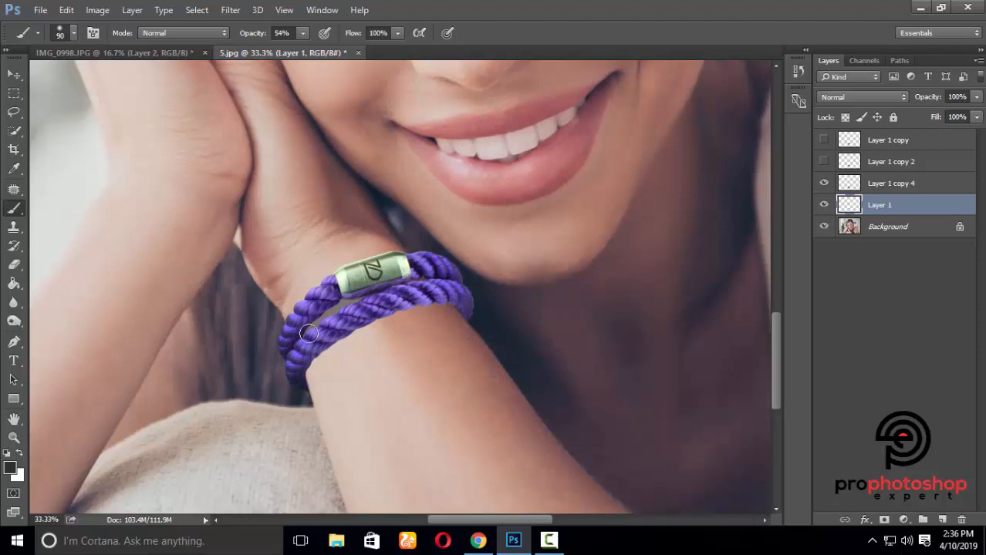
mouse_move(308, 334)
left_mouse_down()
mouse_move(355, 300)
mouse_move(324, 314)
left_mouse_up()
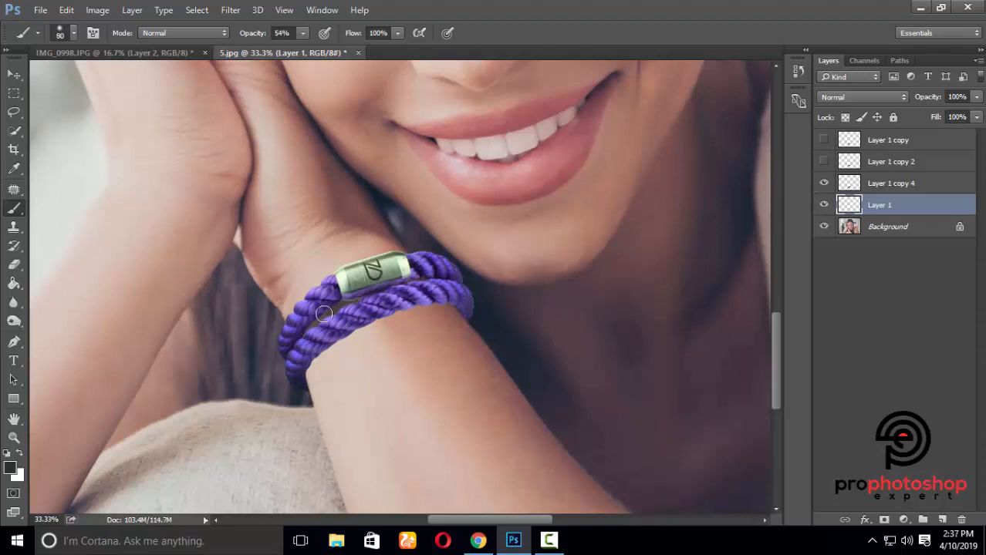
Paint a dark shadow on the wrist along the lower strand's bottom edge with a size 60 Brush.
scroll(322, 357, "down", 2)
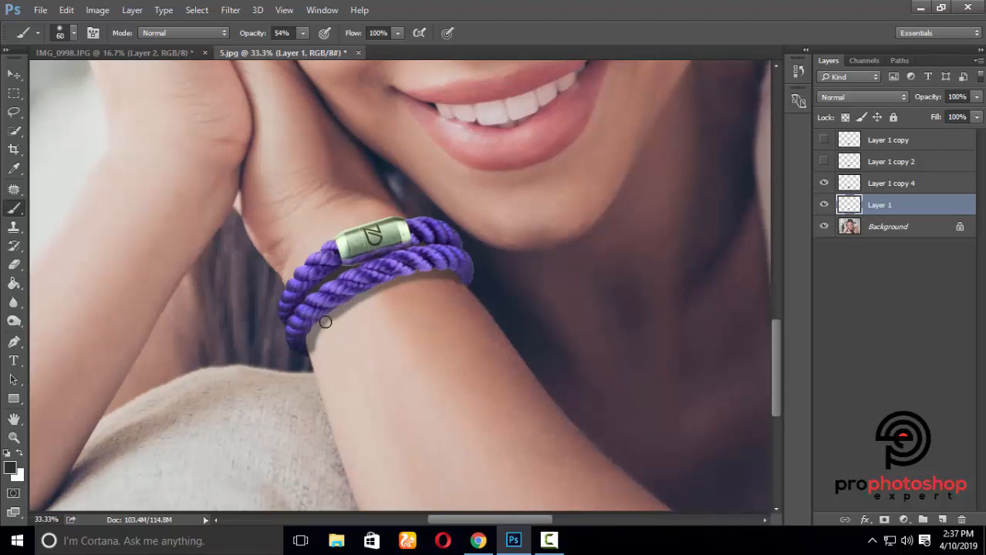
left_click_drag(336, 319, 426, 277)
scroll(438, 295, "down", 2)
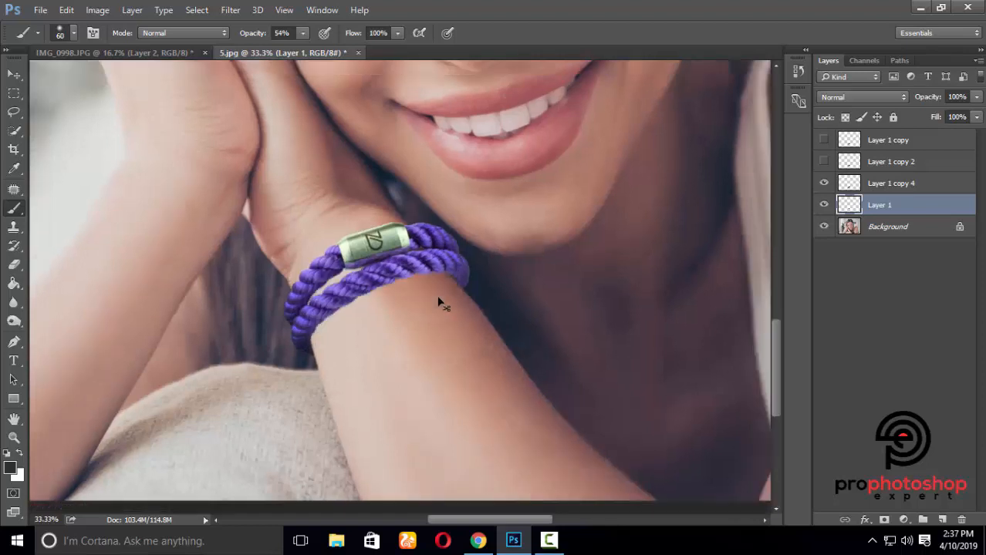
scroll(544, 286, "up", 2)
scroll(544, 287, "down", 5)
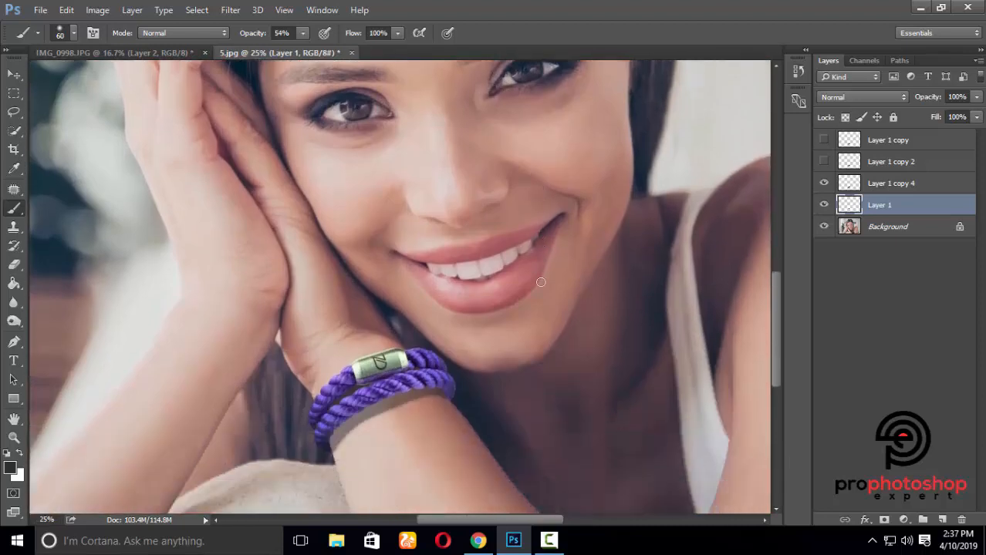
Load the painted shadow as a selection, hide Layer 1, and copy the selected Background area to a new layer.
left_click(851, 205, "ctrl")
left_click(863, 221)
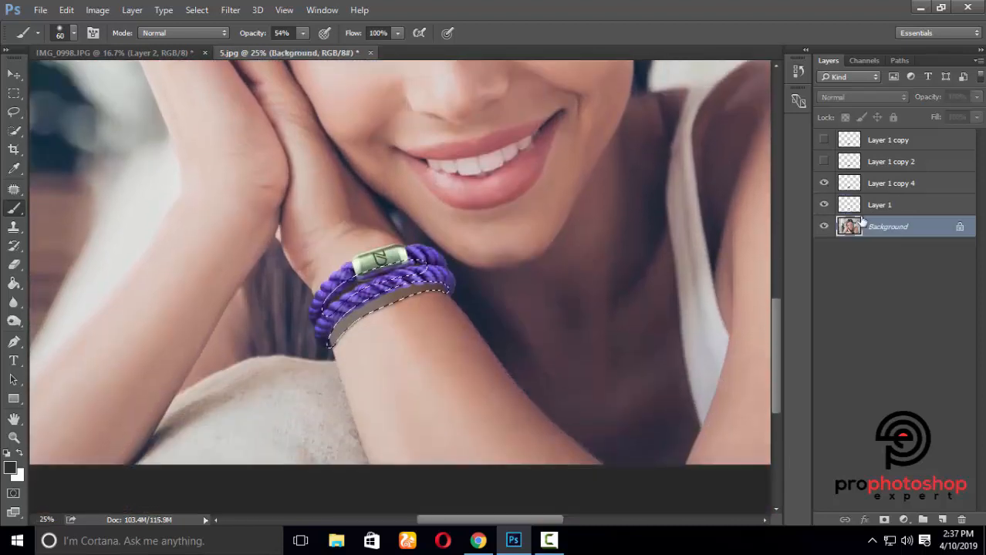
left_click(824, 206)
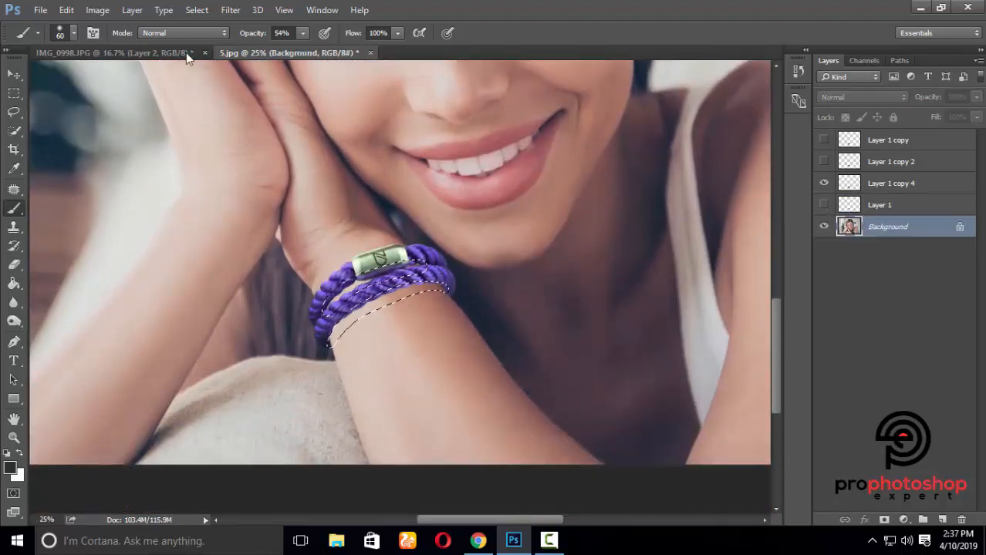
left_click(98, 10)
mouse_move(121, 47)
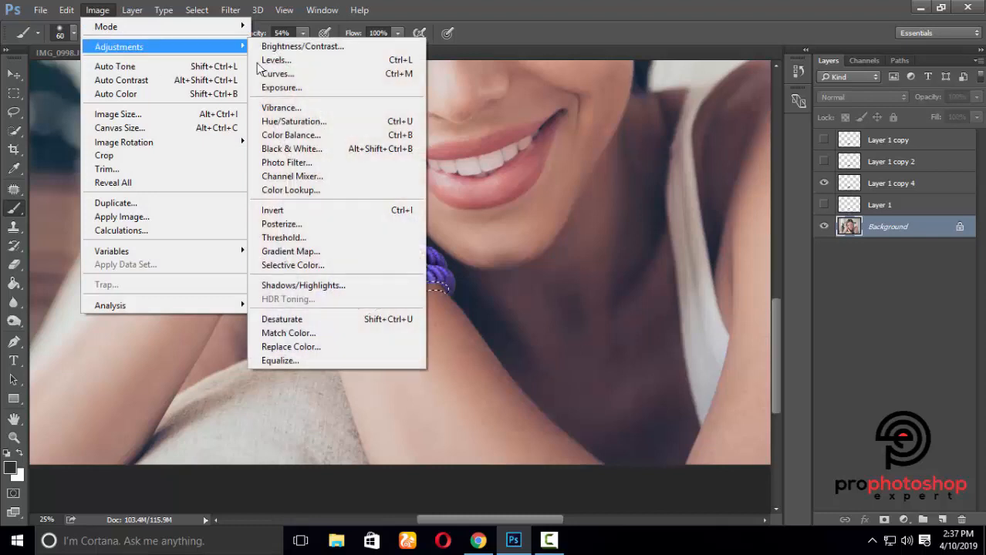
left_click(645, 111)
key("ctrl+shift+alt+n")
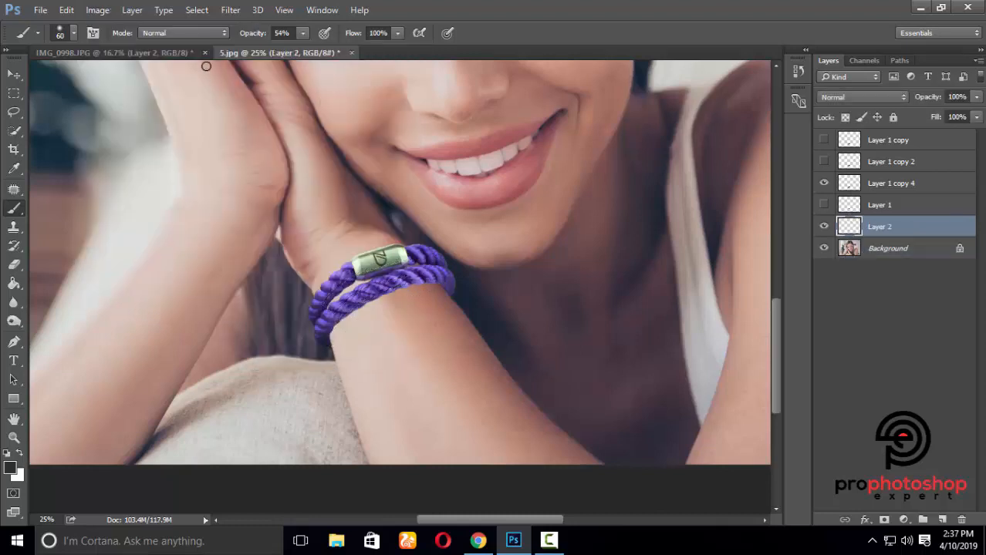
Darken the copied skin on Layer 2 with Curves, setting a midpoint of input 126 and output 27.
left_click(98, 10)
mouse_move(121, 44)
left_click(330, 74)
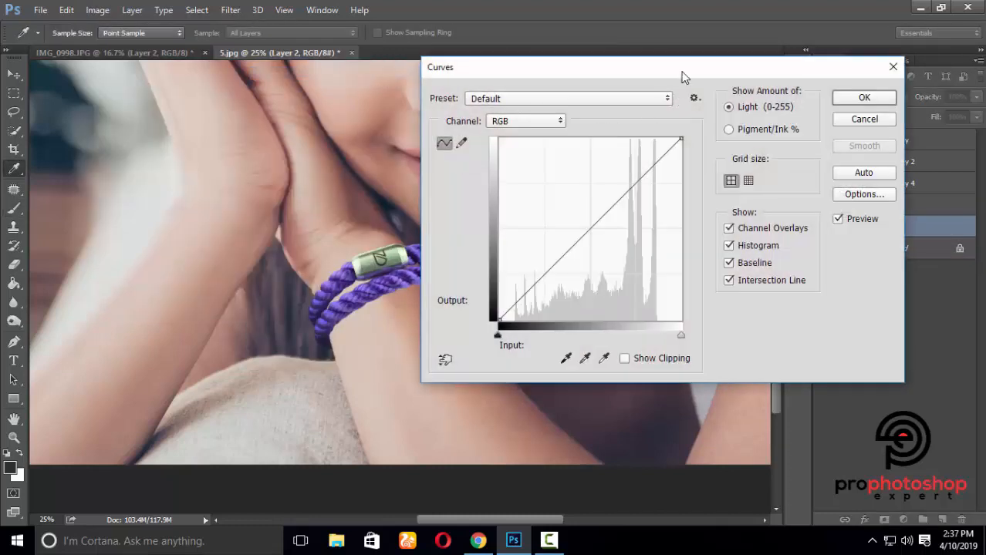
left_click_drag(683, 75, 797, 58)
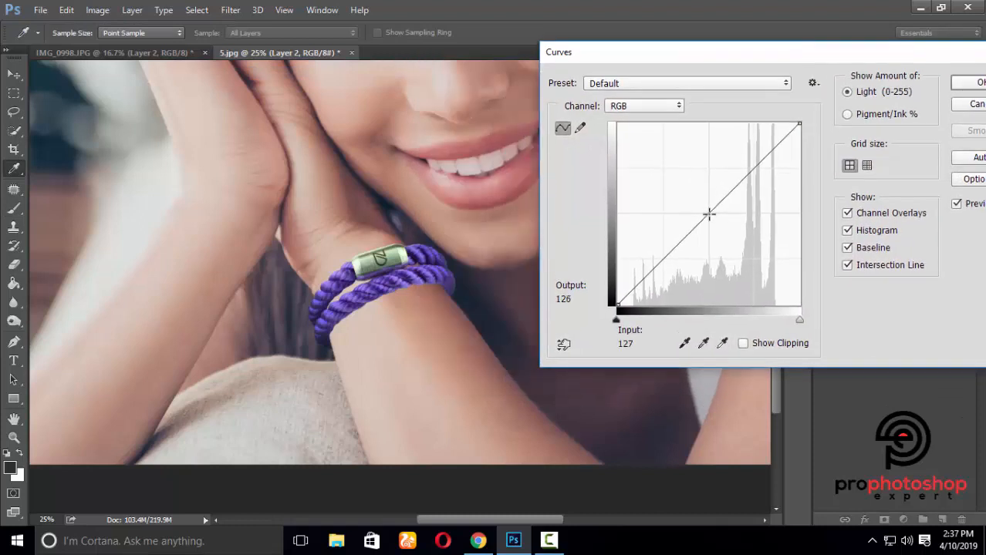
left_click_drag(708, 214, 708, 292)
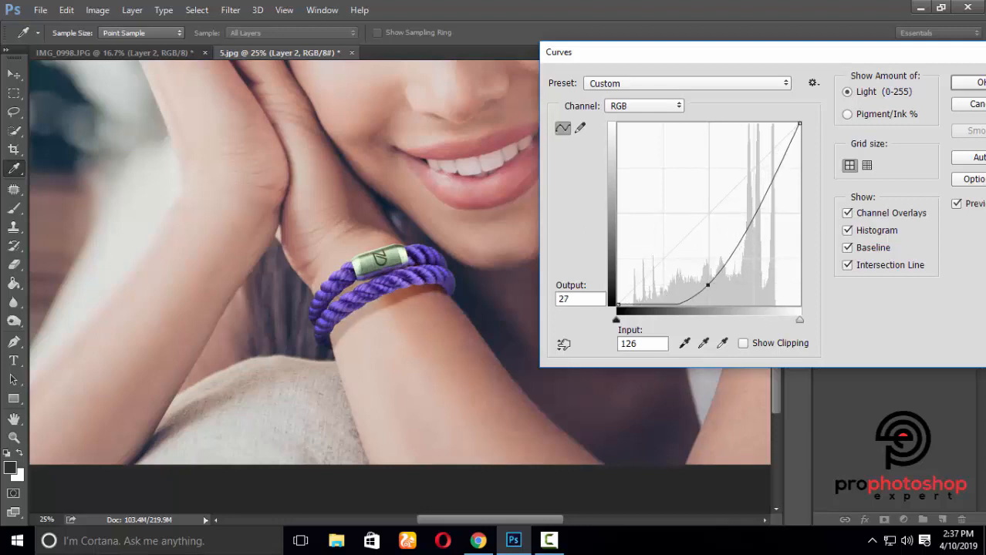
left_click(975, 83)
Darken Layer 2 further with Brightness/Contrast, setting the brightness to -71.
left_click(97, 10)
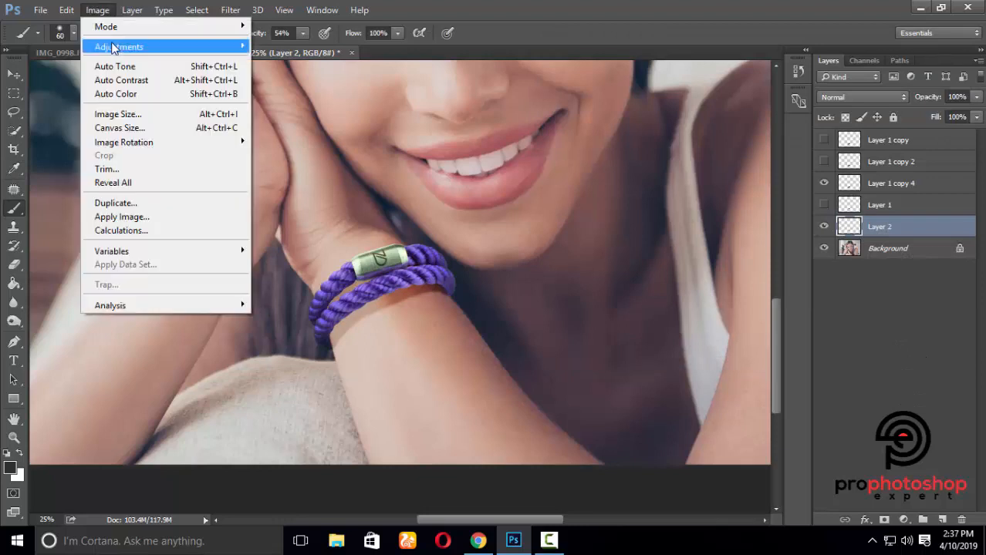
mouse_move(116, 44)
left_click(278, 47)
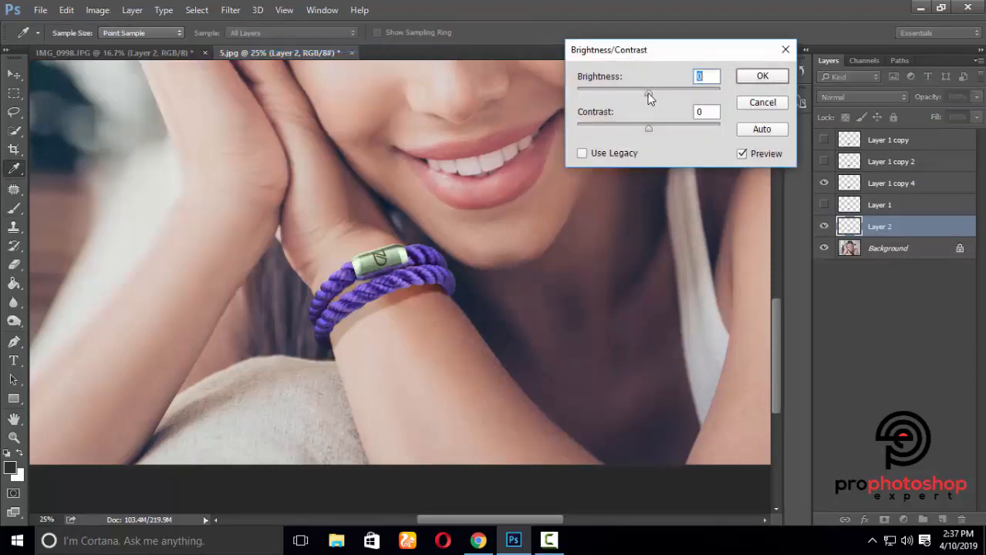
left_click_drag(638, 91, 603, 93)
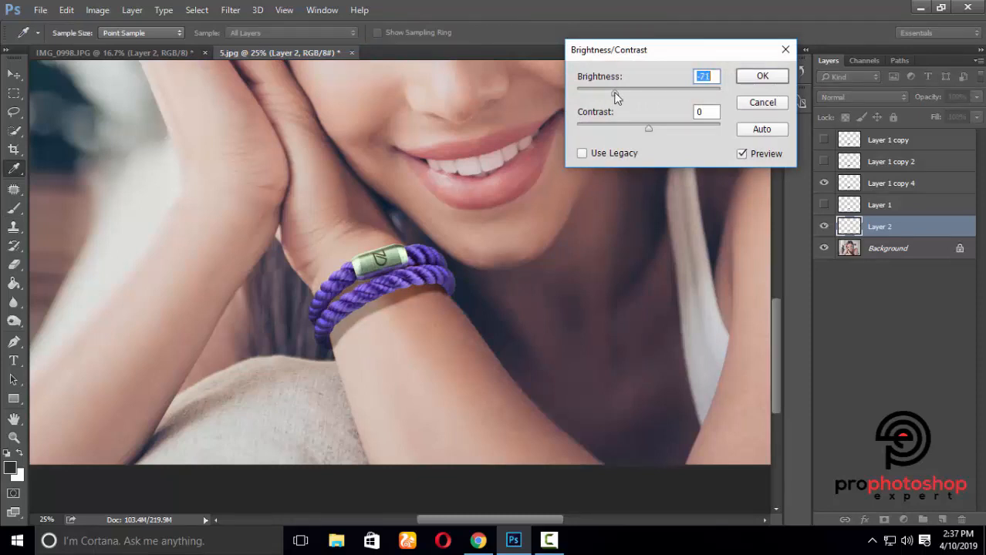
left_click(762, 77)
key("b")
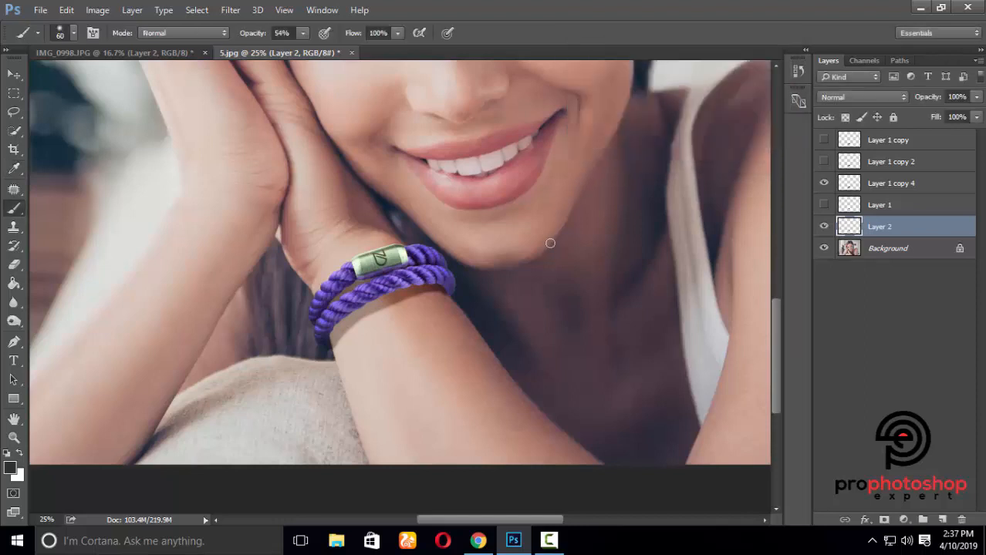
scroll(547, 239, "down", 3)
scroll(461, 290, "up", 2)
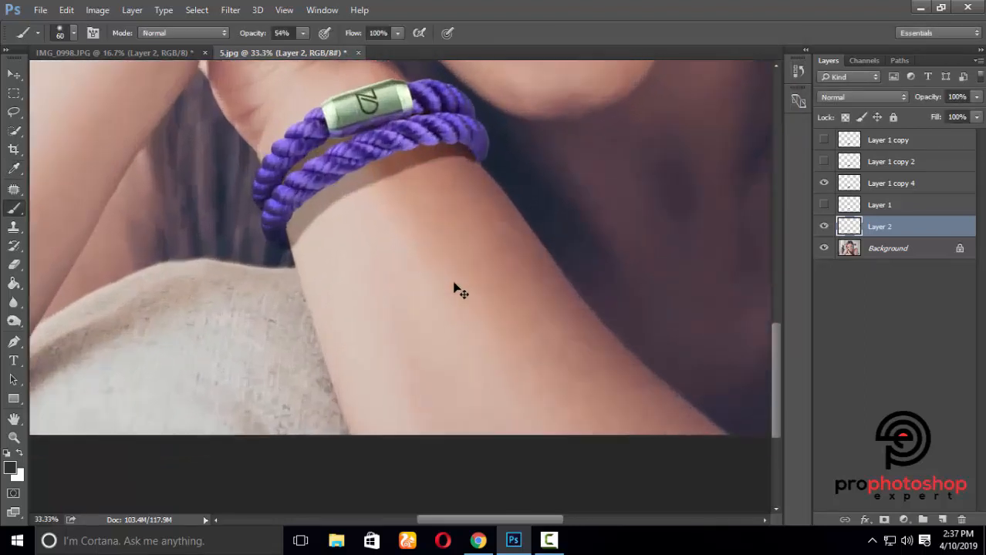
scroll(363, 304, "up", 1)
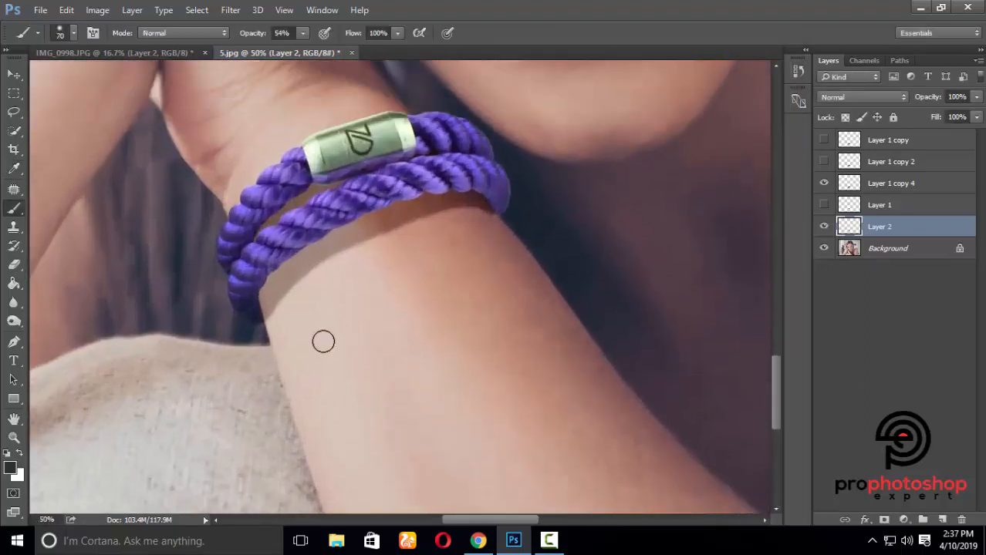
key("bracketright")
key("bracketright")
key("bracketright")
key("bracketright")
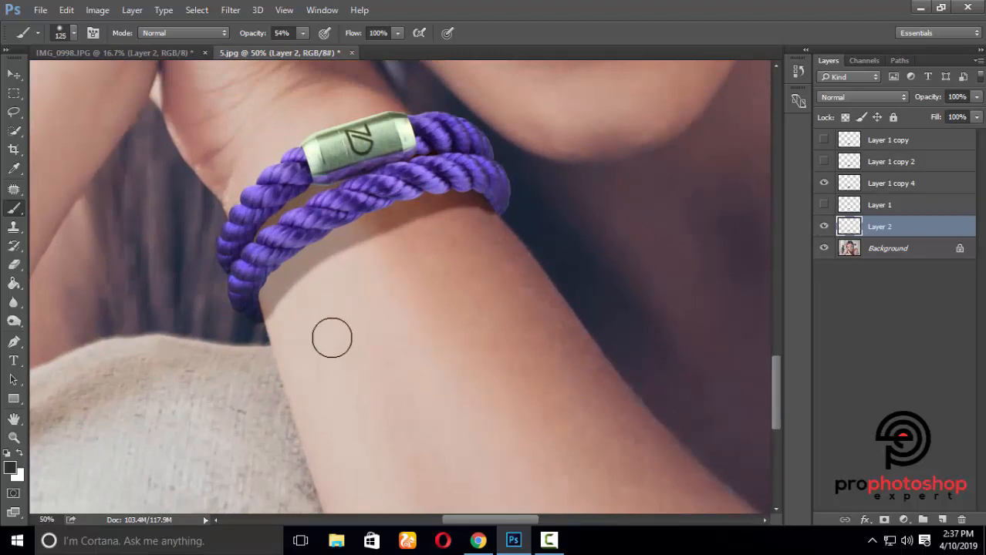
left_click_drag(275, 330, 280, 303)
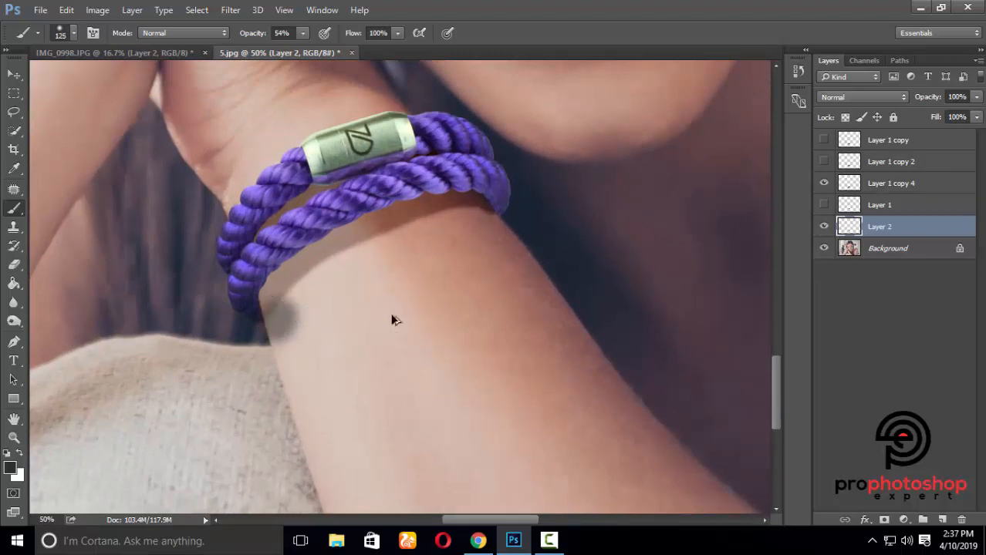
key("ctrl+z")
Soften the shadow's lower edge on Layer 2 along the wrist with the Eraser, reduced to size 90.
left_click(13, 264)
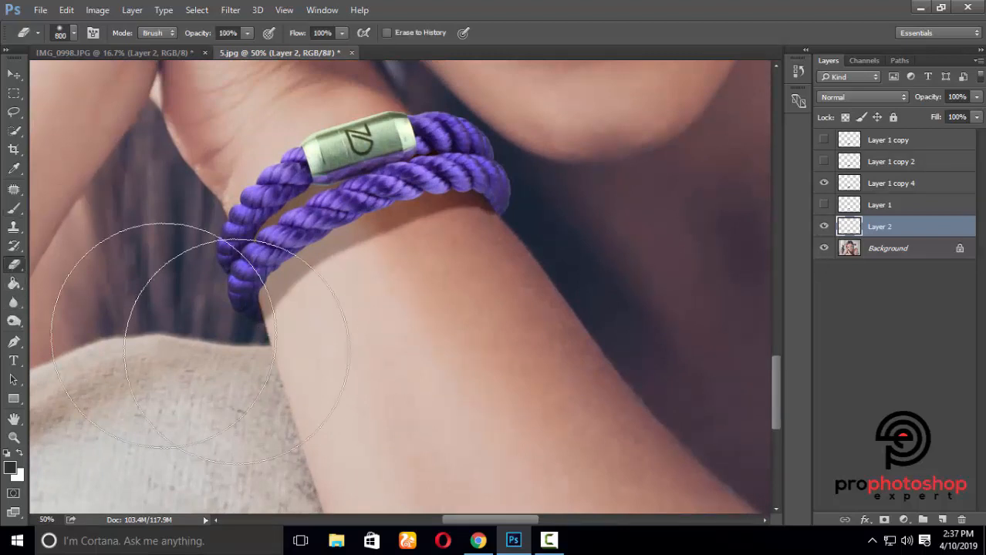
key("bracketleft")
key("bracketleft")
key("bracketleft")
key("bracketleft")
key("bracketleft")
key("bracketleft")
key("bracketleft")
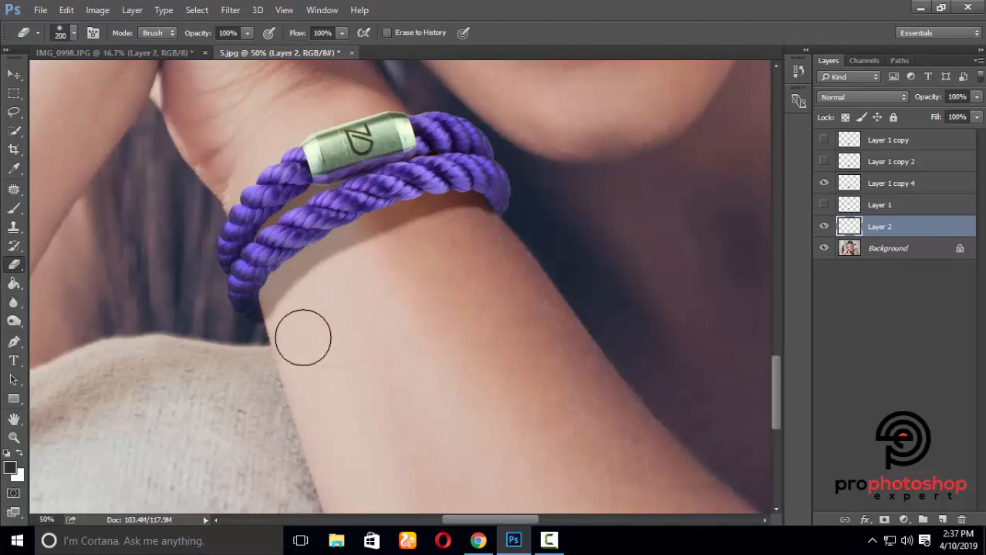
key("bracketleft")
key("bracketleft")
key("bracketleft")
key("bracketleft")
key("bracketleft")
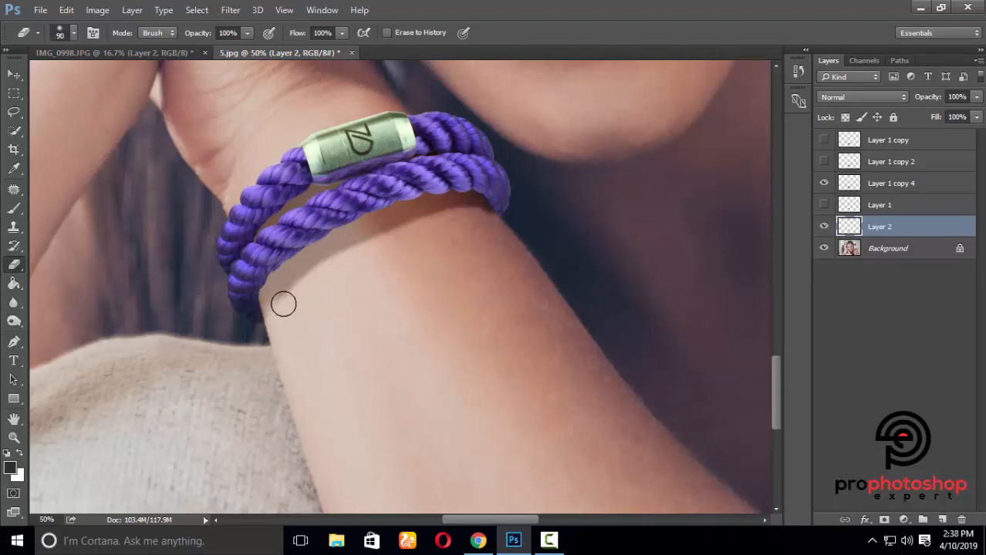
mouse_move(283, 304)
left_mouse_down()
mouse_move(325, 265)
mouse_move(442, 223)
mouse_move(495, 228)
mouse_move(498, 238)
mouse_move(472, 218)
mouse_move(441, 217)
mouse_move(404, 222)
mouse_move(347, 254)
left_mouse_up()
Darken the shadow on Layer 2 with Curves, setting a midpoint of input 121 and output 82.
key("ctrl+minus")
key("ctrl+minus")
key("ctrl+minus")
key("ctrl+minus")
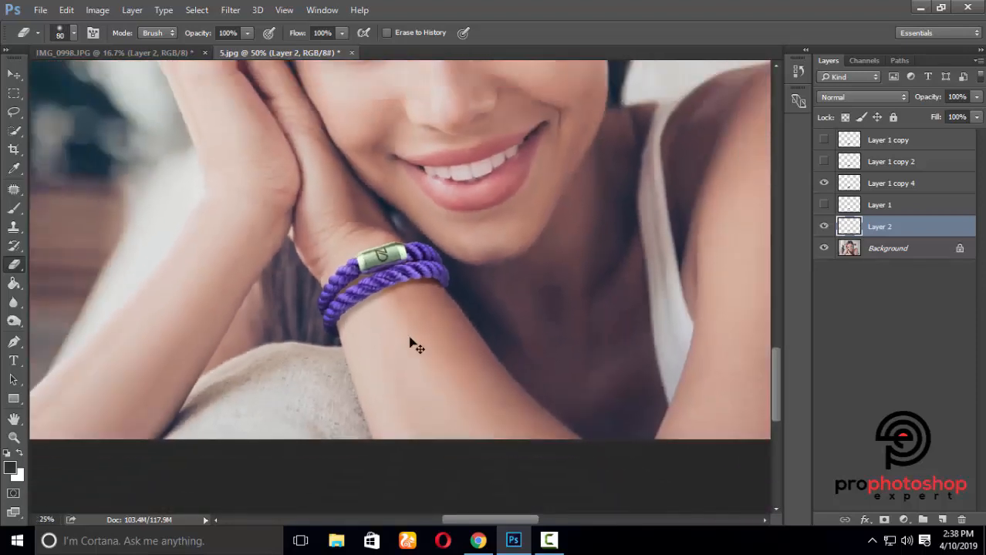
key("ctrl+plus")
key("ctrl+plus")
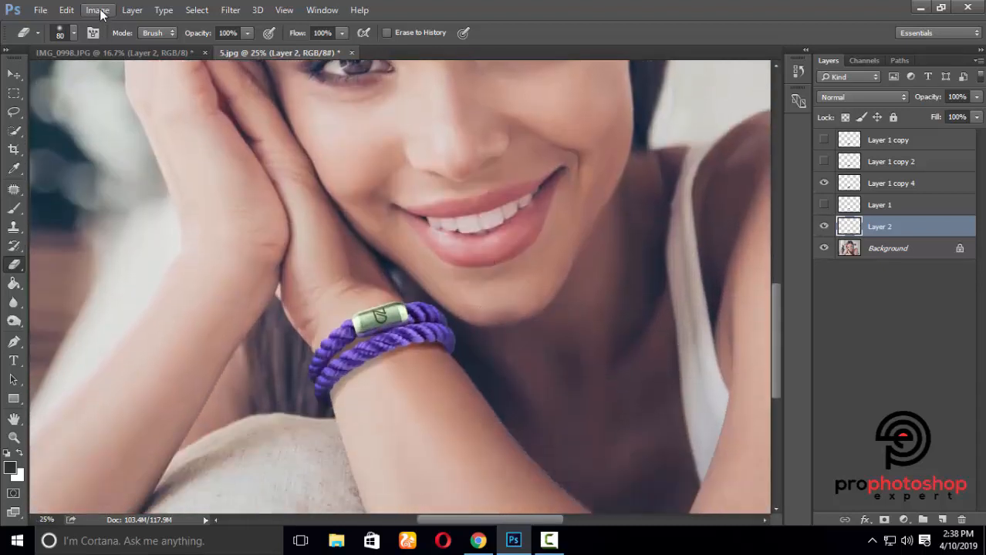
left_click(98, 10)
mouse_move(137, 44)
left_click(462, 73)
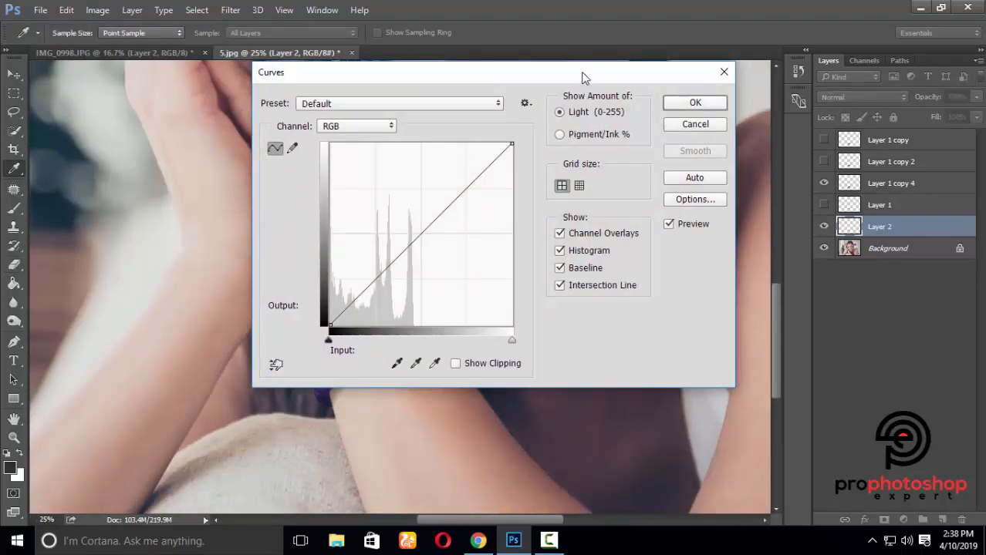
left_click_drag(583, 77, 832, 21)
left_click(670, 177)
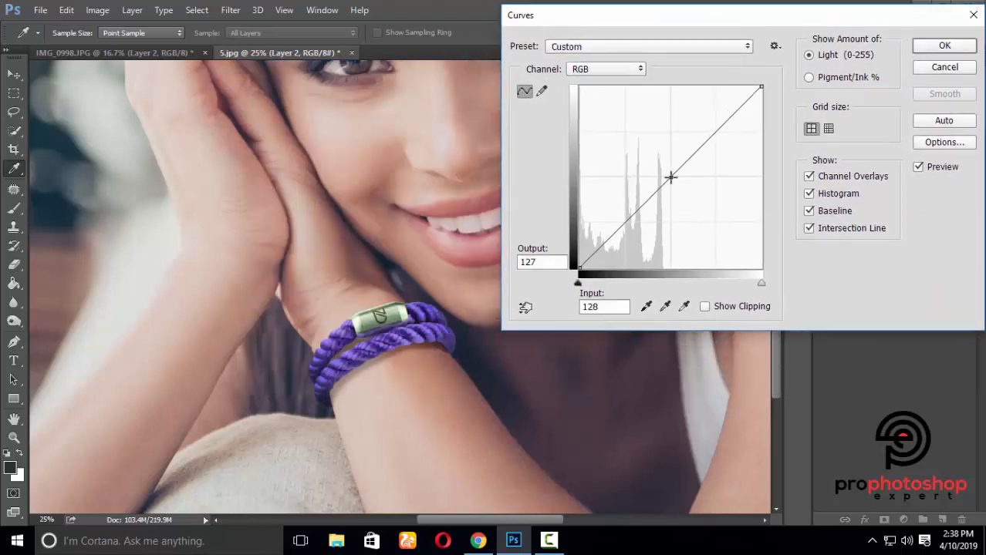
left_click_drag(670, 177, 666, 209)
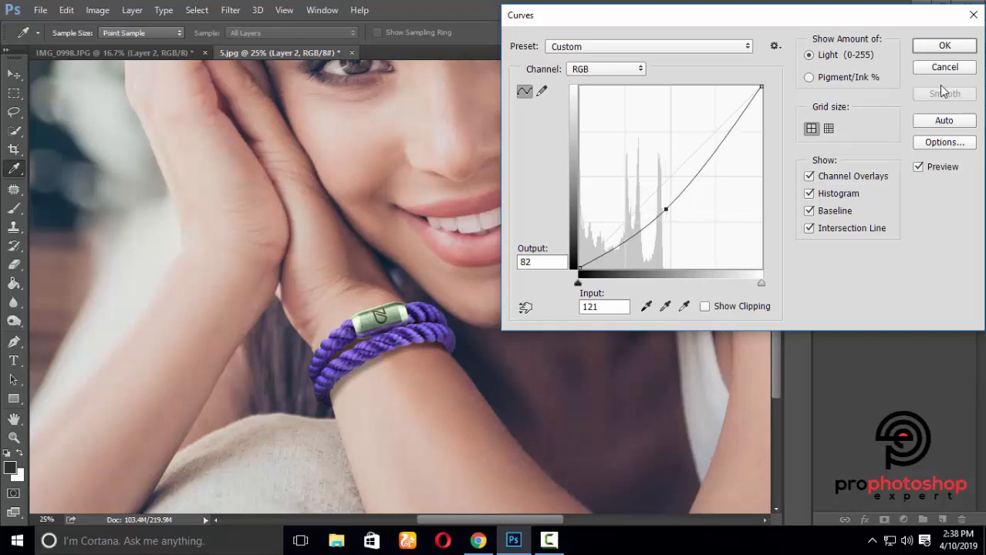
left_click(943, 47)
Compare the wrist with and without Layer 2, and soften the shadow's lower edge with the Eraser at sizes 70 to 80.
key("e")
scroll(576, 315, "down", 2)
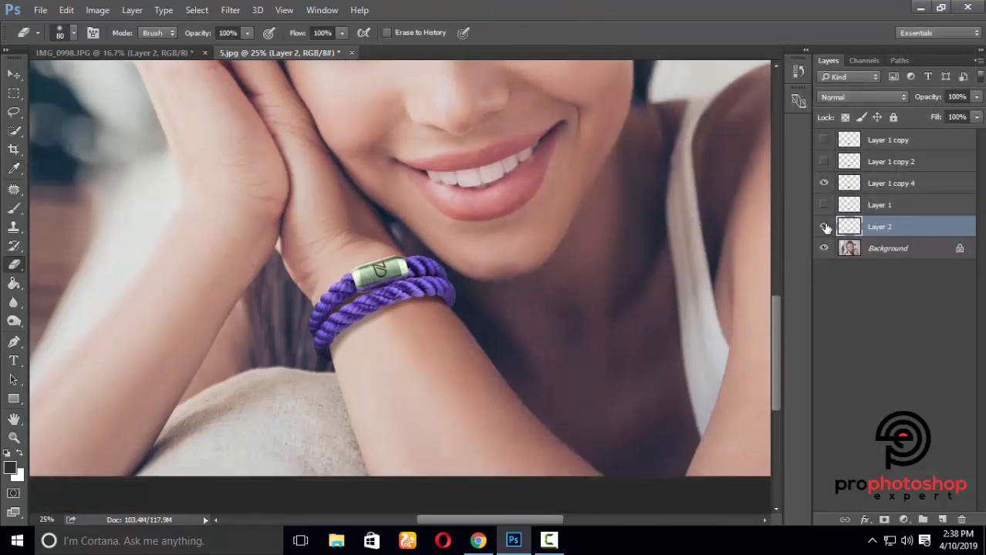
left_click(824, 227)
left_click(824, 227)
scroll(606, 350, "down", 3)
key("ctrl+plus")
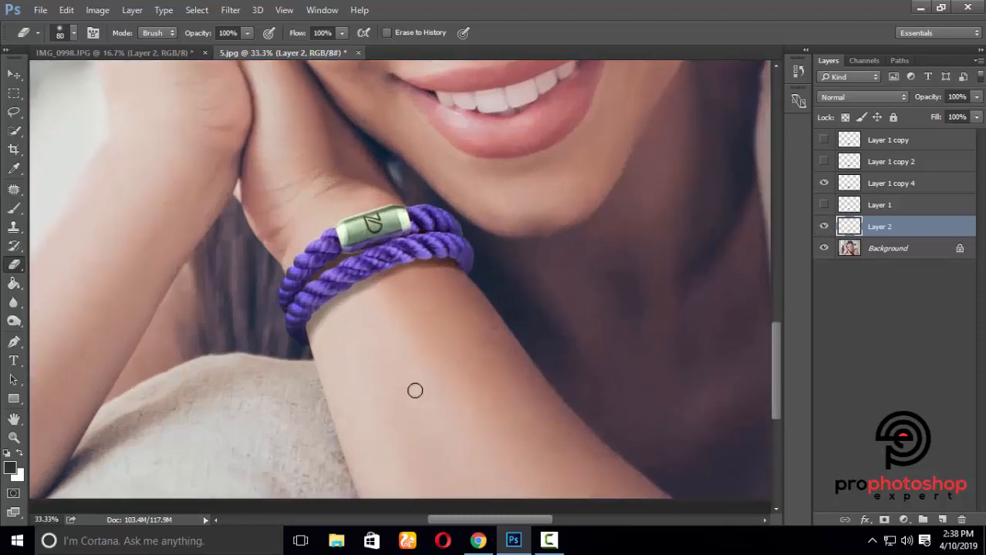
key("ctrl+plus")
key("bracketleft")
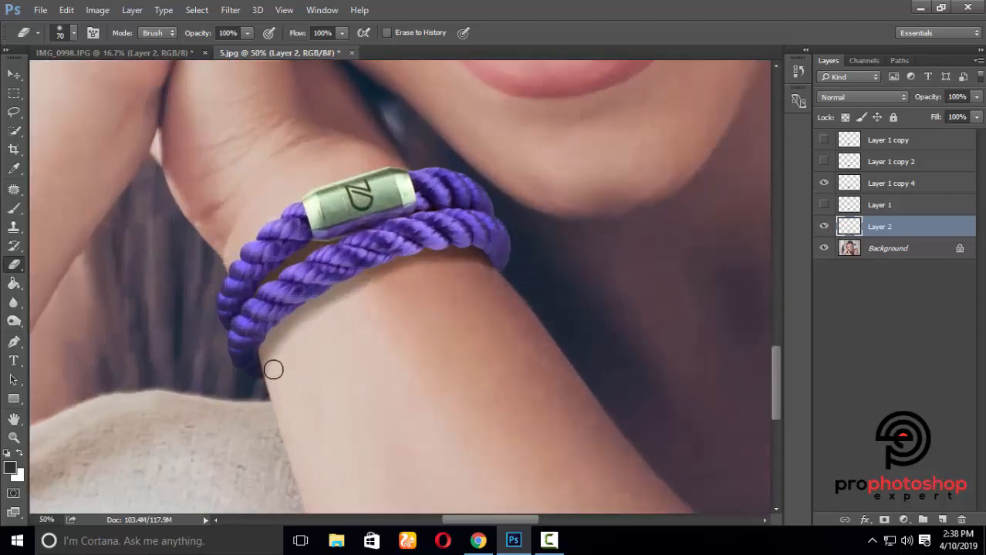
key("bracketright")
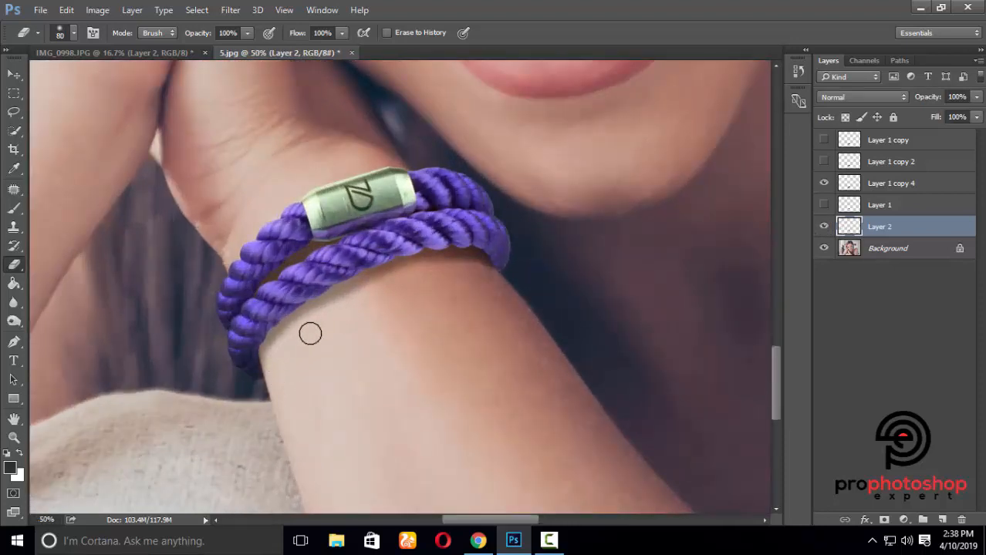
key("bracketleft")
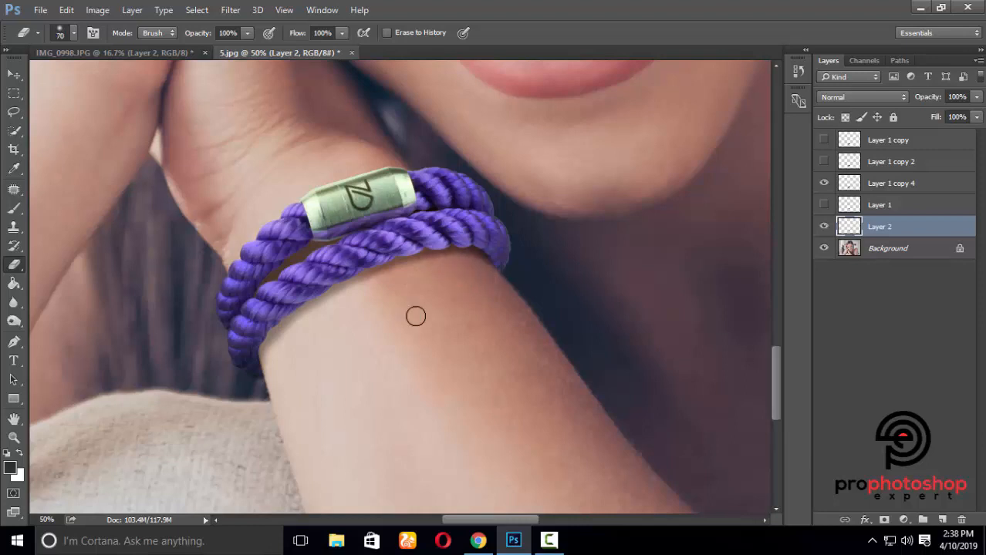
Check the shadow at reduced magnification and duplicate Layer 2 to strengthen it.
key("ctrl+minus")
key("ctrl+minus")
key("ctrl+minus")
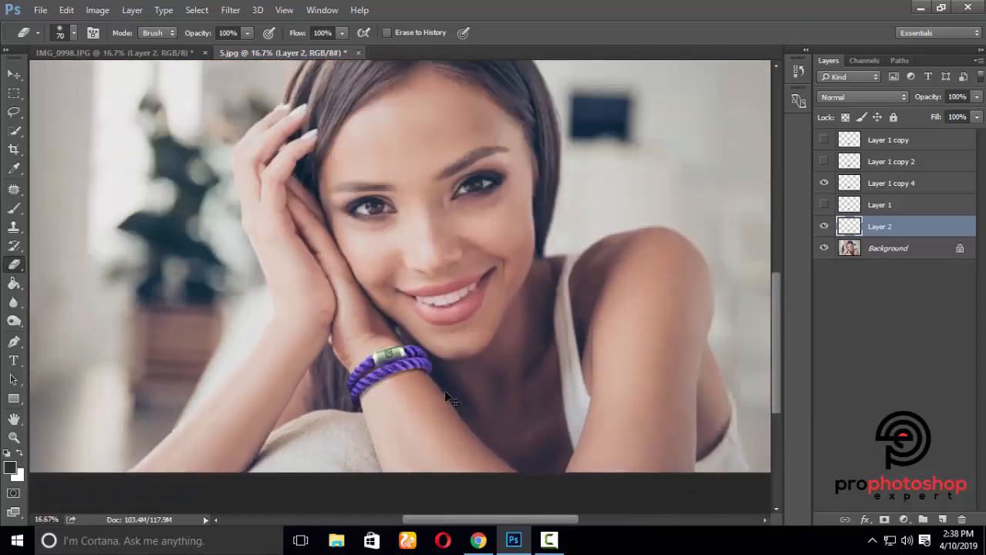
key("ctrl+plus")
scroll(444, 394, "down", 5)
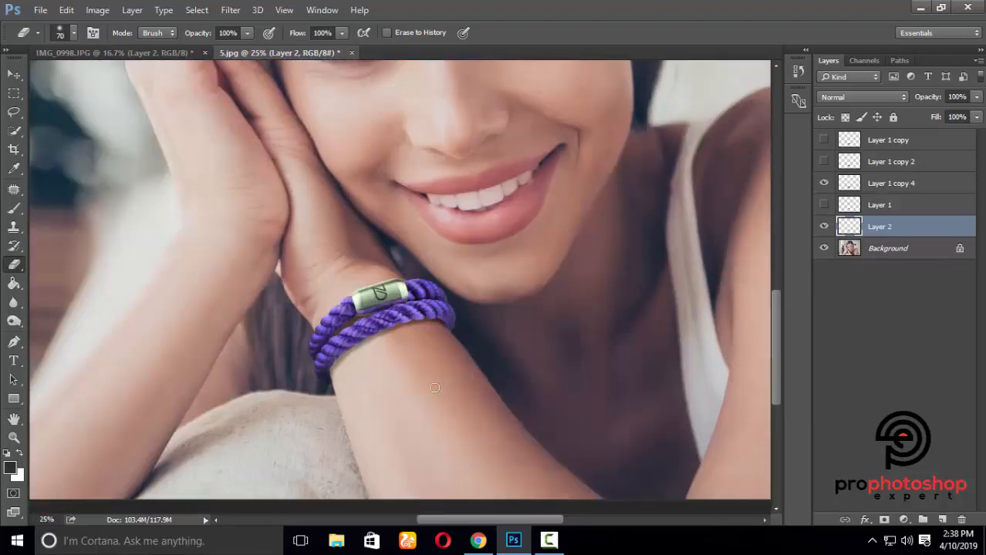
key("ctrl+j")
Soften the duplicated shadow's outer edge along the wrist with the Eraser, enlarged to size 125.
key("ctrl+plus")
key("ctrl+plus")
scroll(353, 375, "down", 2)
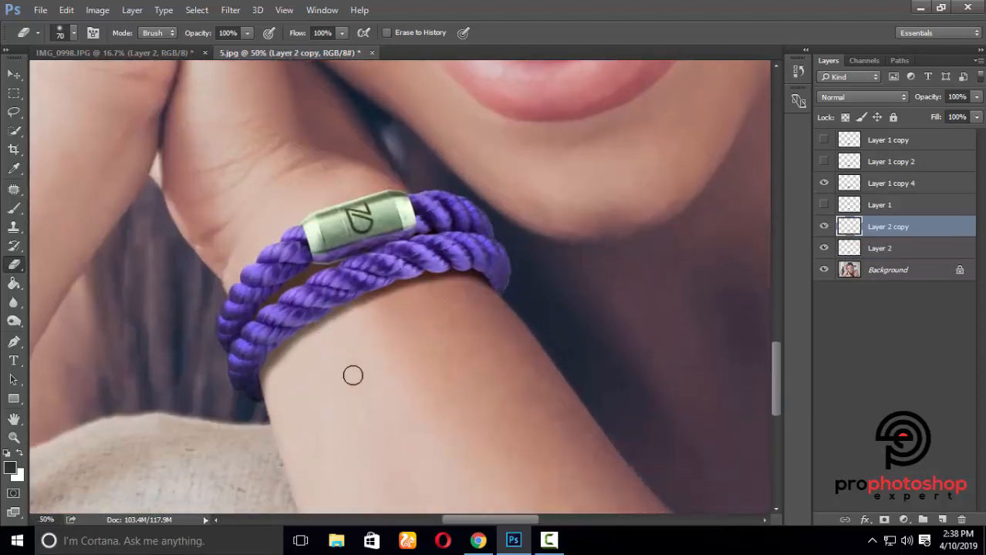
key("bracketright")
key("bracketright")
key("bracketright")
key("bracketright")
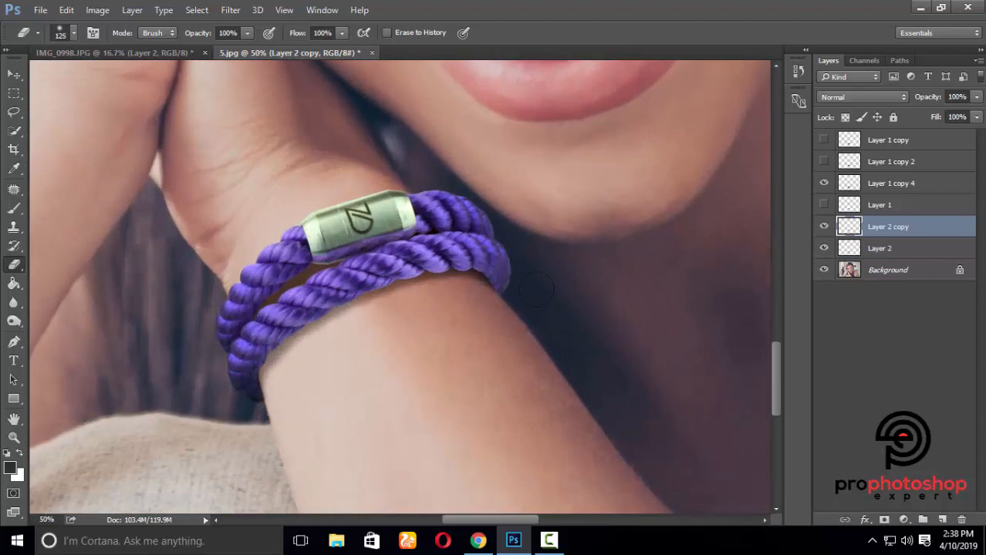
key("bracketleft")
key("bracketright")
Compare the shadow with and without Layer 2 copy, and merge it with Layer 2.
key("ctrl+minus")
key("ctrl+minus")
scroll(515, 313, "up", 2)
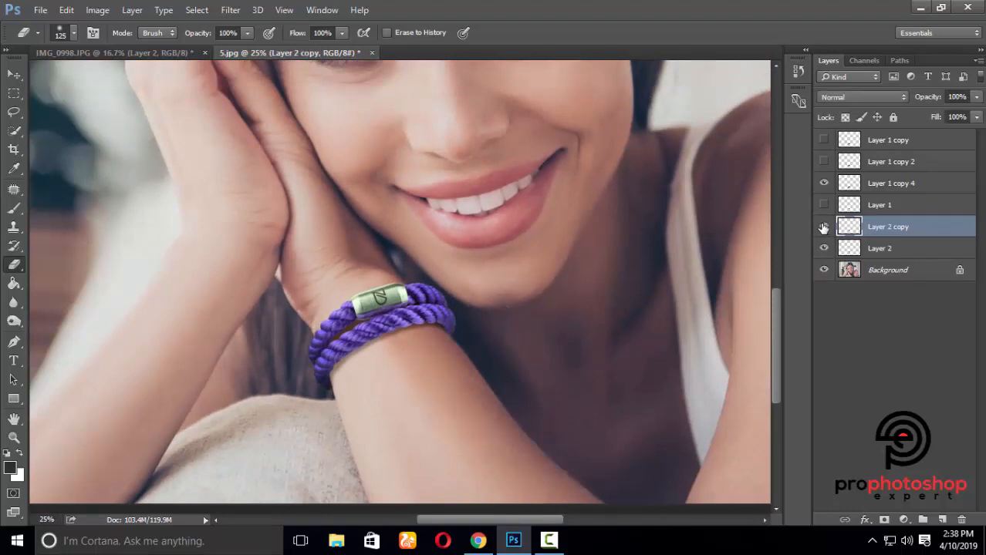
left_click(822, 228)
left_click(823, 227)
left_click(881, 248, "ctrl")
right_click(882, 248)
left_click(621, 478)
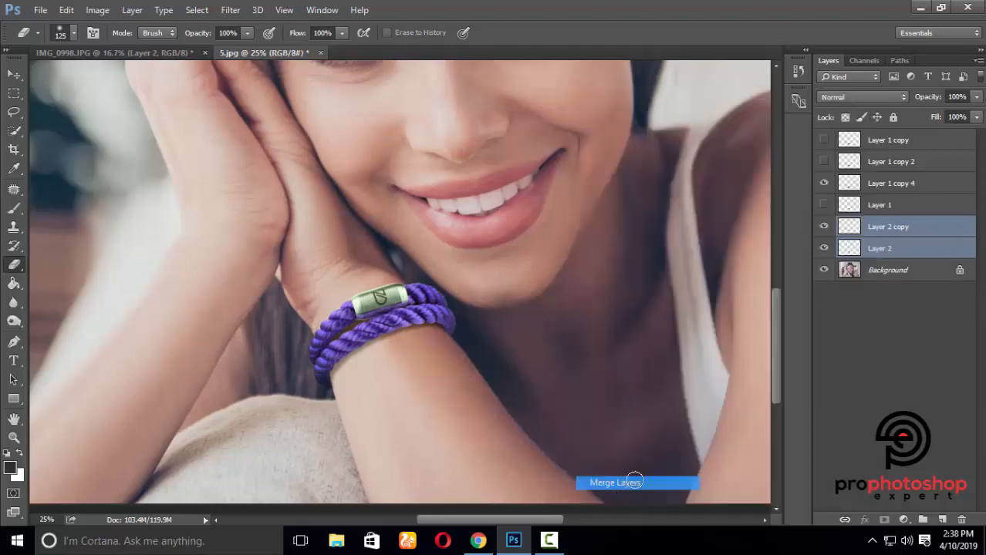
Duplicate the merged shadow layer, Layer 2 copy.
scroll(532, 444, "down", 2)
key("ctrl+plus")
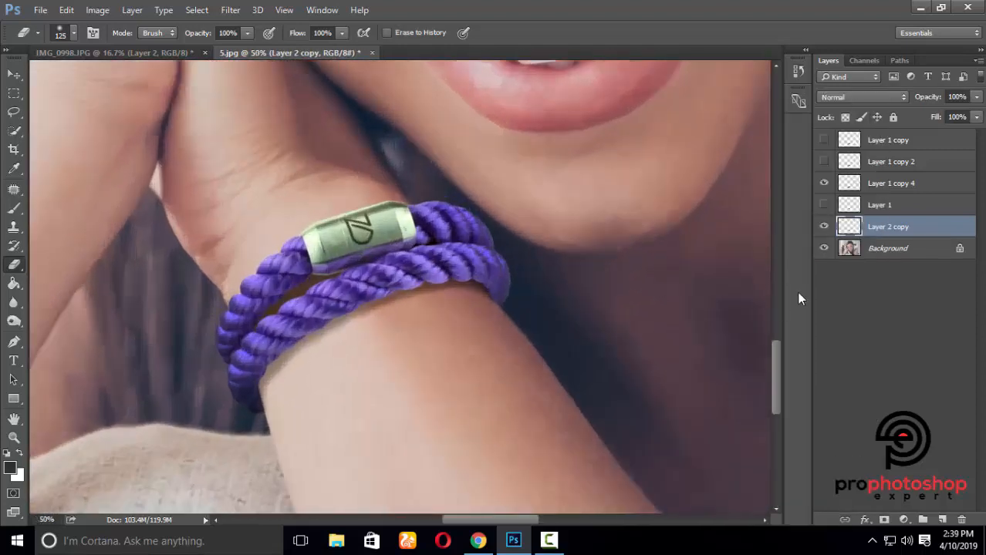
key("ctrl+j")
Soften Layer 2 copy 2 with a Gaussian Blur of radius 4.4 pixels.
key("ctrl+minus")
key("ctrl+minus")
key("ctrl+minus")
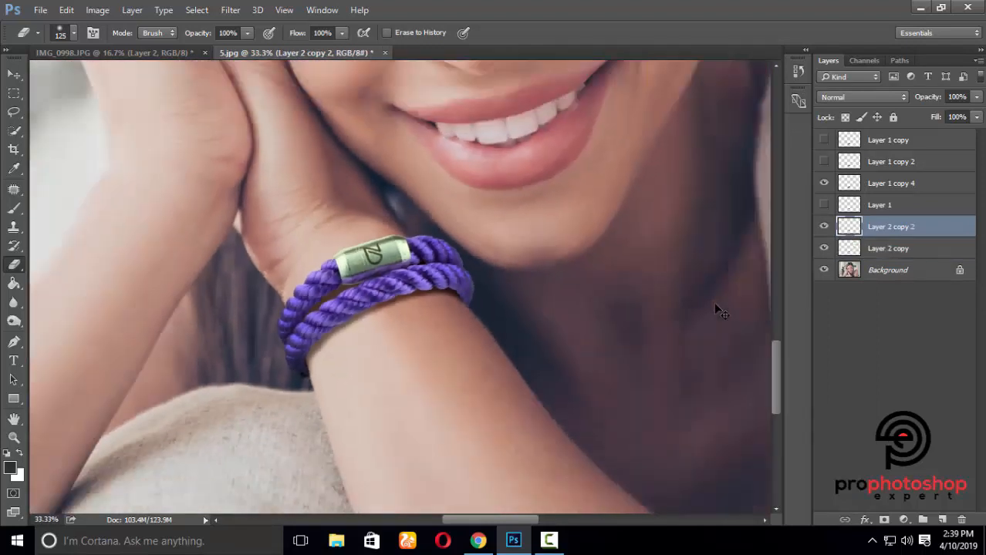
left_click(230, 10)
mouse_move(324, 169)
left_click(452, 229)
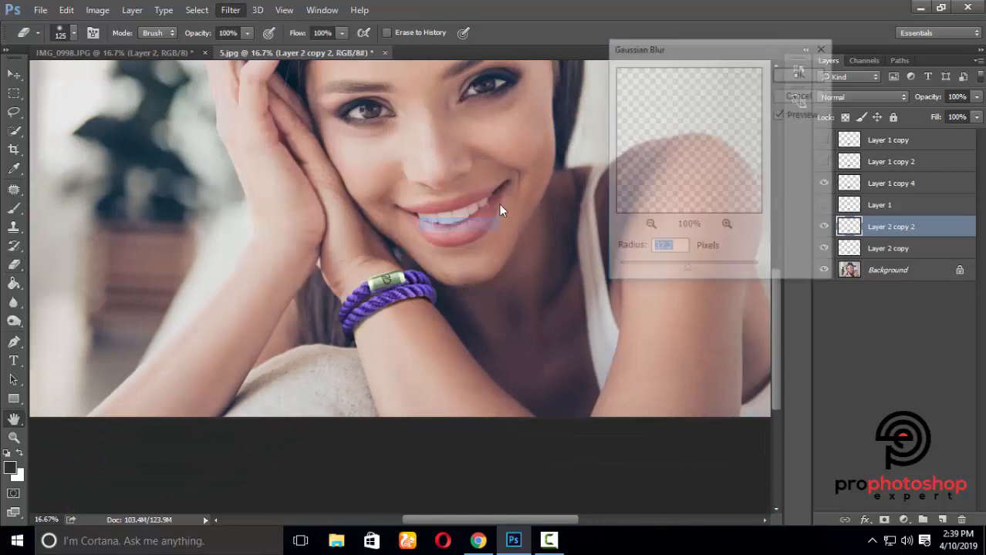
key("ctrl+plus")
key("ctrl+plus")
left_click_drag(686, 269, 641, 273)
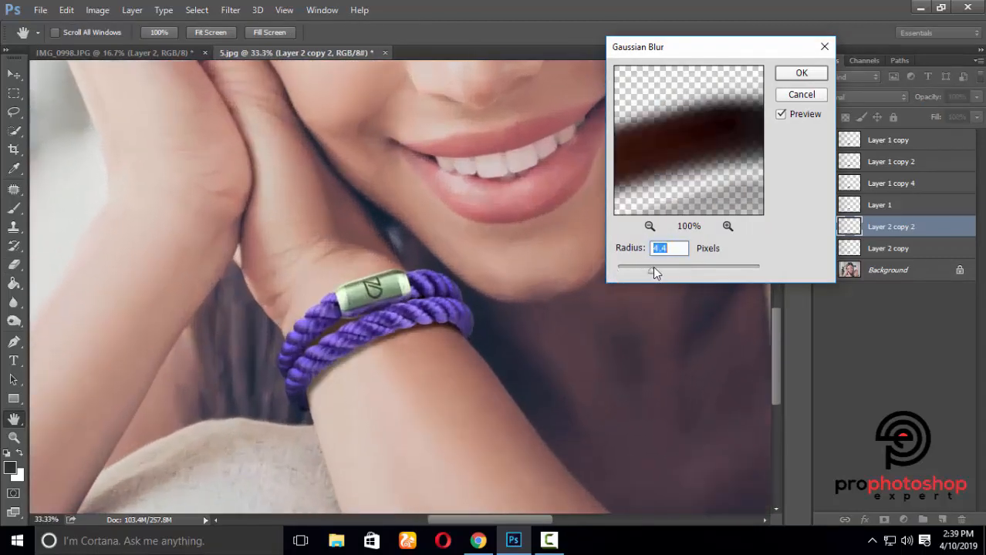
left_click(809, 77)
key("e")
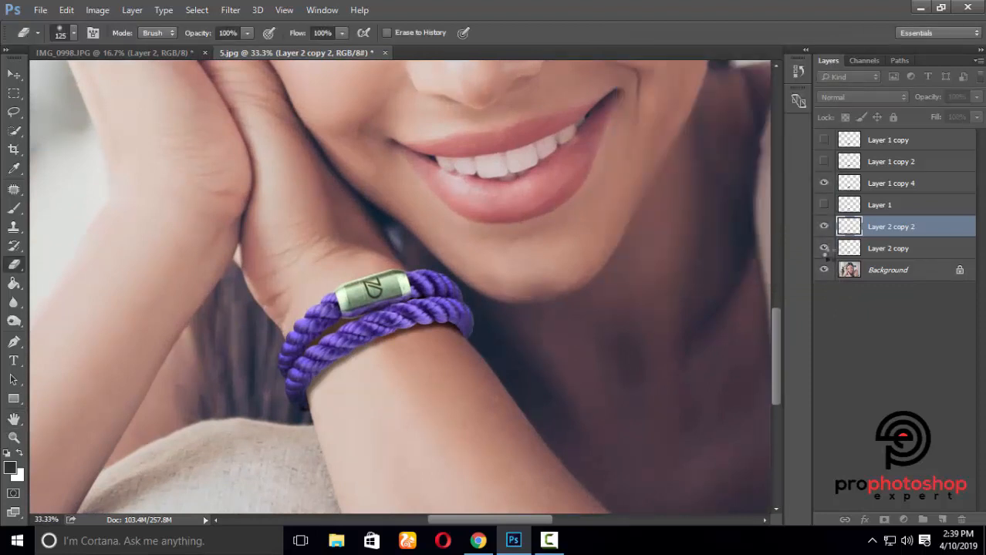
Compare the shadow with and without the unblurred Layer 2 copy, and leave that layer hidden.
left_click(824, 248)
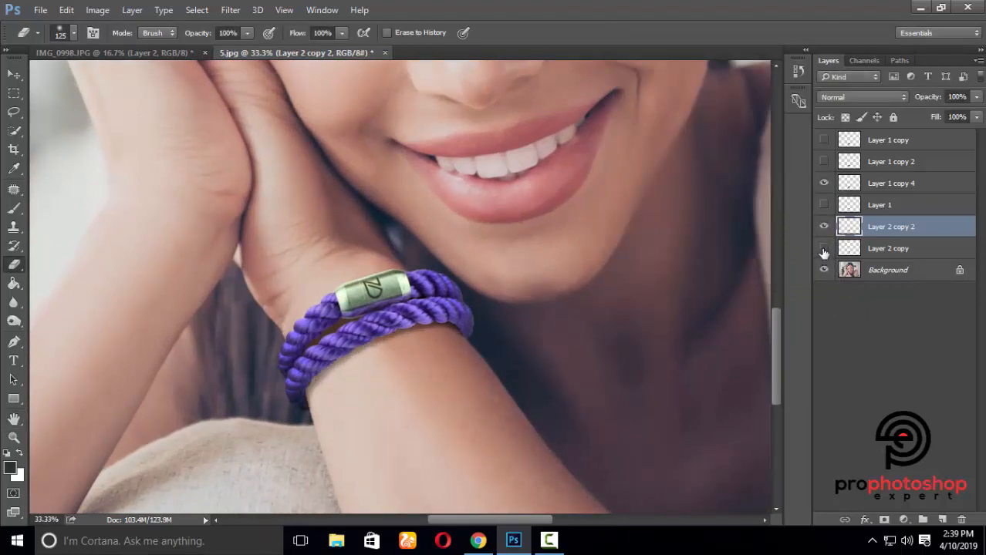
left_click(824, 251)
left_click(823, 250)
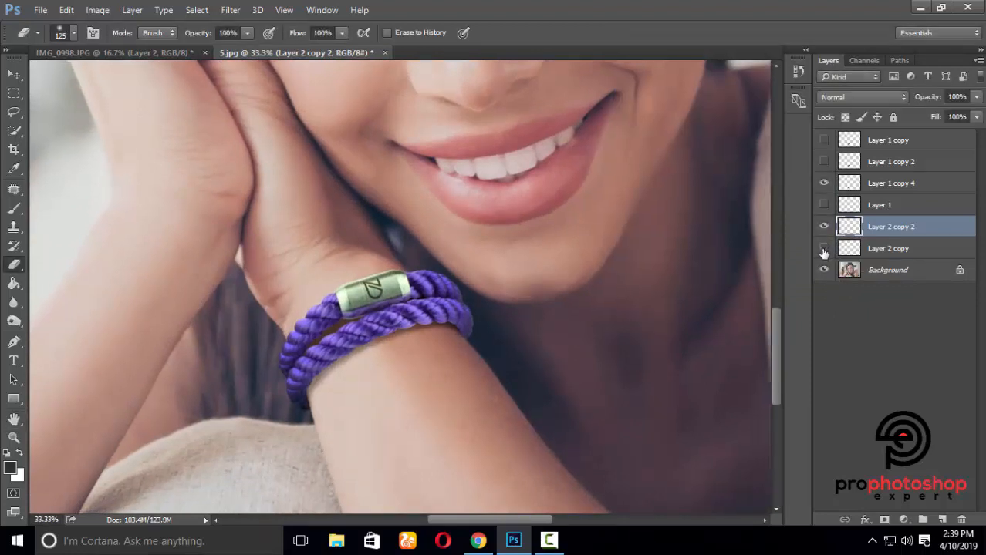
left_click(824, 250)
left_click(823, 250)
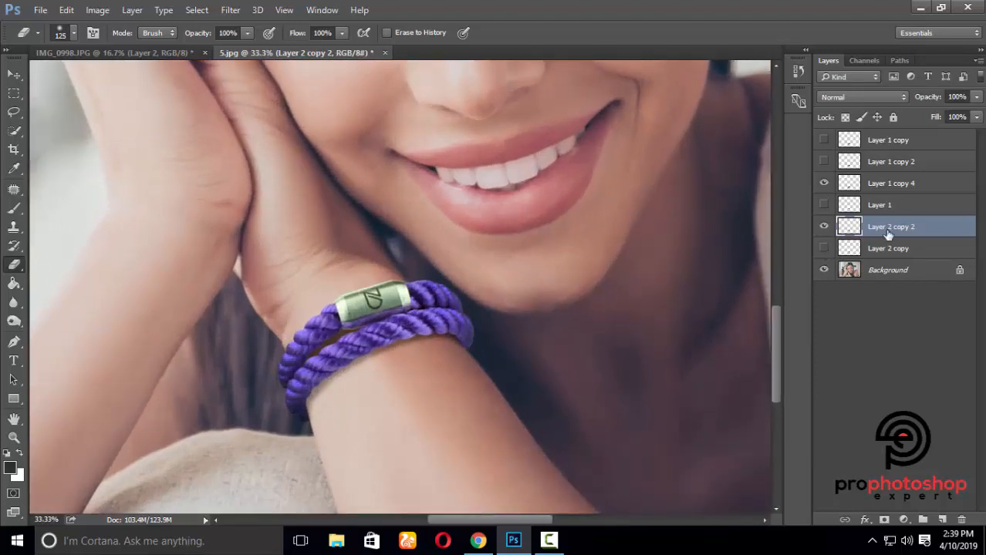
Duplicate the blurred Layer 2 copy 2 and lower the duplicate's opacity to 42%.
key("ctrl+j")
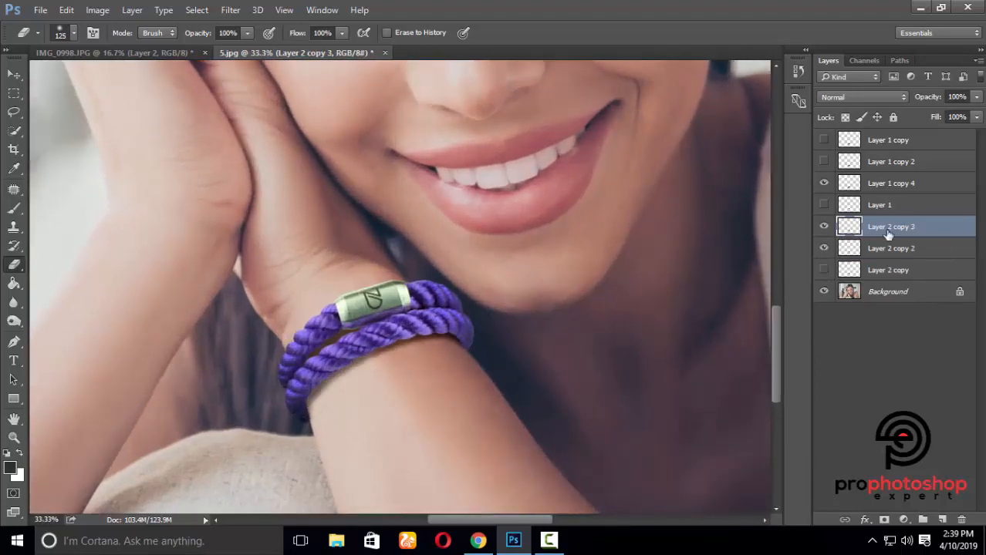
left_click(977, 96)
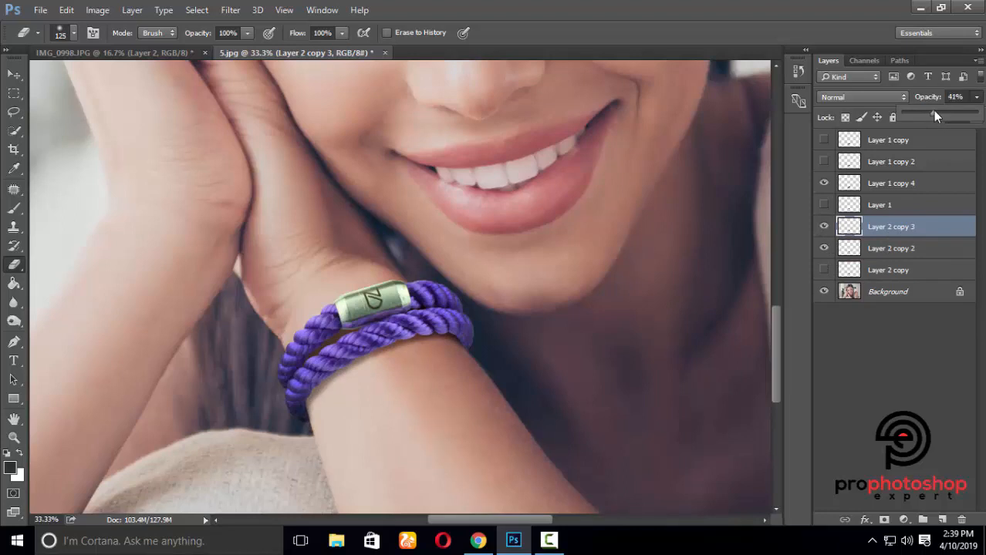
left_click_drag(933, 113, 934, 115)
left_click(609, 307)
Trim the shadow's edge on Layer 2 copy 3 along the lower rope with the Eraser at sizes 50 to 70.
key("ctrl+minus")
key("ctrl+plus")
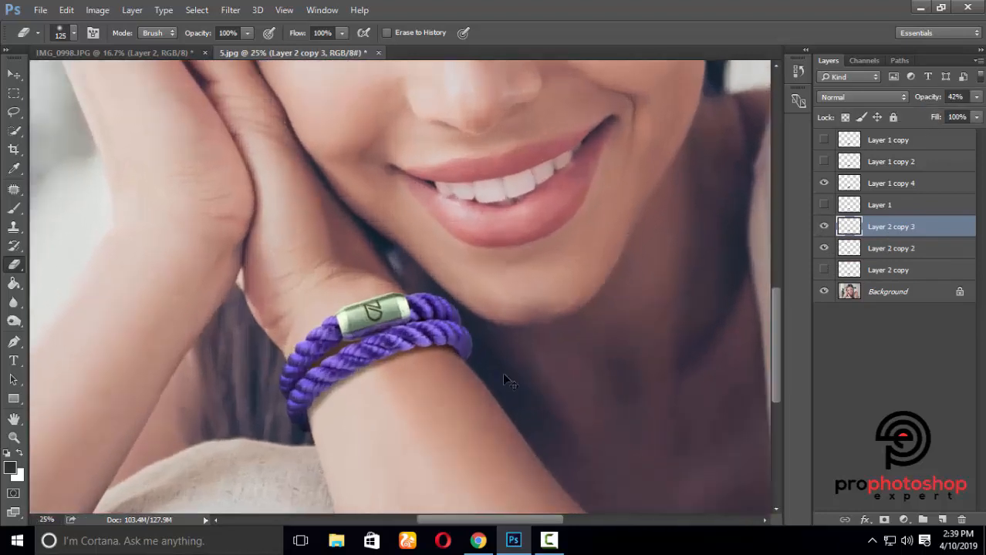
key("ctrl+plus")
key("bracketleft")
scroll(504, 374, "down", 3)
key("ctrl+plus")
key("bracketleft")
key("bracketleft")
key("bracketleft")
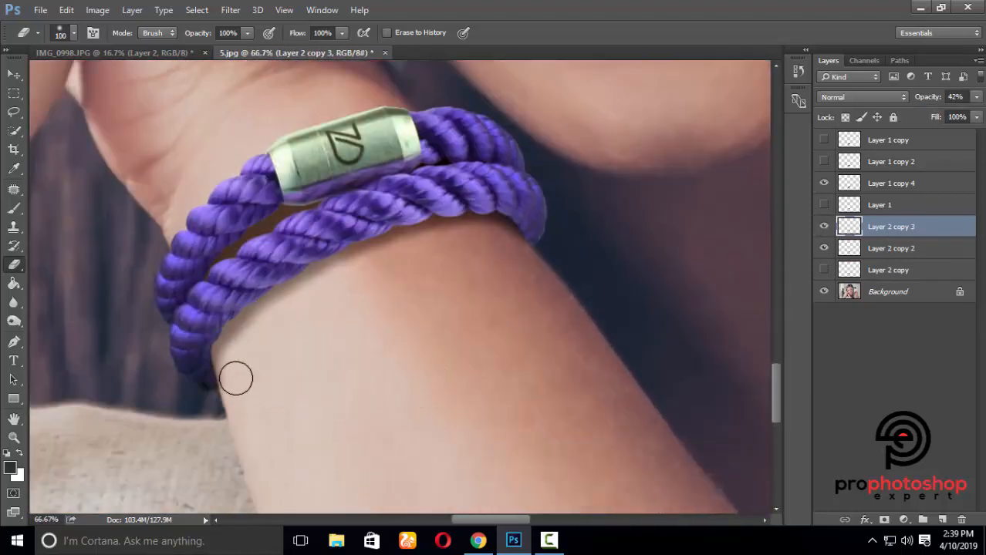
key("bracketleft")
key("bracketleft")
key("bracketleft")
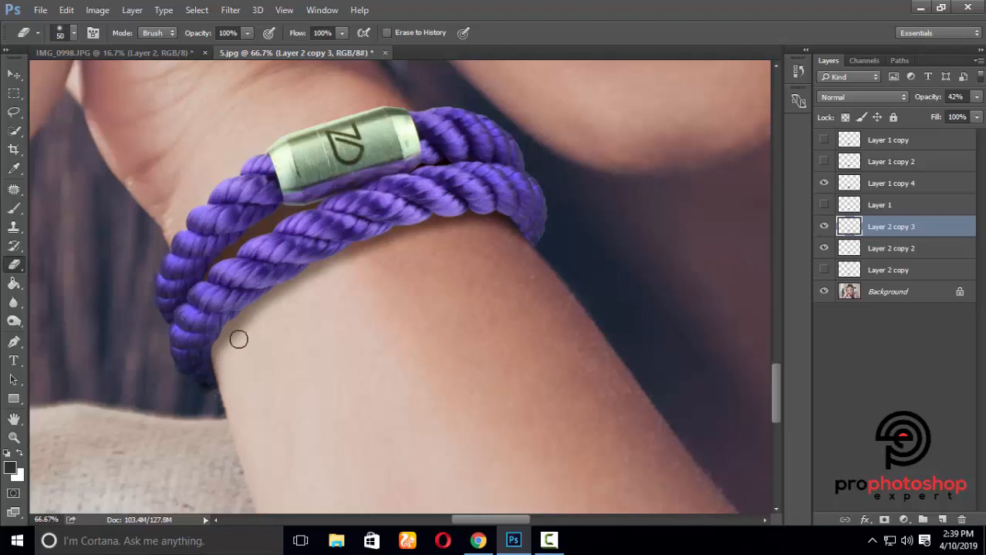
key("bracketright")
key("bracketright")
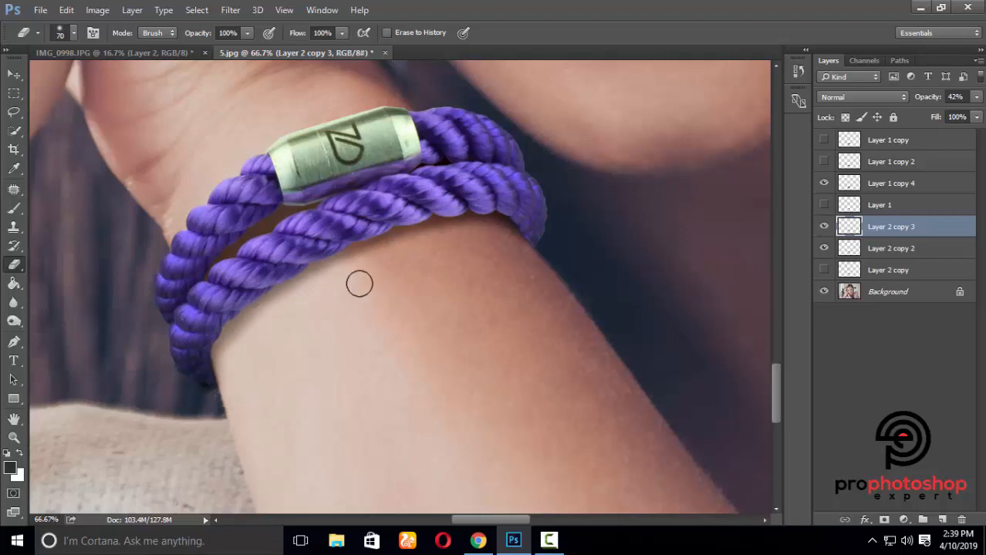
key("bracketleft")
Compare the shadow with and without Layer 2 copy 3, and check the bracelet in the wider portrait.
left_click(824, 227)
left_click(824, 227)
left_click(823, 227)
left_click(824, 227)
scroll(504, 370, "down", 4)
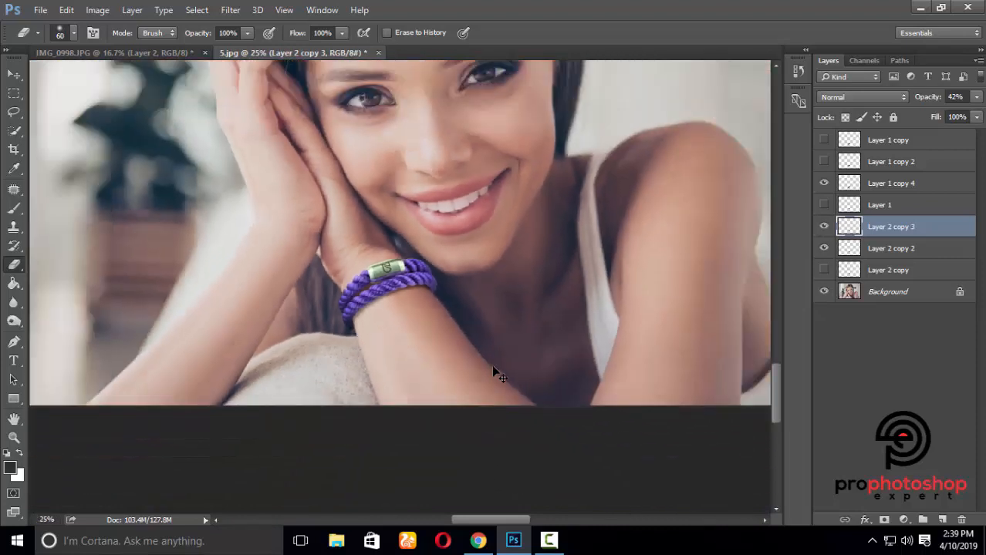
scroll(491, 364, "up", 1)
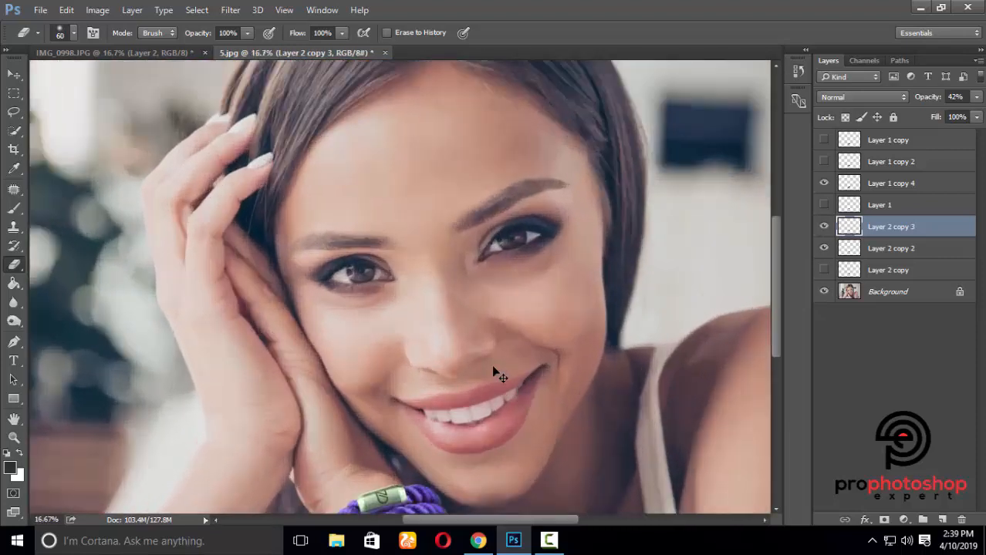
scroll(489, 364, "down", 5)
Trim the shadow on Layer 2 copy 2 below the lower rope at the wrist with the Eraser at sizes 50 to 80.
key("ctrl+plus")
key("ctrl+plus")
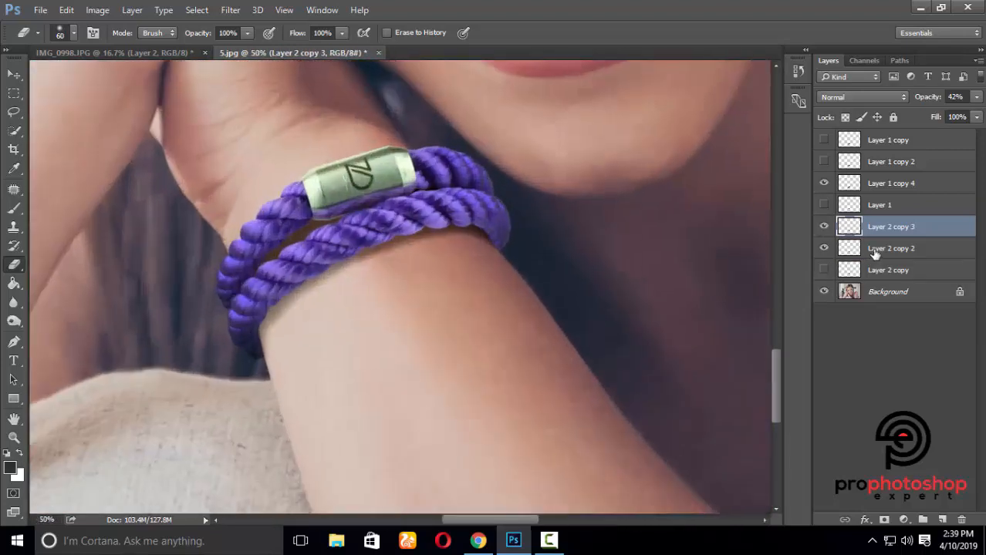
left_click(875, 252)
scroll(344, 401, "up", 1)
key("[")
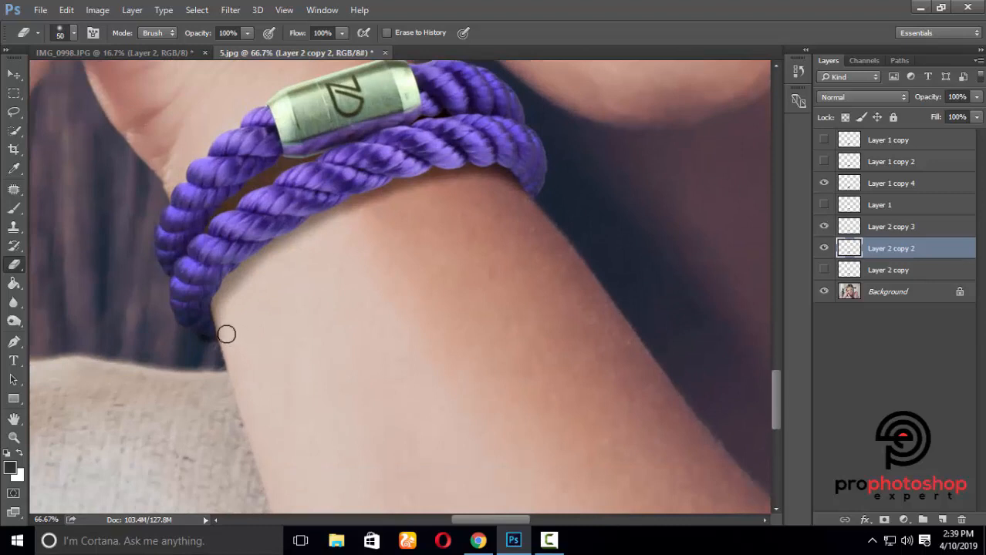
mouse_move(224, 323)
left_mouse_down()
mouse_move(224, 305)
mouse_move(282, 263)
mouse_move(225, 313)
mouse_move(249, 283)
left_mouse_up()
key("bracketright")
key("bracketright")
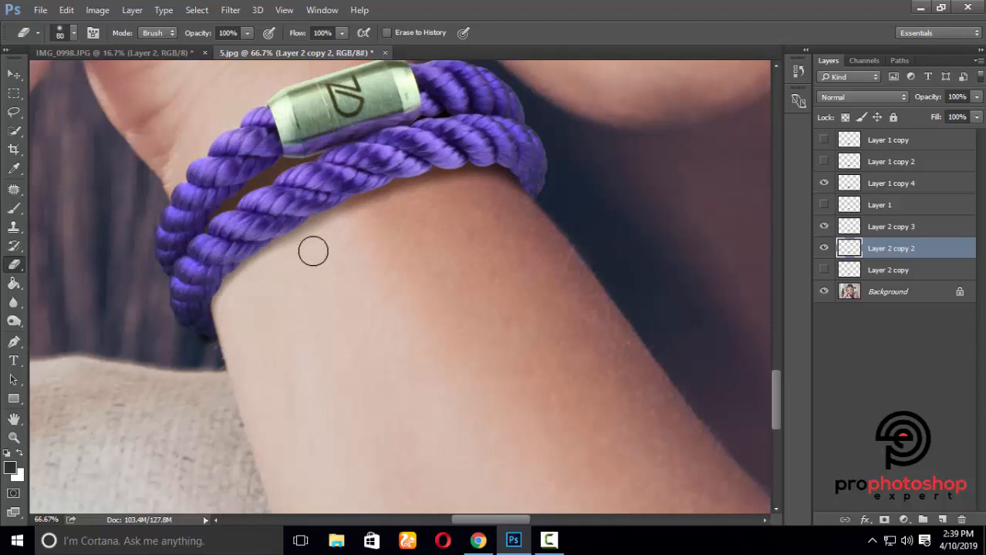
Check the bracelet in the wider portrait and compare the shadow with and without Layer 2 copy 2.
scroll(443, 366, "down", 4)
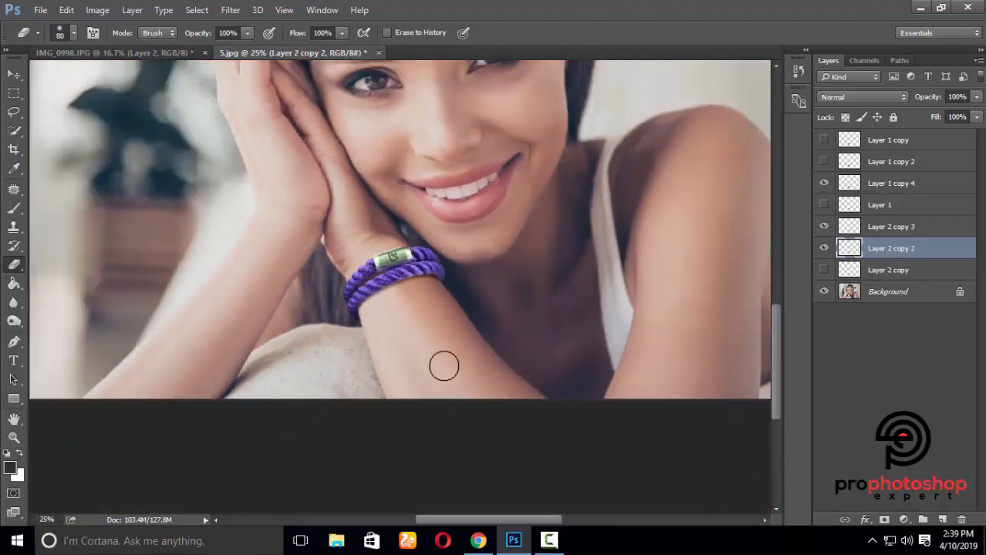
scroll(501, 343, "up", 2)
scroll(524, 339, "up", 2)
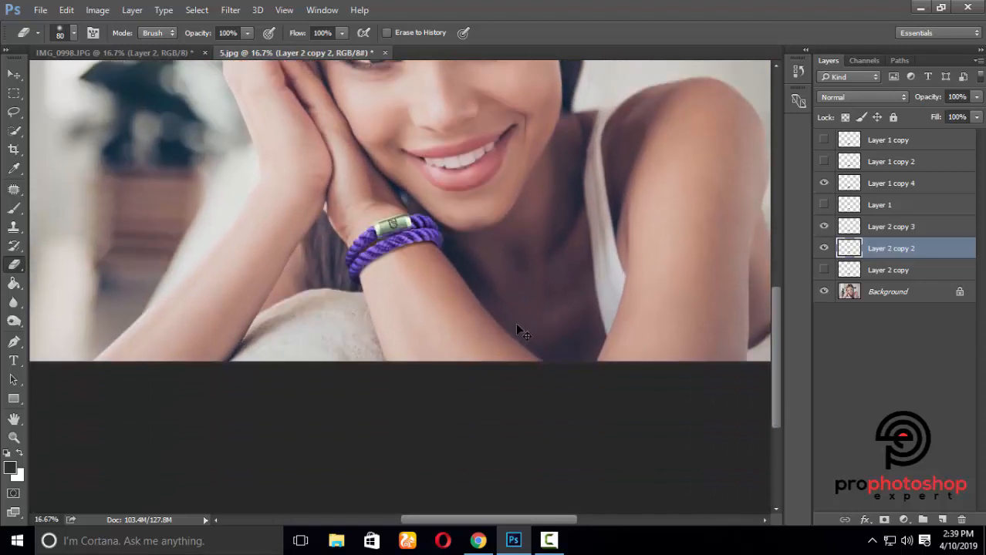
scroll(511, 330, "up", 2)
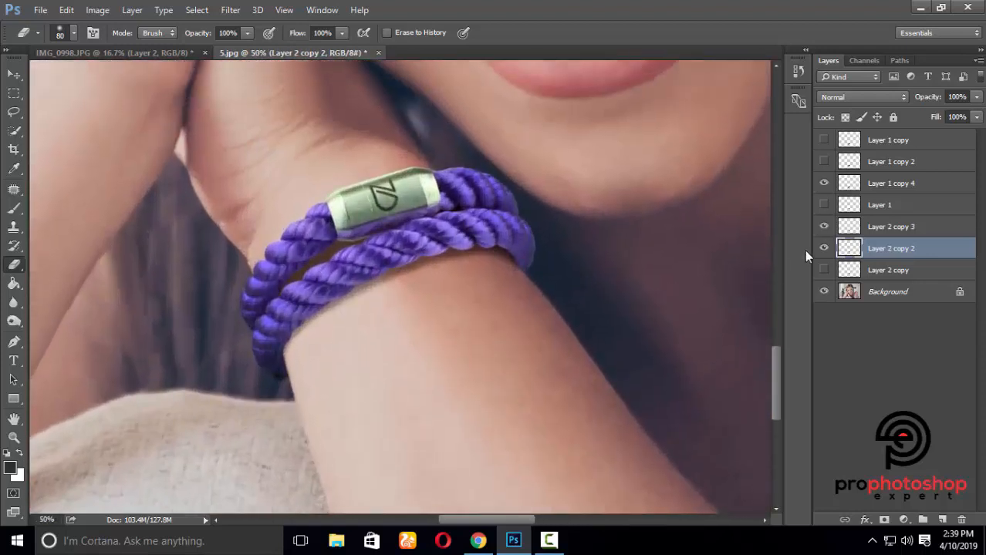
left_click(824, 248)
left_click(823, 249)
left_click(823, 249)
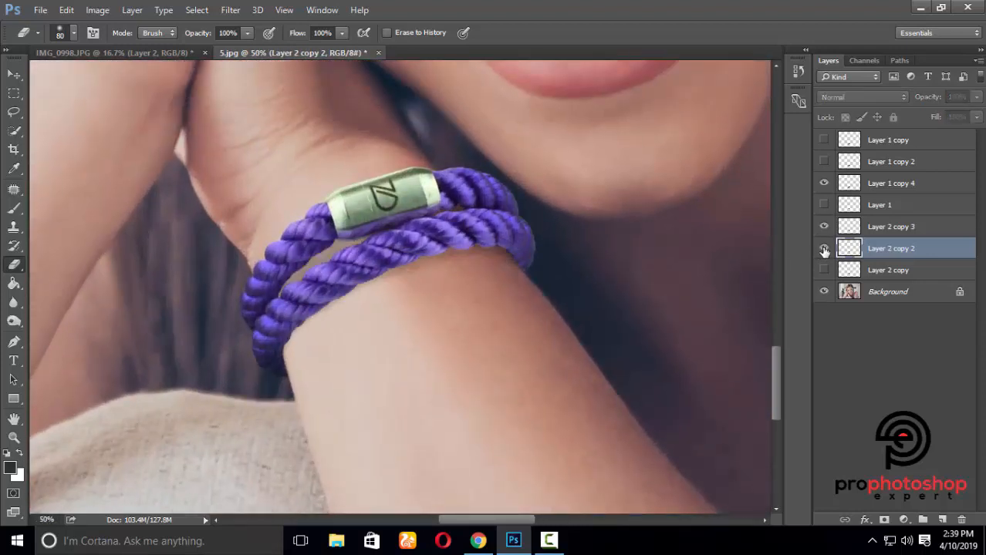
left_click(824, 248)
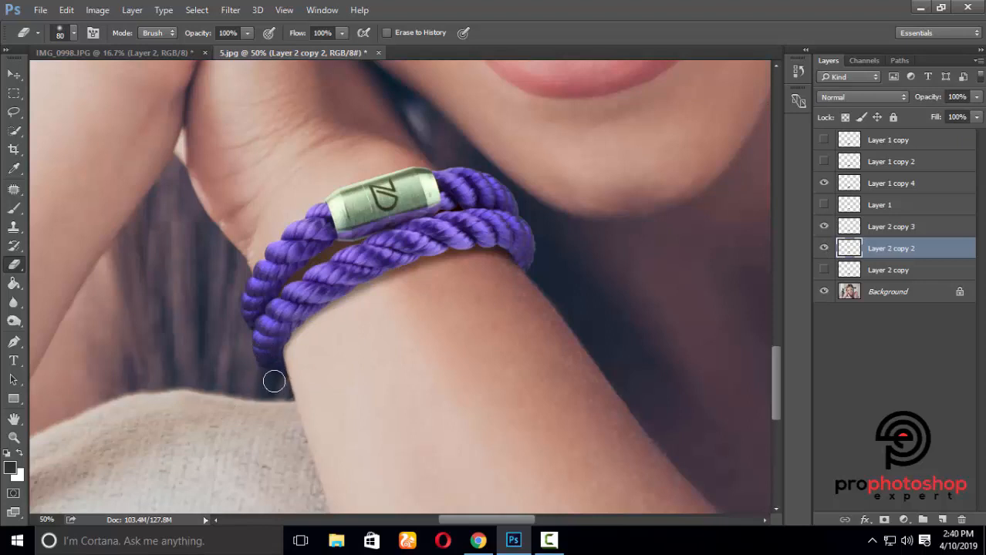
left_click(877, 232)
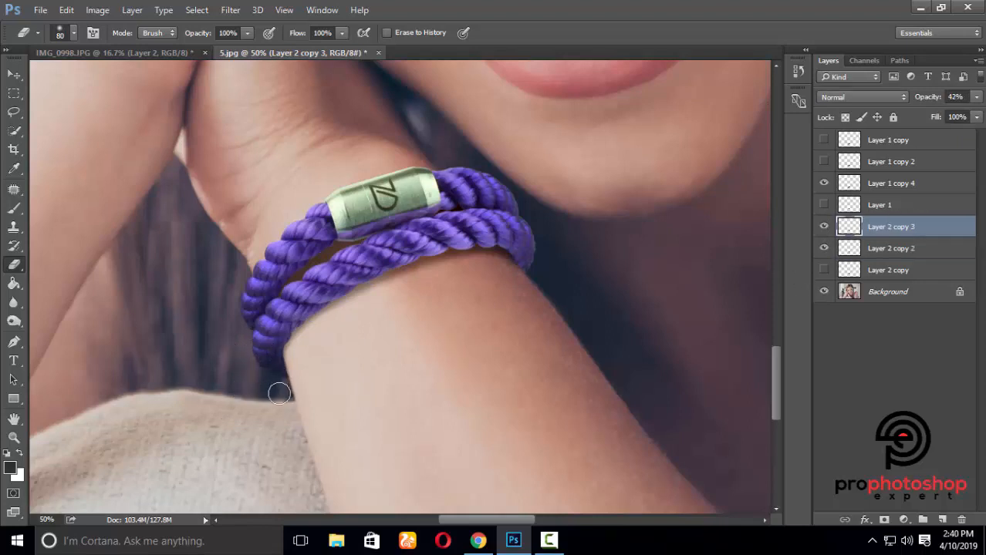
scroll(255, 466, "up", 2)
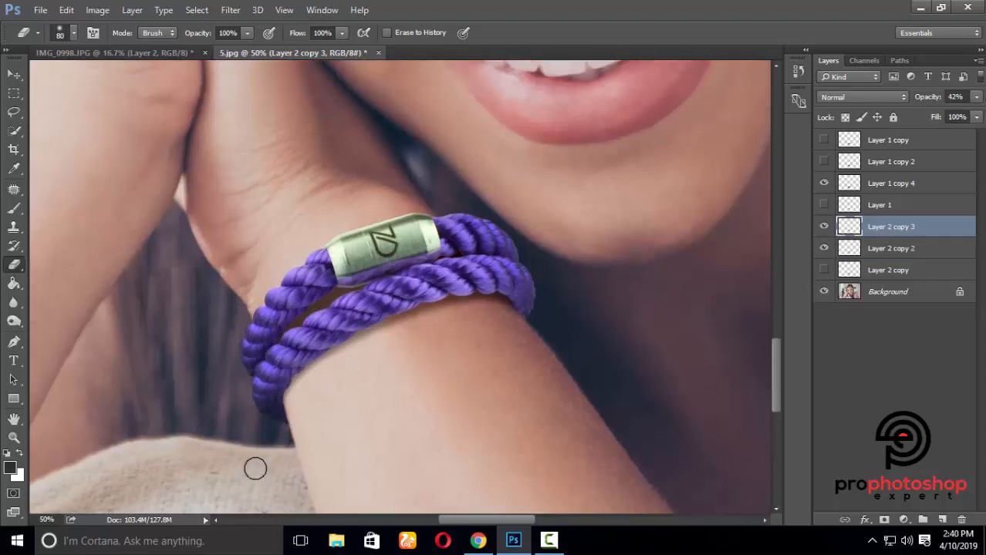
left_click(824, 249)
left_click(824, 248)
left_click(824, 248)
left_click(824, 248)
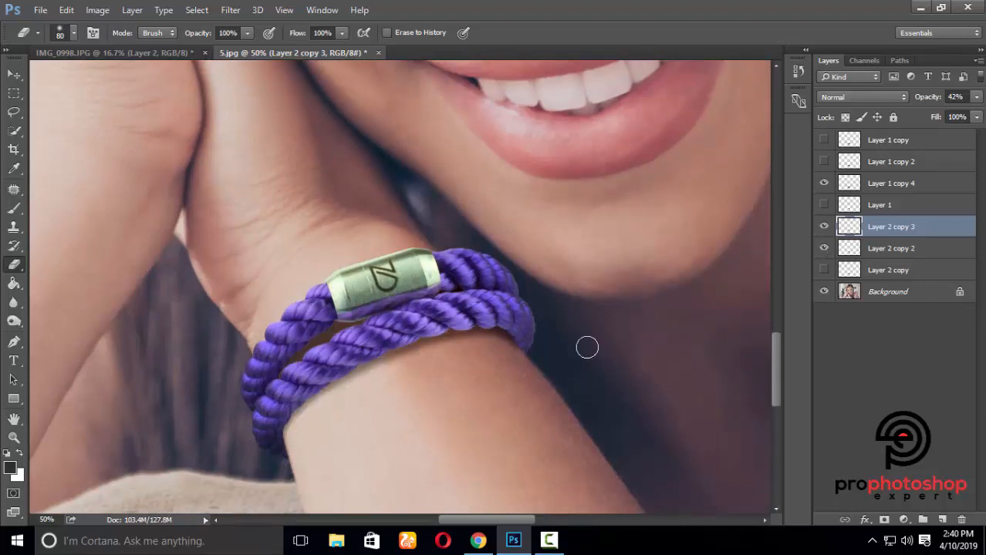
Merge Layer 2 copy 3 with Layer 2 copy 2 and set the merged shadow layer's opacity to 80%.
scroll(586, 348, "down", 1)
scroll(633, 327, "down", 3)
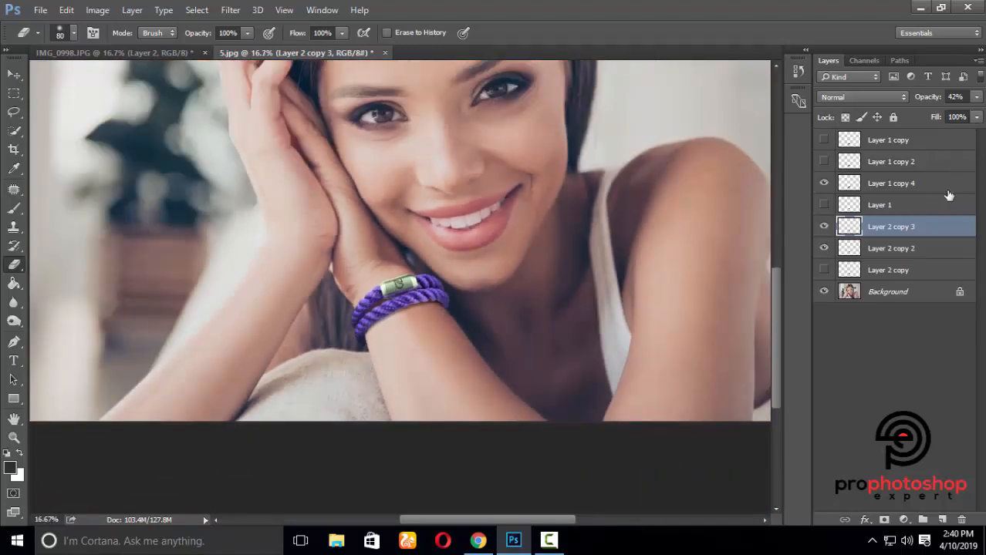
left_click(912, 248, "ctrl")
right_click(912, 248)
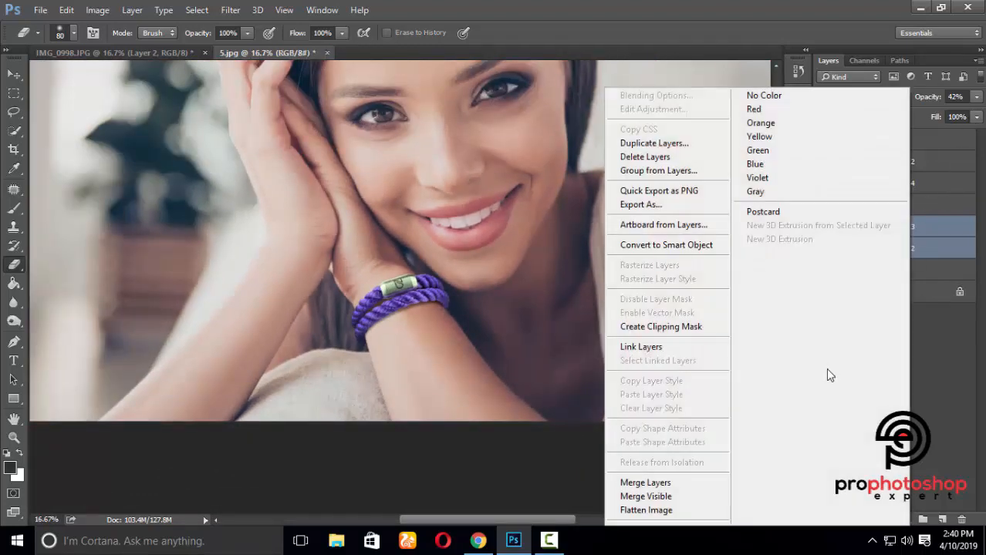
left_click(664, 483)
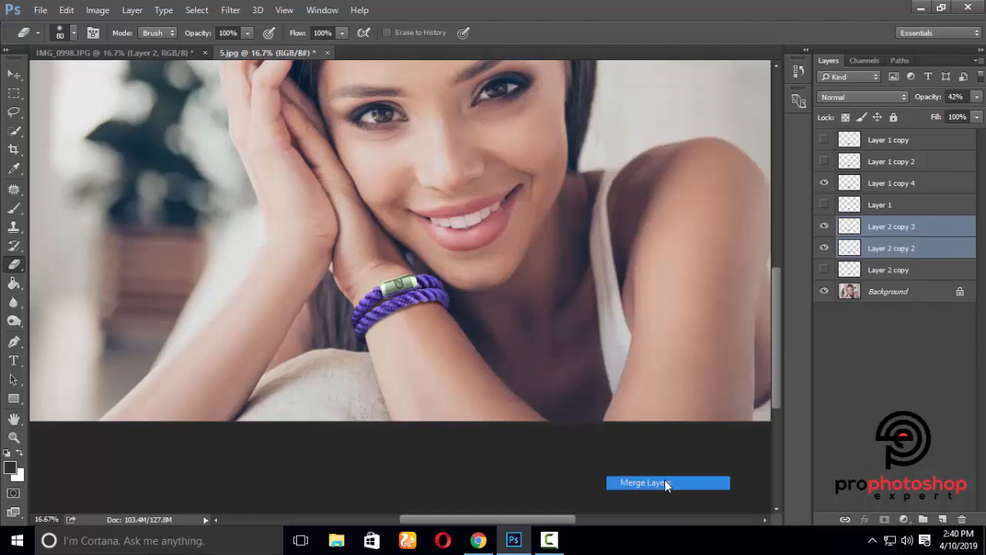
left_click(975, 99)
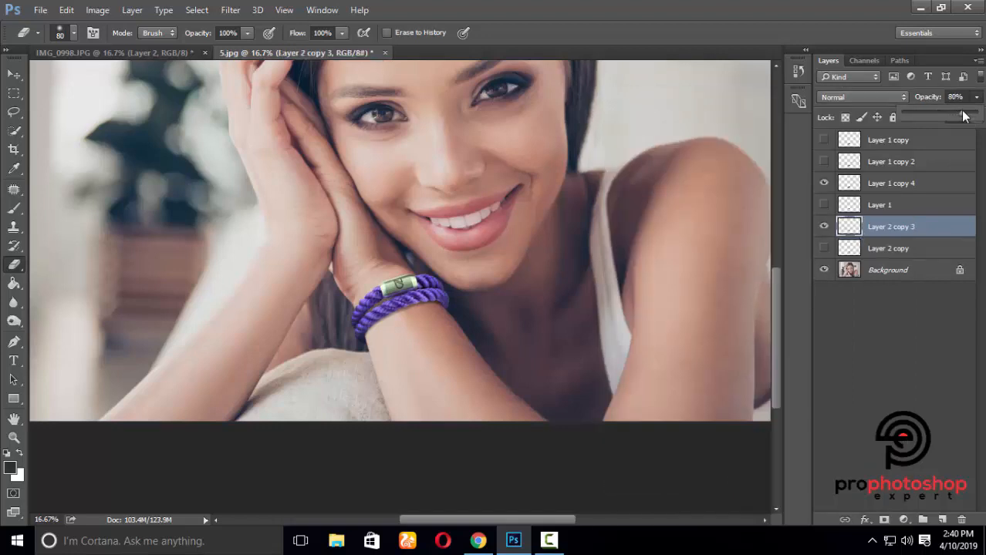
Compare the bracelet up close with and without the merged shadow layer, and check it in the full portrait.
key("ctrl+plus")
key("ctrl+plus")
key("ctrl+plus")
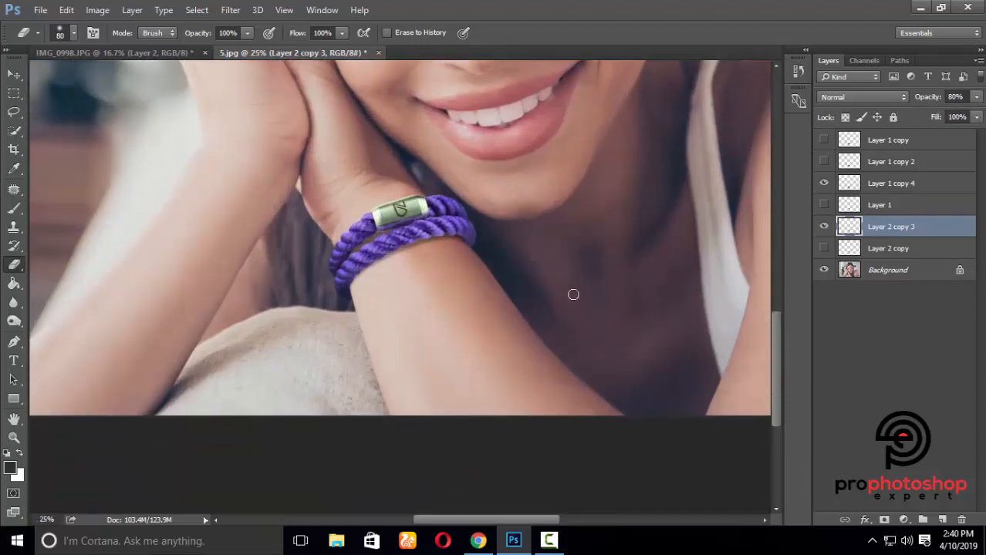
scroll(573, 295, "up", 2)
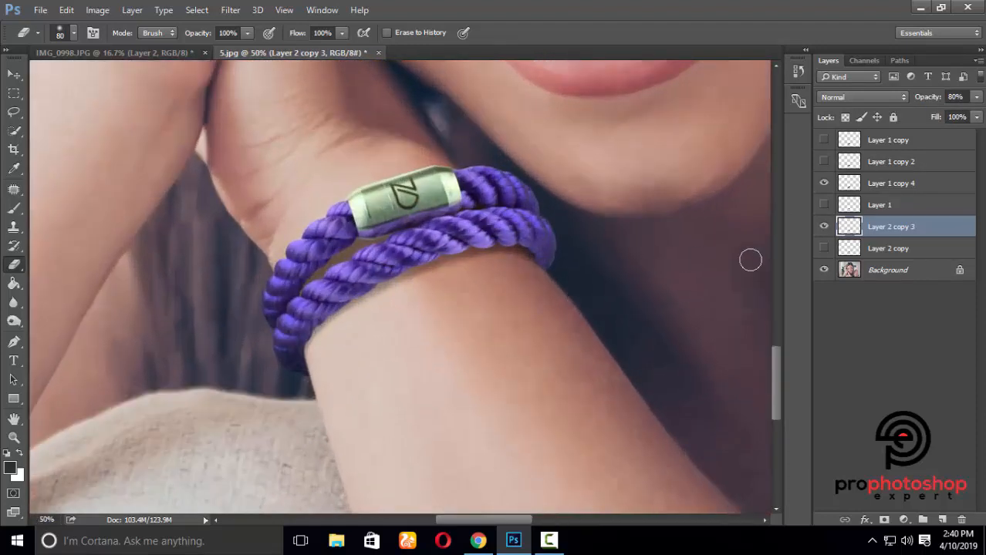
left_click(824, 227)
left_click(823, 226)
left_click(824, 227)
left_click(825, 226)
key("ctrl+minus")
key("ctrl+minus")
key("ctrl+minus")
key("ctrl+minus")
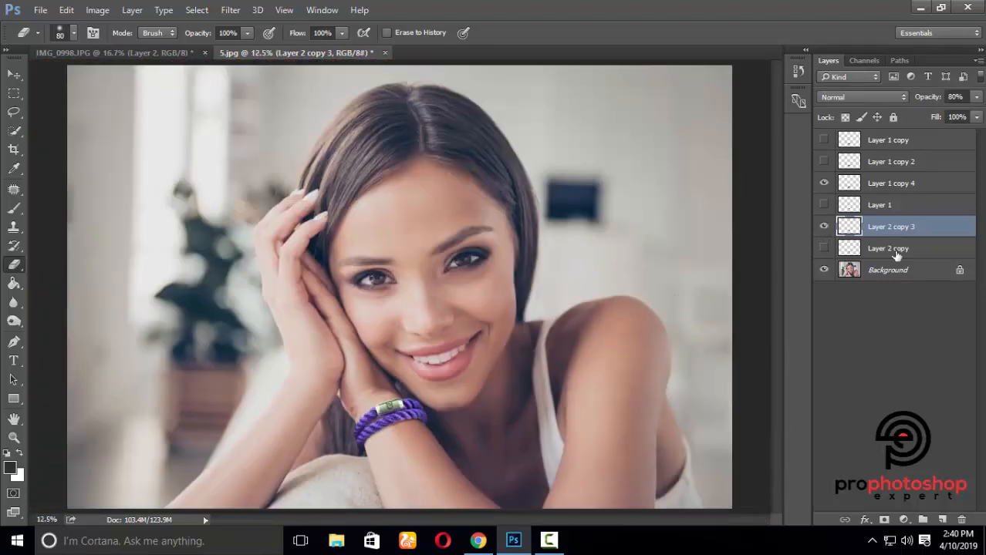
Clean the upper rope's top edge beside the metal clasp on Layer 1 copy 4 with the Eraser at size 15.
left_click(926, 271)
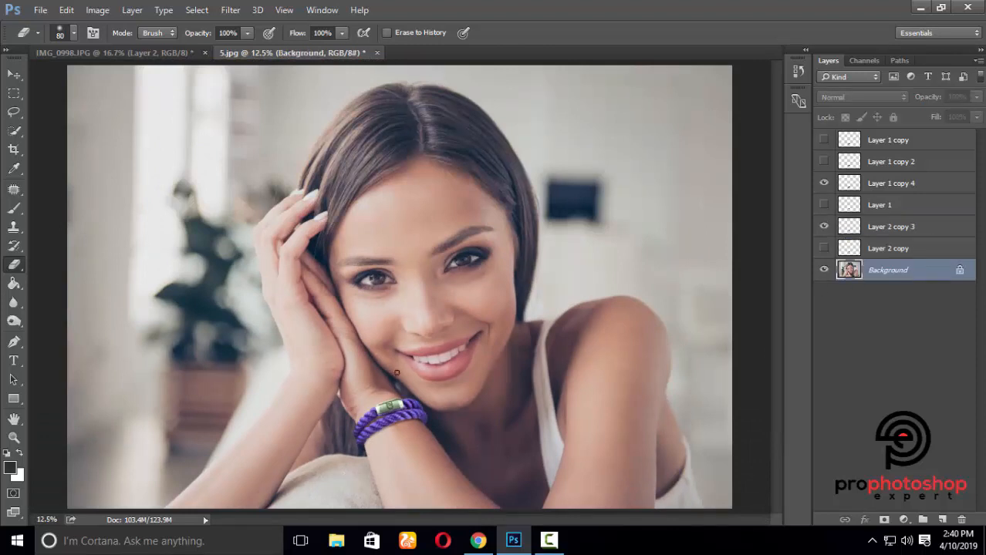
left_click(13, 437)
left_click(412, 417)
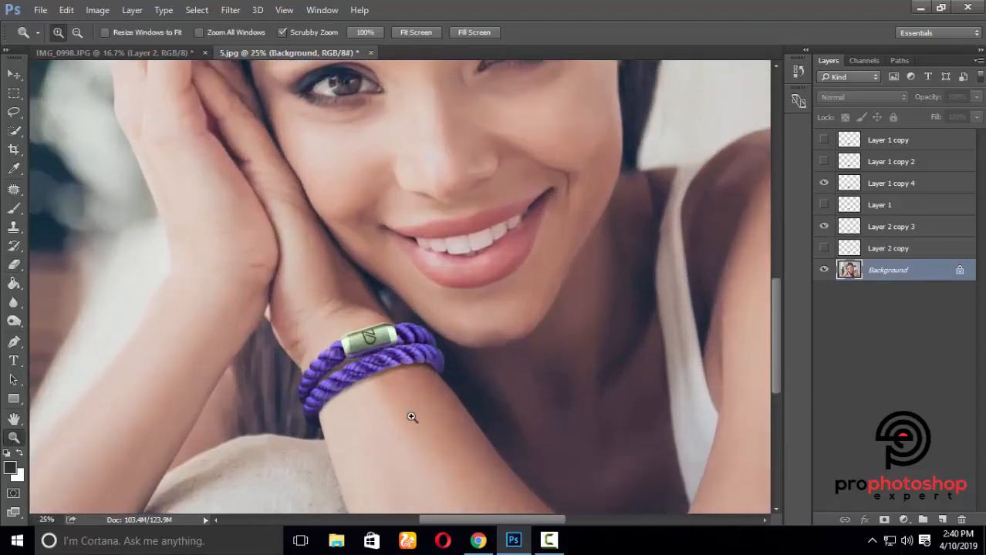
left_click(411, 367)
left_click(442, 326)
left_click(479, 325)
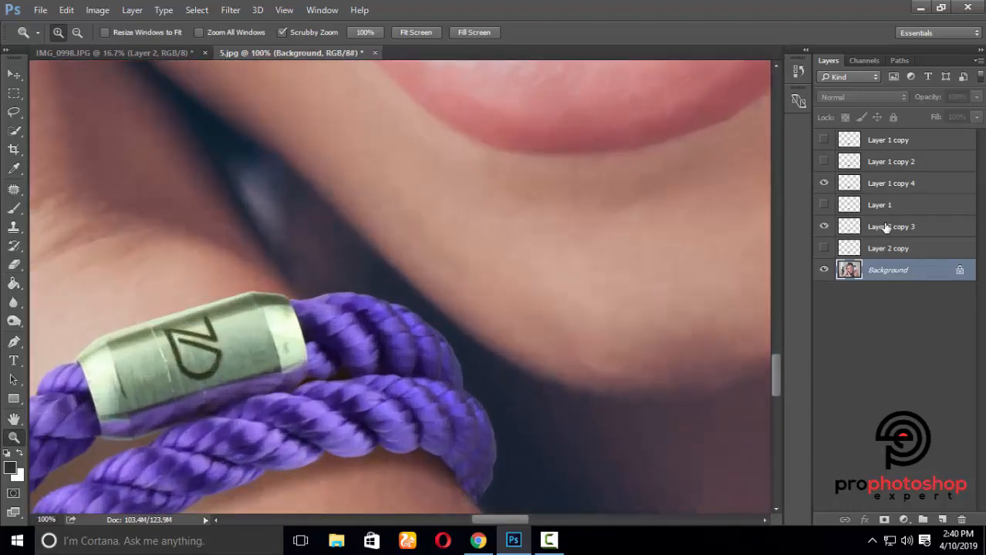
left_click(887, 185)
left_click(289, 297)
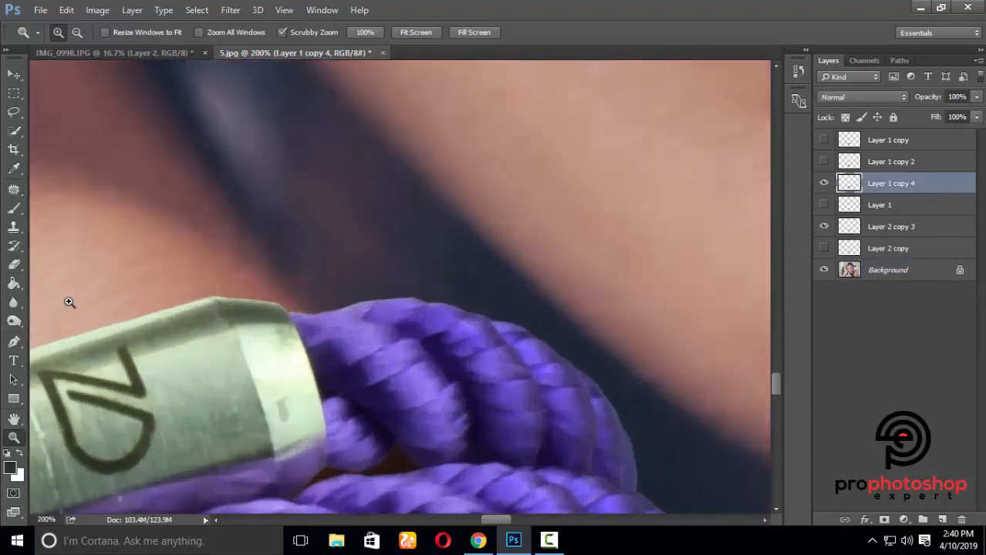
left_click(15, 266)
key("bracketleft")
key("bracketleft")
key("bracketleft")
key("bracketleft")
key("bracketleft")
key("bracketleft")
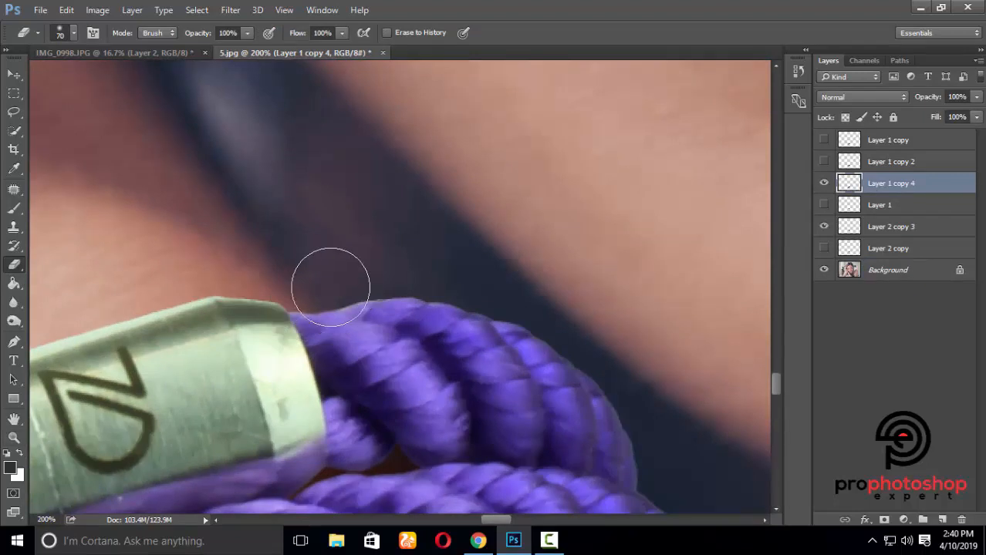
key("bracketleft")
left_click_drag(334, 308, 367, 297)
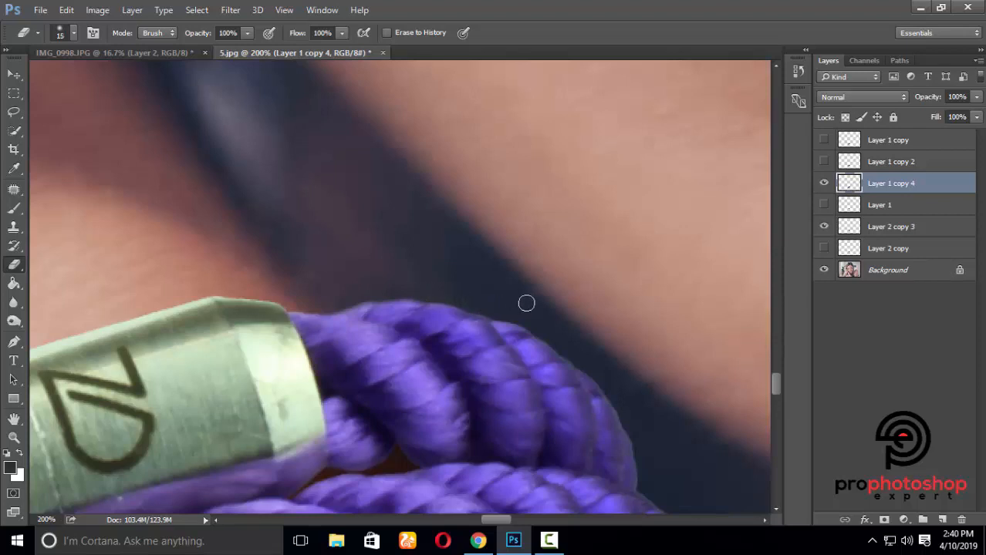
Erase the fringe along the outer curve of both ropes on Layer 1 copy 4 with the Eraser at sizes 9 to 15.
scroll(526, 304, "down", 2)
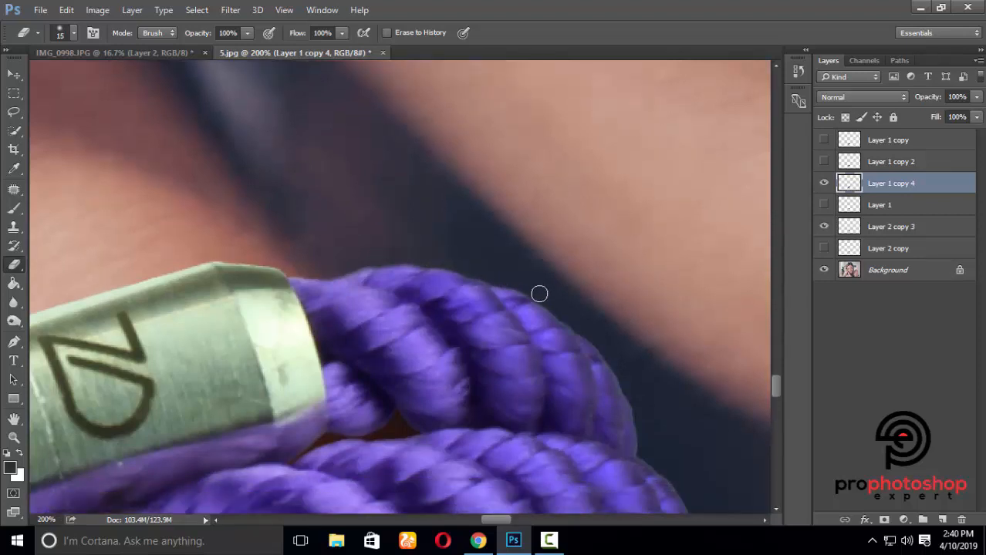
scroll(571, 319, "down", 3)
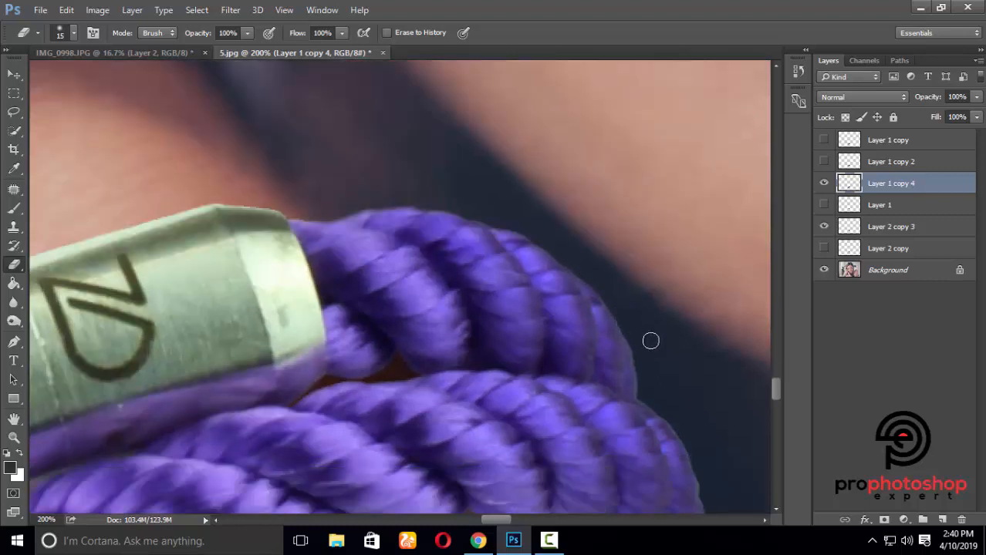
scroll(650, 339, "down", 3)
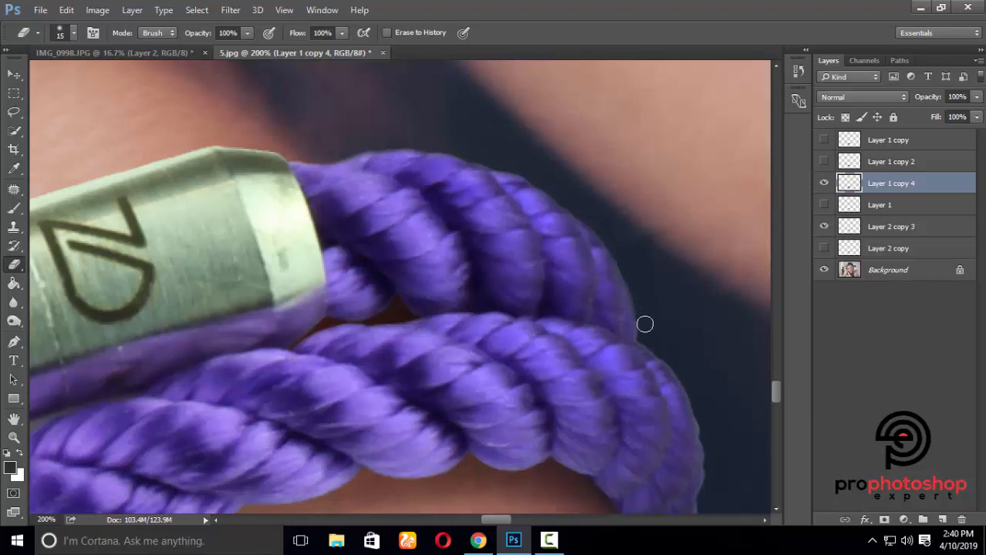
key("bracketleft")
scroll(652, 308, "down", 3)
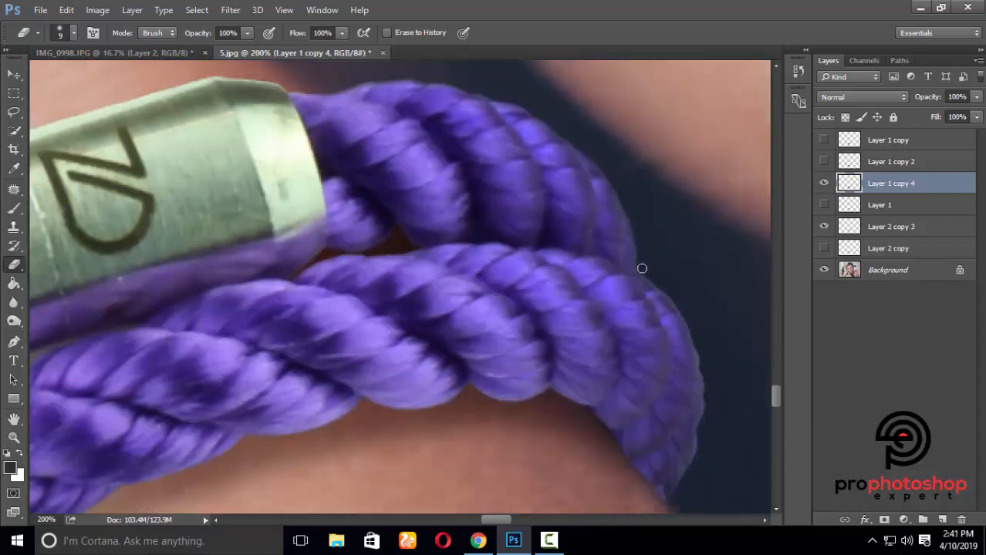
key("bracketright")
scroll(682, 270, "down", 2)
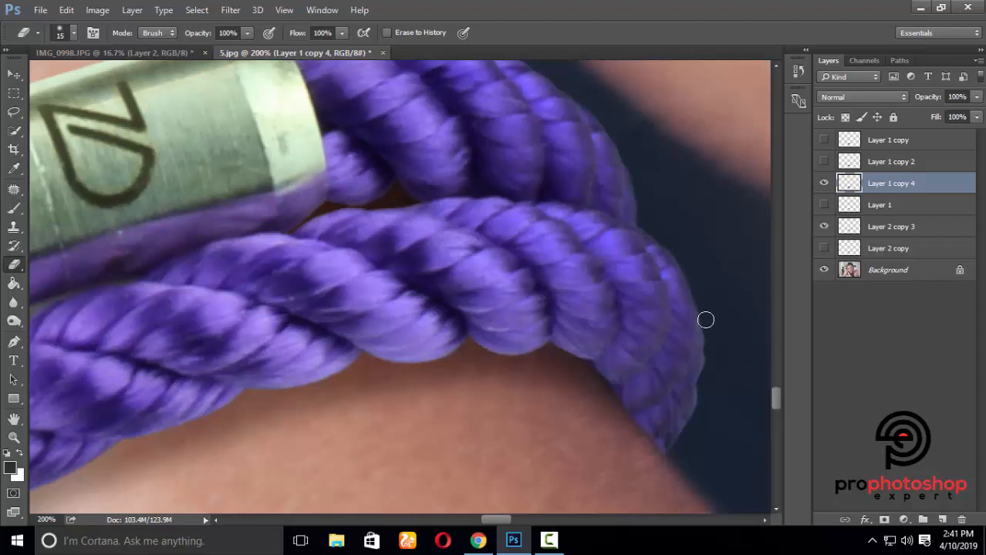
scroll(722, 311, "down", 3)
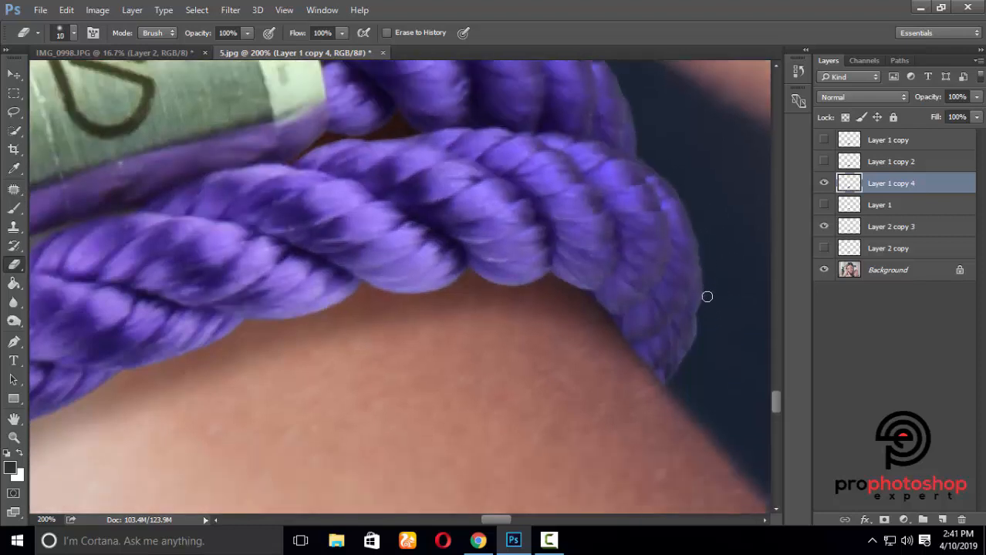
key("bracketright")
scroll(710, 297, "down", 2)
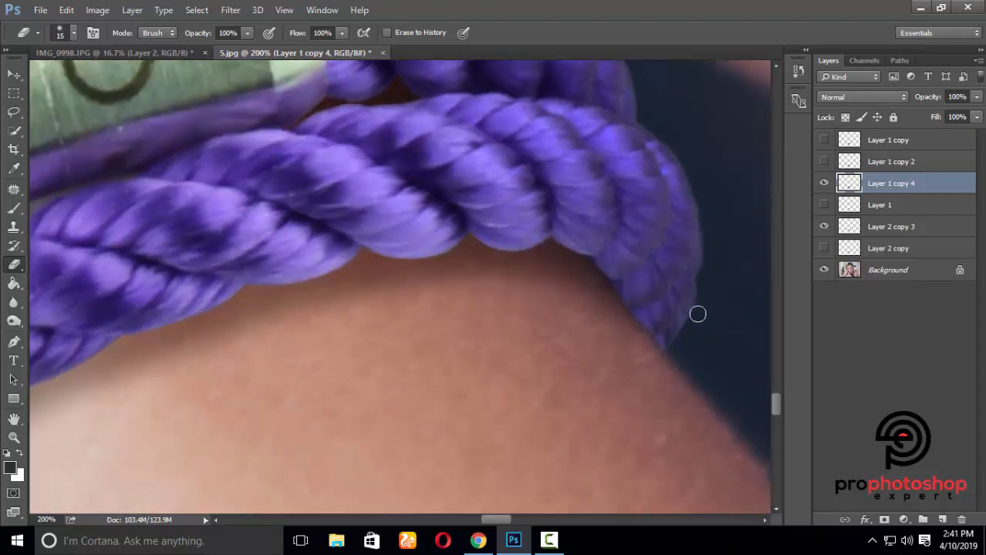
Examine the bracelet's cleaned rope edges at several magnifications and compare the wrist with and without the Layer 2 copy 3 shadow.
scroll(699, 340, "up", 1)
key("ctrl+minus")
key("ctrl+minus")
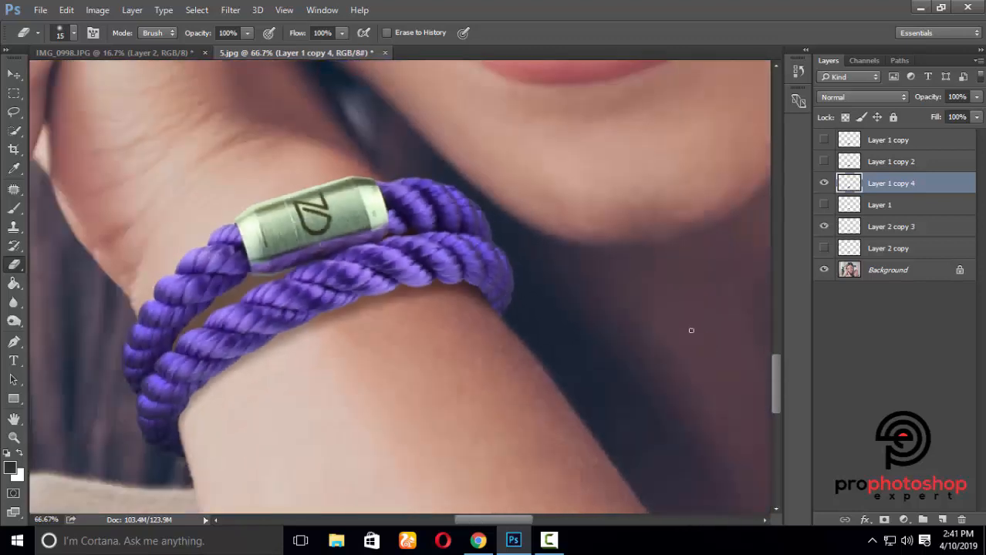
scroll(695, 332, "down", 1)
scroll(690, 327, "up", 2)
key("ctrl+plus")
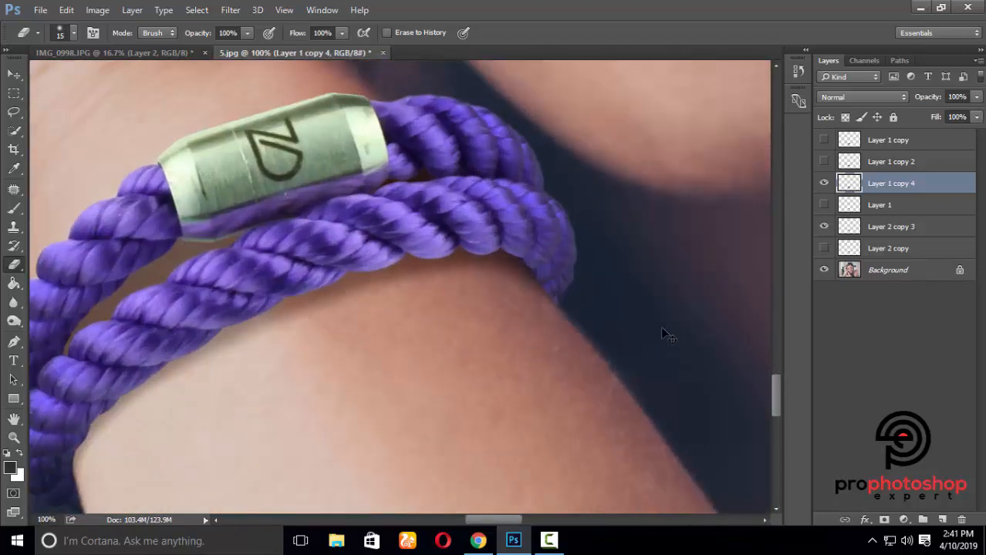
scroll(512, 404, "down", 2)
key("ctrl+minus")
key("ctrl+minus")
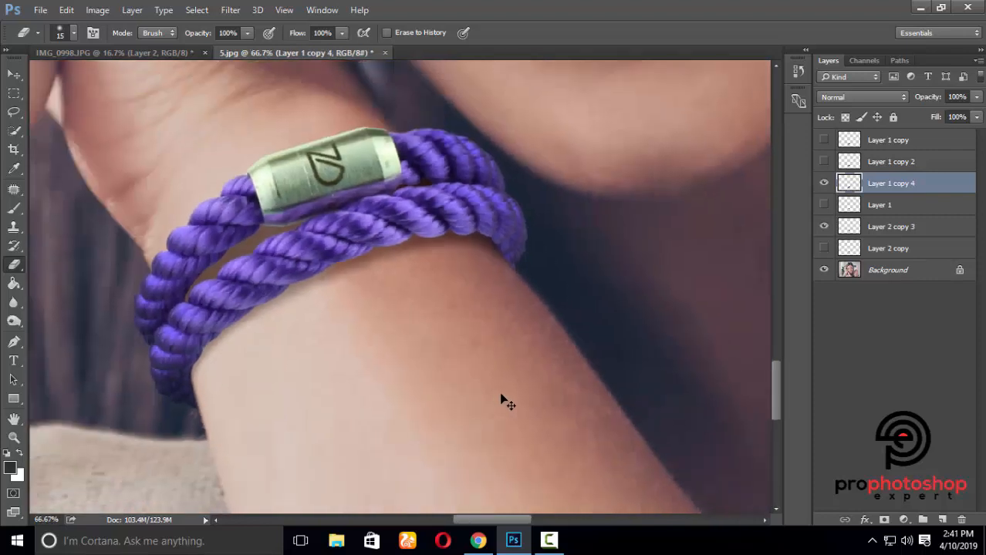
key("ctrl+minus")
left_click(823, 226)
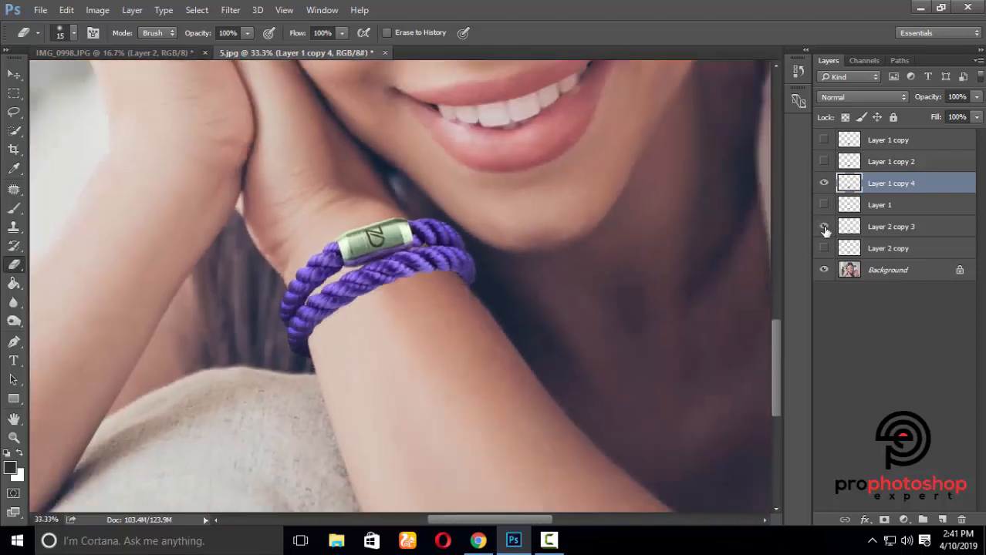
Lasso the shadow around the clasp and upper rope on Layer 2 copy 3, copy it to two new layers, and merge them.
left_click(887, 227)
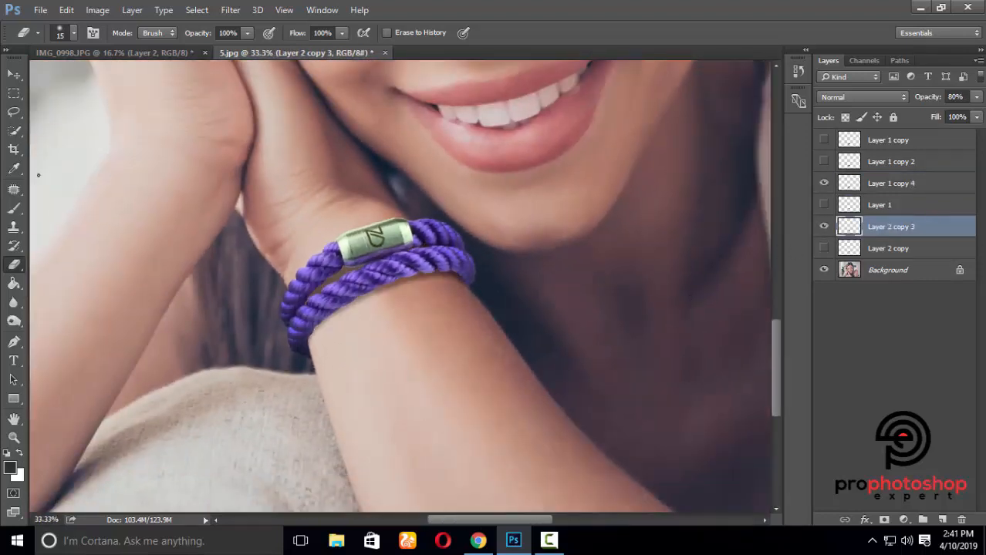
left_click(14, 112)
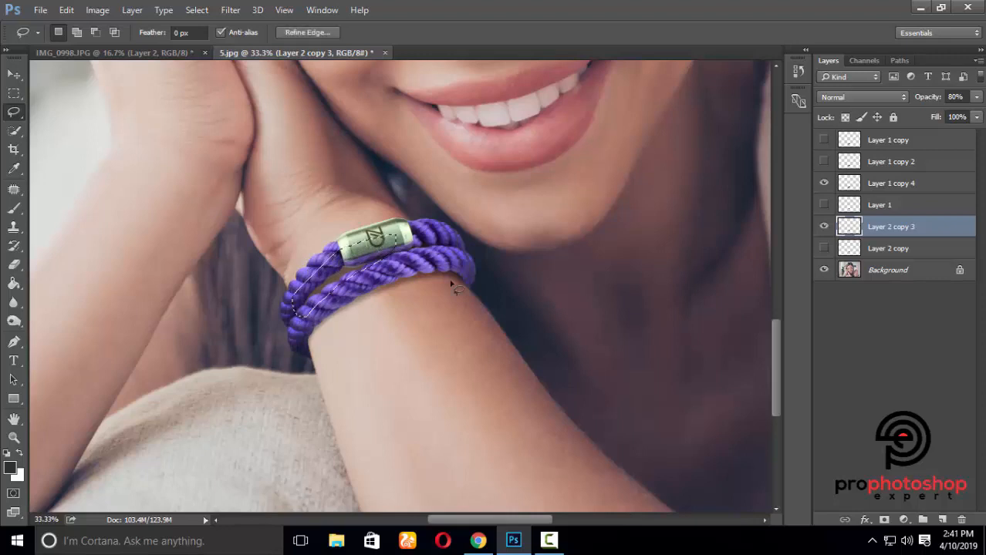
key("ctrl+j")
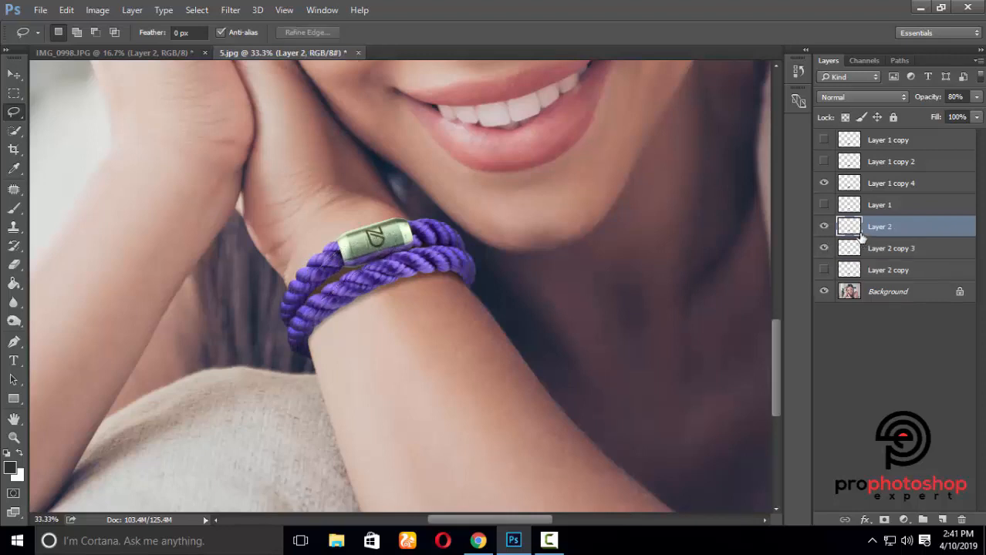
key("ctrl+j")
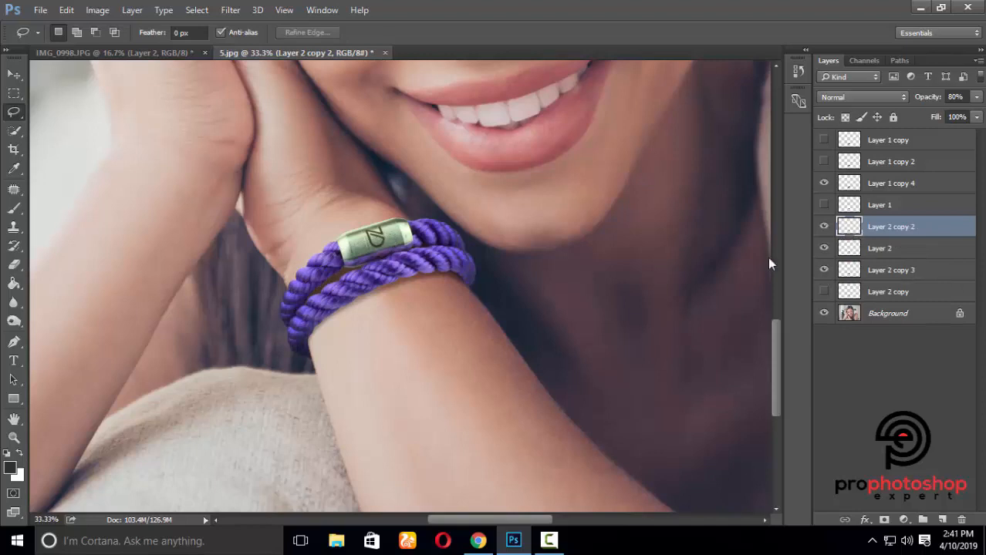
left_click(891, 252, "ctrl")
right_click(890, 252)
left_click(621, 480)
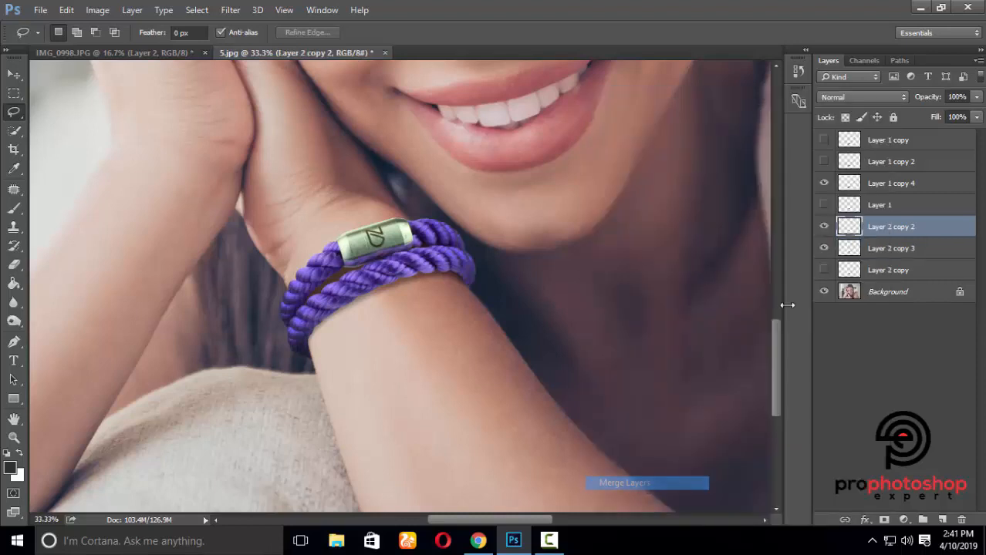
Compare the bracelet with and without the merged Layer 2 copy 2 shadow, and check it in the wider portrait.
left_click(824, 230)
left_click(825, 229)
left_click(824, 230)
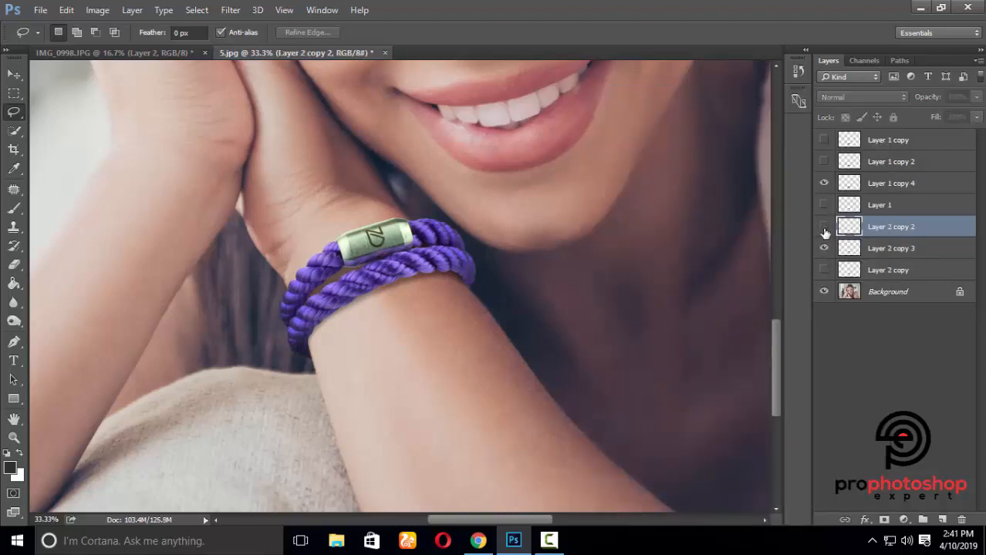
left_click(825, 228)
scroll(527, 365, "up", 4)
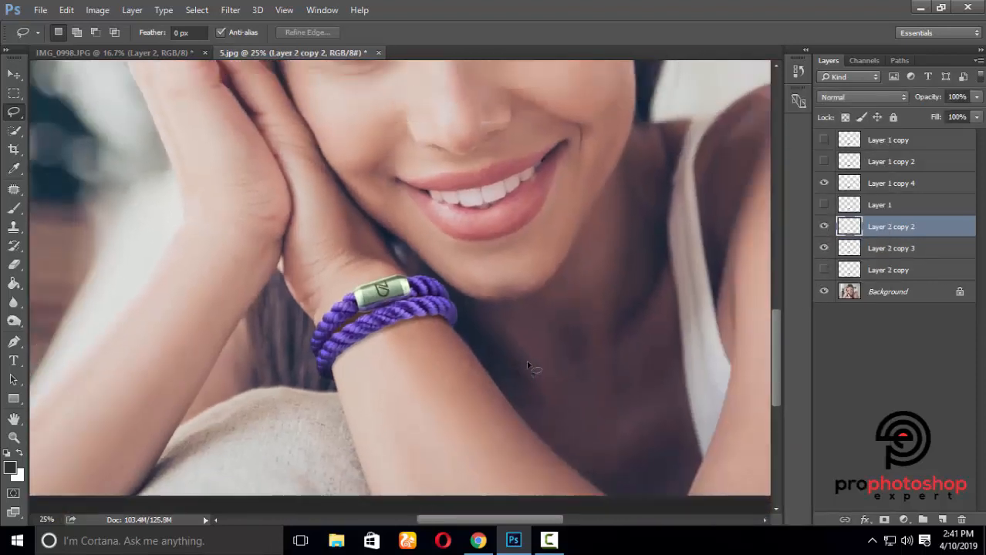
scroll(526, 360, "down", 2)
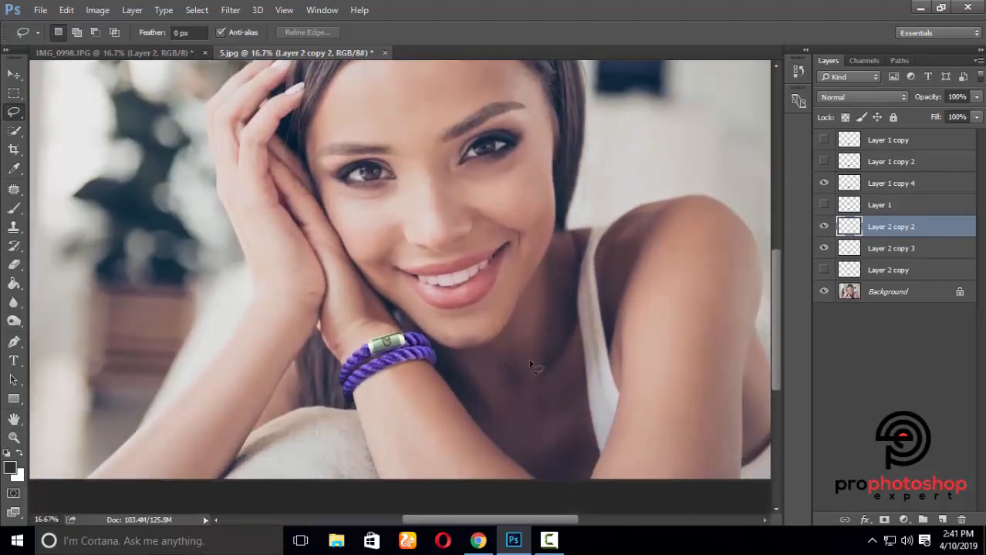
Duplicate the Background layer and merge the copy with all layers up to Layer 1 copy 4.
left_click(885, 300)
key("ctrl+j")
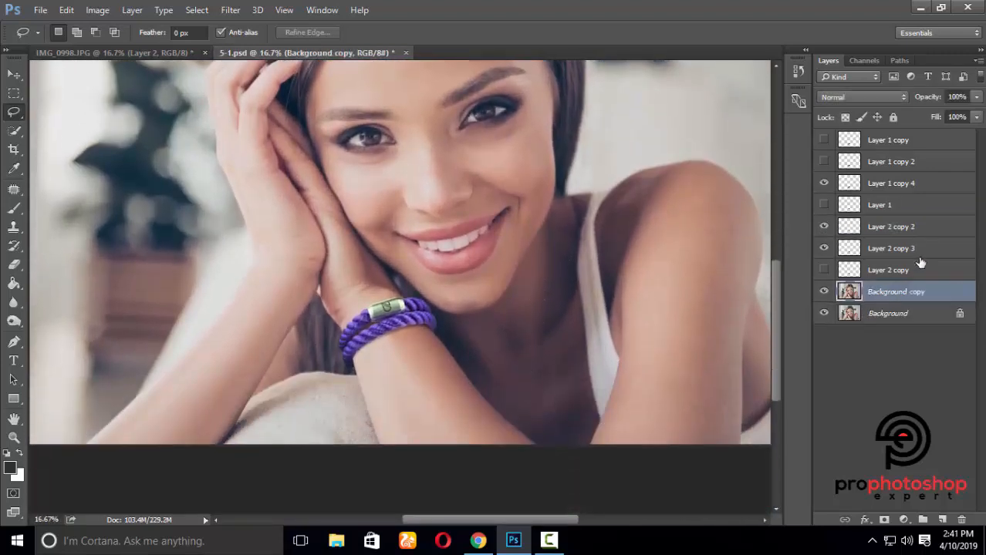
left_click(891, 185, "shift")
right_click(895, 186)
left_click(633, 481)
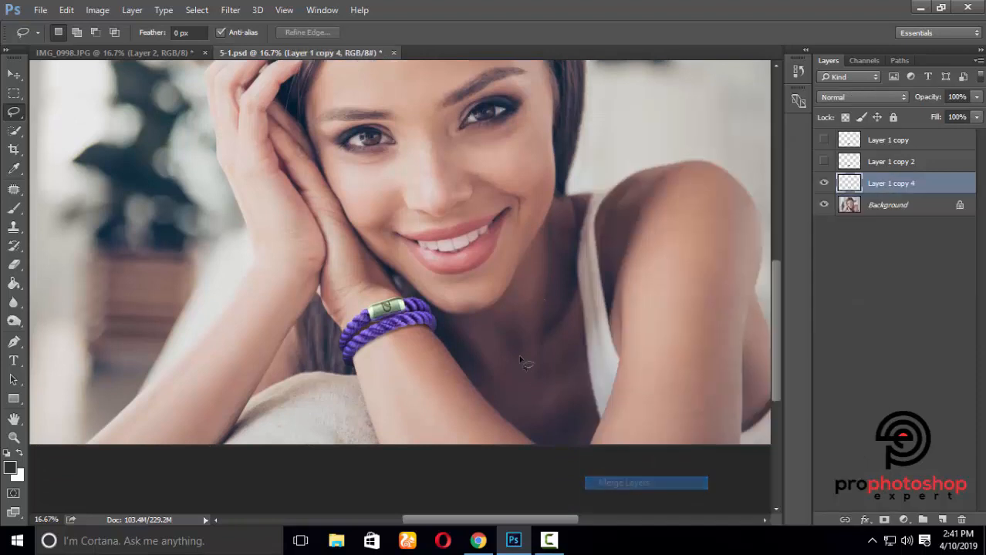
Compare the full portrait with and without the merged Layer 1 copy 4, and examine the bracelet on the wrist.
key("ctrl+minus")
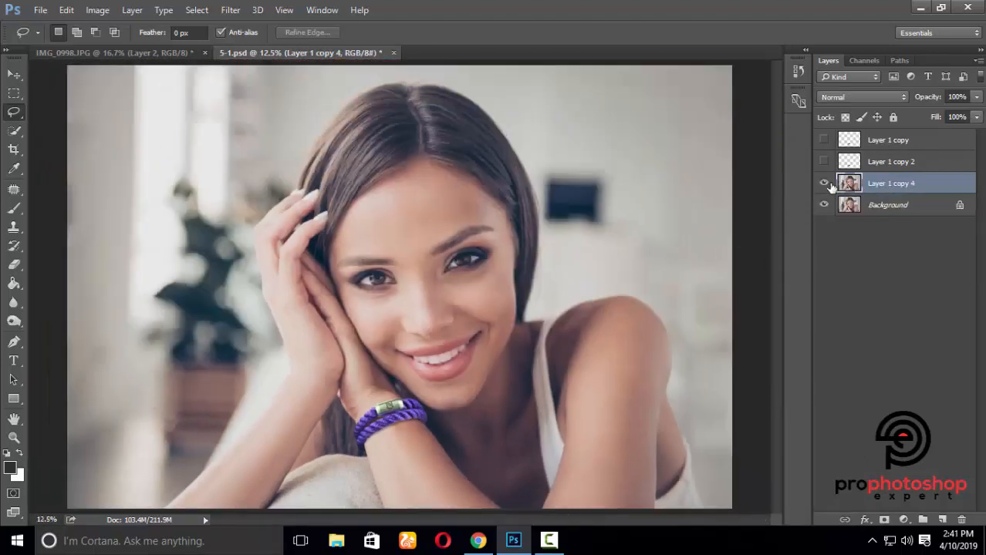
left_click(825, 184)
left_click(824, 184)
left_click(825, 184)
left_click(825, 184)
key("ctrl+plus")
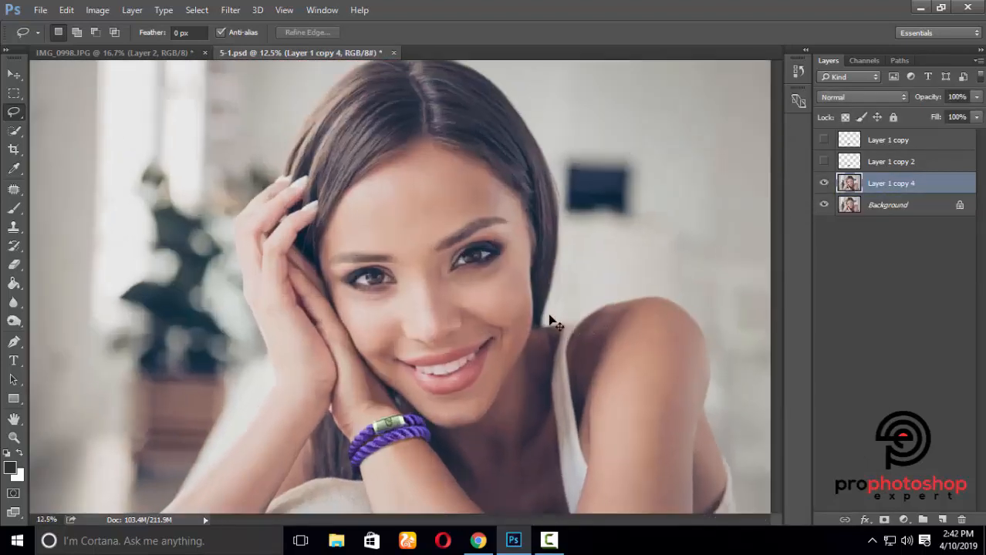
scroll(551, 321, "down", 5)
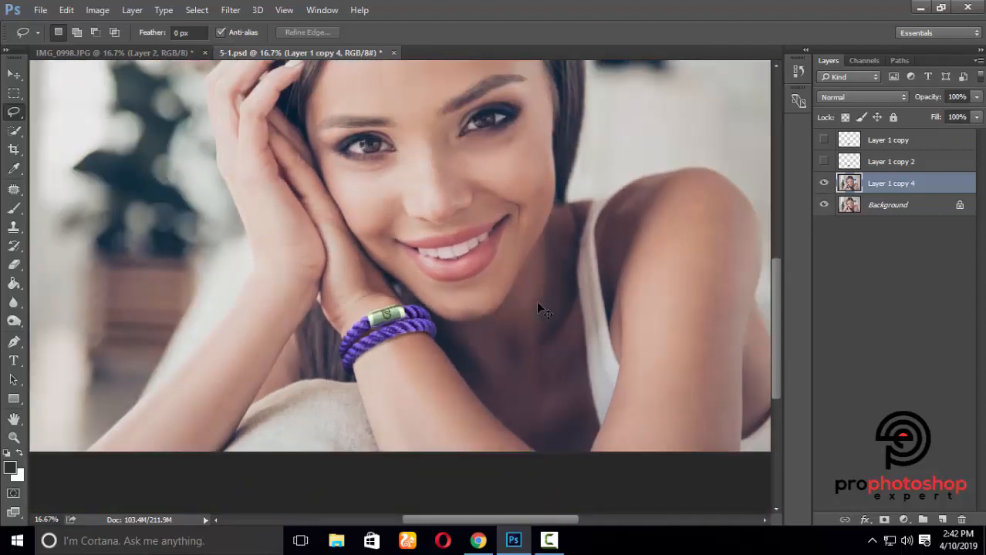
Duplicate Layer 1 copy 4 and open a Curves adjustment for the duplicate.
key("ctrl+j")
key("ctrl+minus")
left_click(97, 10)
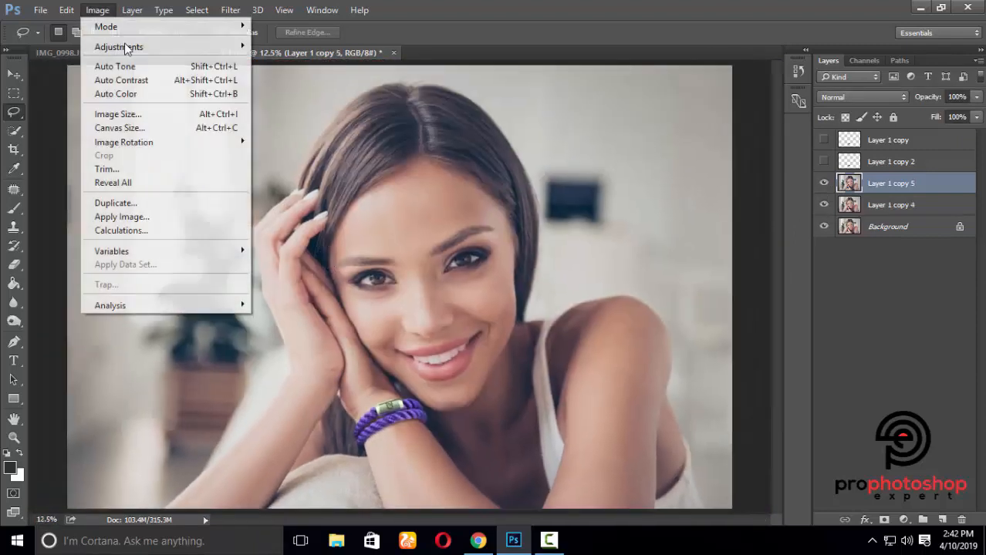
mouse_move(128, 47)
left_click(287, 73)
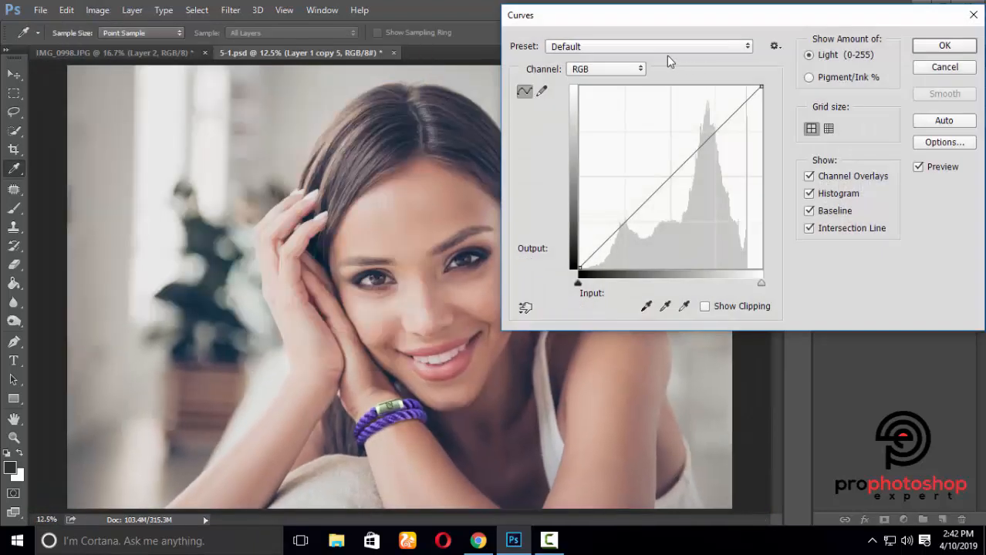
Shape the RGB curve with a highlight point at input 190, output 195, a lower shadow point, and the black point at output 25.
left_click(638, 73)
left_click(589, 82)
left_click(714, 131)
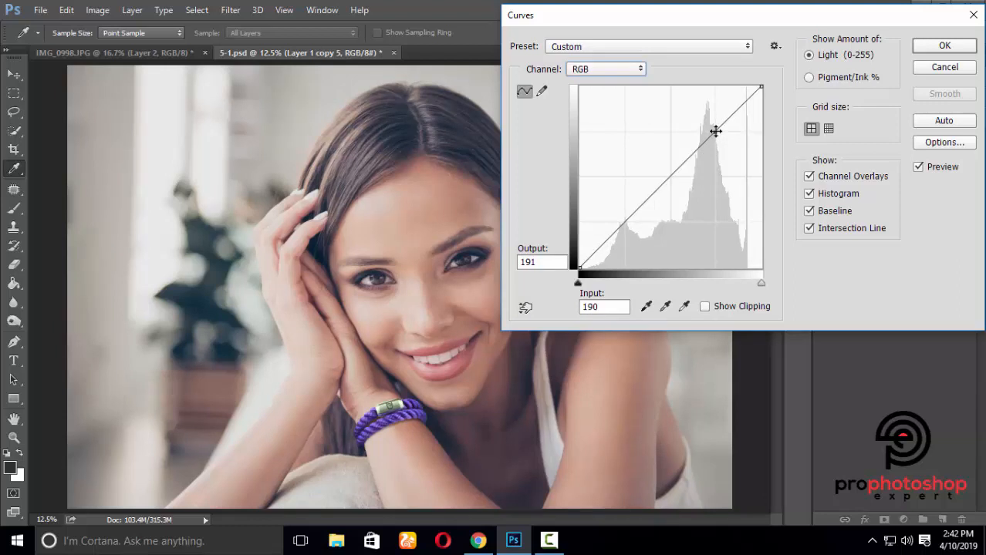
left_click_drag(715, 131, 716, 128)
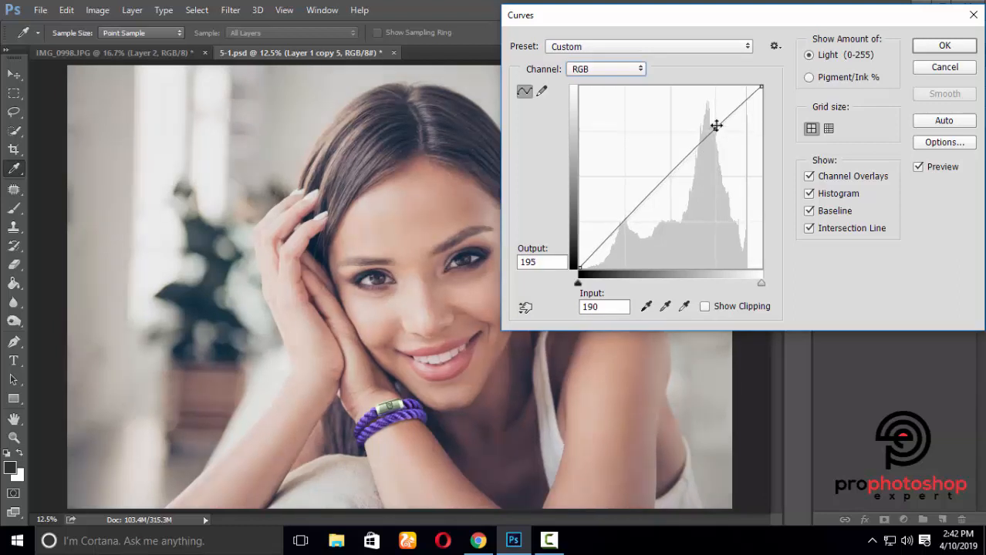
left_click(624, 221)
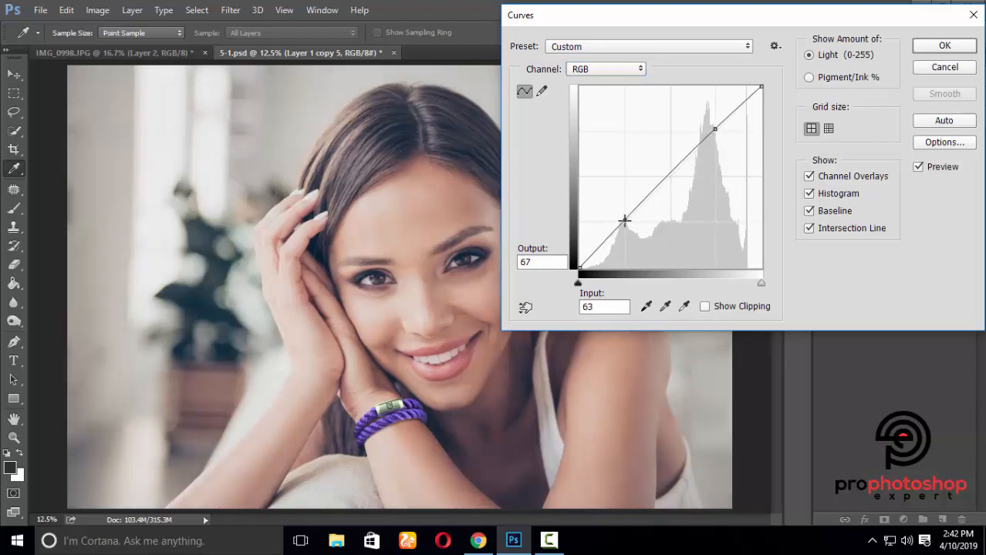
left_click_drag(579, 268, 580, 250)
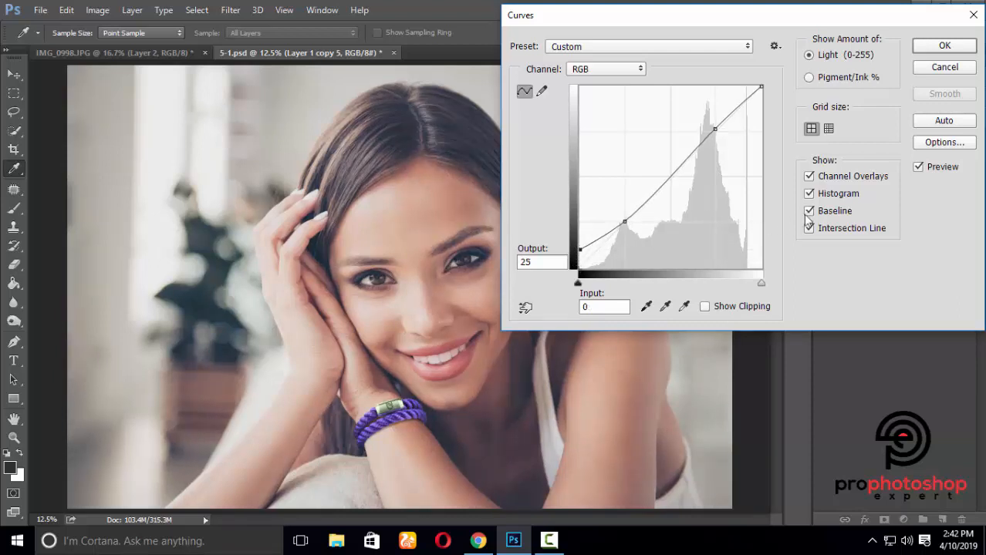
Lower the curve's shadow point slightly, move the highlight point to input 188, output 202, and apply the Curves adjustment.
key("ctrl+plus")
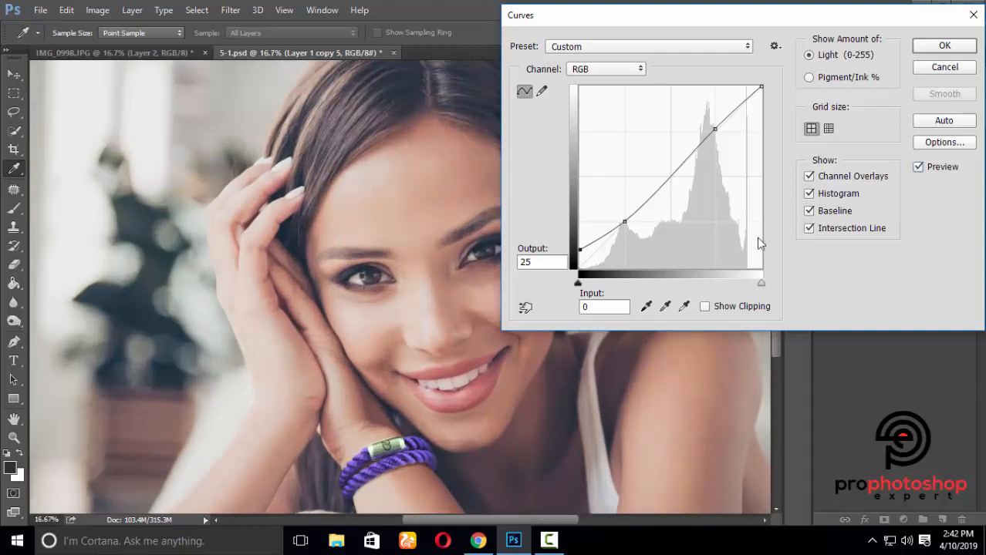
left_click_drag(622, 223, 622, 226)
left_click_drag(714, 128, 713, 123)
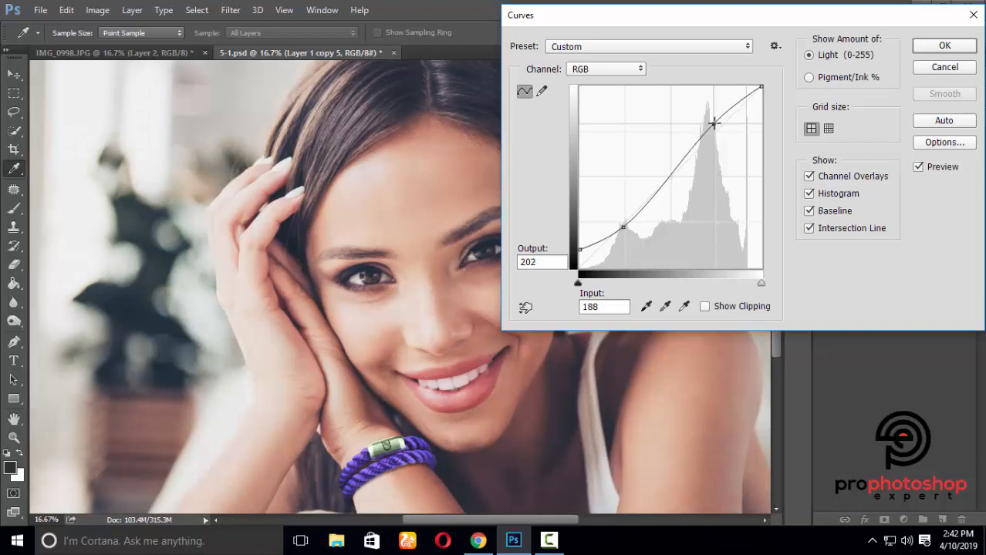
left_click(942, 46)
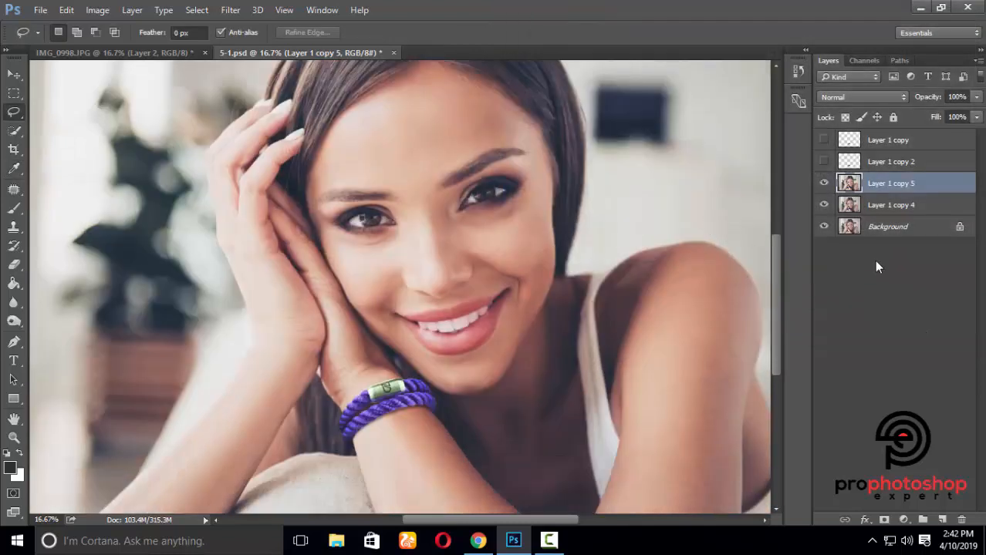
Add a black mask to Layer 1 copy 5 and reveal the bracelet with a white brush at 54% opacity, sizes 125 to 175.
left_click(884, 520)
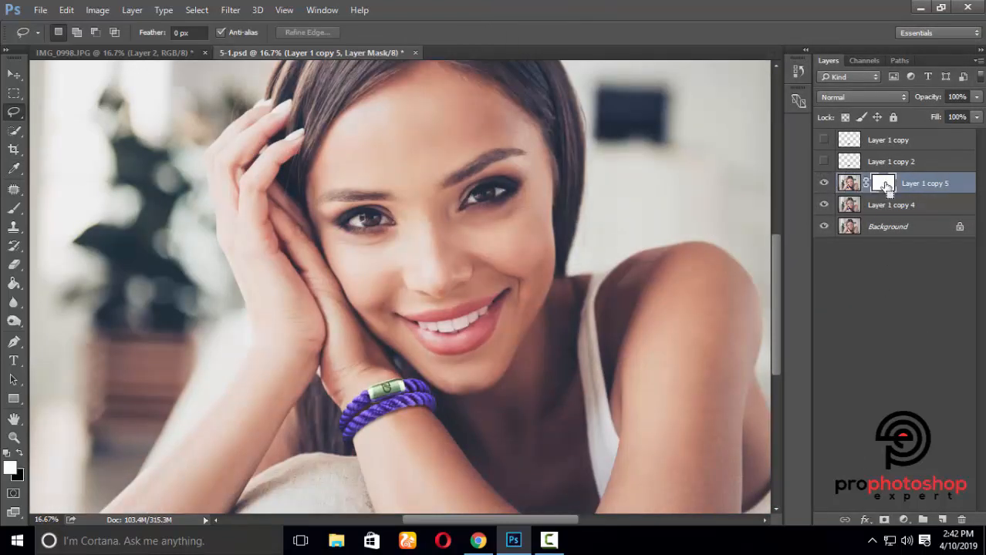
key("ctrl+i")
scroll(477, 399, "down", 4)
key("ctrl+plus")
key("ctrl+plus")
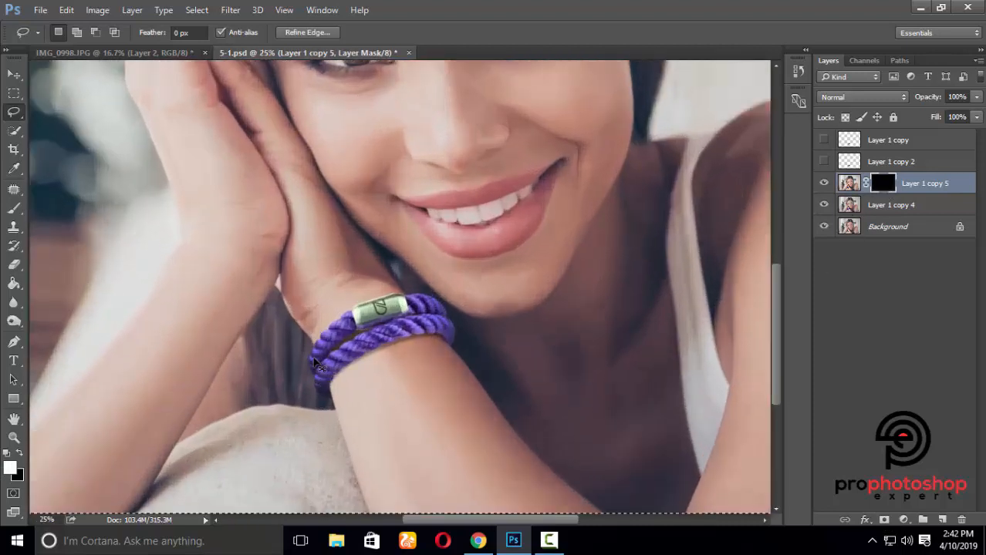
left_click(14, 208)
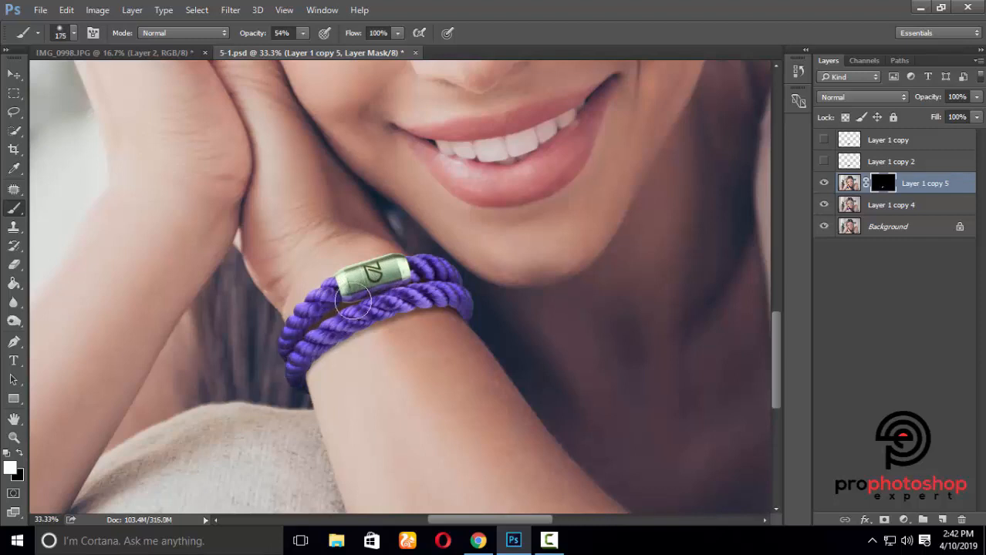
key("bracketleft")
key("bracketleft")
key("bracketright")
left_click(462, 304)
key("bracketright")
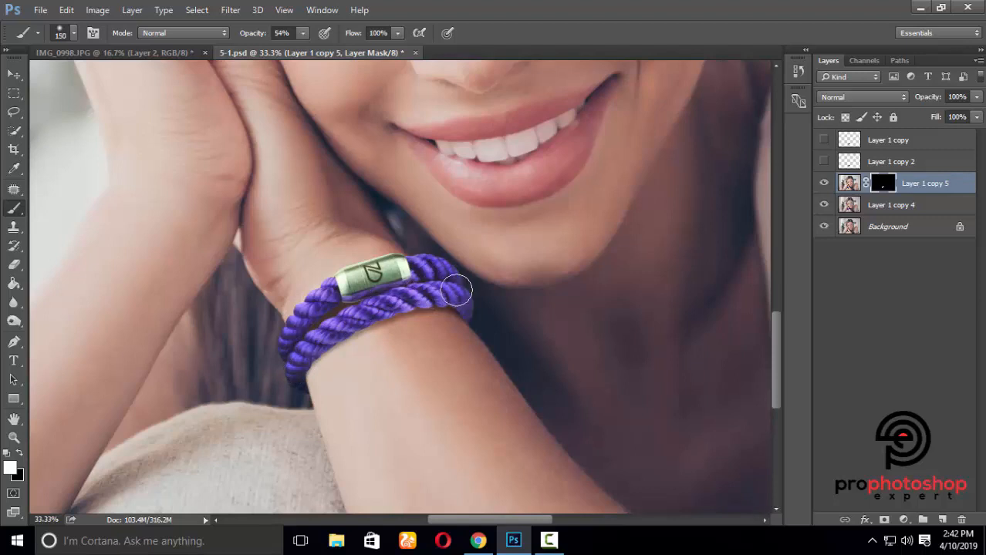
key("bracketleft")
Compare the bracelet with and without the masked Curves layer, Layer 1 copy 5, and view the full portrait.
key("ctrl+minus")
left_click(823, 185)
left_click(823, 184)
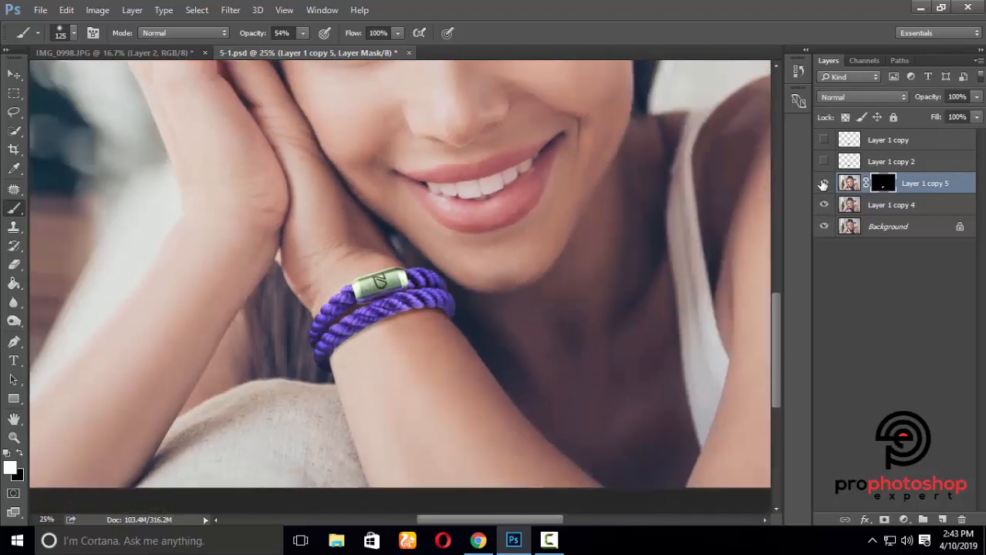
left_click(823, 184)
left_click(823, 185)
left_click(823, 184)
left_click(823, 184)
key("ctrl+minus")
key("ctrl+minus")
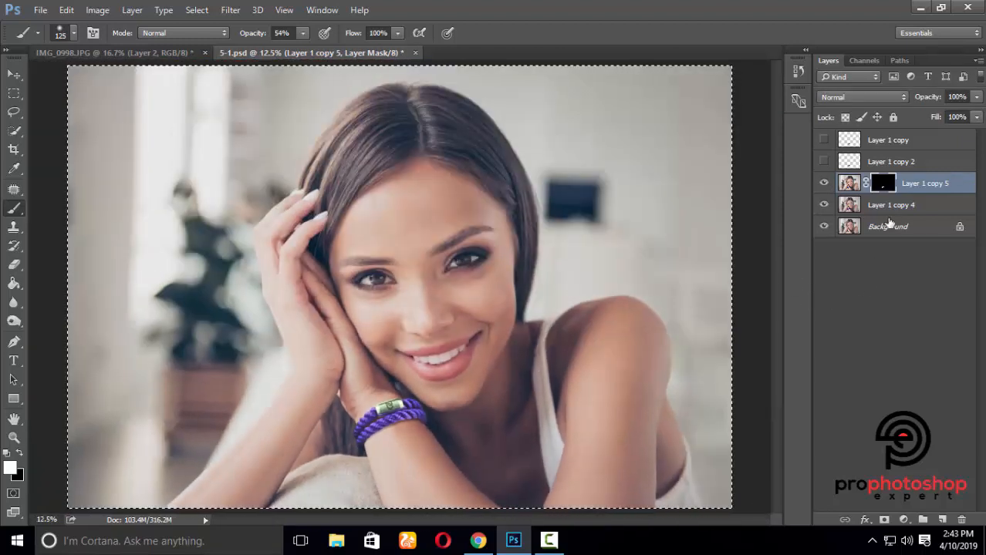
Merge the masked Layer 1 copy 5 with Layer 1 copy 4.
left_click(887, 205, "shift")
right_click(887, 206)
left_click(628, 482)
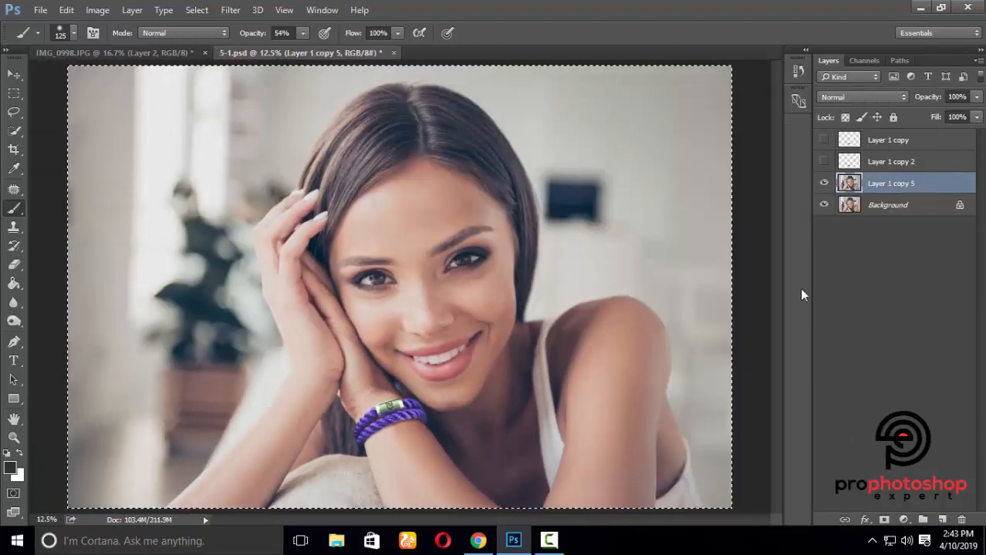
Compare the portrait and the wrist area with and without the merged bracelet layer, Layer 1 copy 5.
left_click(824, 184)
left_click(823, 184)
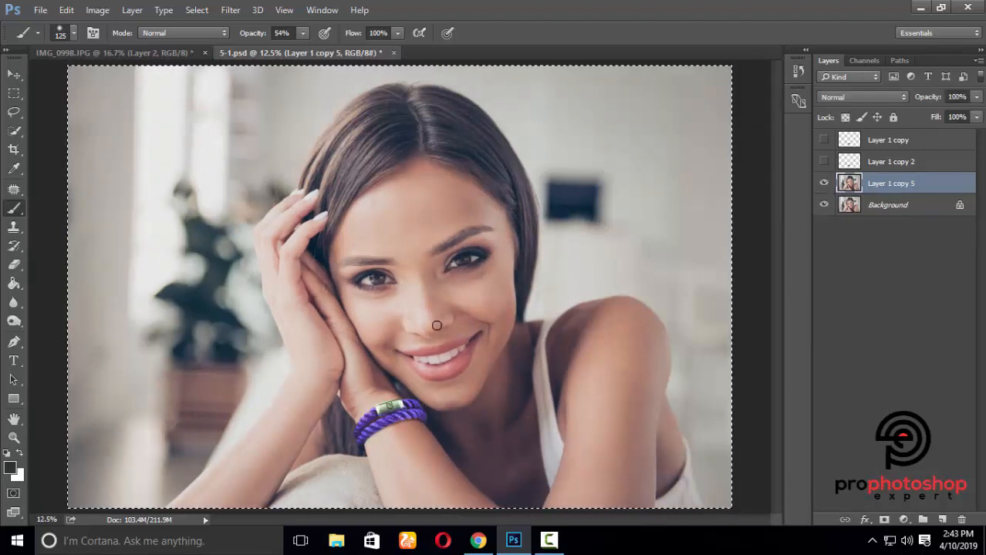
key("ctrl+plus")
key("ctrl+plus")
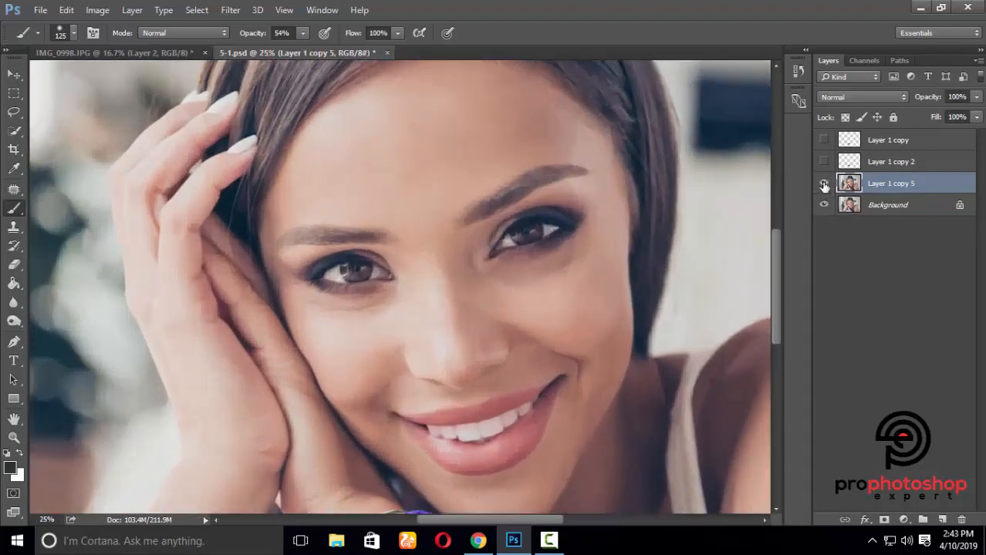
left_click(823, 185)
key("ctrl+minus")
key("ctrl+minus")
key("ctrl+plus")
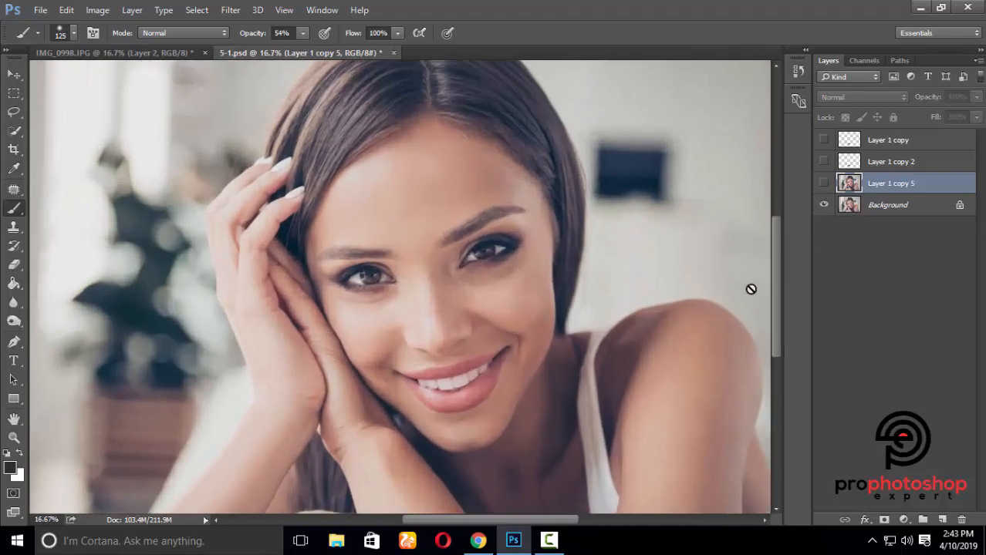
left_click_drag(775, 263, 767, 313)
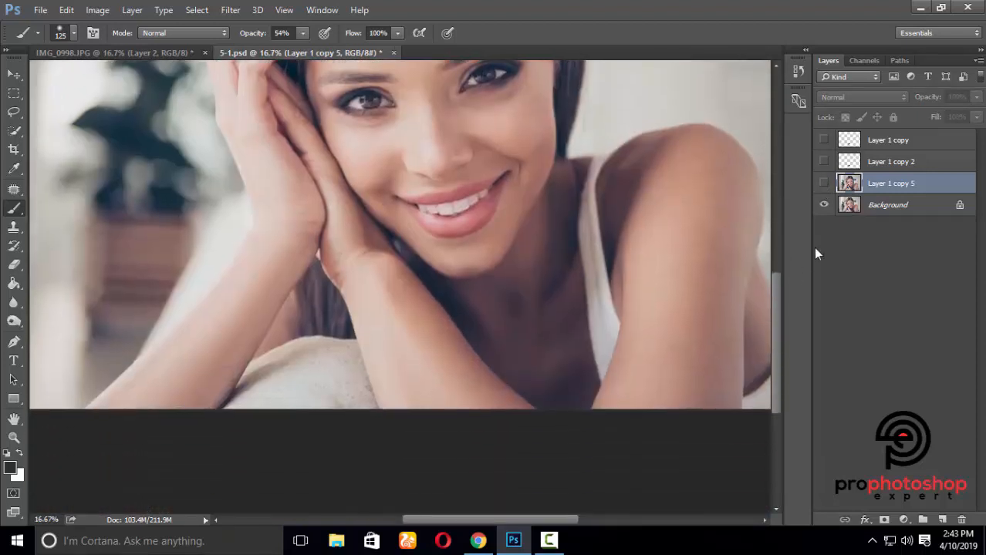
key("ctrl+plus")
left_click(824, 184)
left_click(824, 185)
left_click(823, 185)
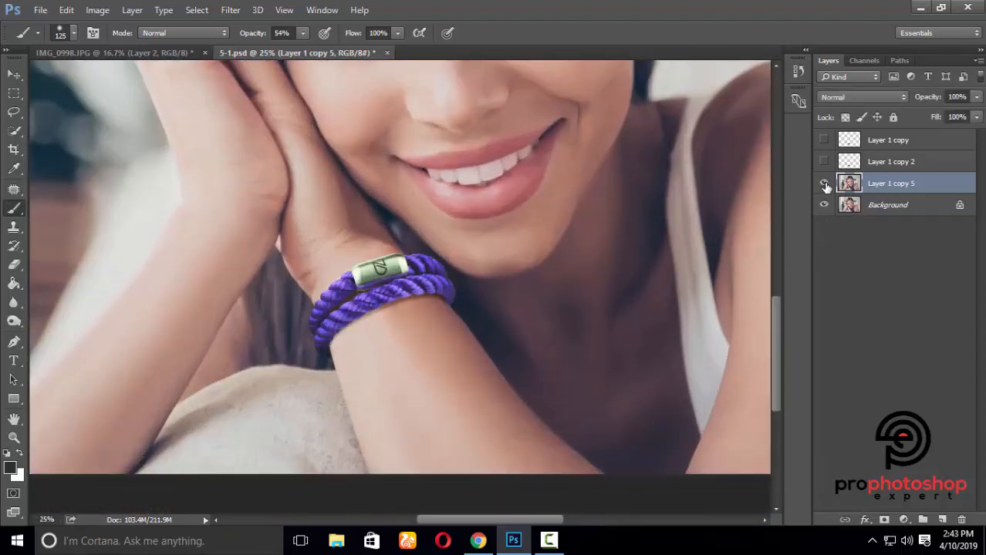
Examine the bracelet close up at 33.33% against the bare wrist by toggling Layer 1 copy 5, and return to the wider portrait view.
key("ctrl+plus")
left_click(824, 184)
left_click(824, 184)
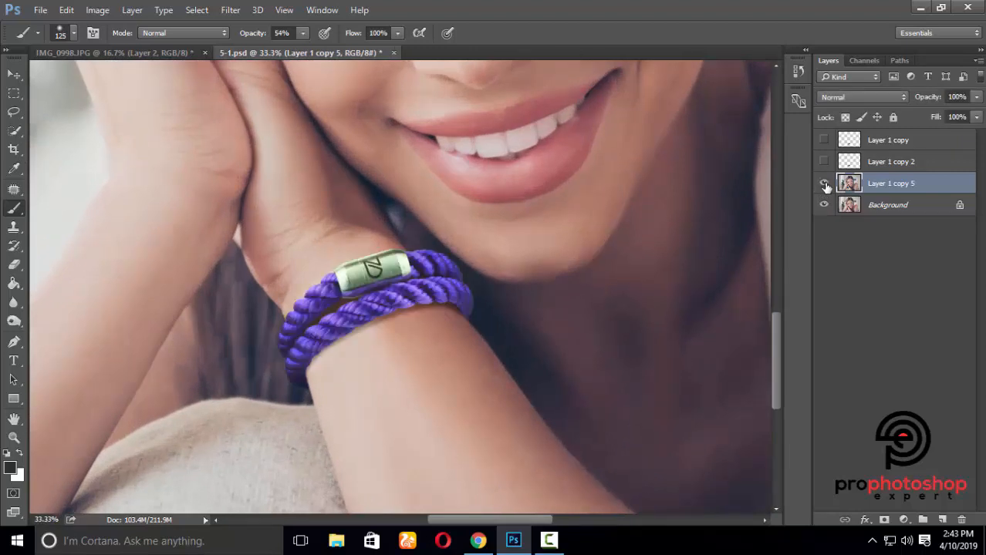
left_click(823, 185)
left_click(823, 184)
left_click(824, 184)
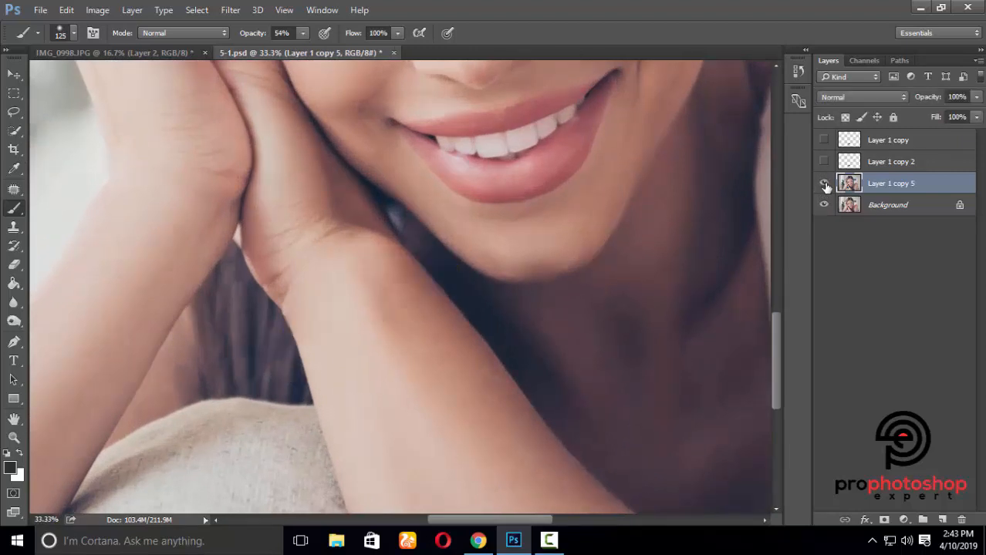
left_click(824, 185)
left_click(824, 184)
left_click(823, 184)
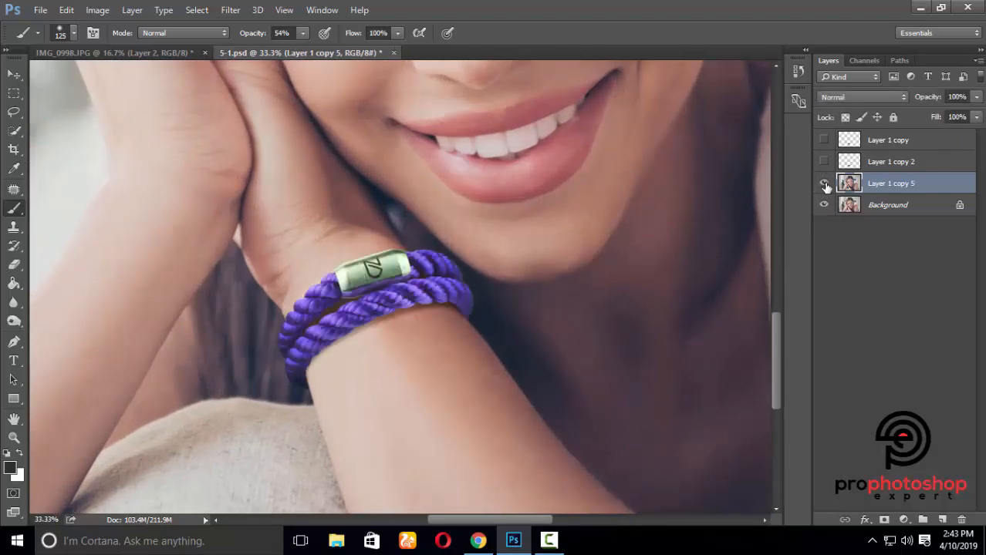
left_click(824, 184)
left_click(824, 185)
key("ctrl+minus")
key("ctrl+minus")
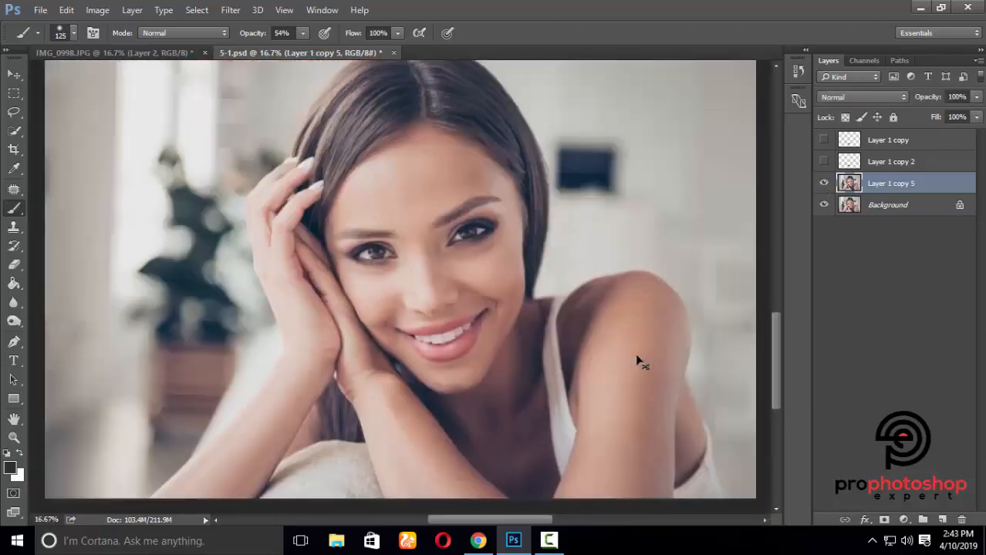